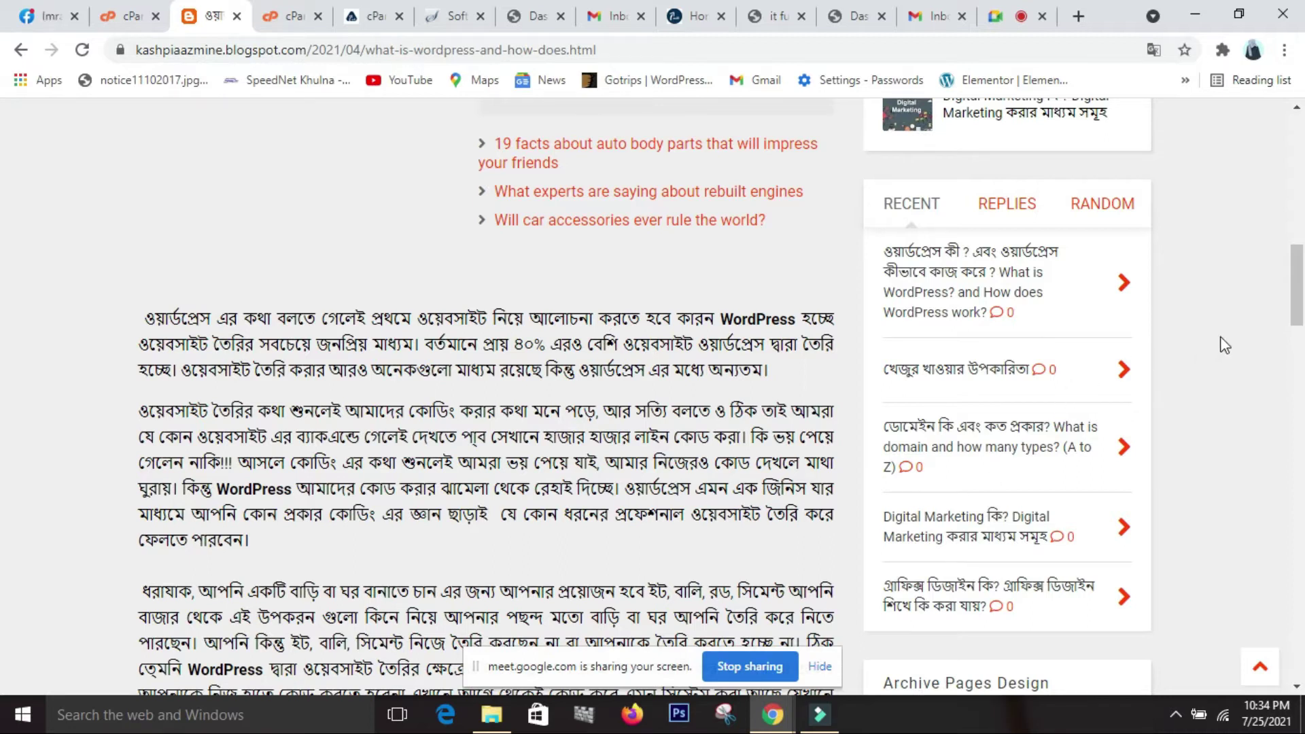
Scroll the Blogger WordPress post, then switch to the 'cPanel - Main' dashboard tab.
drag(1296, 277, 1294, 226)
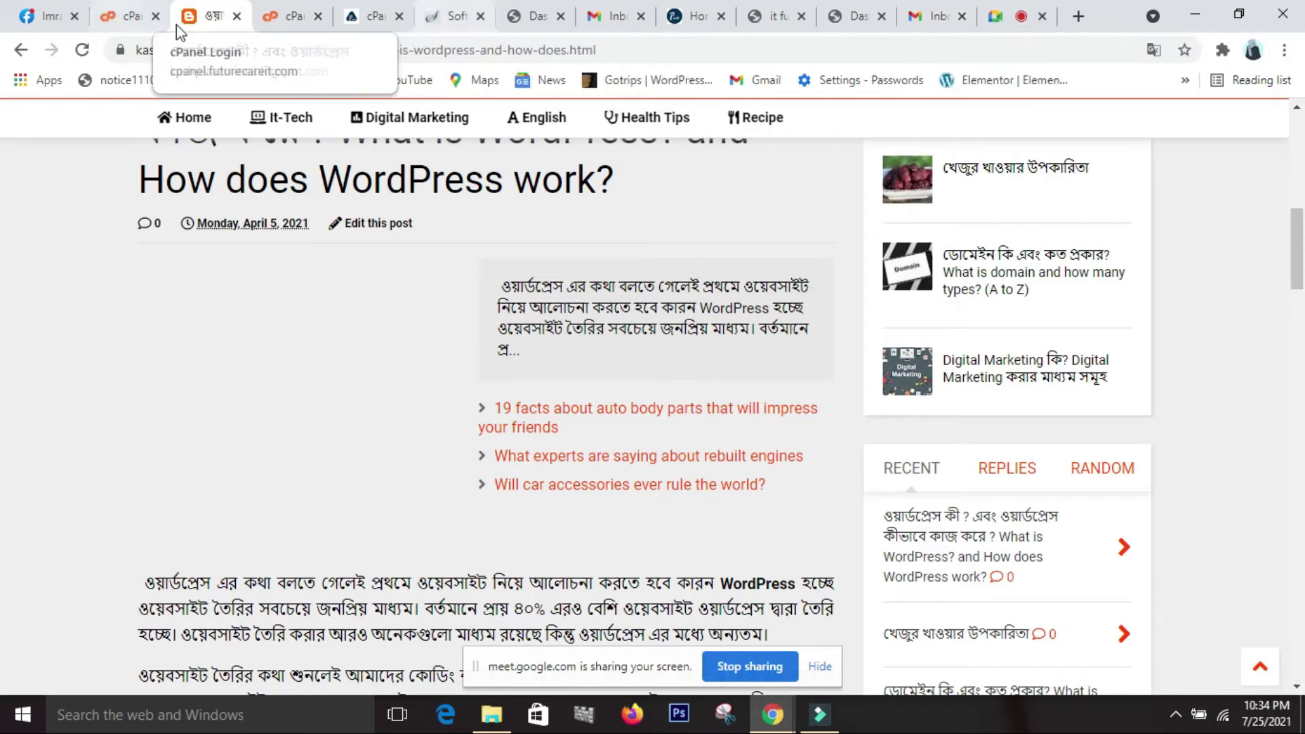
click(378, 20)
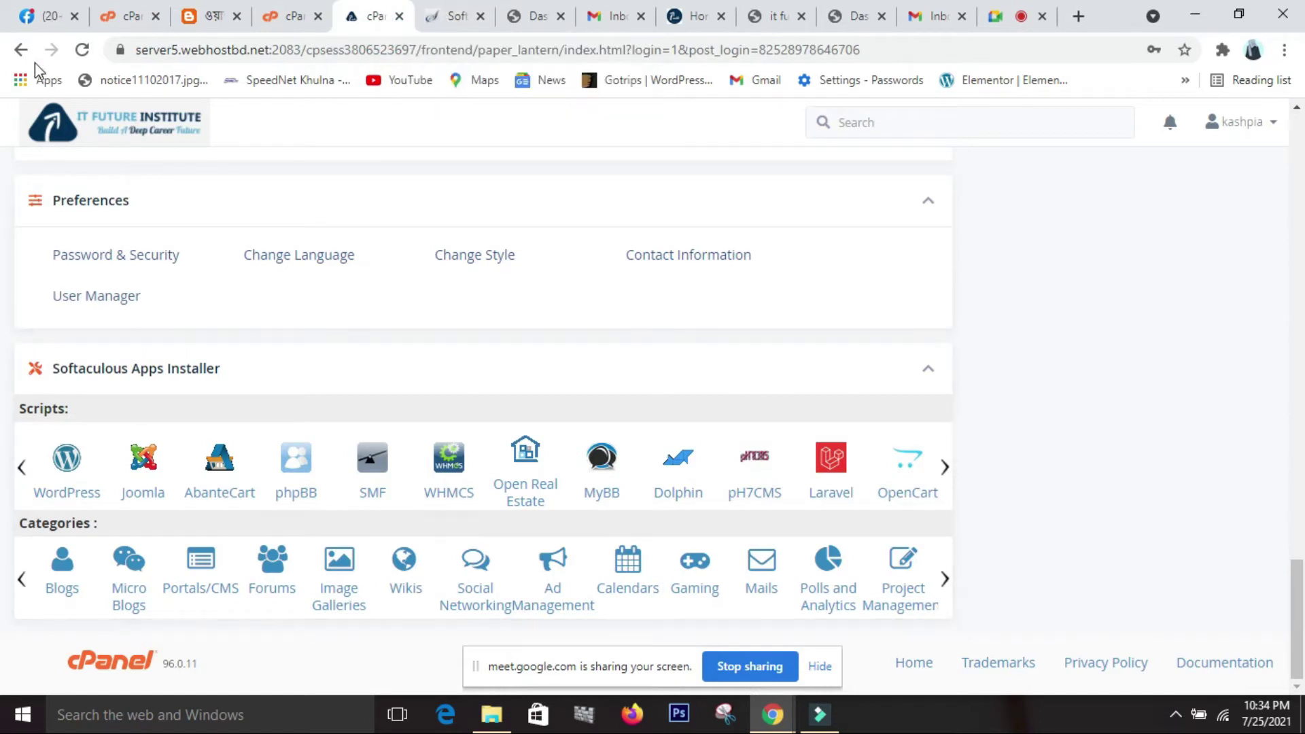
click(271, 18)
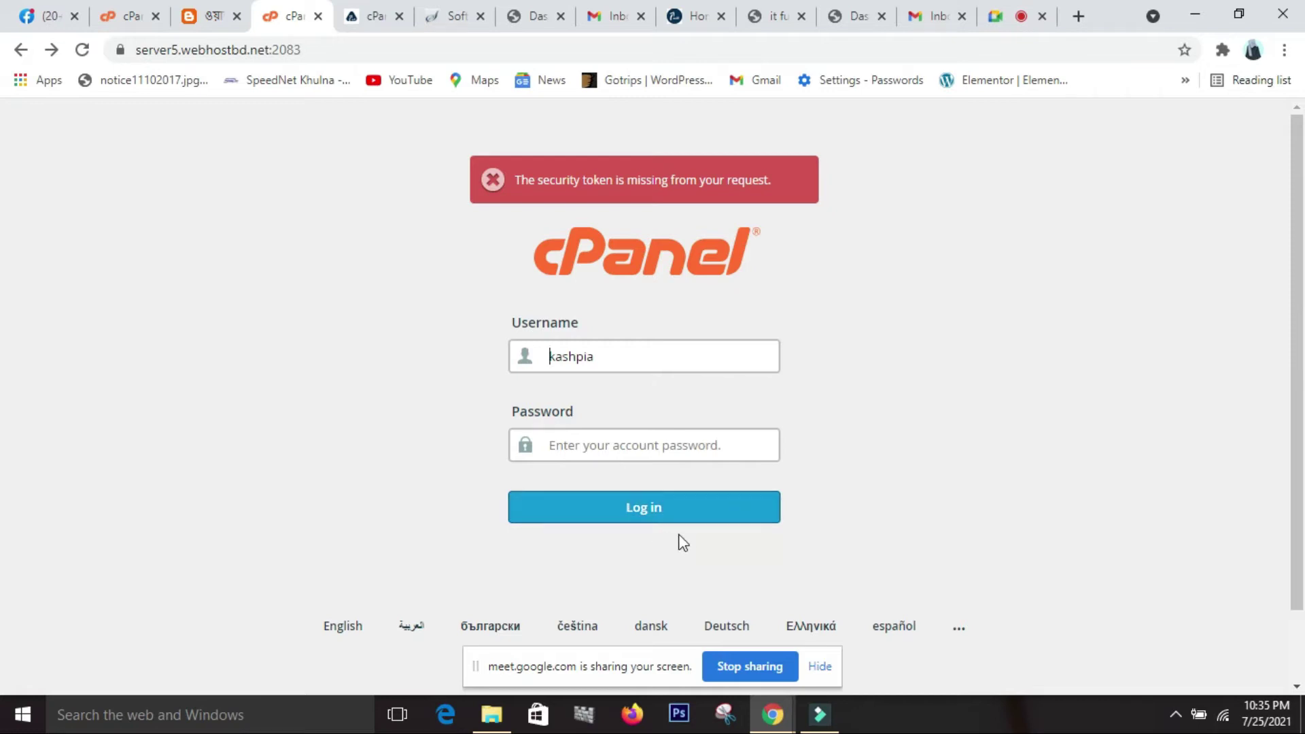
click(380, 22)
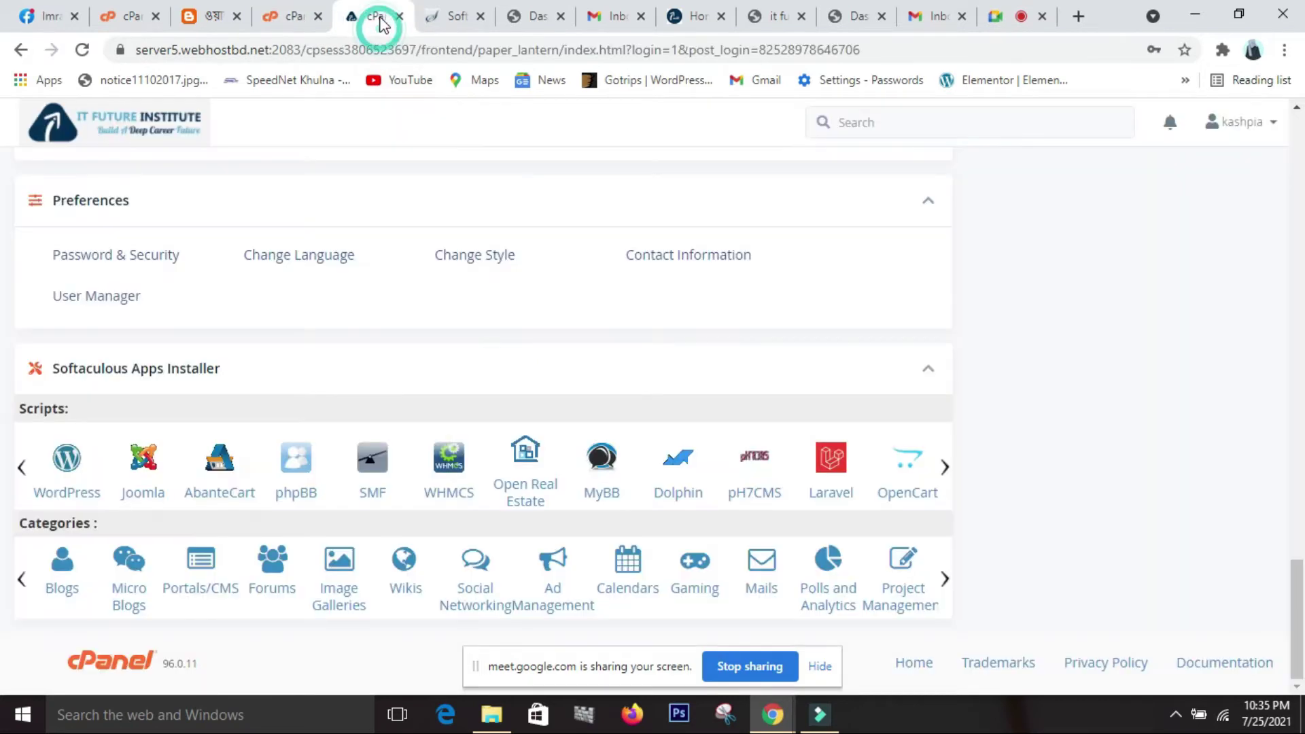
scroll(136, 163, up, 5)
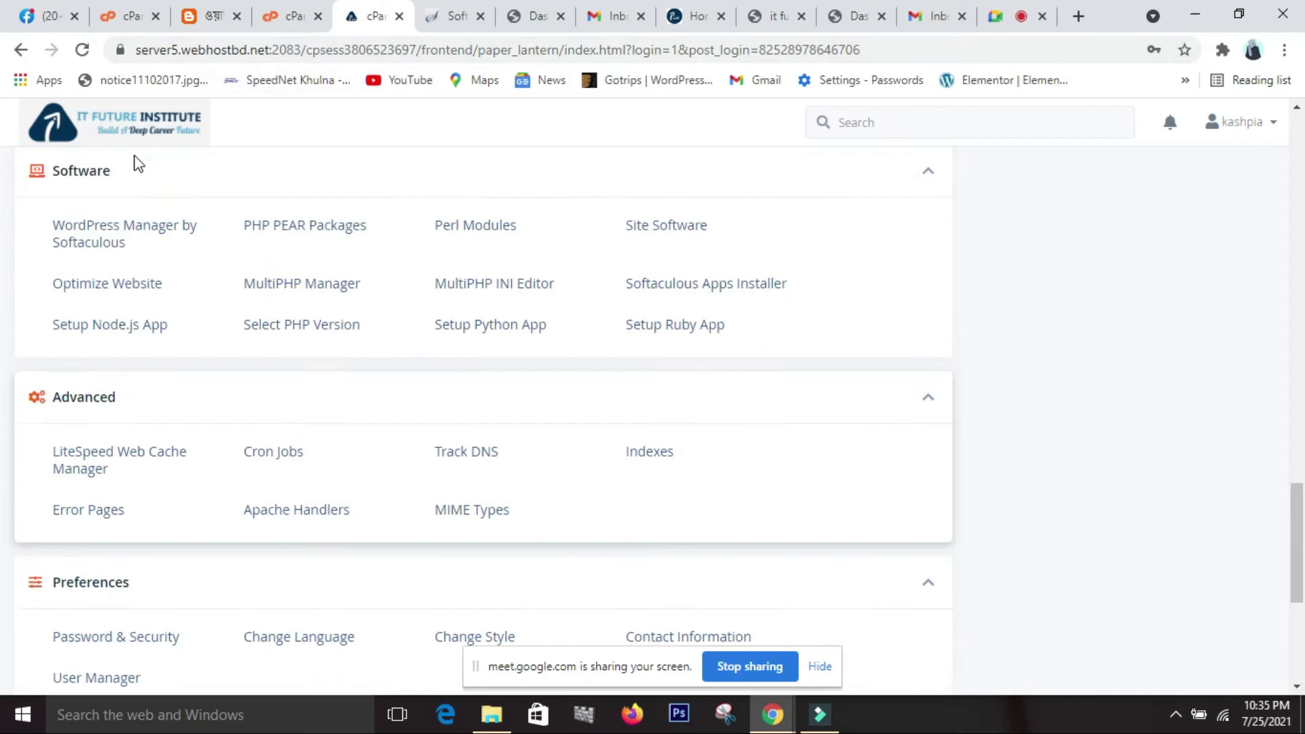
scroll(135, 163, up, 10)
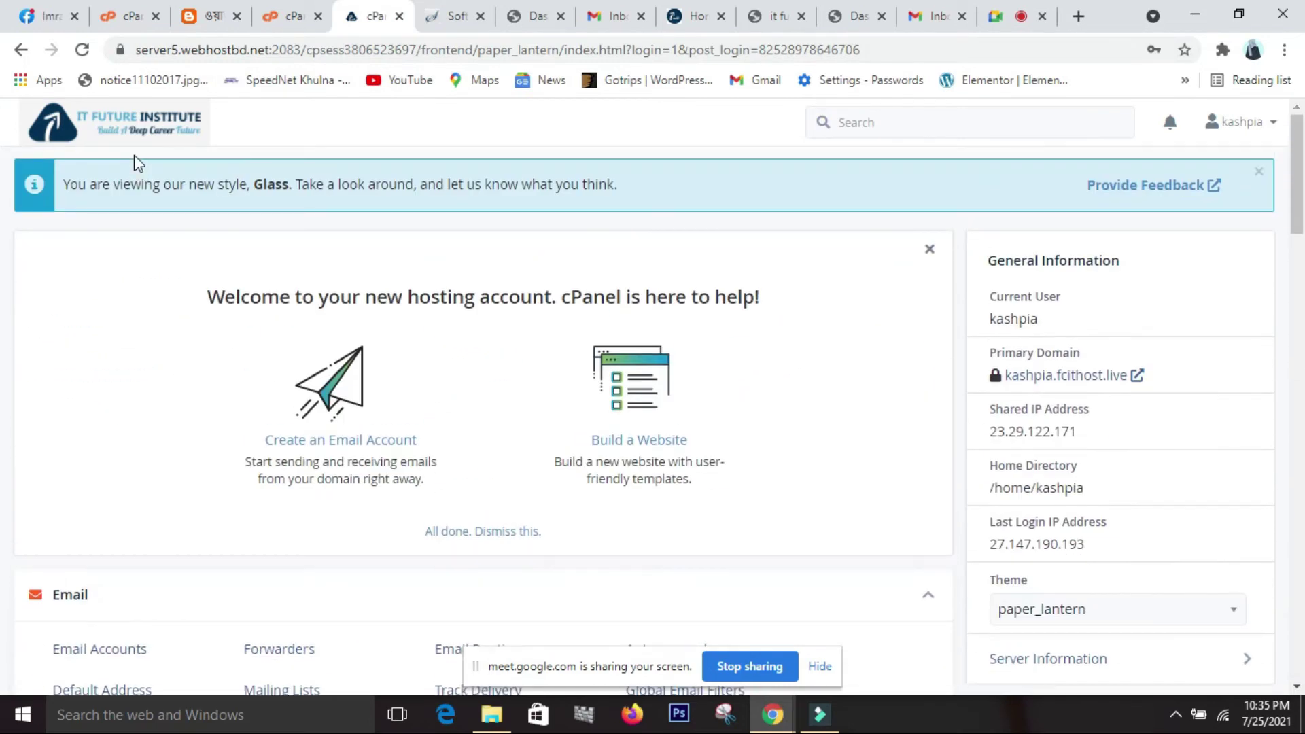
scroll(124, 220, down, 3)
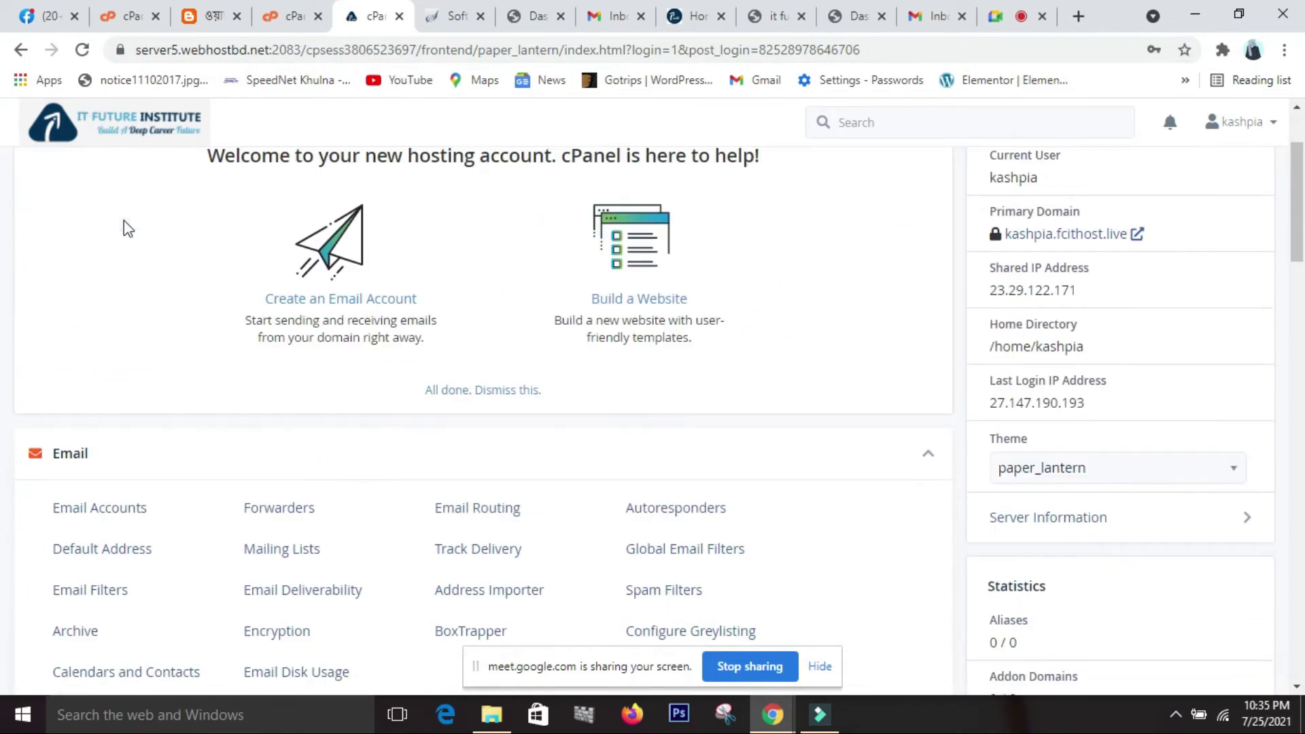
middle_click(124, 219)
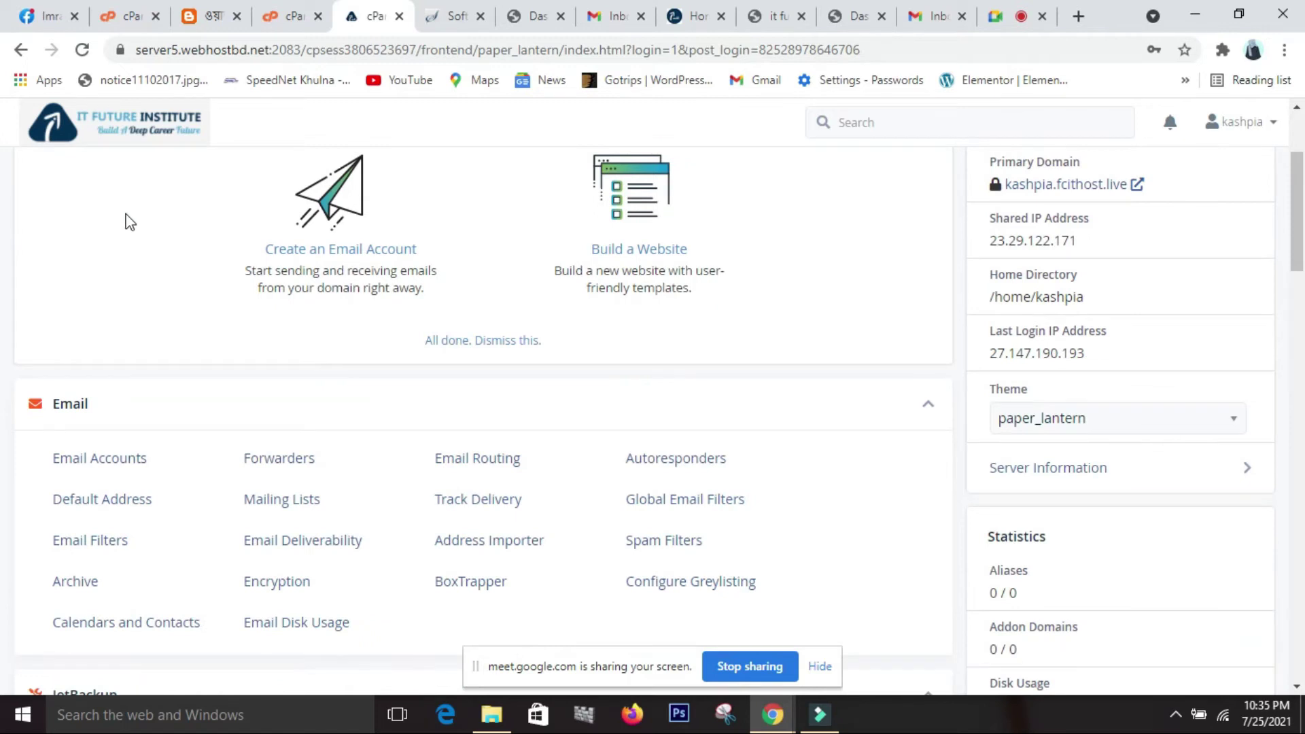
scroll(125, 214, up, 6)
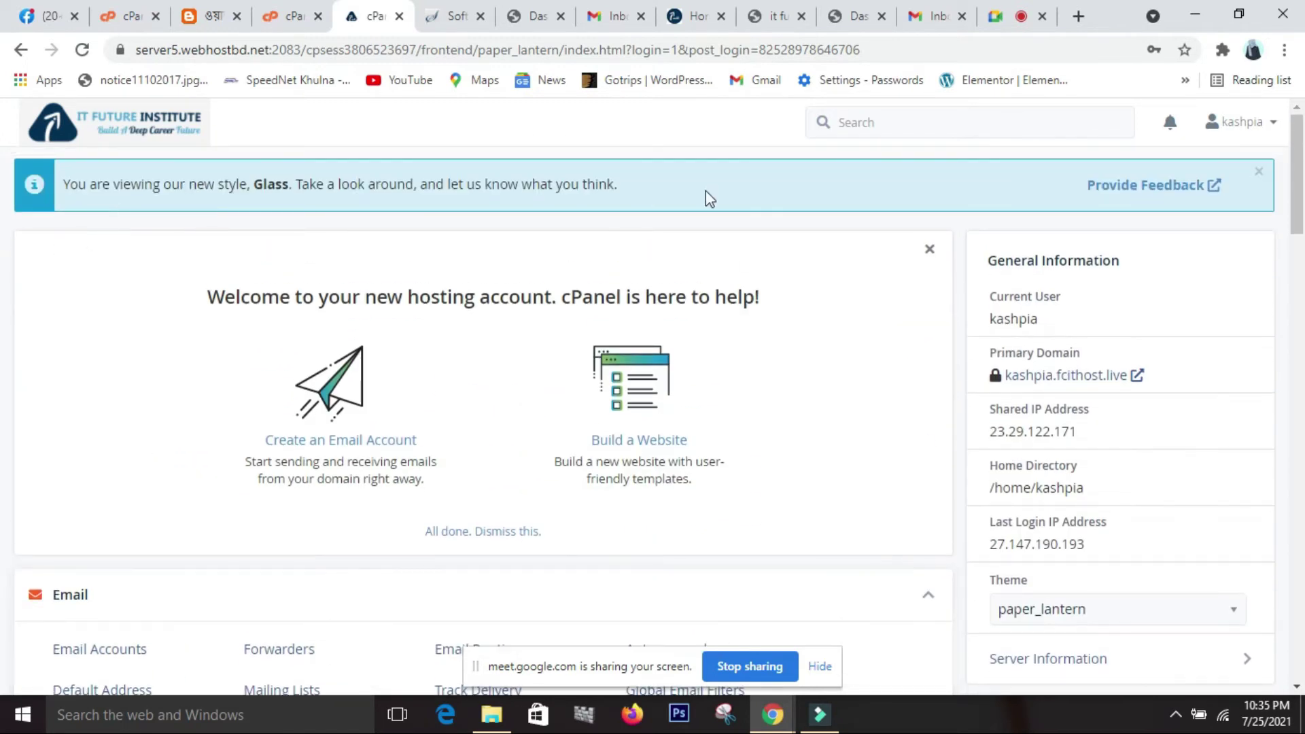
drag(1298, 173, 3, 517)
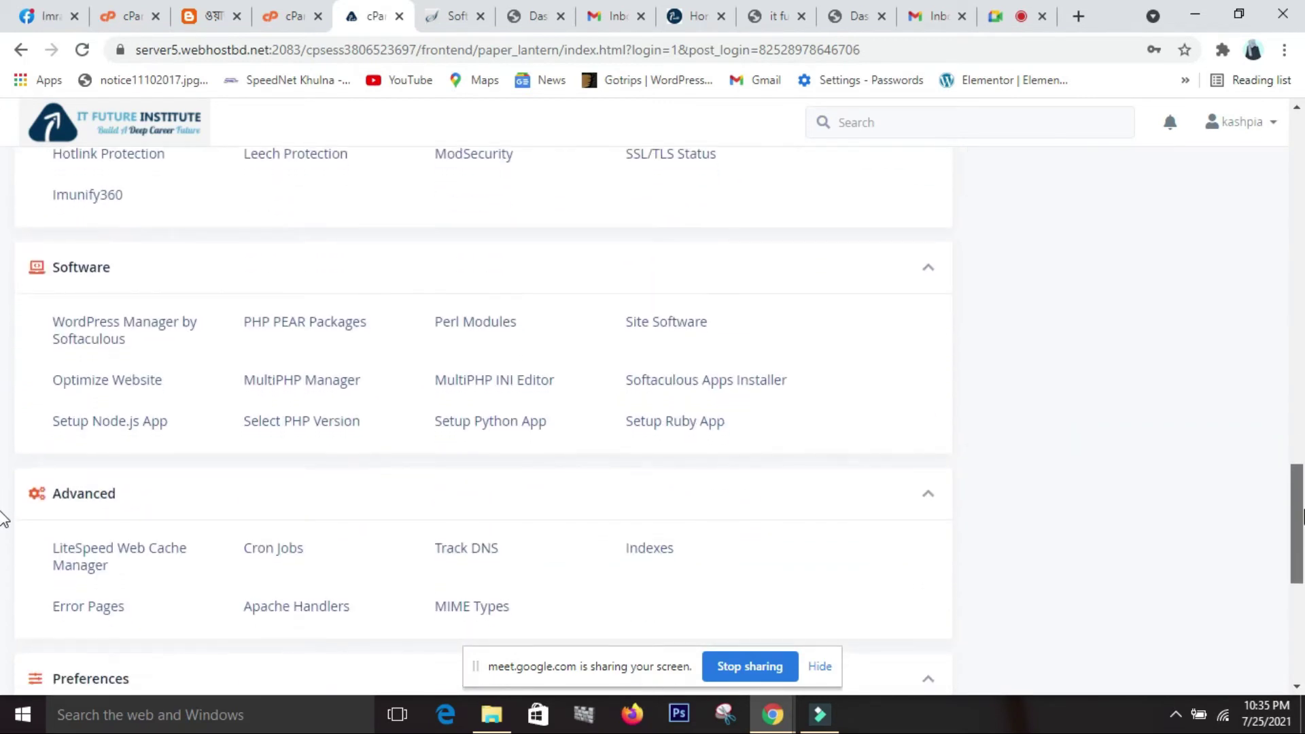
scroll(905, 309, up, 20)
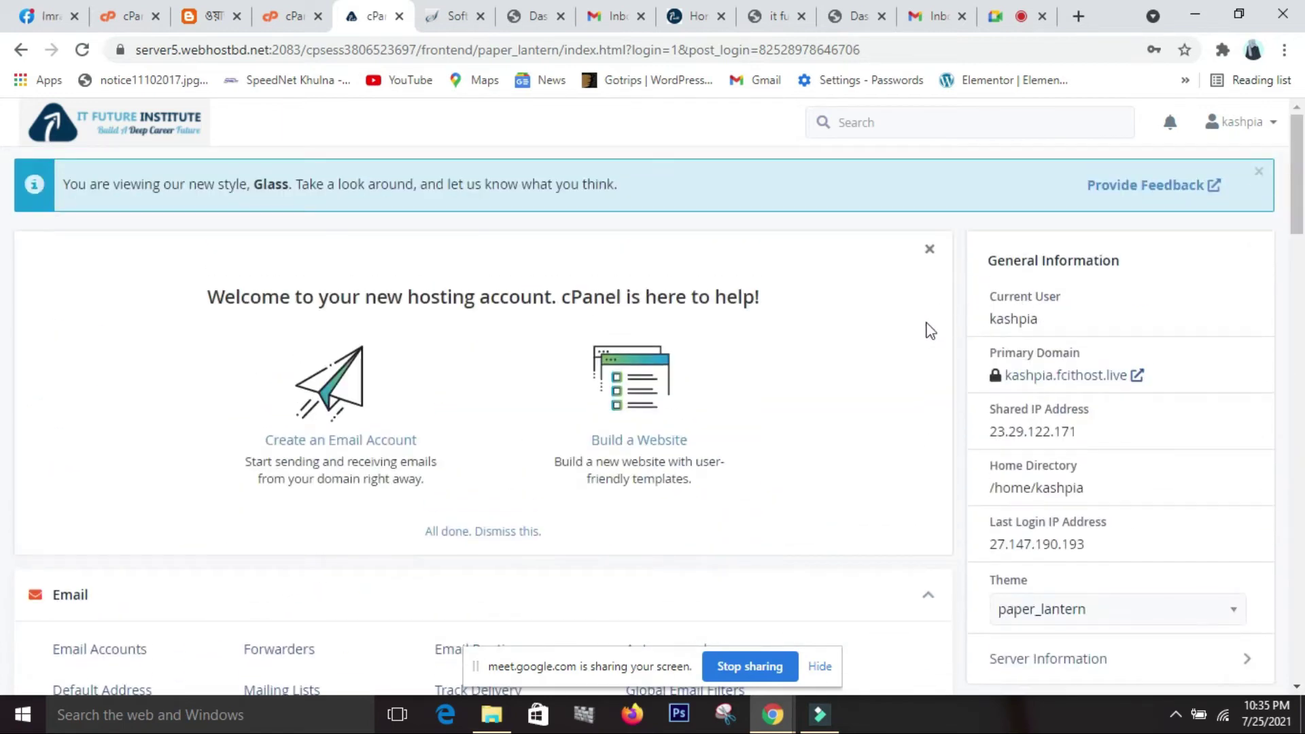
scroll(860, 397, down, 2)
scroll(858, 399, down, 7)
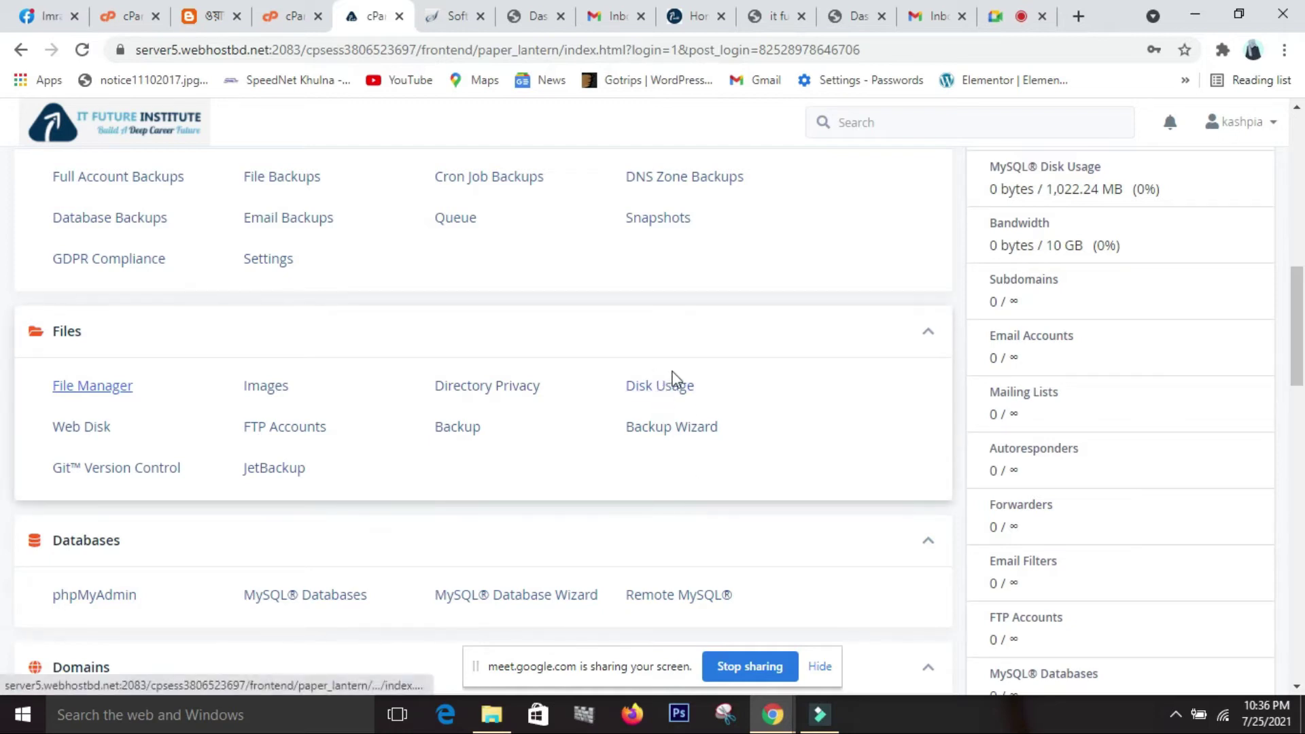
scroll(735, 517, down, 3)
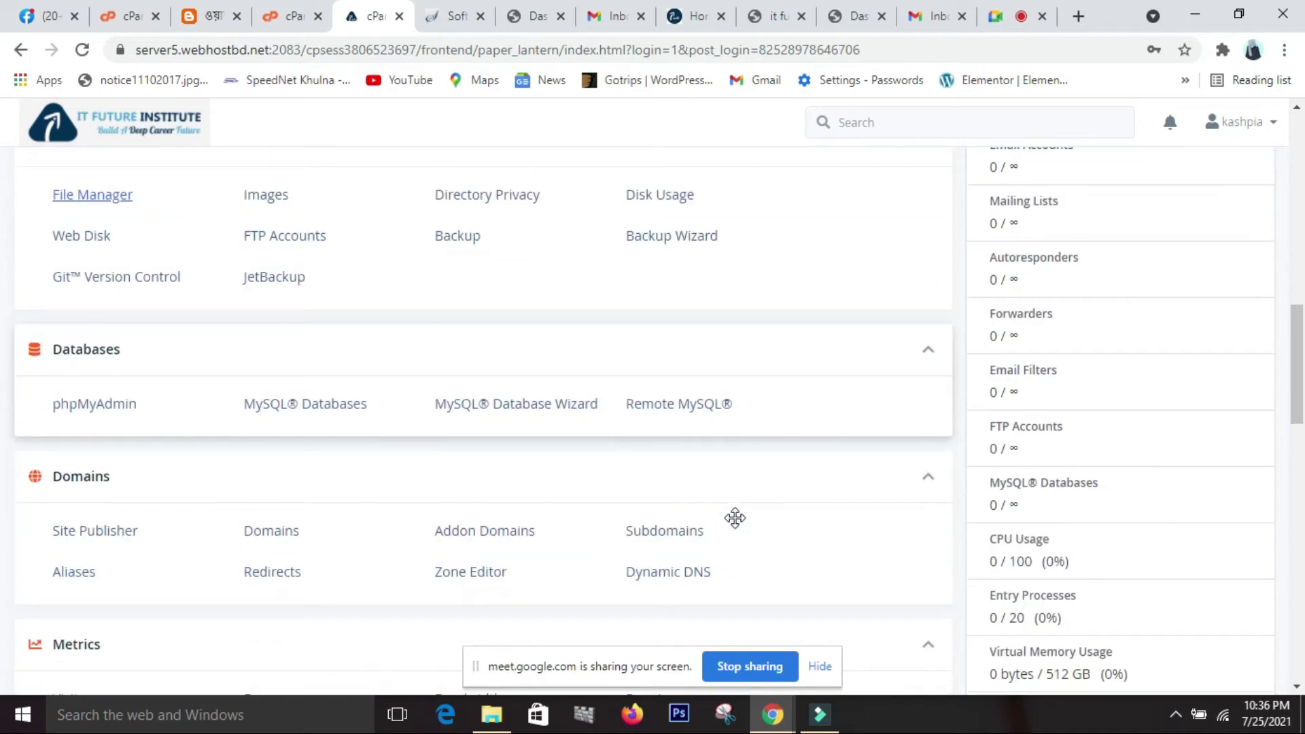
scroll(737, 527, down, 3)
scroll(754, 517, up, 12)
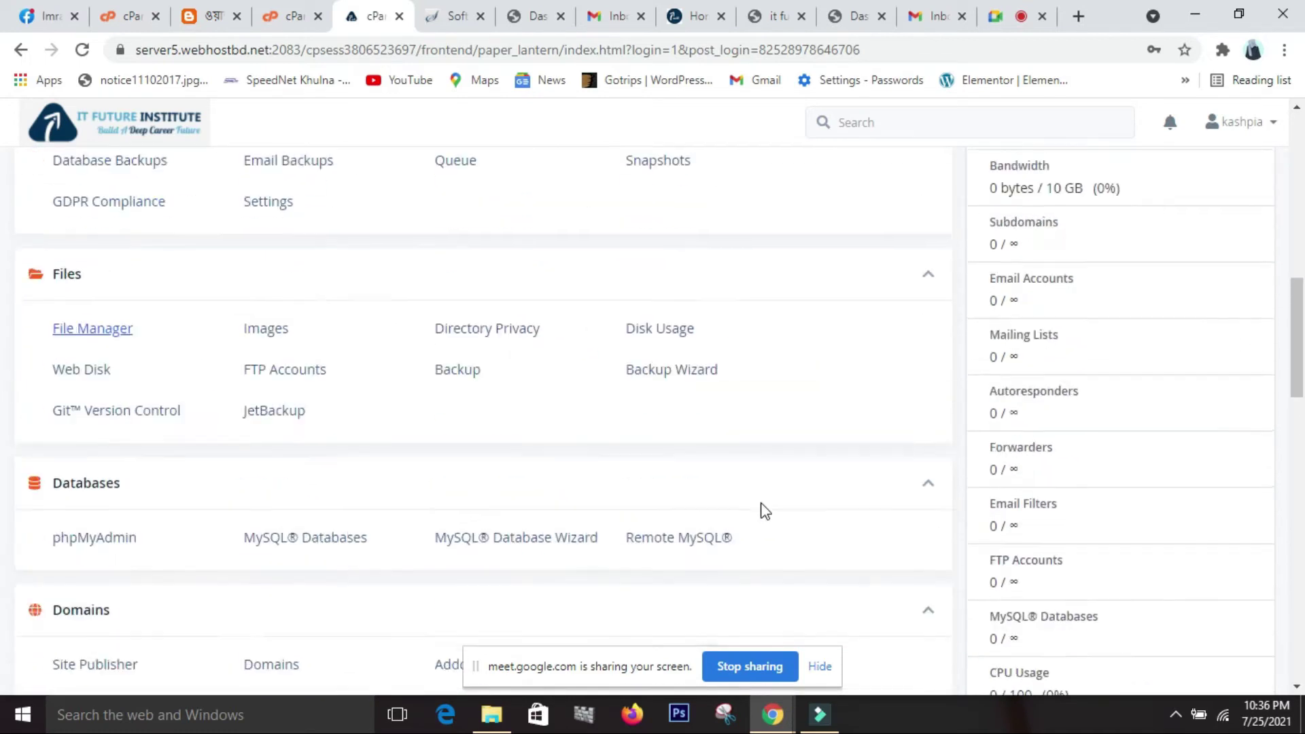
scroll(761, 511, up, 3)
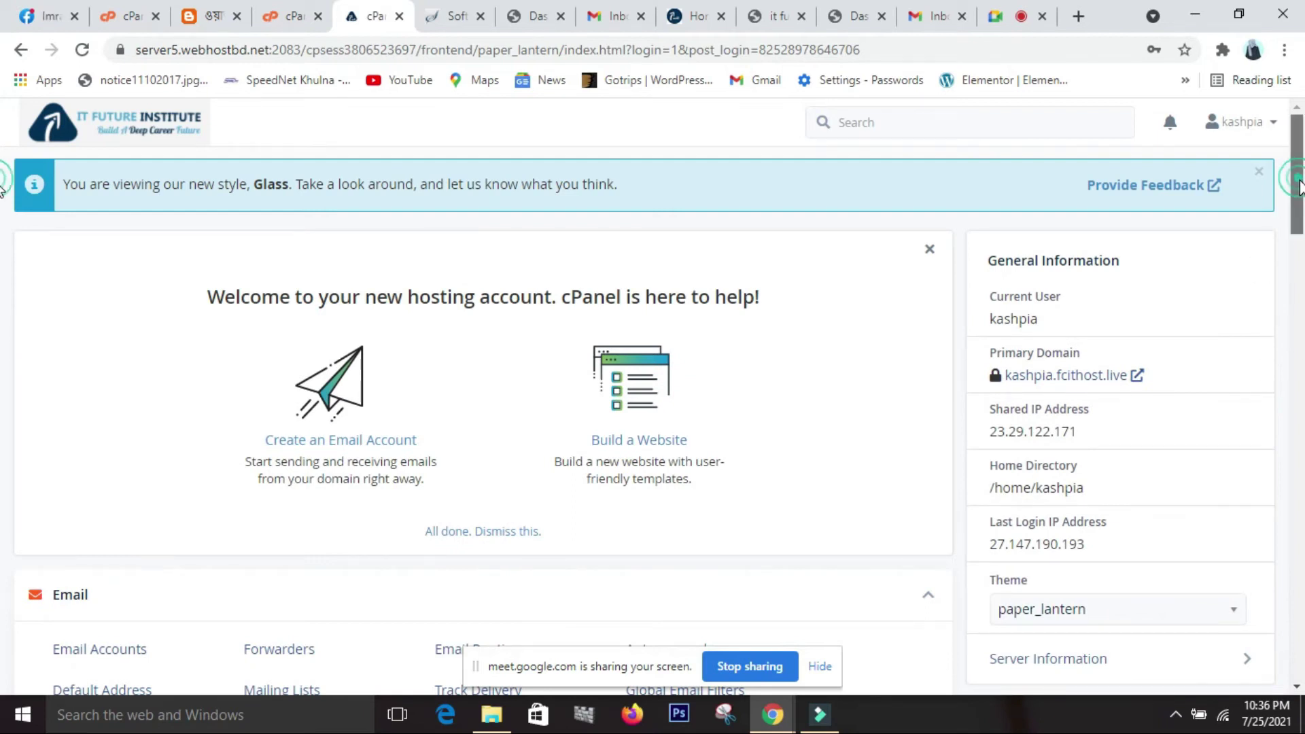
scroll(1287, 225, down, 2)
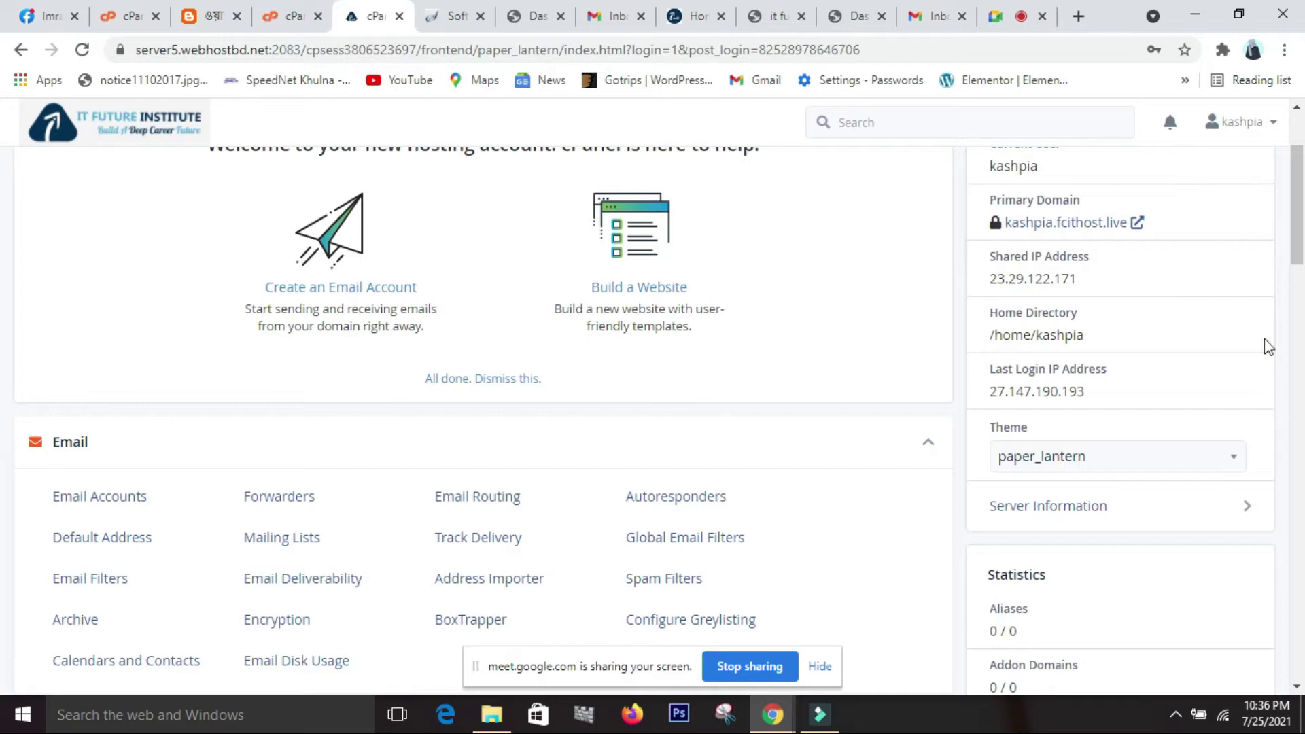
drag(1299, 262, 1300, 559)
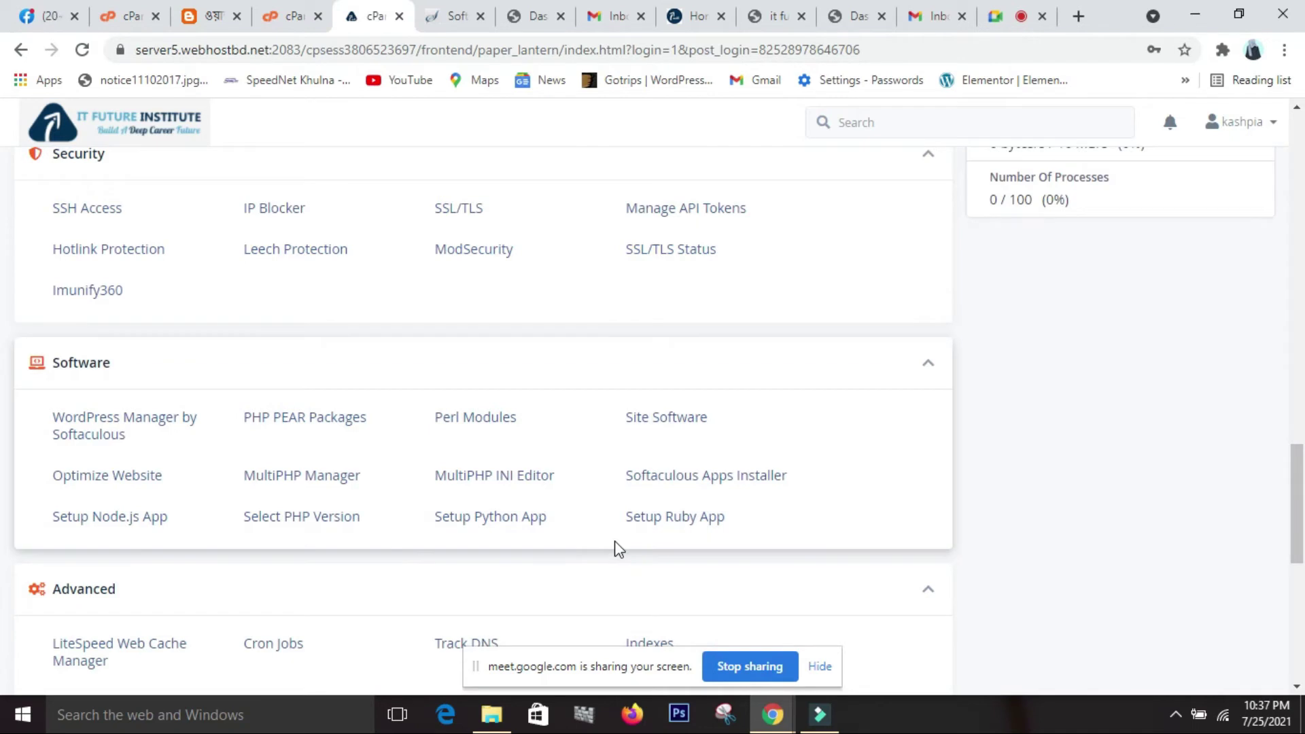
Scroll the cPanel dashboard to find the Software section.
scroll(615, 548, up, 11)
middle_click(614, 541)
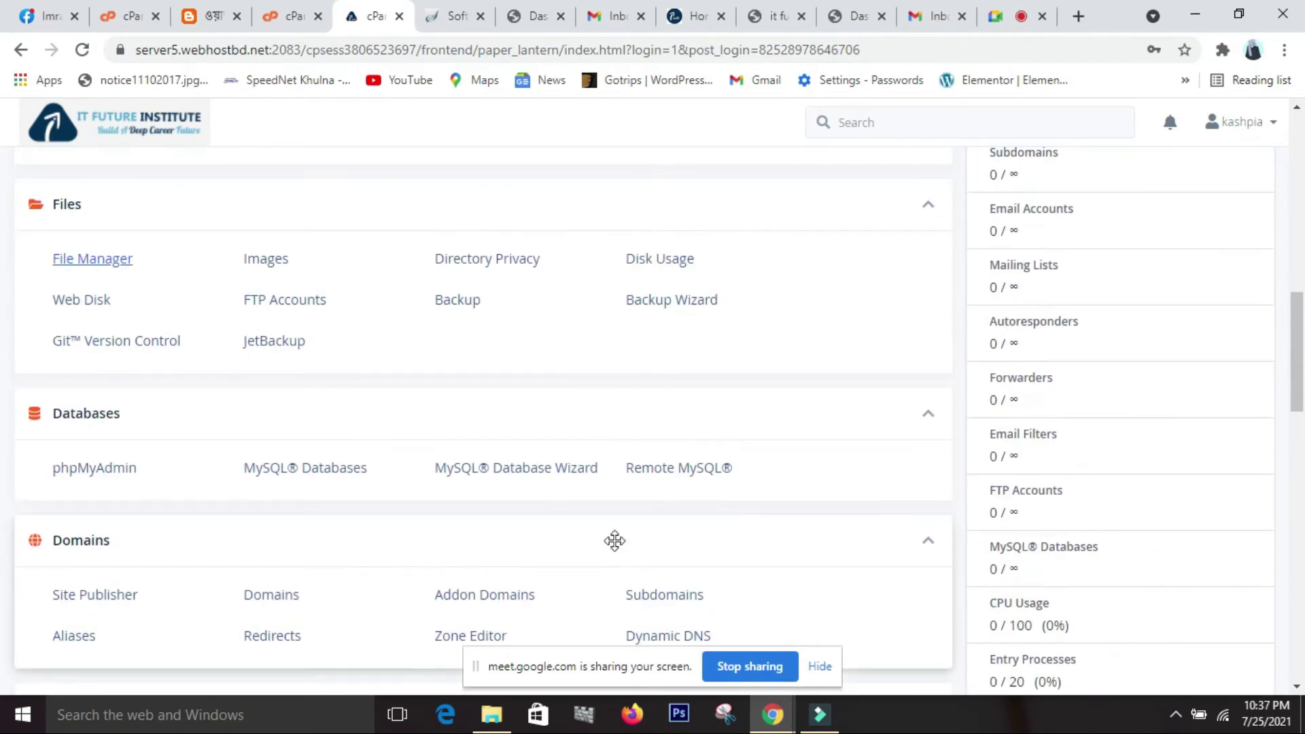
scroll(614, 540, down, 7)
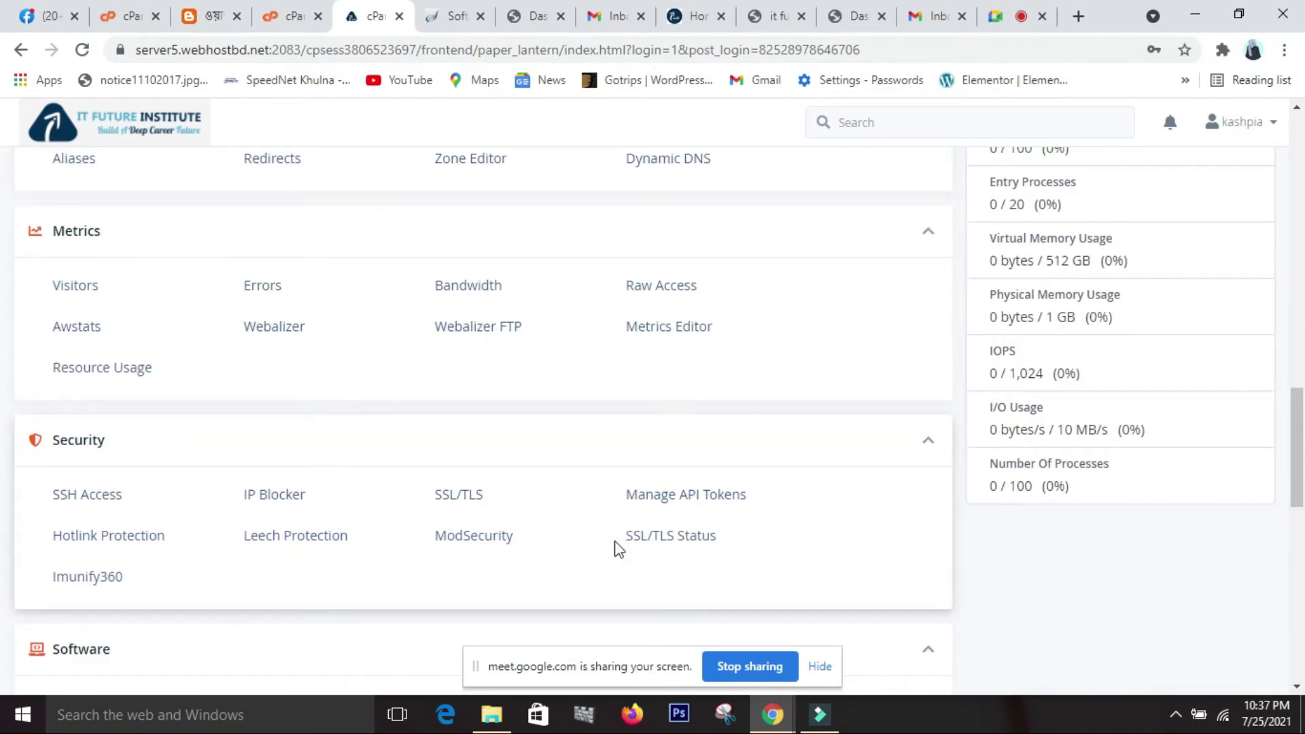
scroll(617, 548, down, 3)
scroll(617, 547, up, 3)
scroll(617, 548, down, 5)
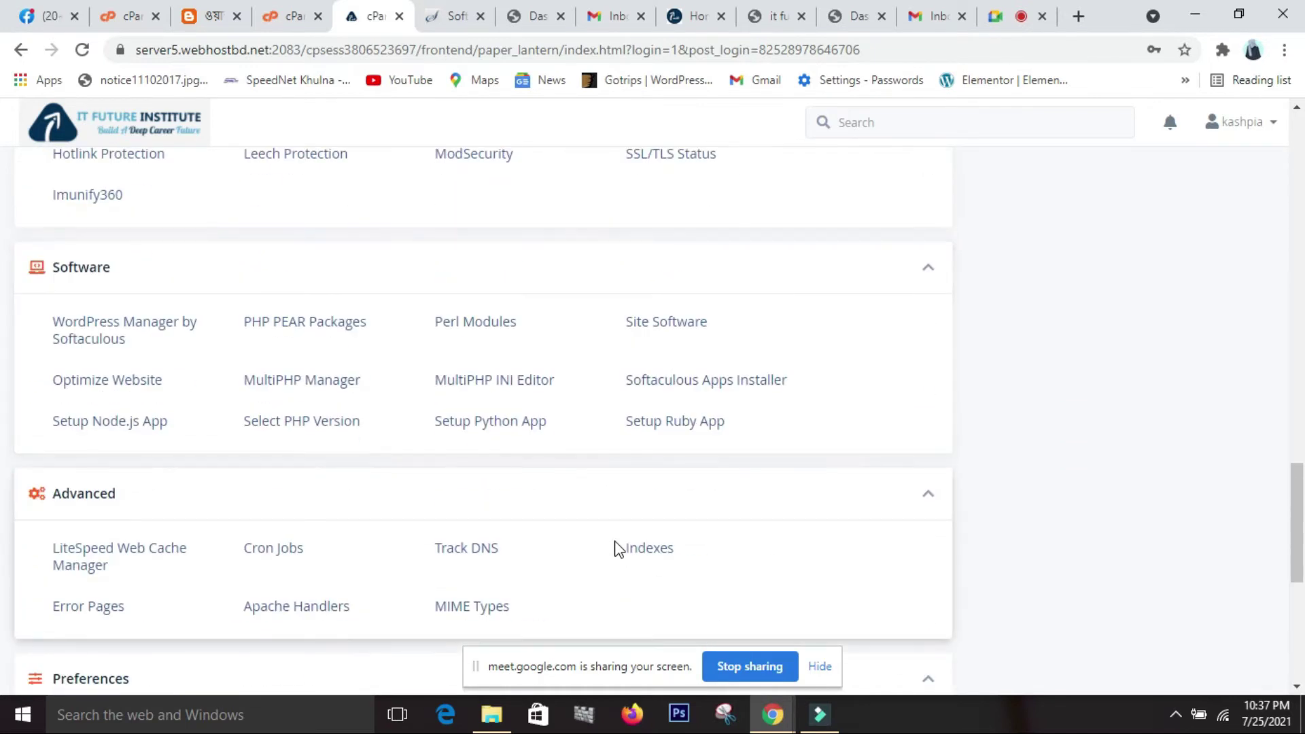
scroll(617, 548, up, 4)
scroll(614, 540, down, 1)
scroll(604, 554, up, 7)
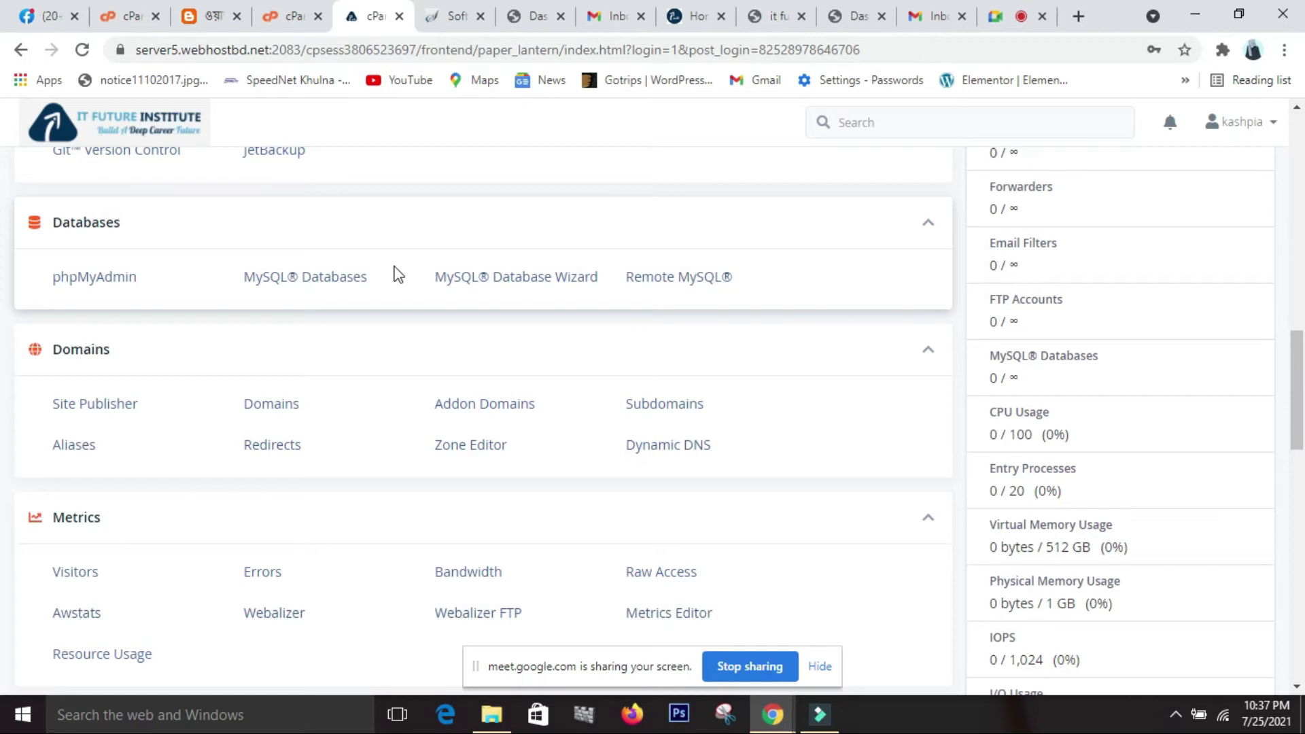
Launch Softaculous Apps Installer from the Software section.
middle_click(394, 266)
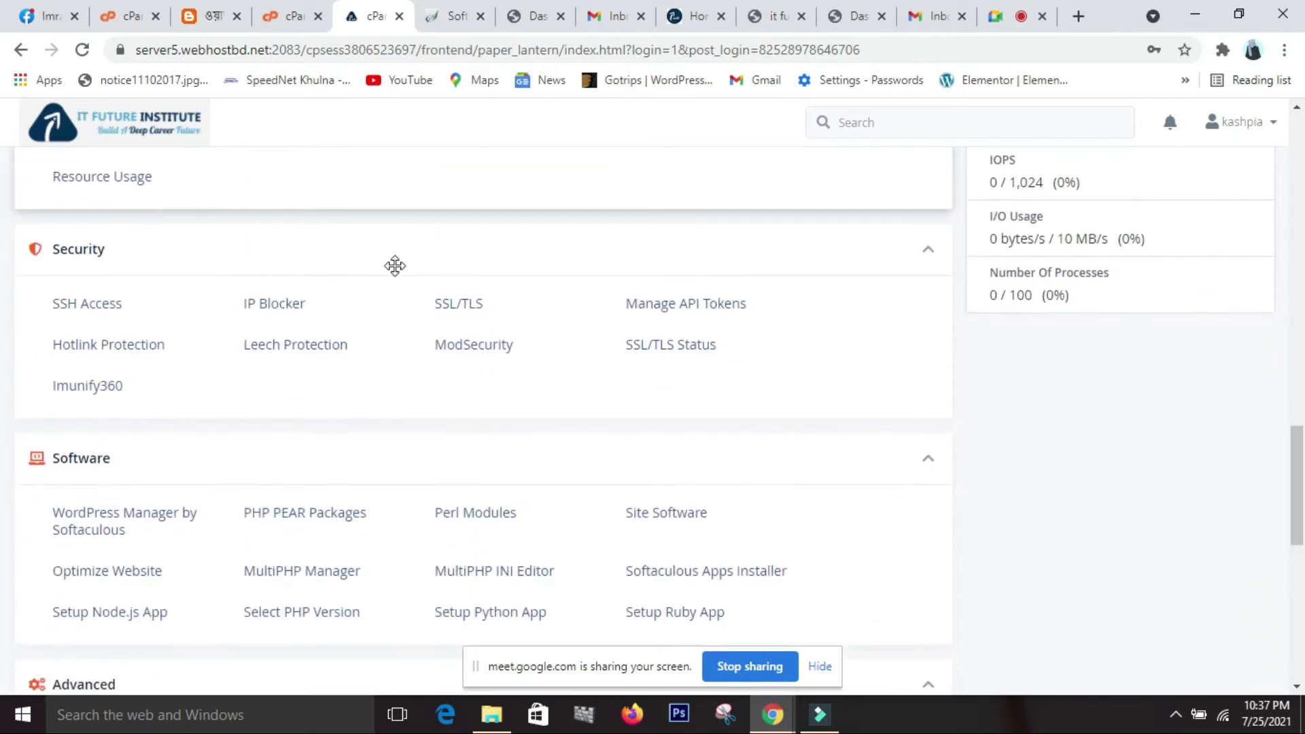
click(399, 274)
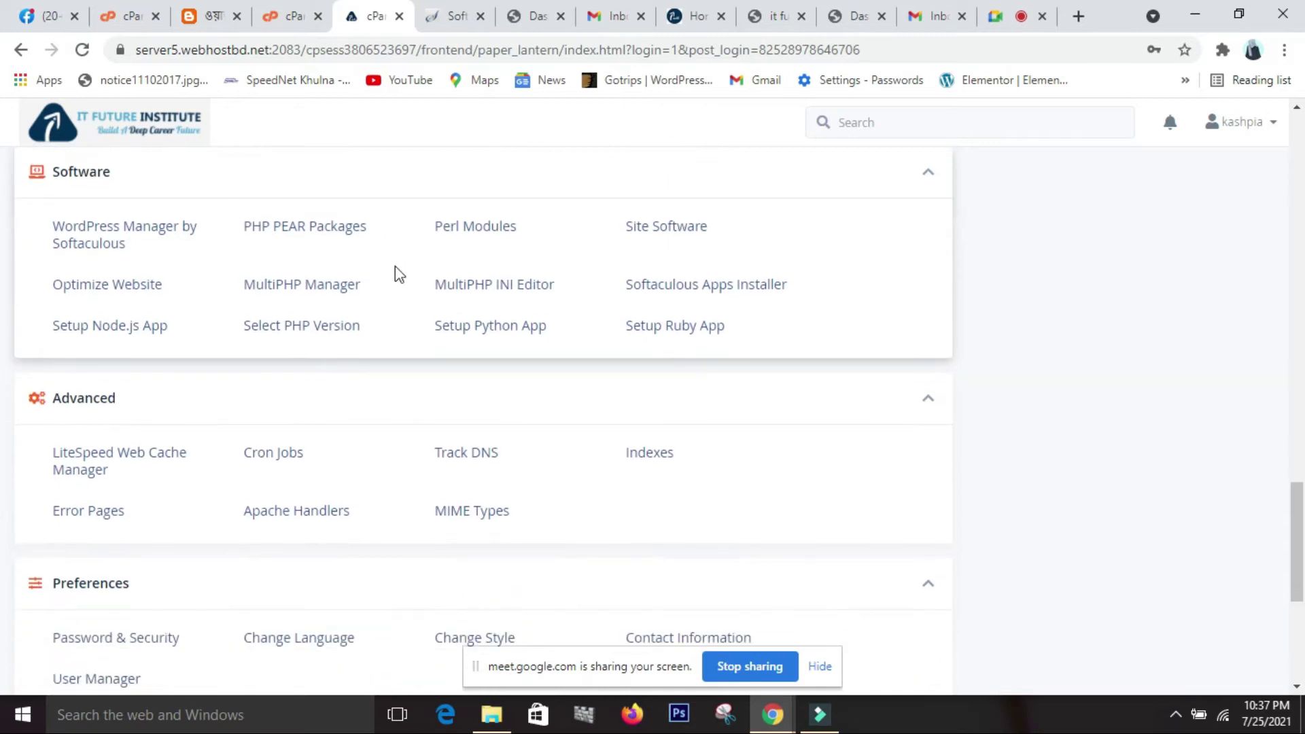
scroll(394, 266, up, 4)
middle_click(394, 266)
click(547, 343)
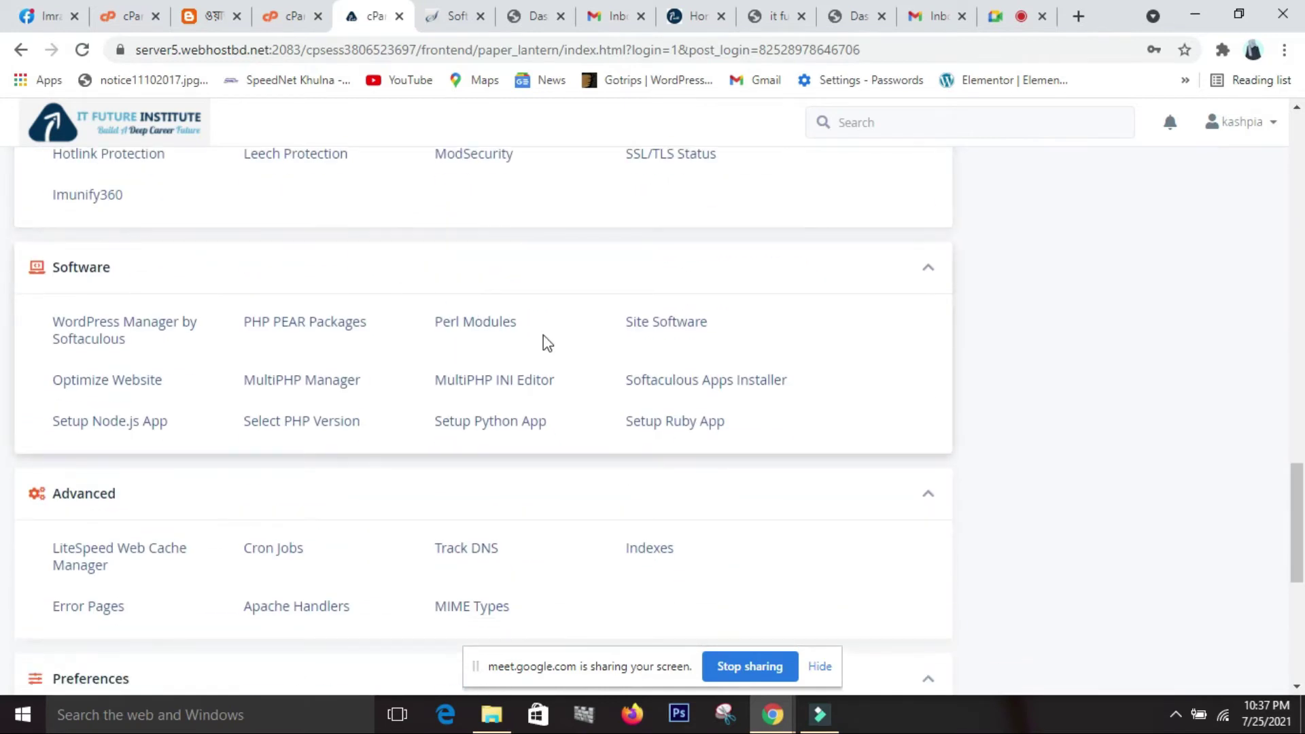
click(720, 385)
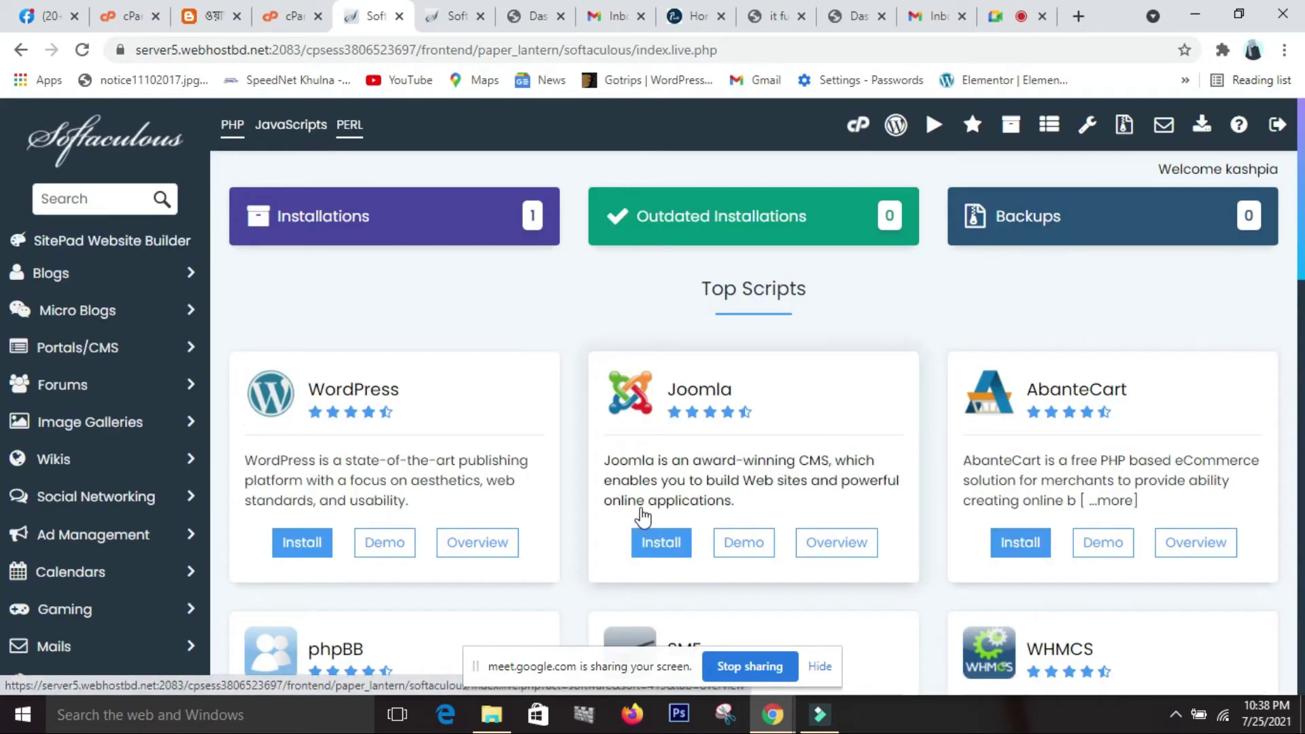
scroll(642, 520, down, 3)
scroll(642, 523, down, 15)
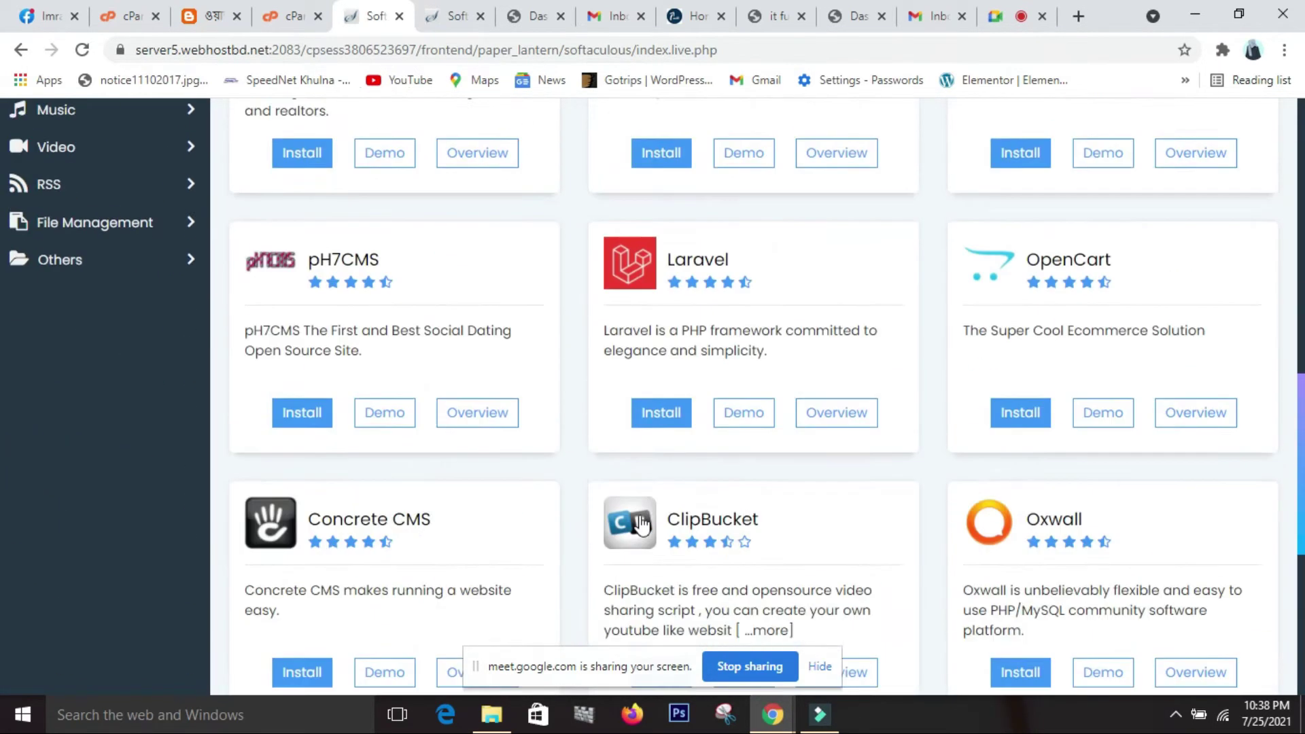
scroll(642, 525, up, 6)
scroll(642, 523, up, 13)
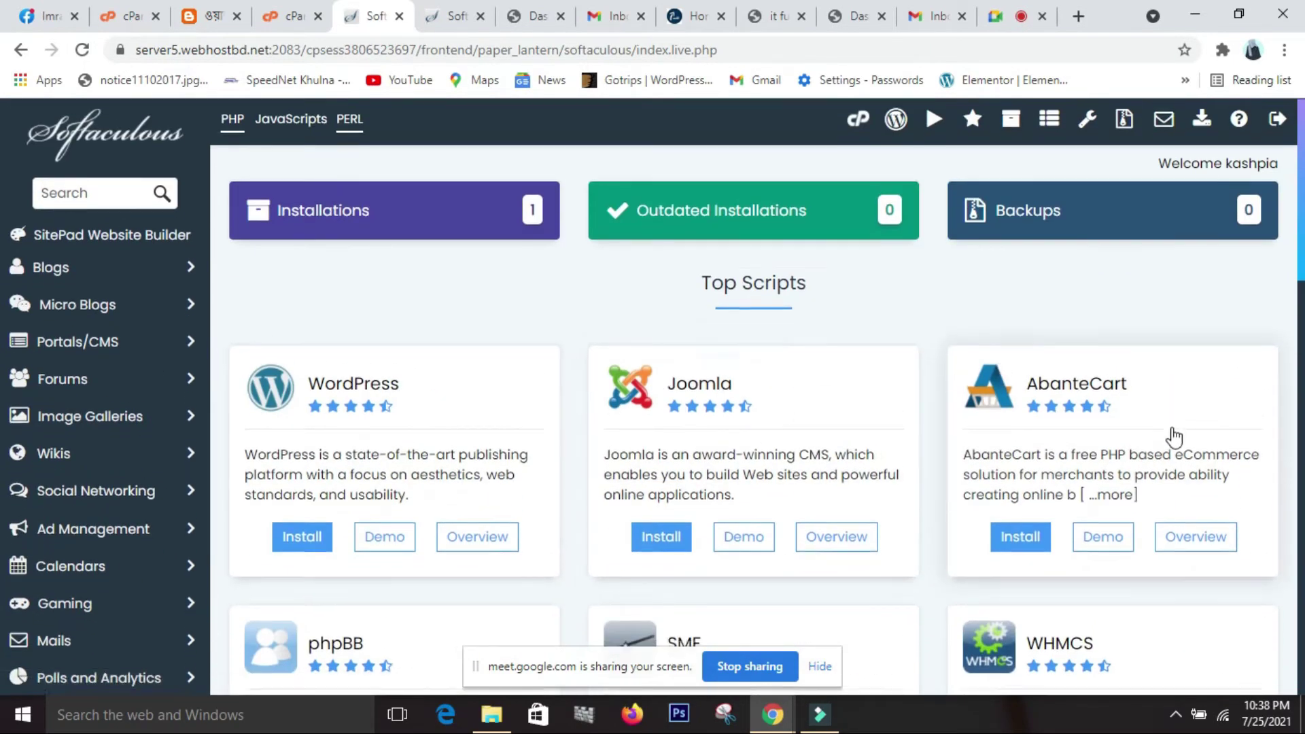
scroll(1170, 445, down, 7)
scroll(1170, 450, down, 5)
scroll(1165, 451, up, 12)
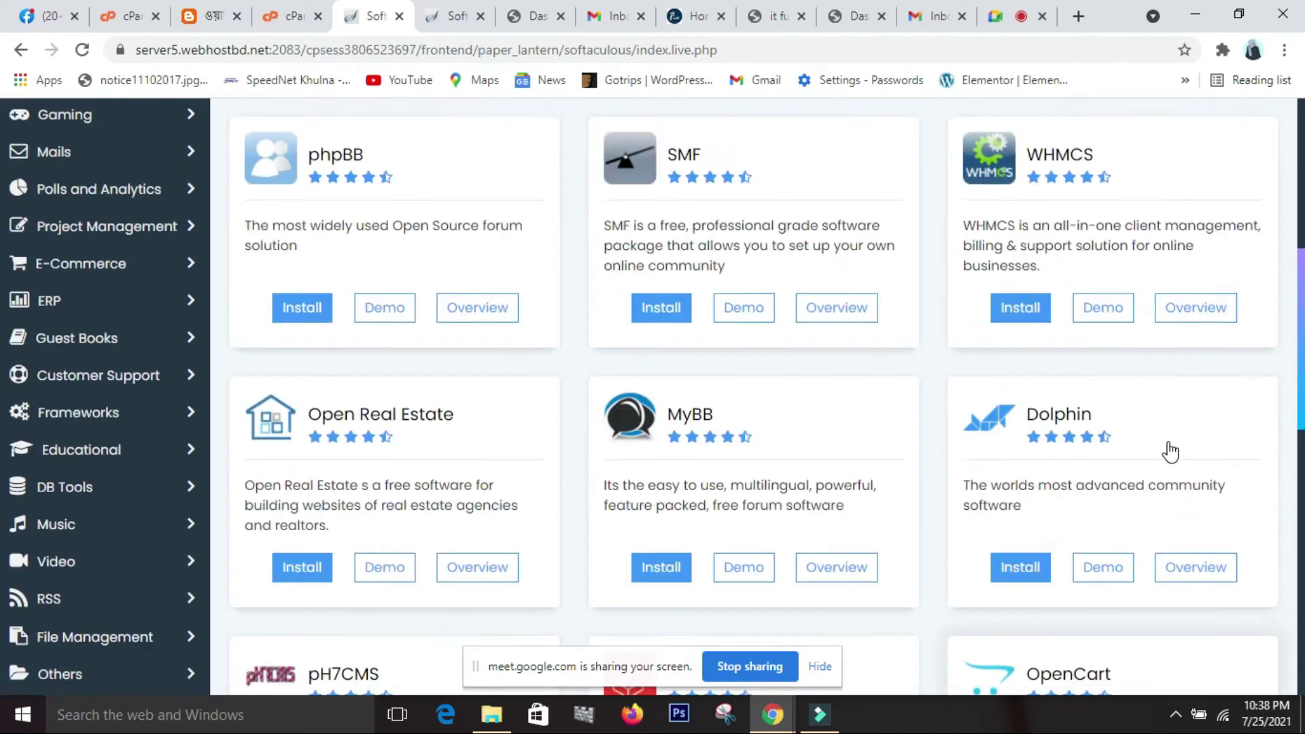
scroll(726, 309, up, 2)
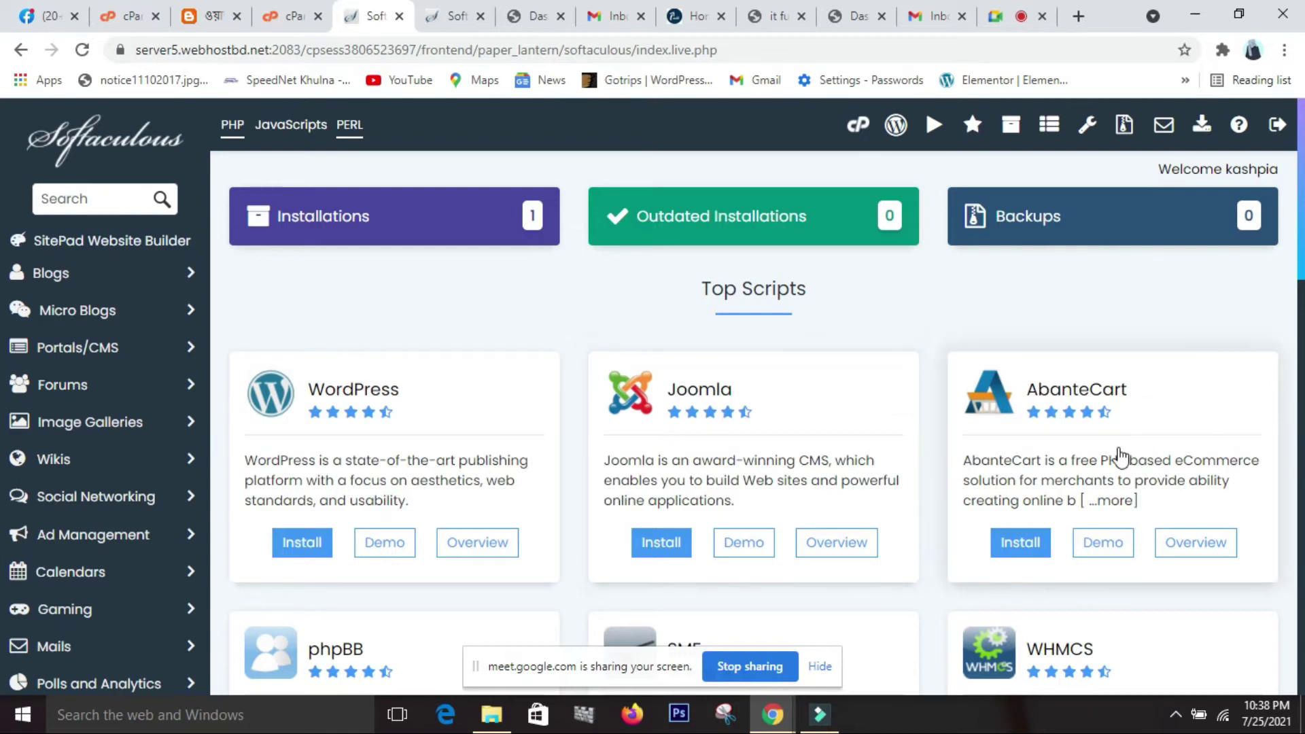
scroll(1118, 455, down, 5)
scroll(1120, 458, down, 4)
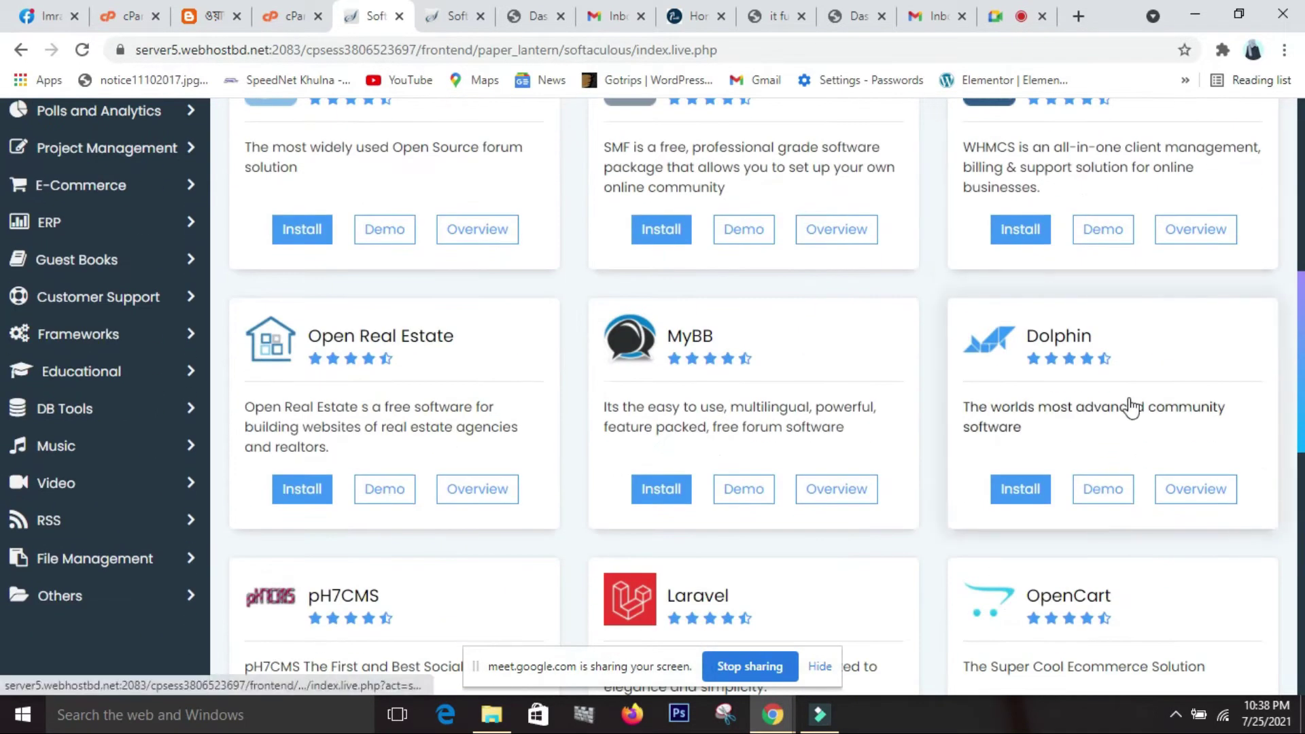
scroll(781, 480, down, 2)
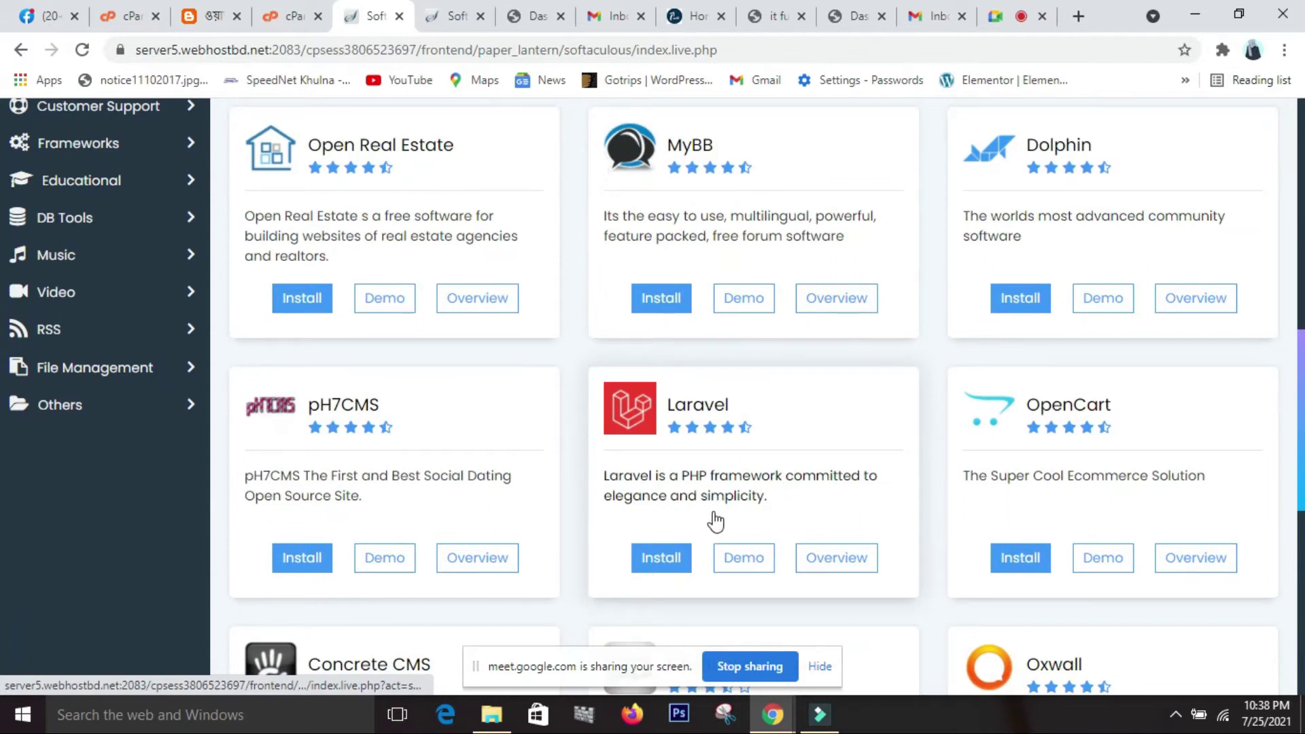
scroll(716, 518, down, 3)
scroll(714, 520, down, 4)
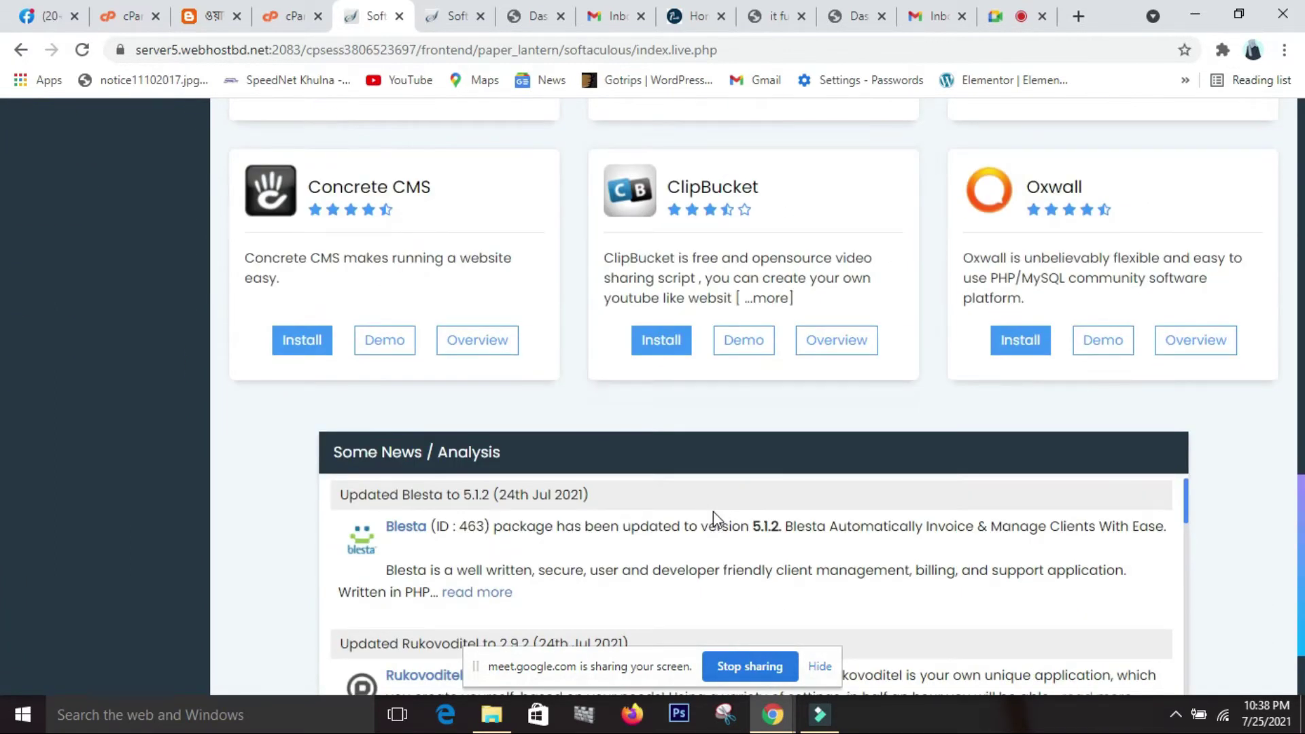
scroll(677, 319, up, 15)
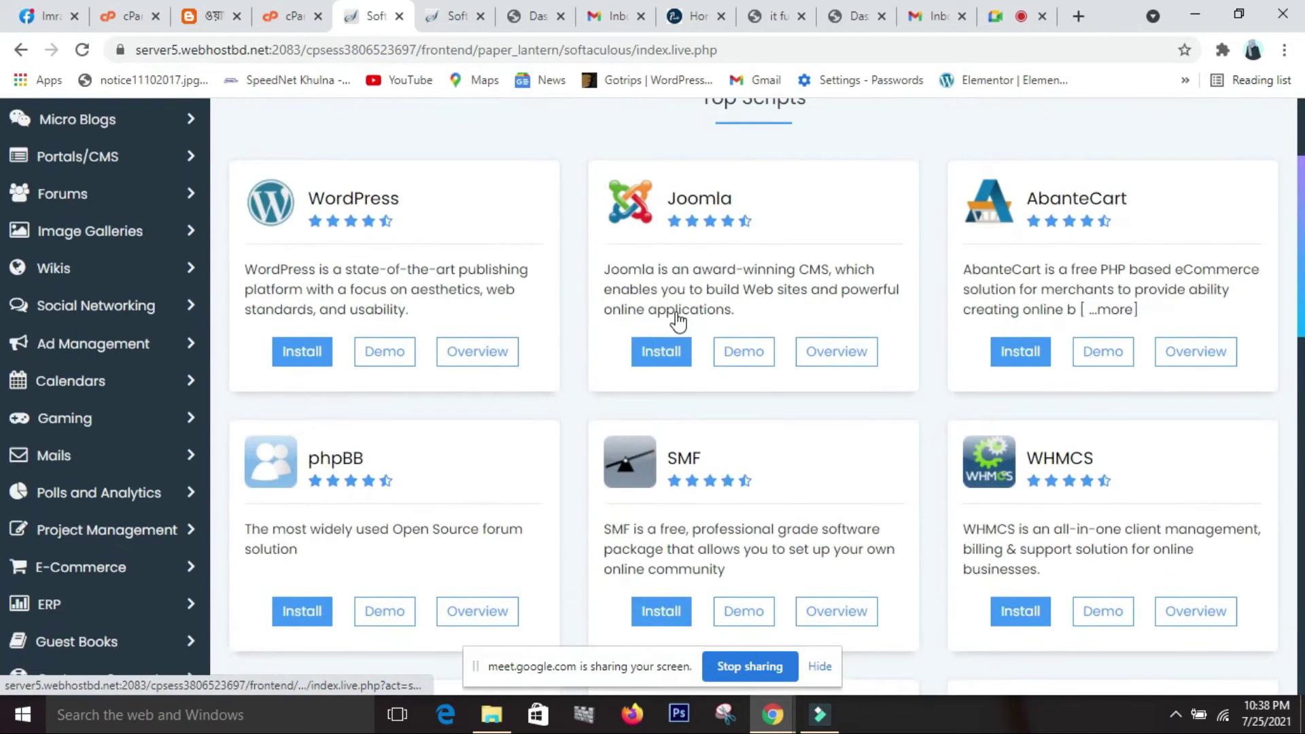
scroll(678, 319, up, 3)
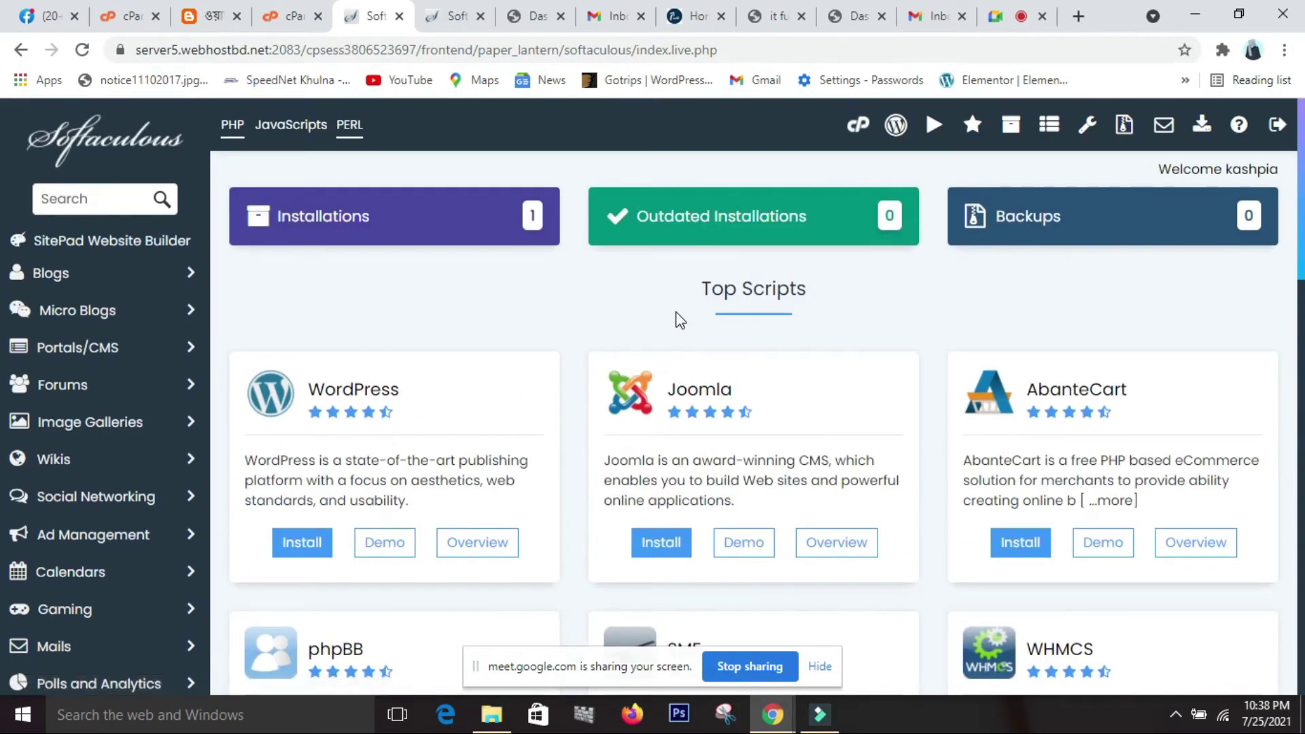
scroll(676, 311, down, 1)
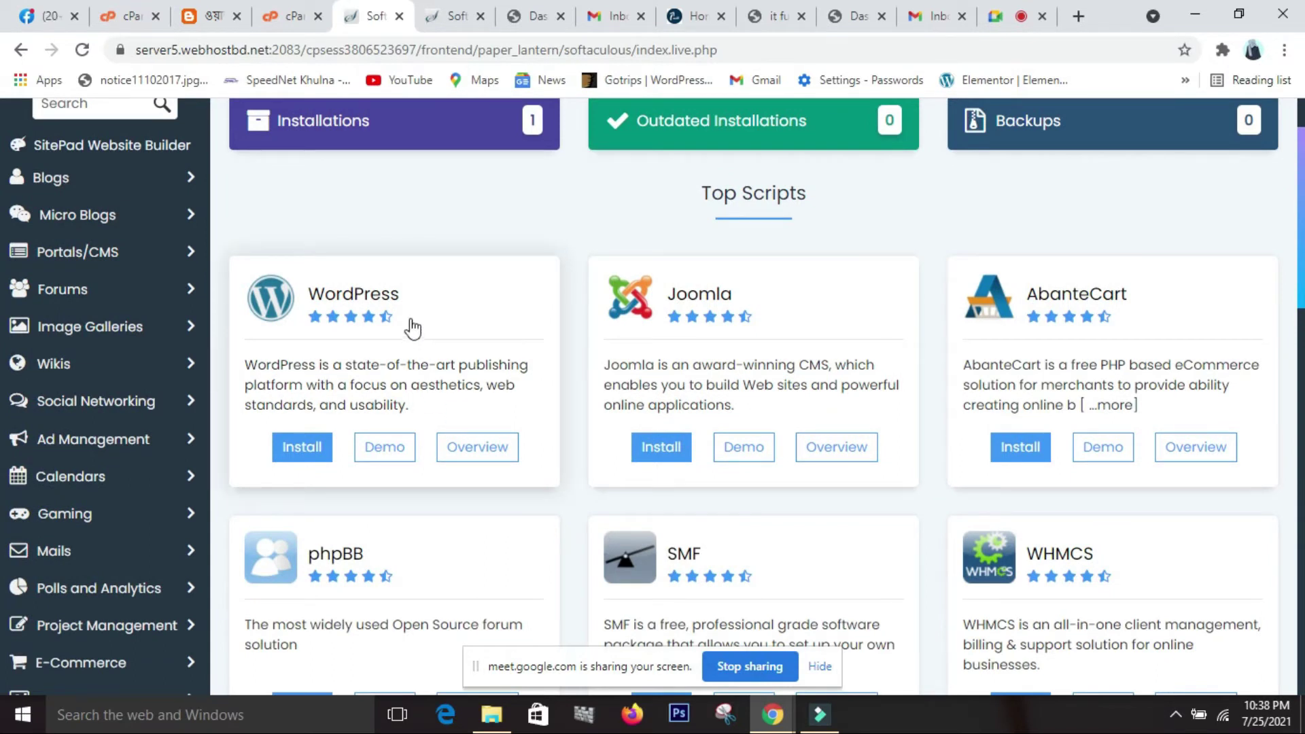
scroll(410, 314, up, 1)
scroll(408, 311, down, 2)
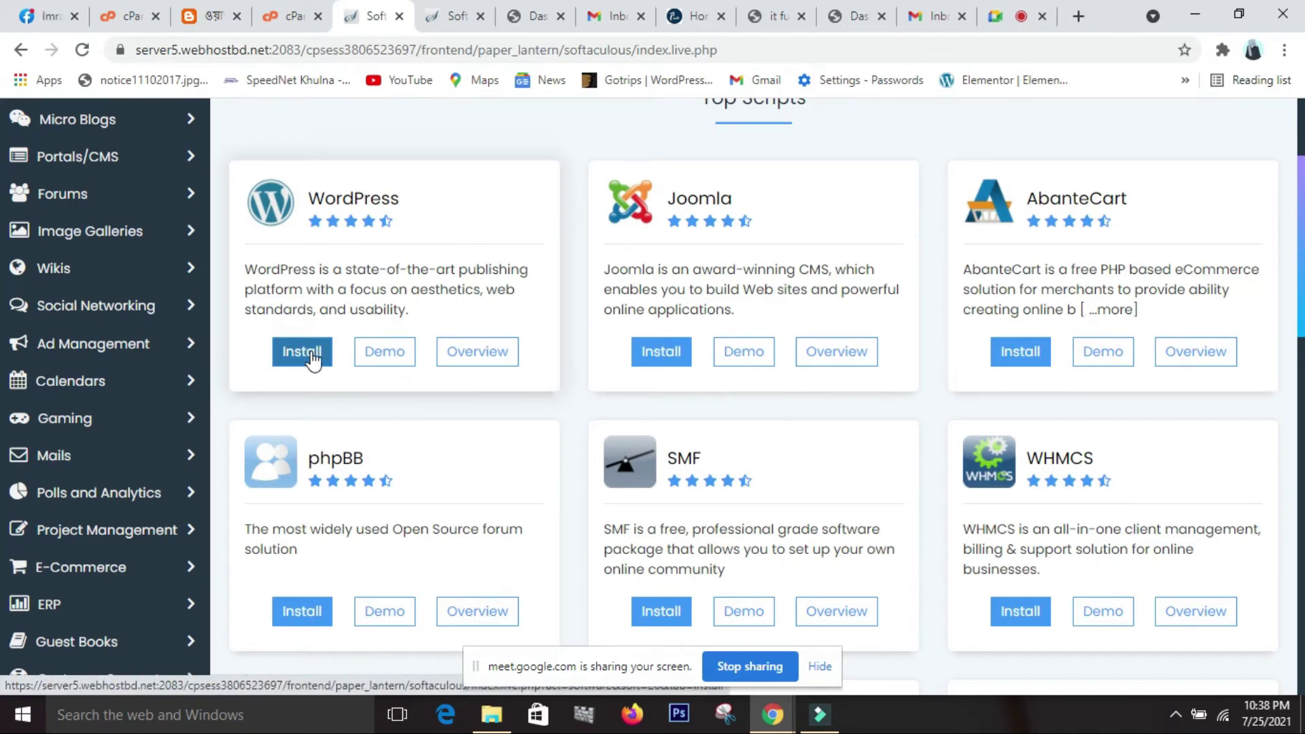
Start a WordPress install from its card in the Softaculous Top Scripts list.
click(313, 359)
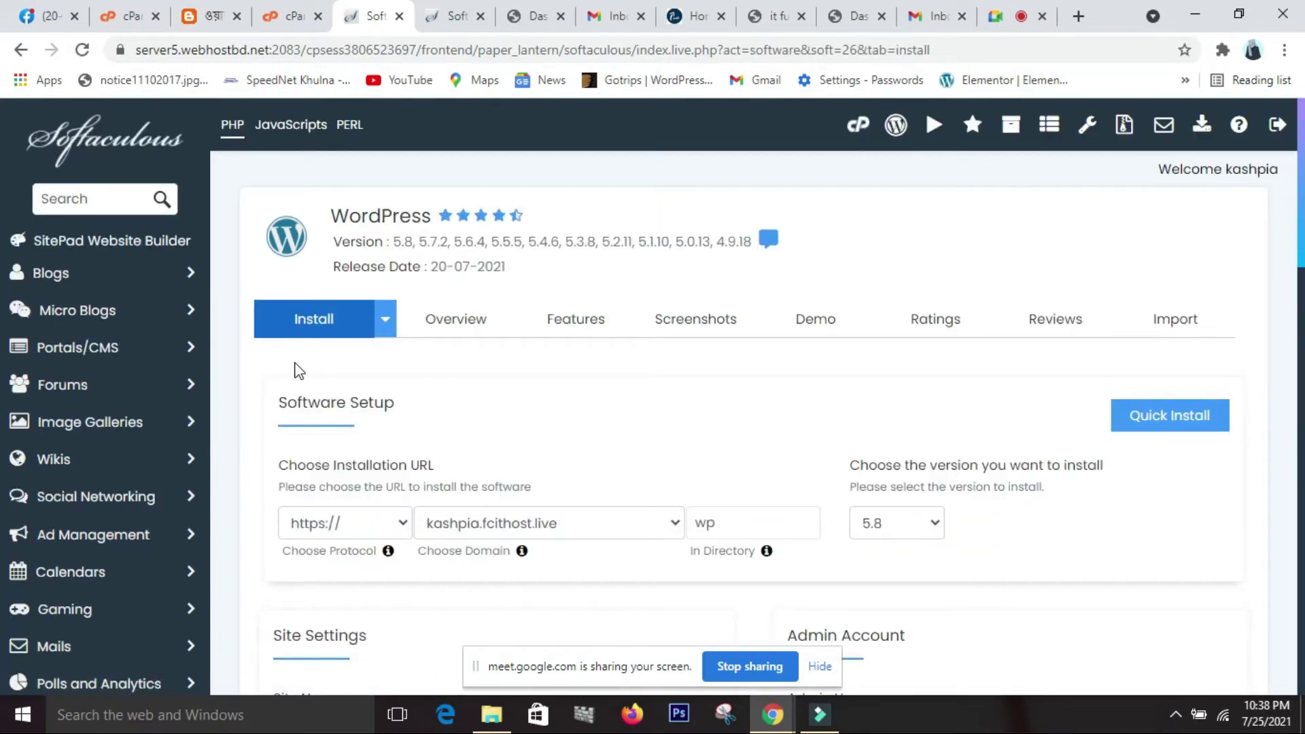
scroll(292, 365, down, 3)
scroll(292, 360, up, 3)
scroll(487, 650, down, 2)
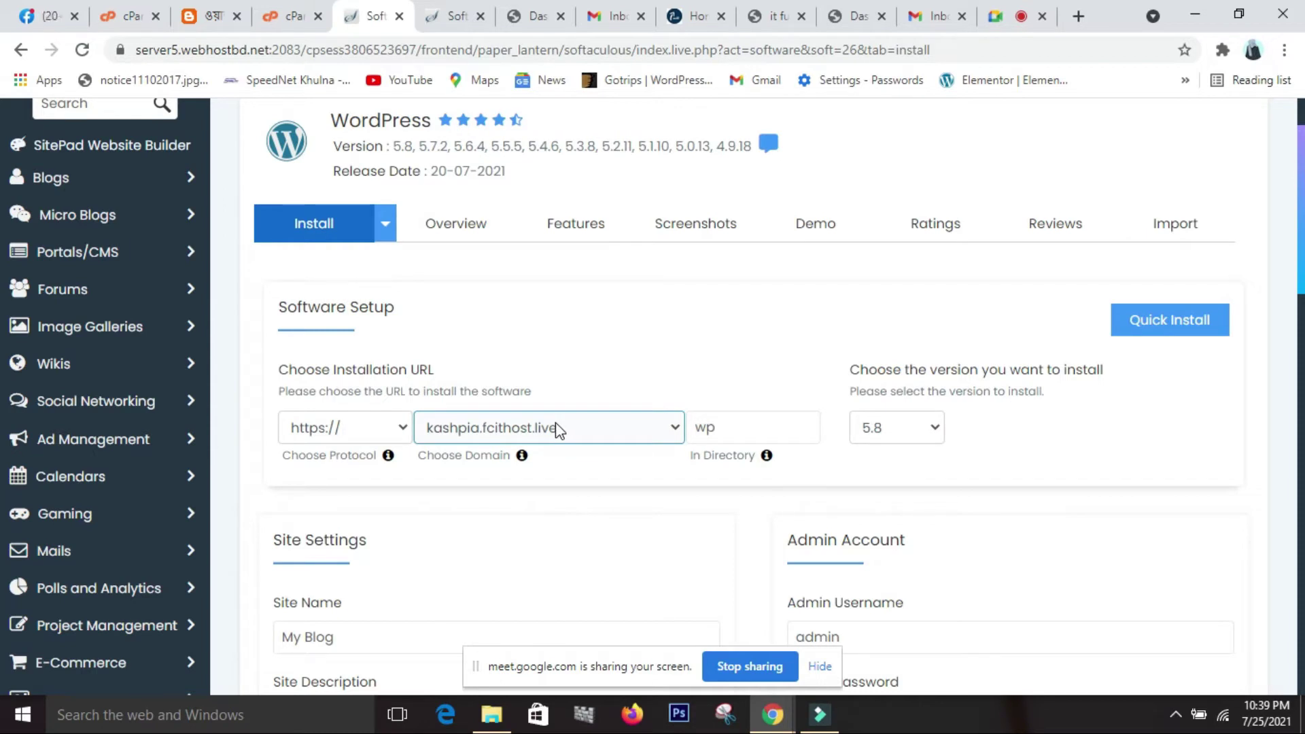
click(648, 427)
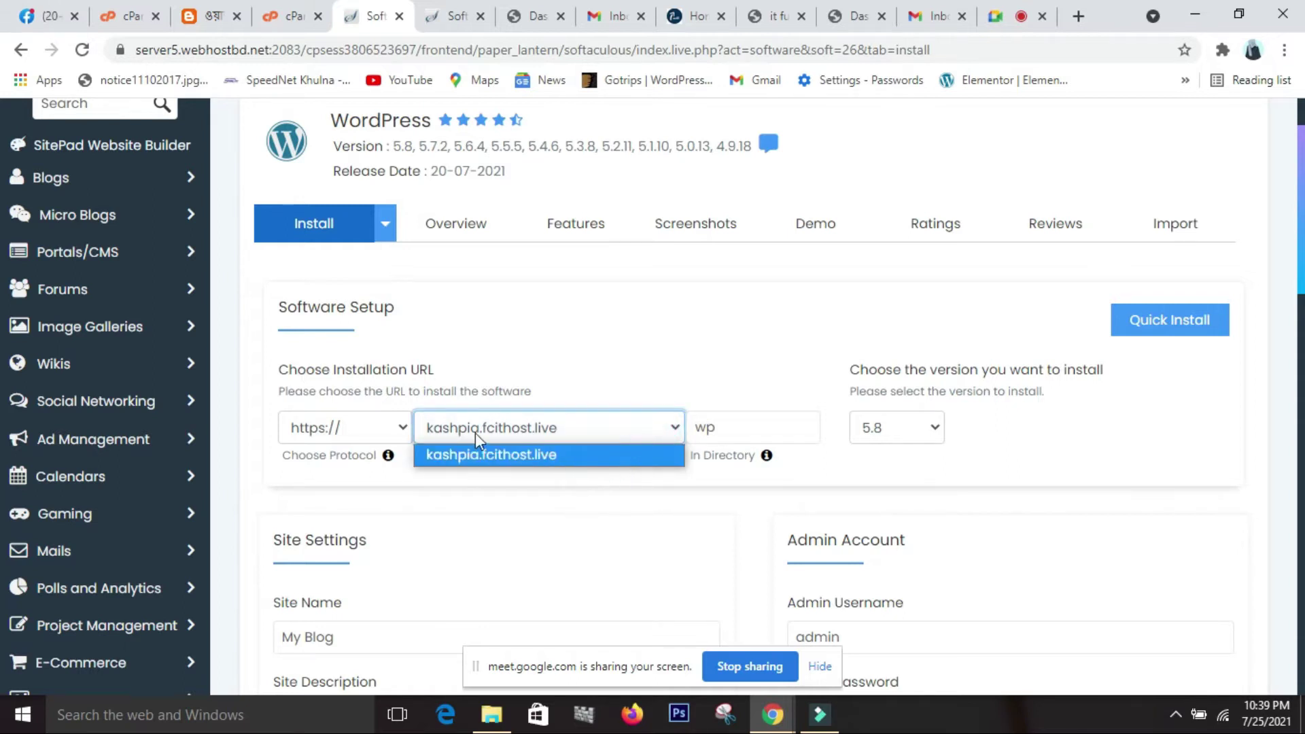
scroll(478, 425, down, 1)
scroll(481, 432, down, 10)
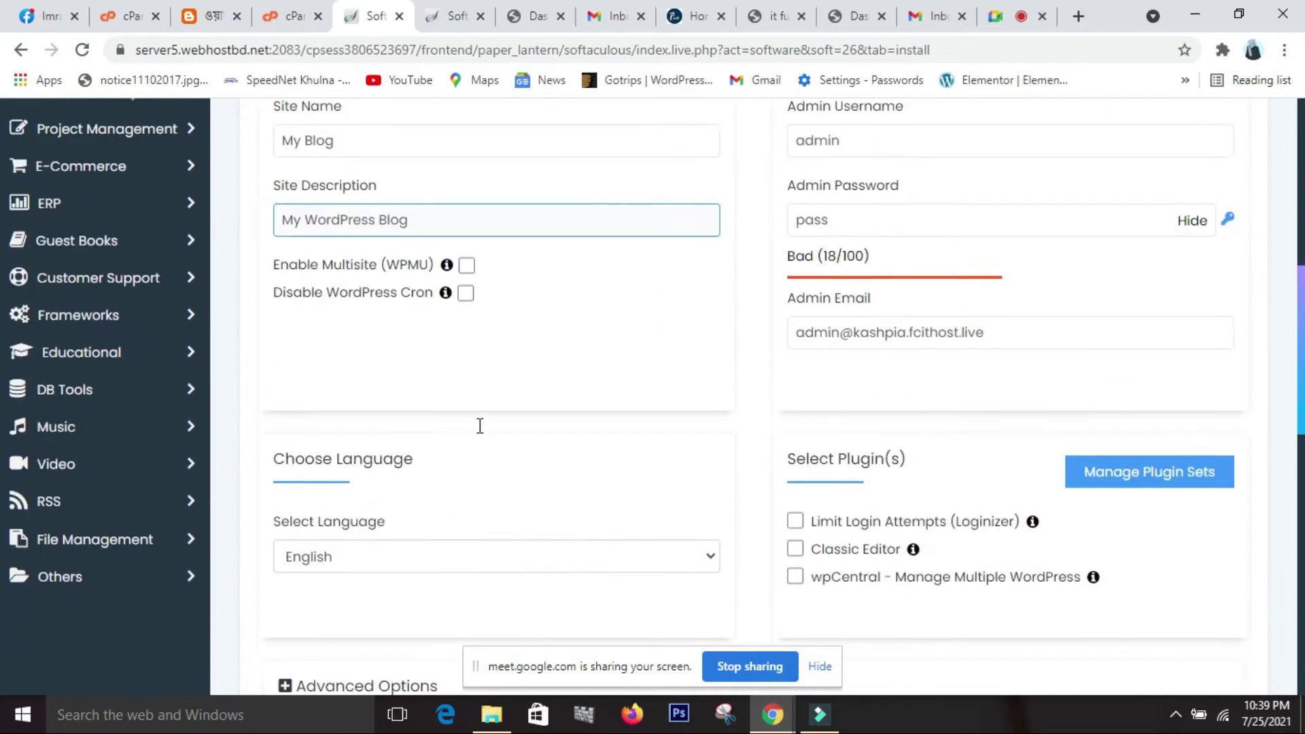
scroll(480, 432, down, 5)
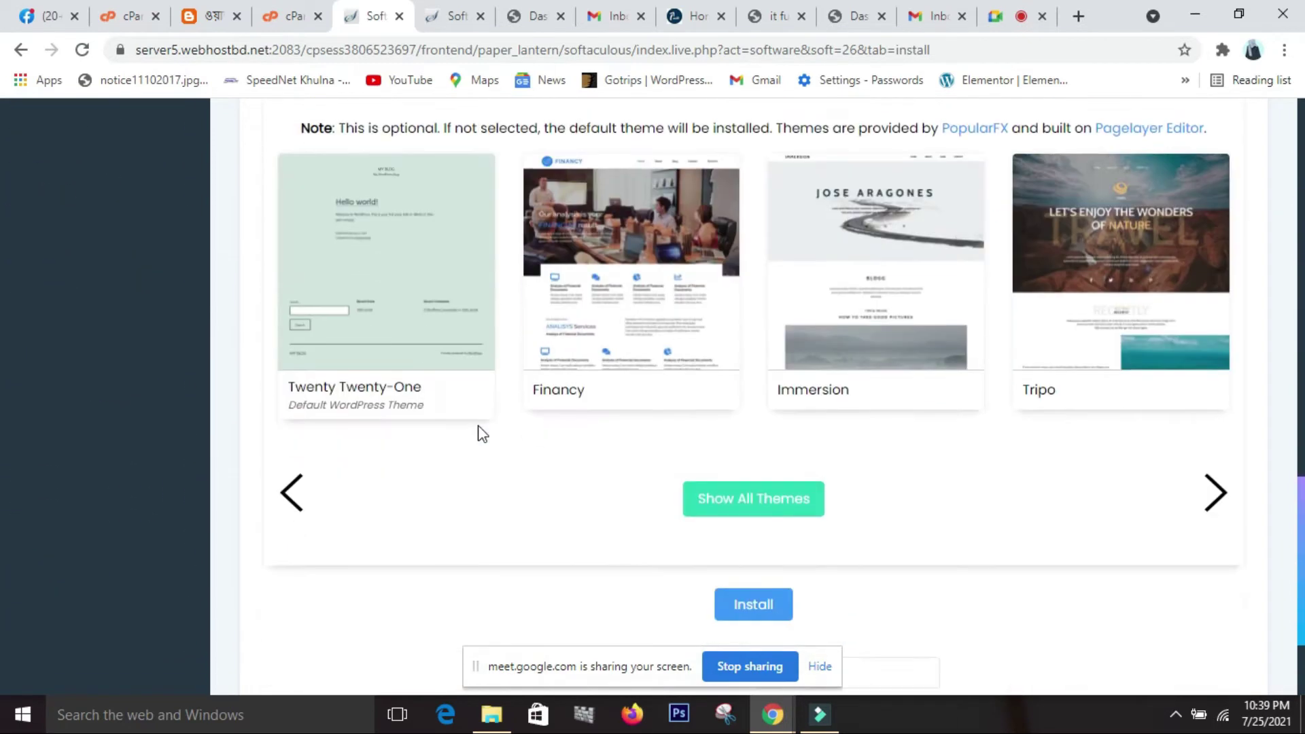
scroll(480, 432, up, 8)
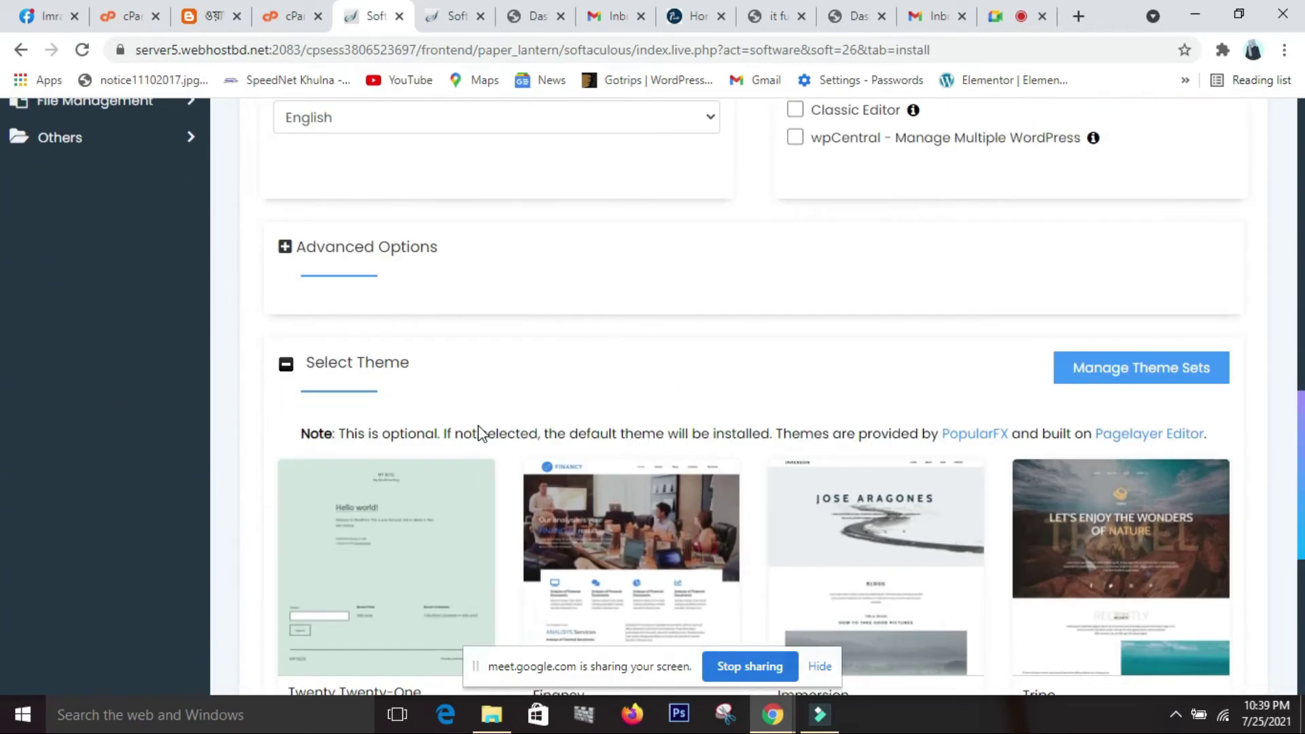
scroll(480, 432, up, 8)
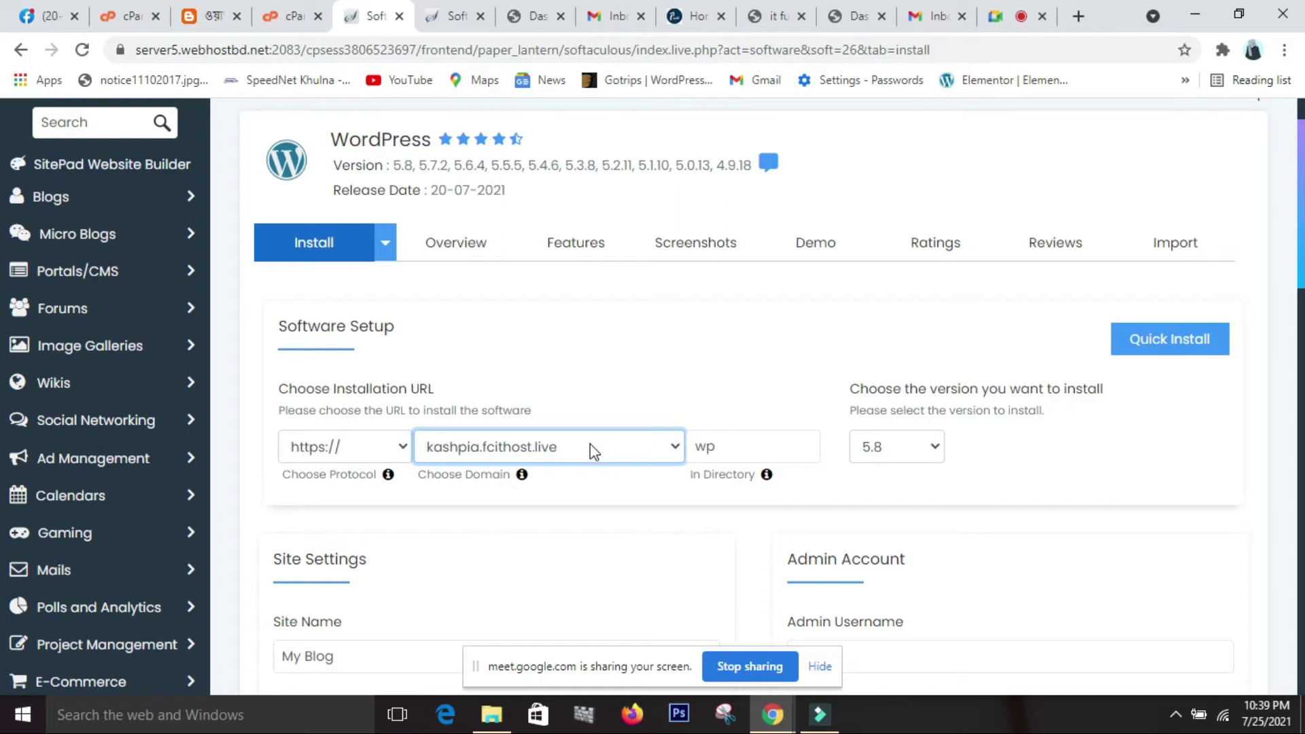
scroll(594, 452, down, 2)
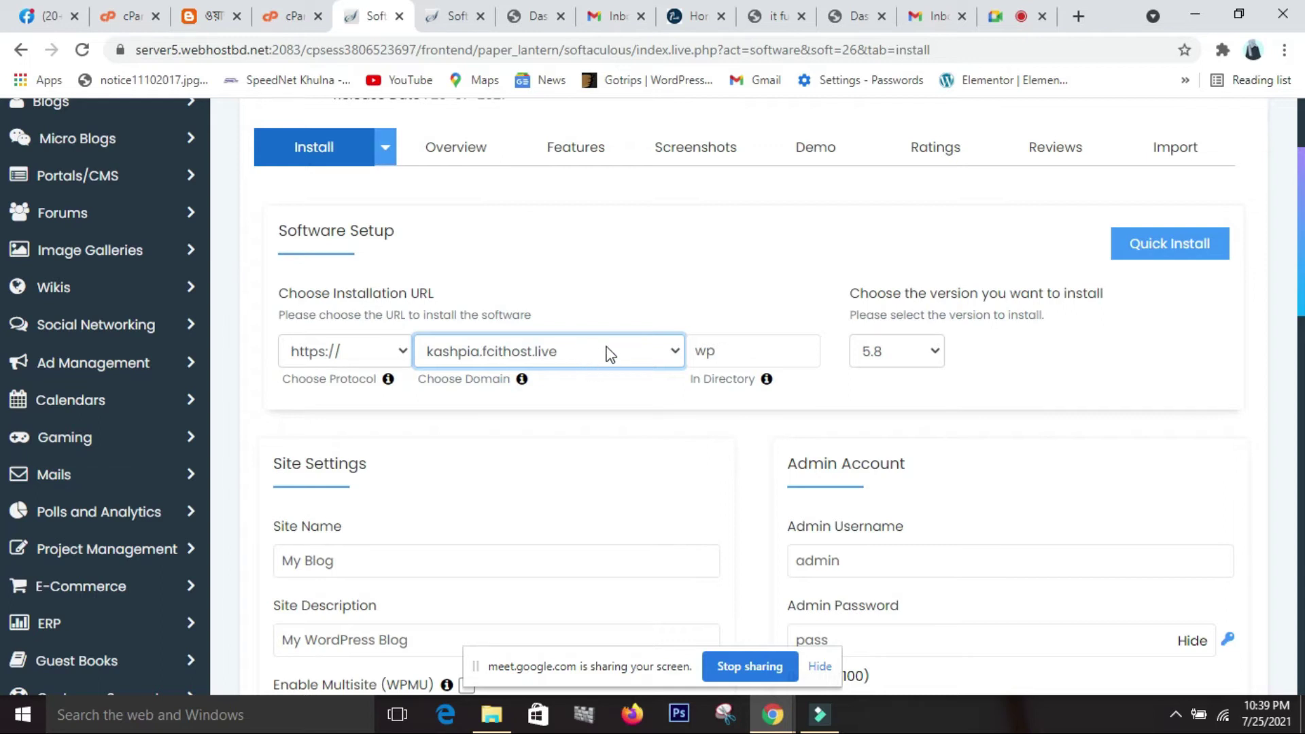
click(612, 354)
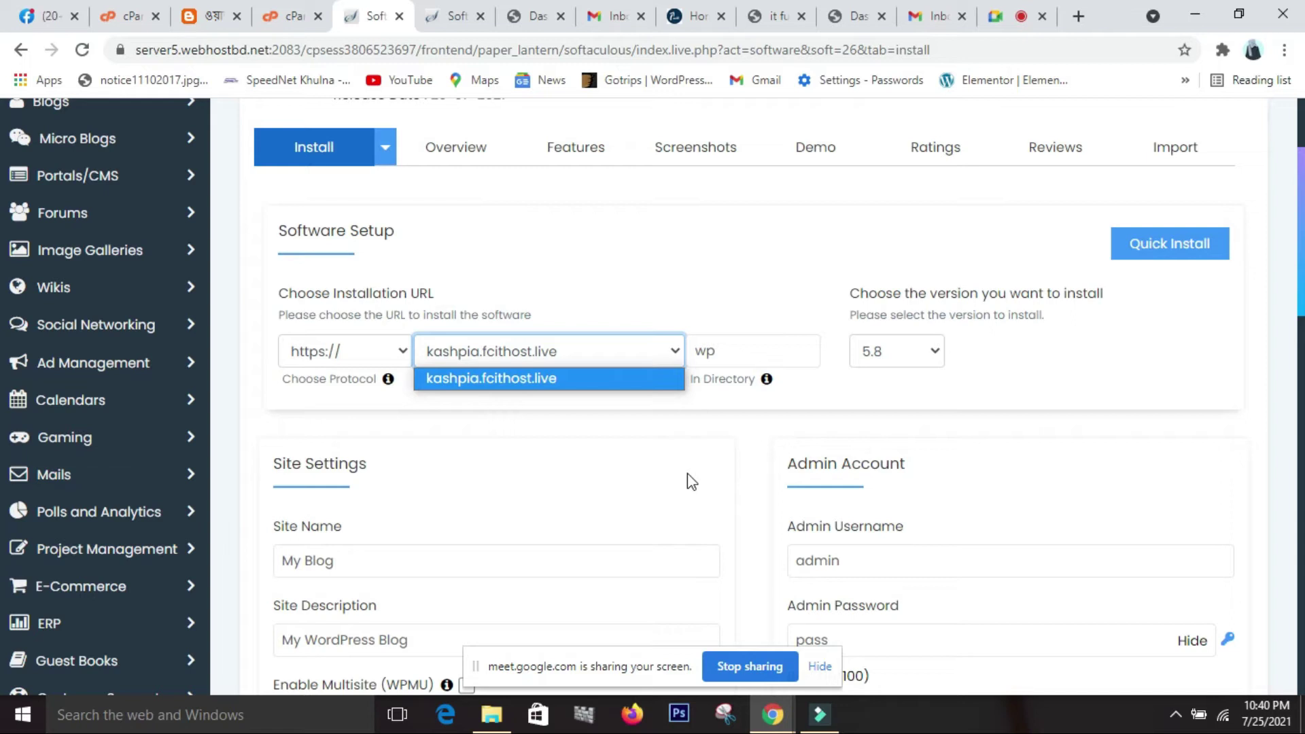
click(607, 352)
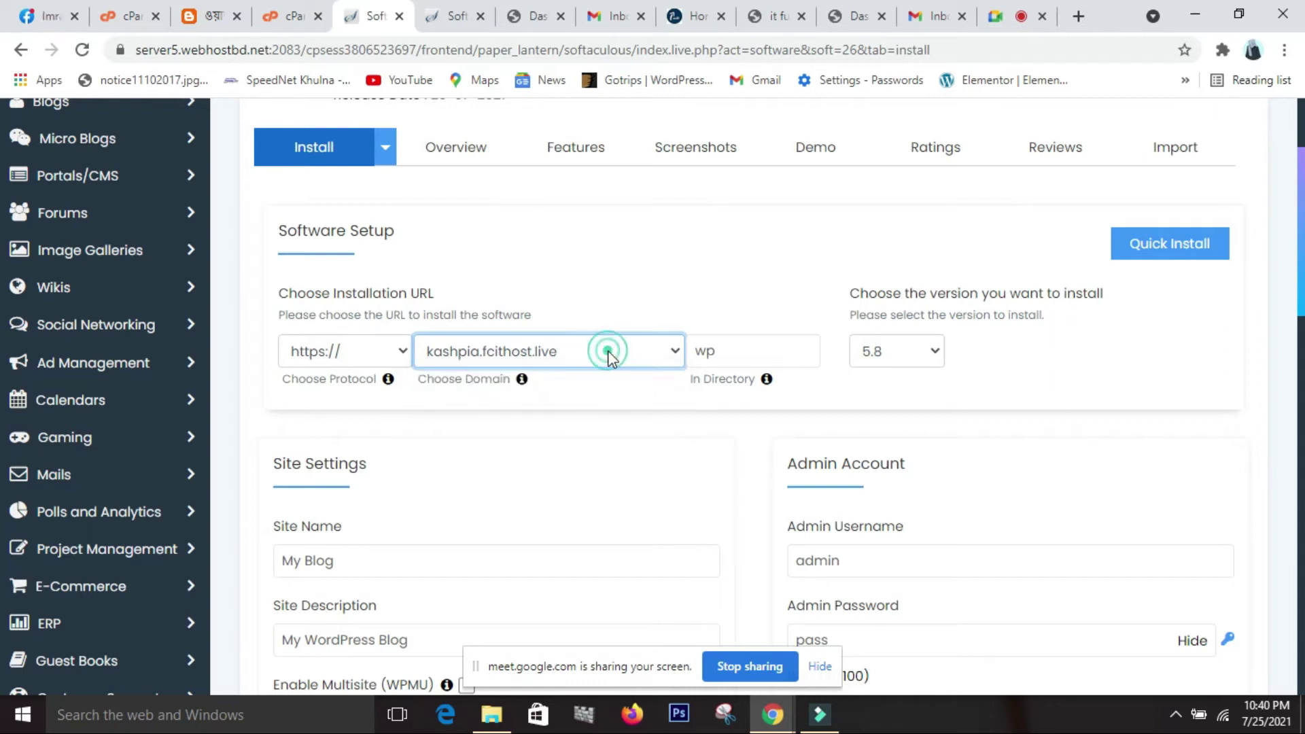
click(713, 352)
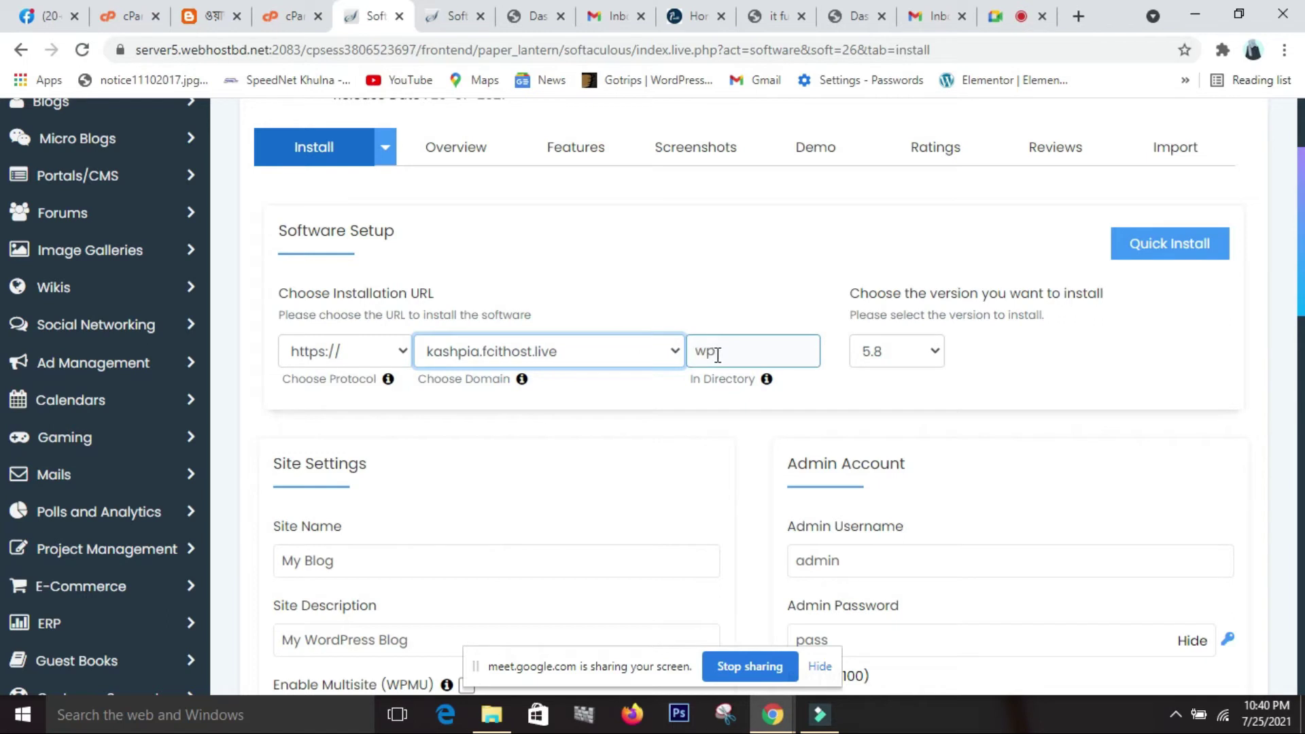
Delete 'wp' from the In Directory field, leaving it blank.
click(724, 356)
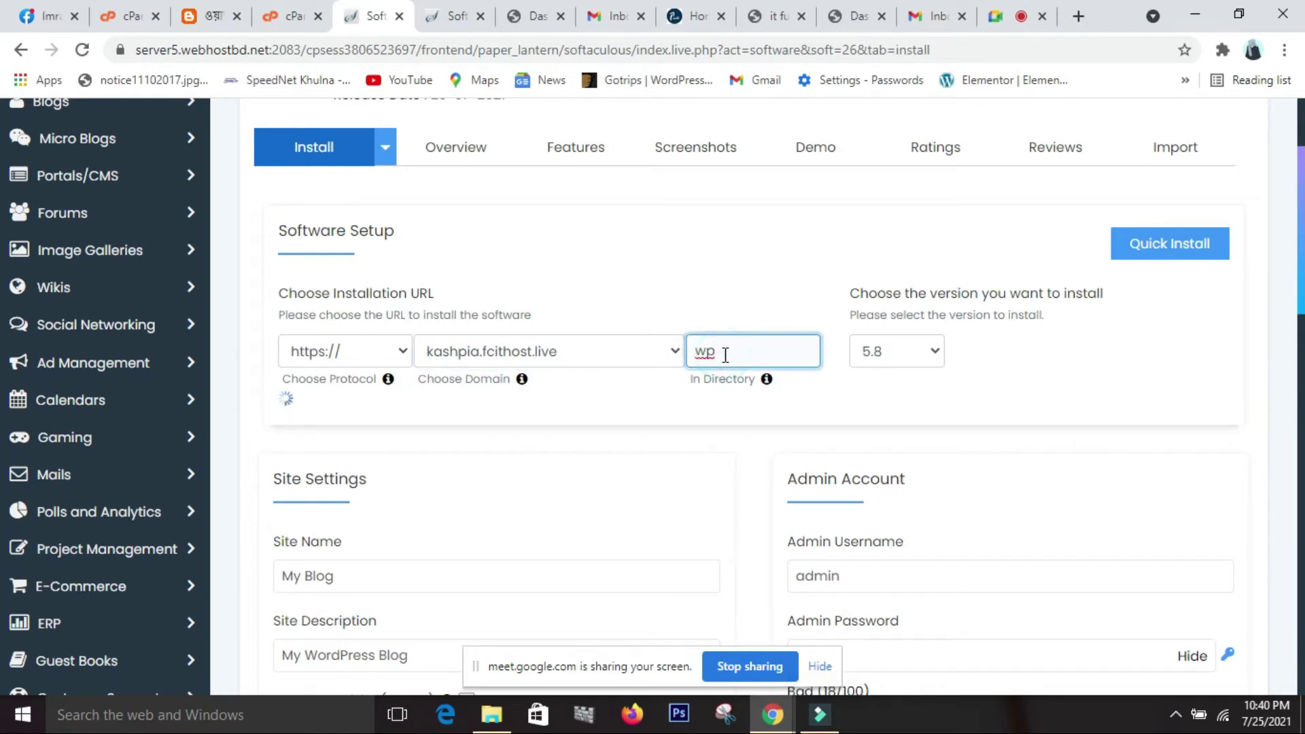
key(BackSpace)
key(BackSpace)
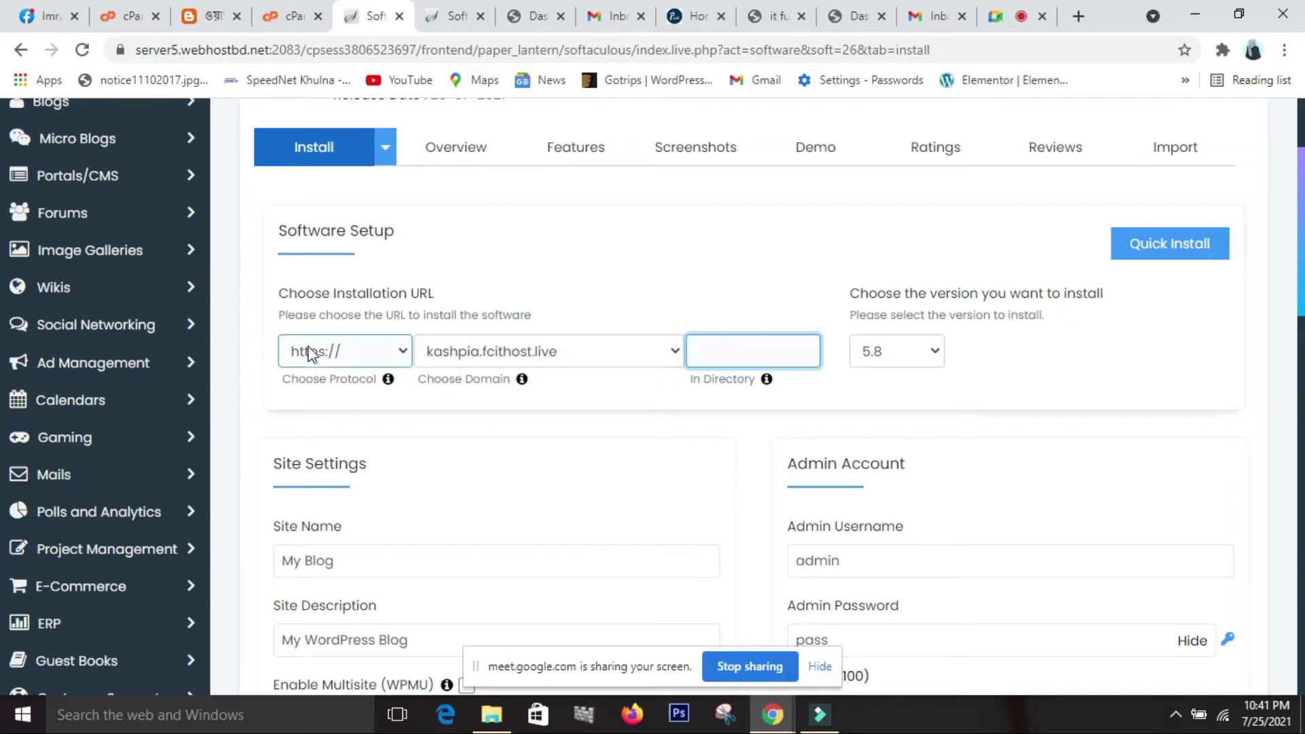
click(402, 352)
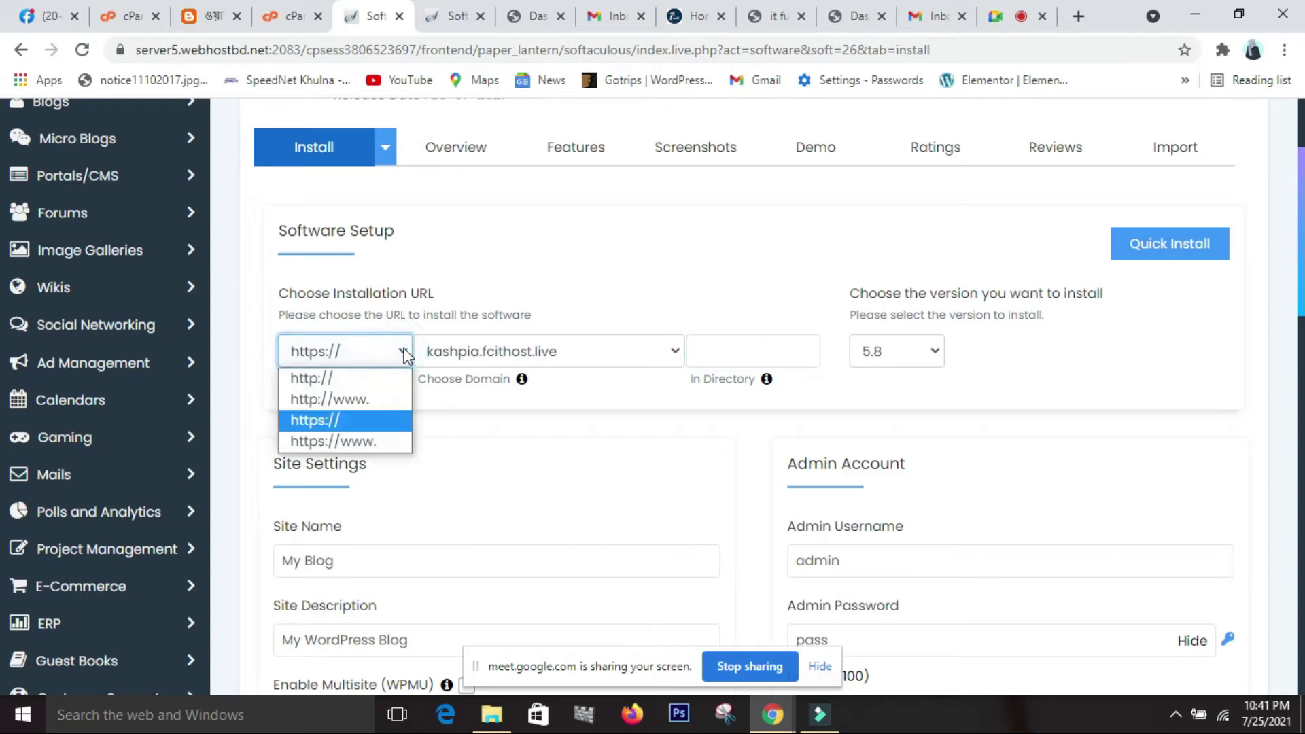
click(367, 421)
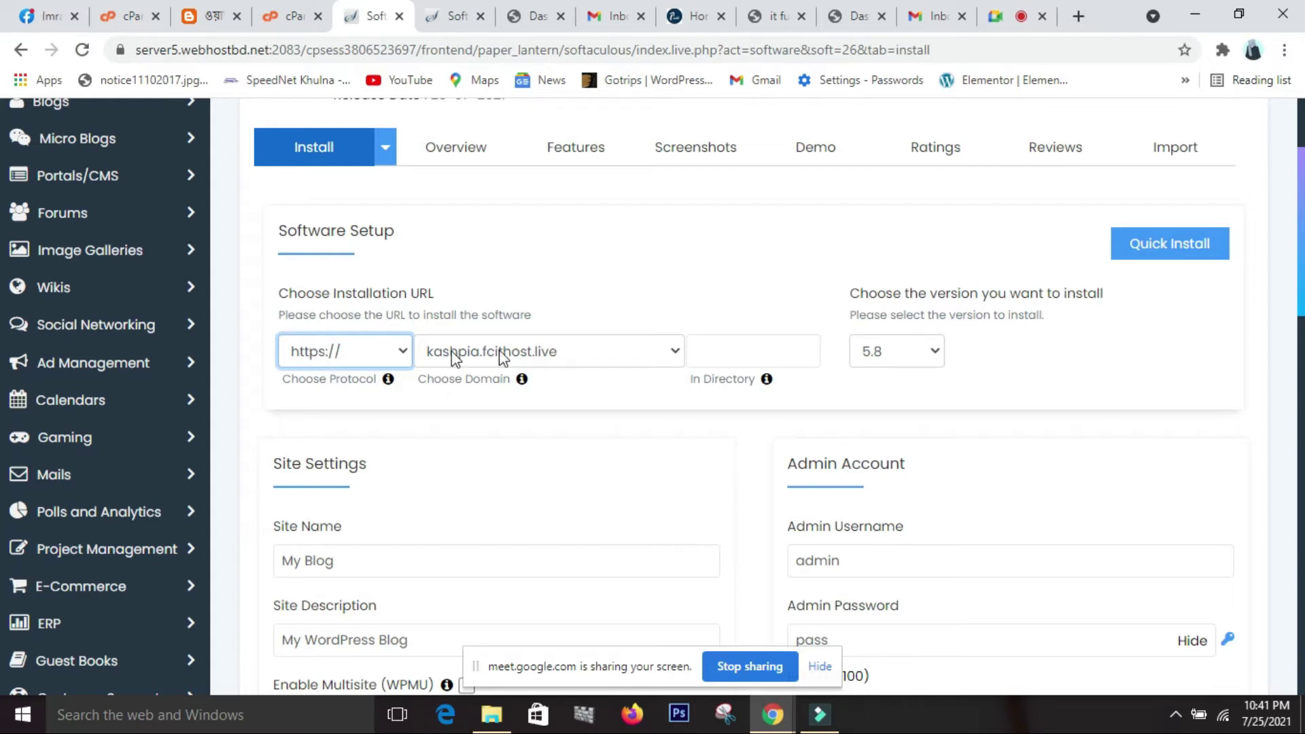
click(770, 23)
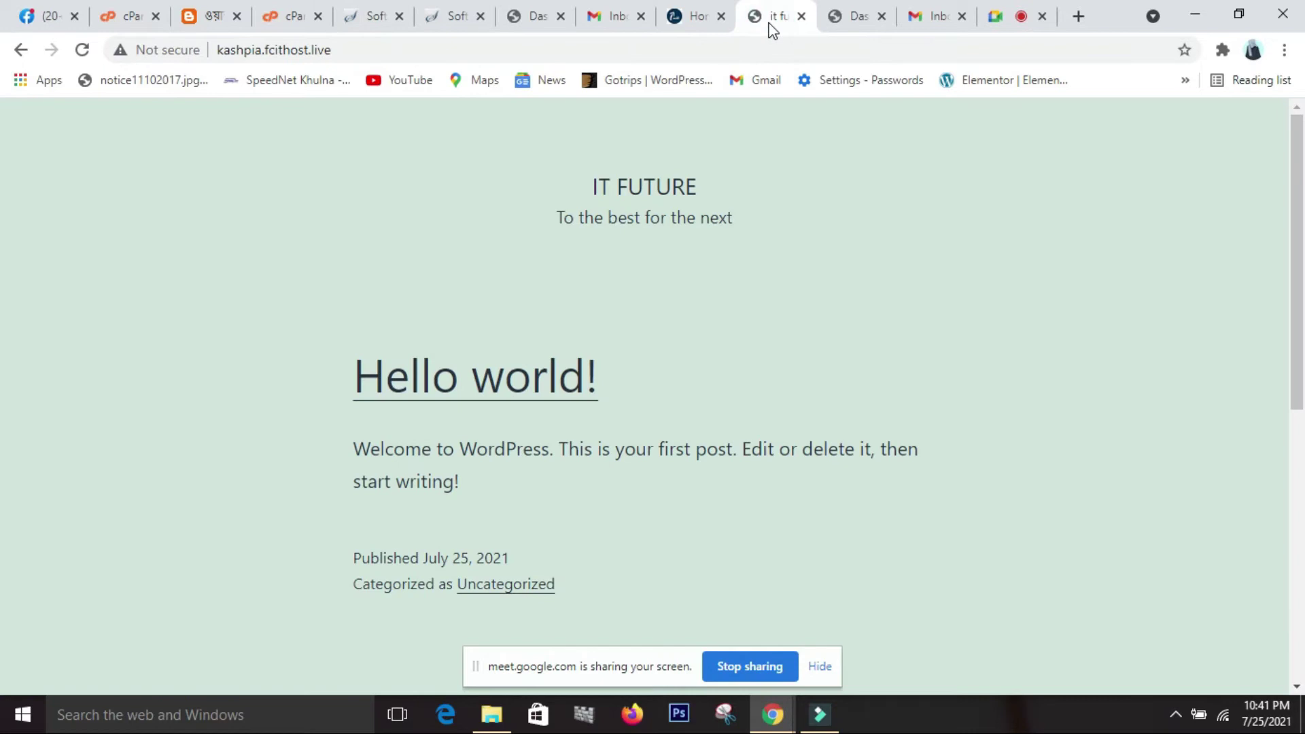
click(692, 17)
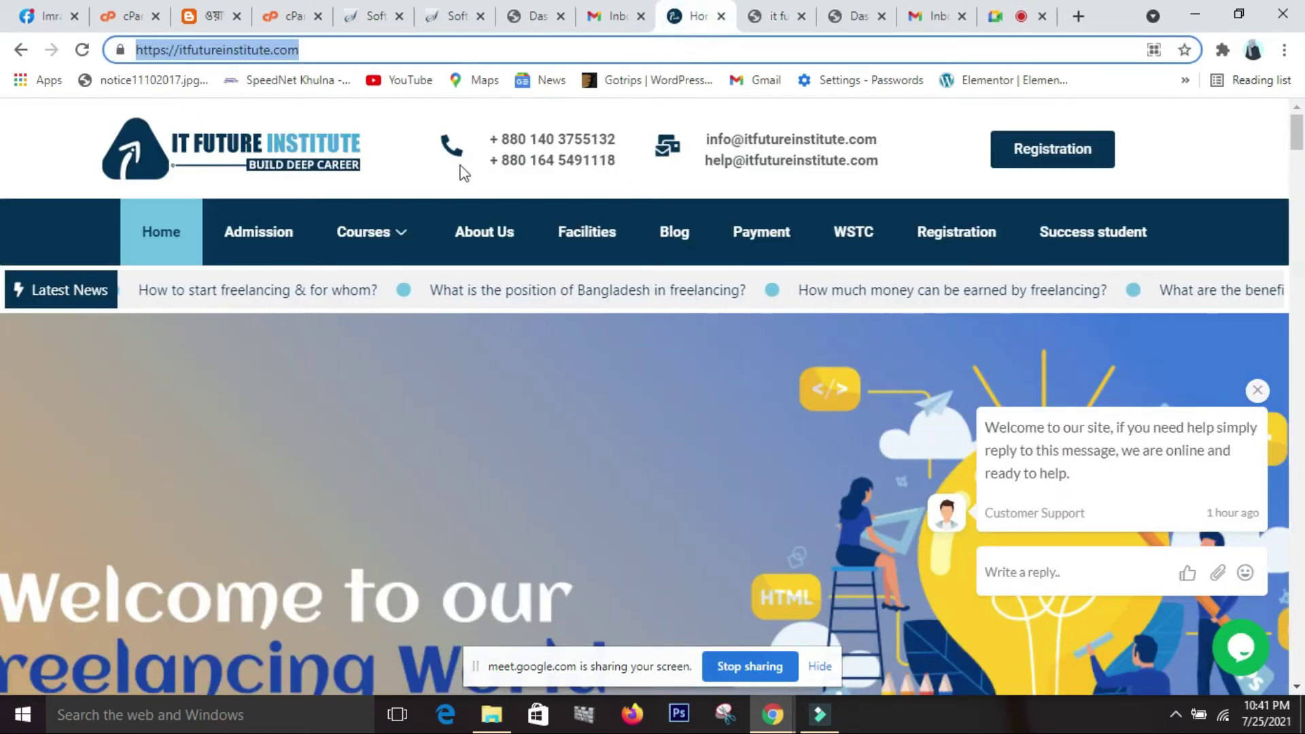
click(97, 155)
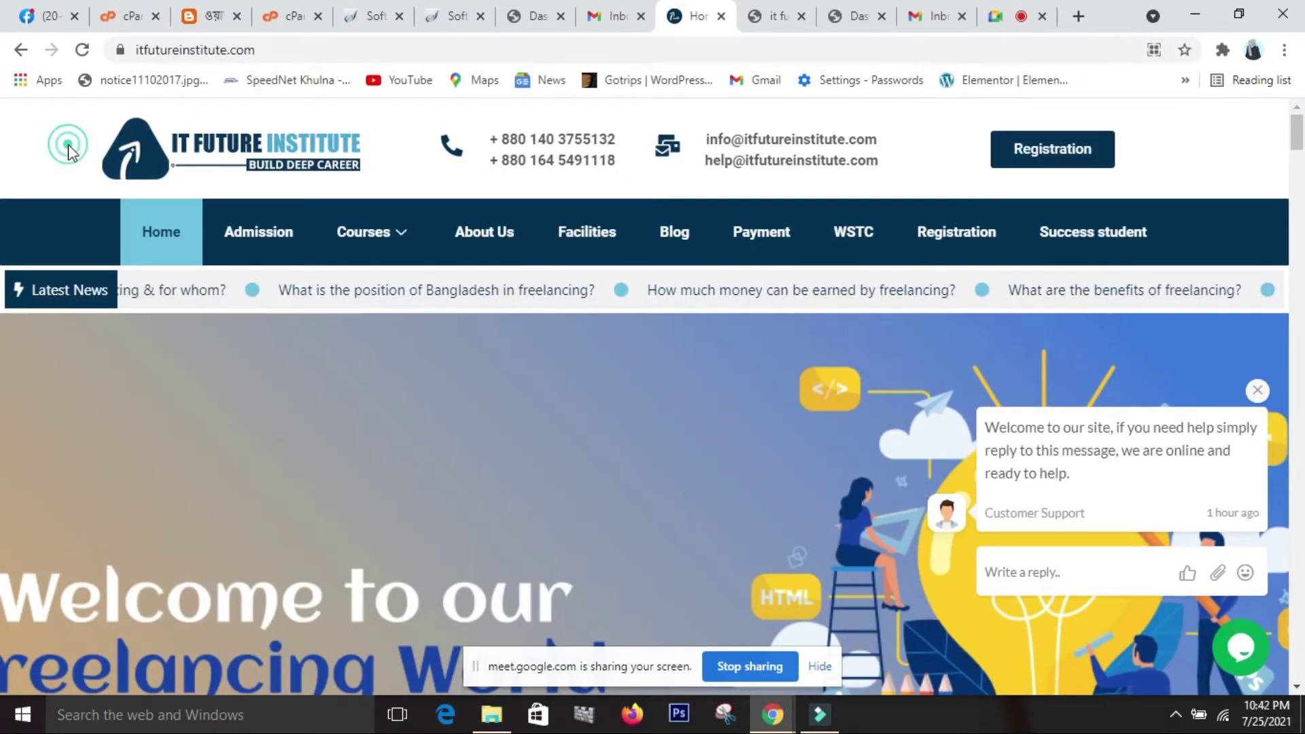
click(273, 48)
click(274, 49)
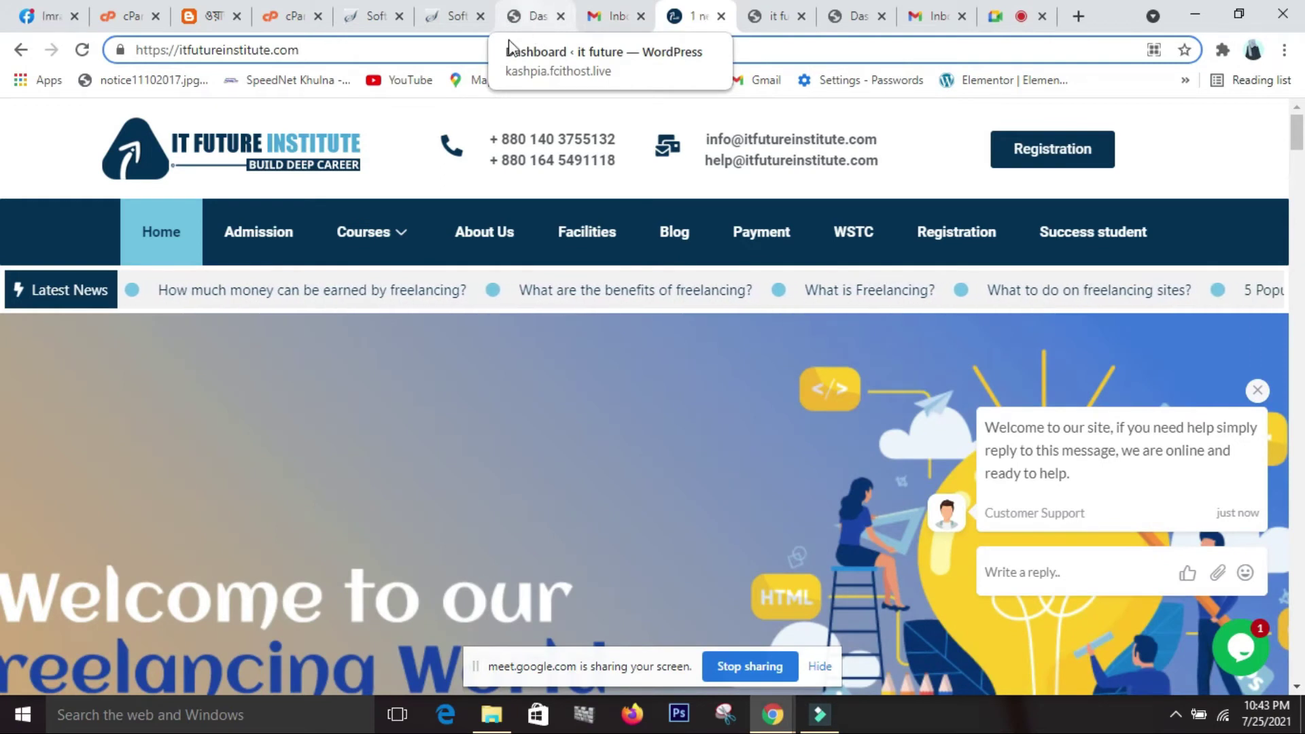
click(353, 17)
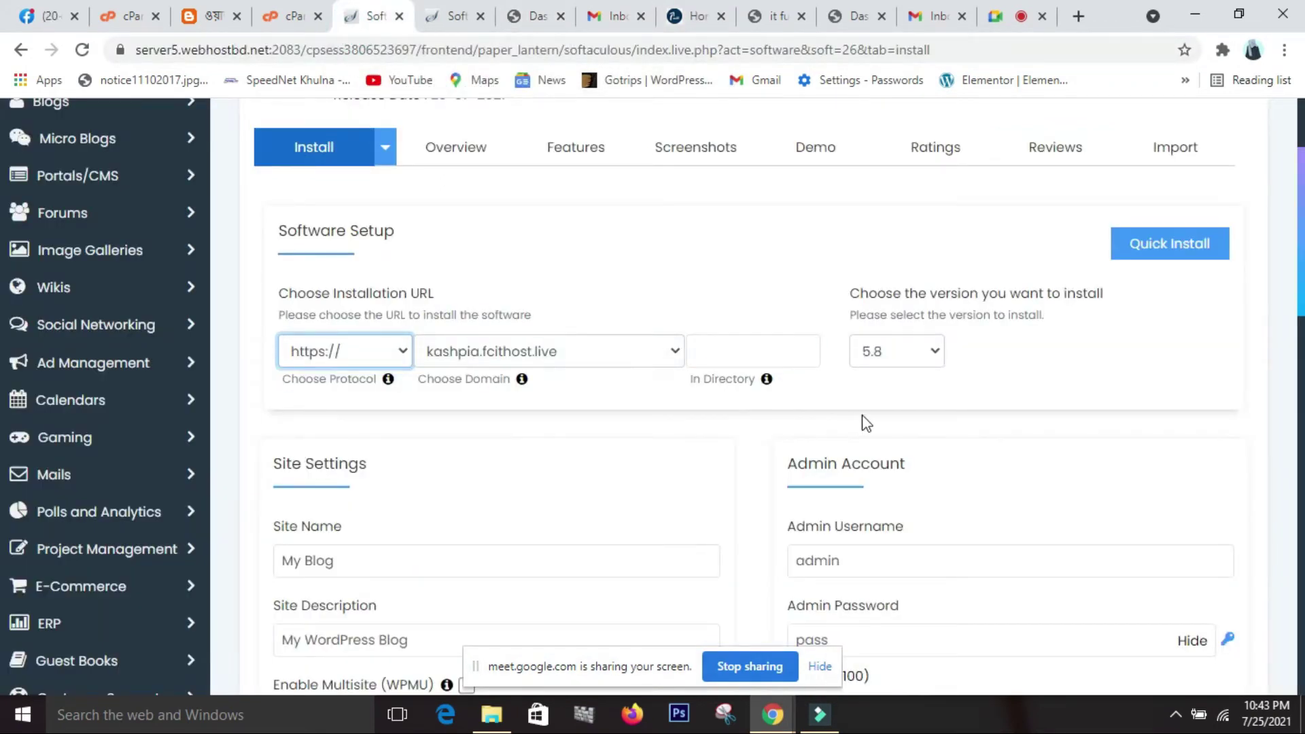
Choose WordPress version 5.8 from the install form's version list.
click(896, 363)
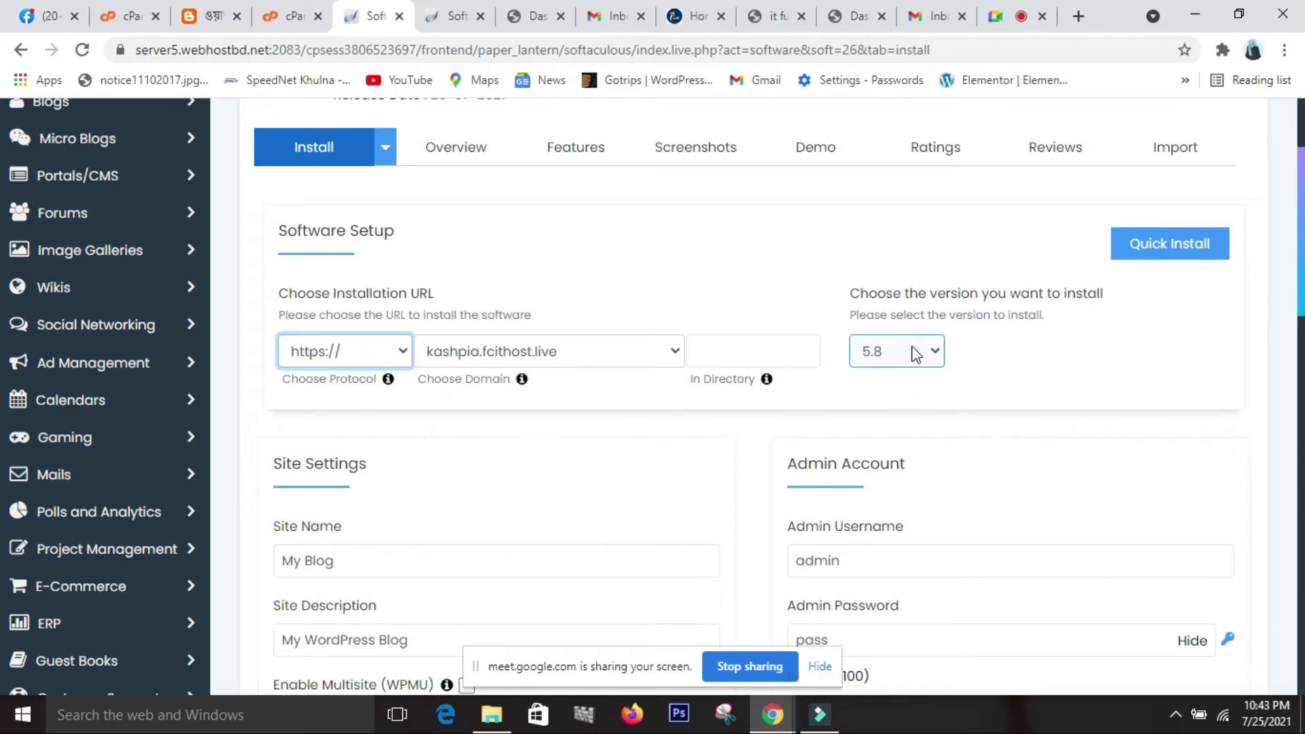
click(936, 360)
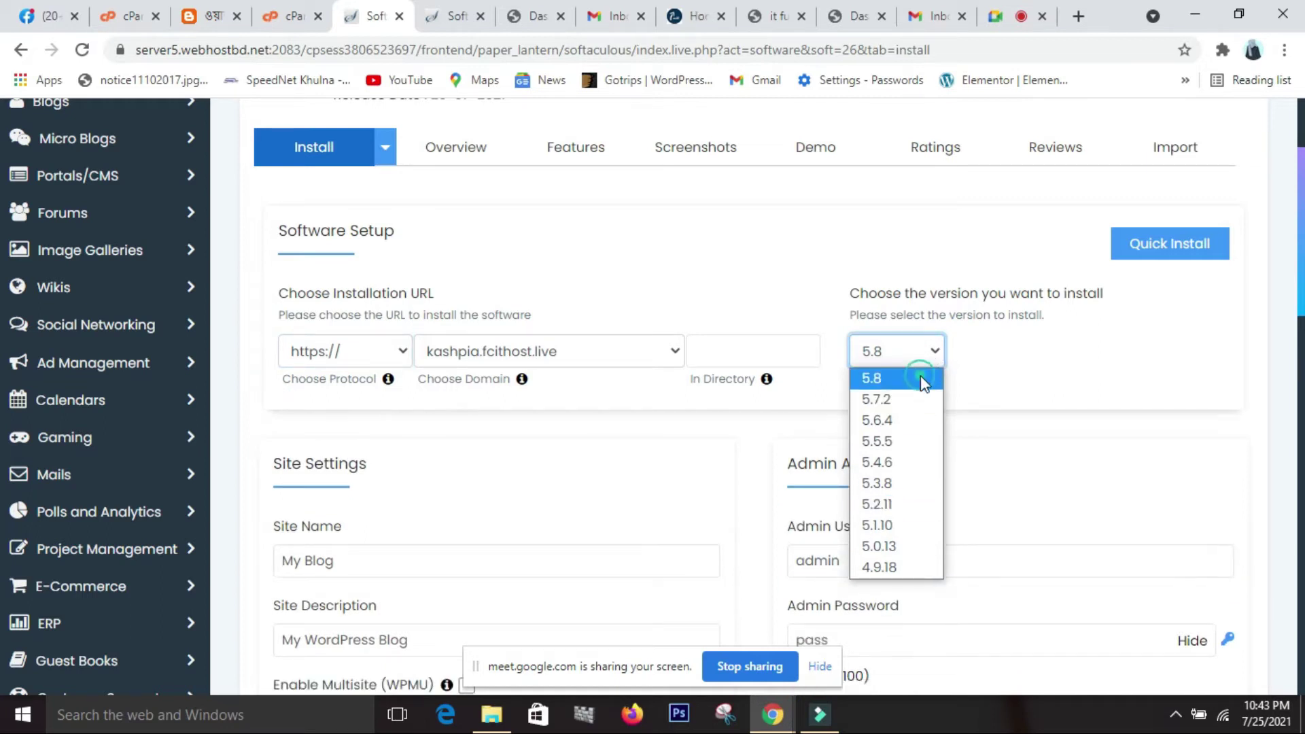
click(920, 376)
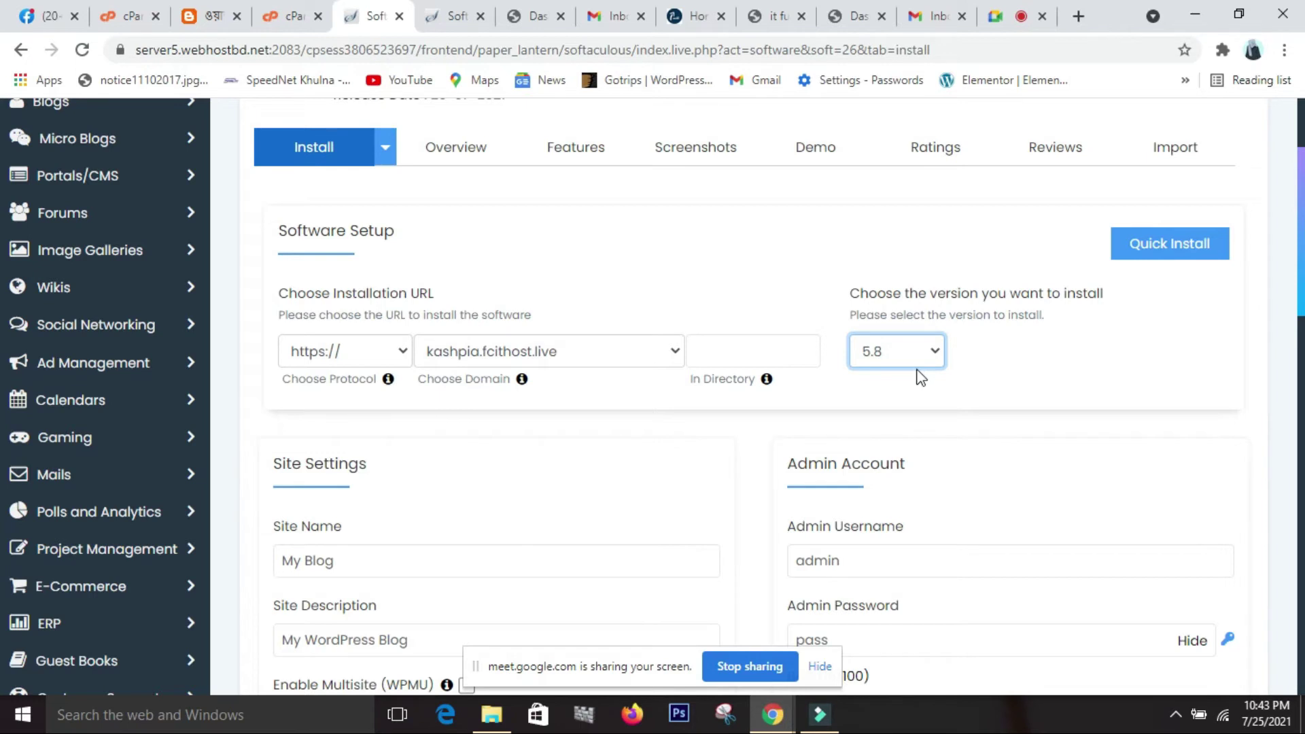
scroll(917, 375, down, 3)
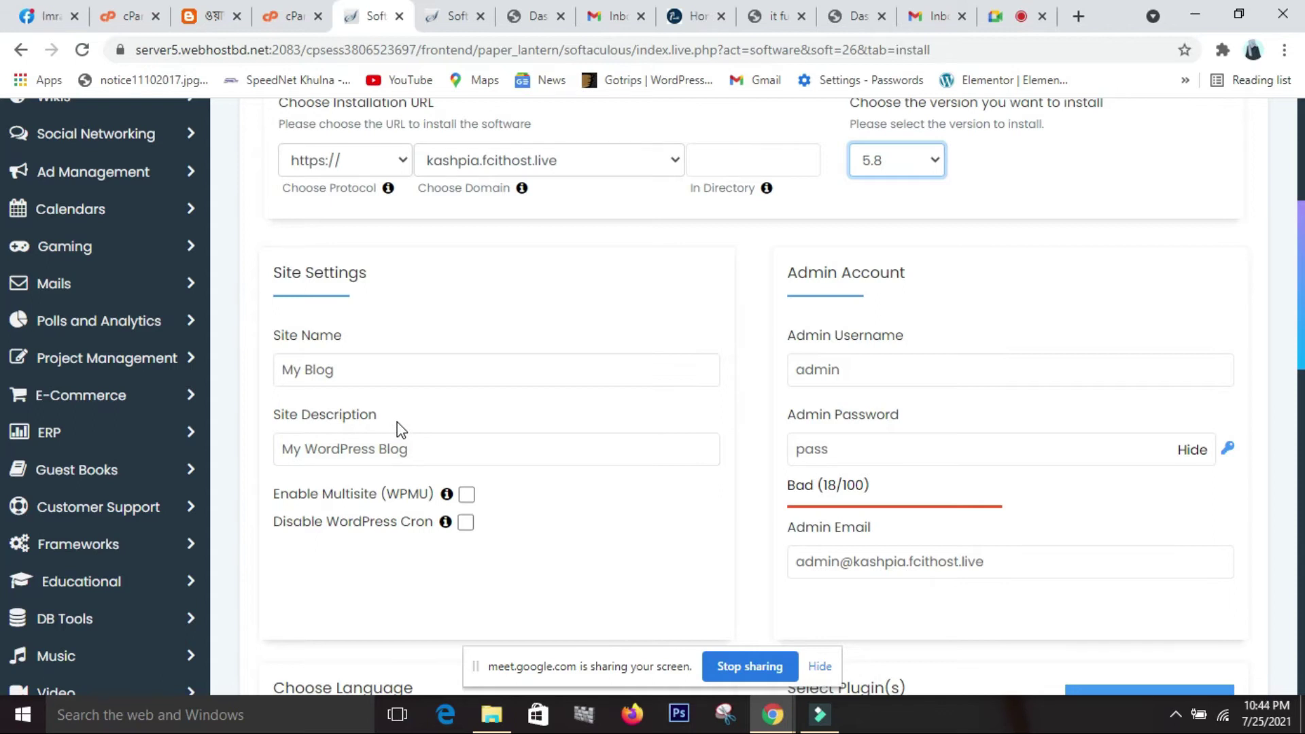
scroll(401, 429, up, 1)
Replace the site name 'My Blog' with 'it future'.
scroll(401, 430, down, 1)
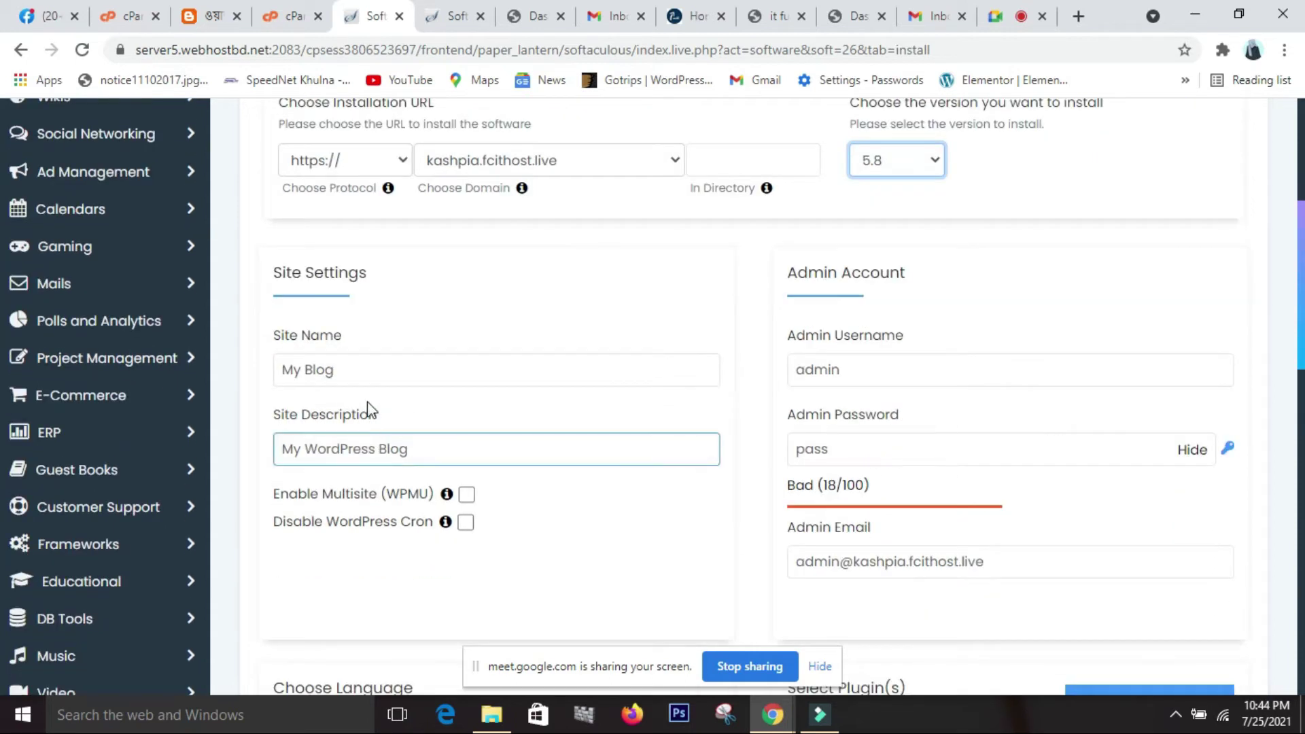
click(336, 375)
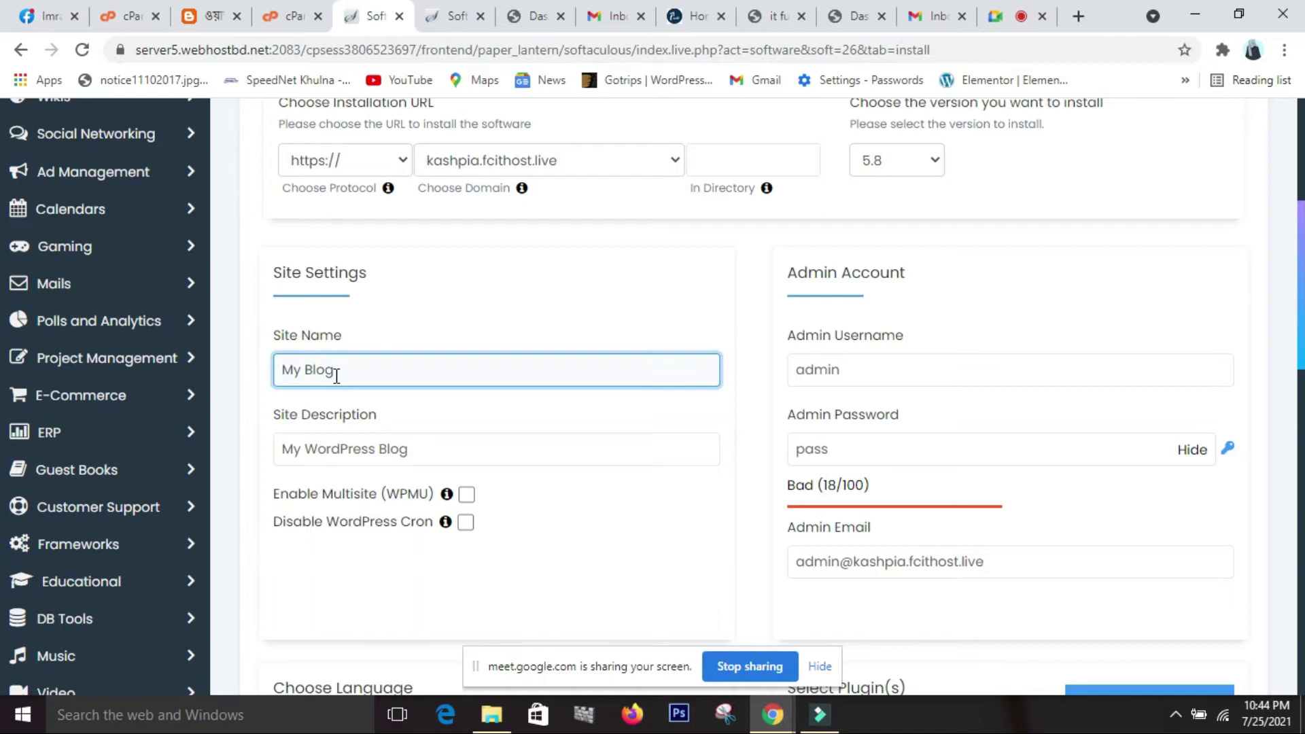
key(BackSpace)
key(BackSpace)
key(BackSpace)
key(BackSpace)
key(BackSpace)
key(BackSpace)
key(BackSpace)
text(It)
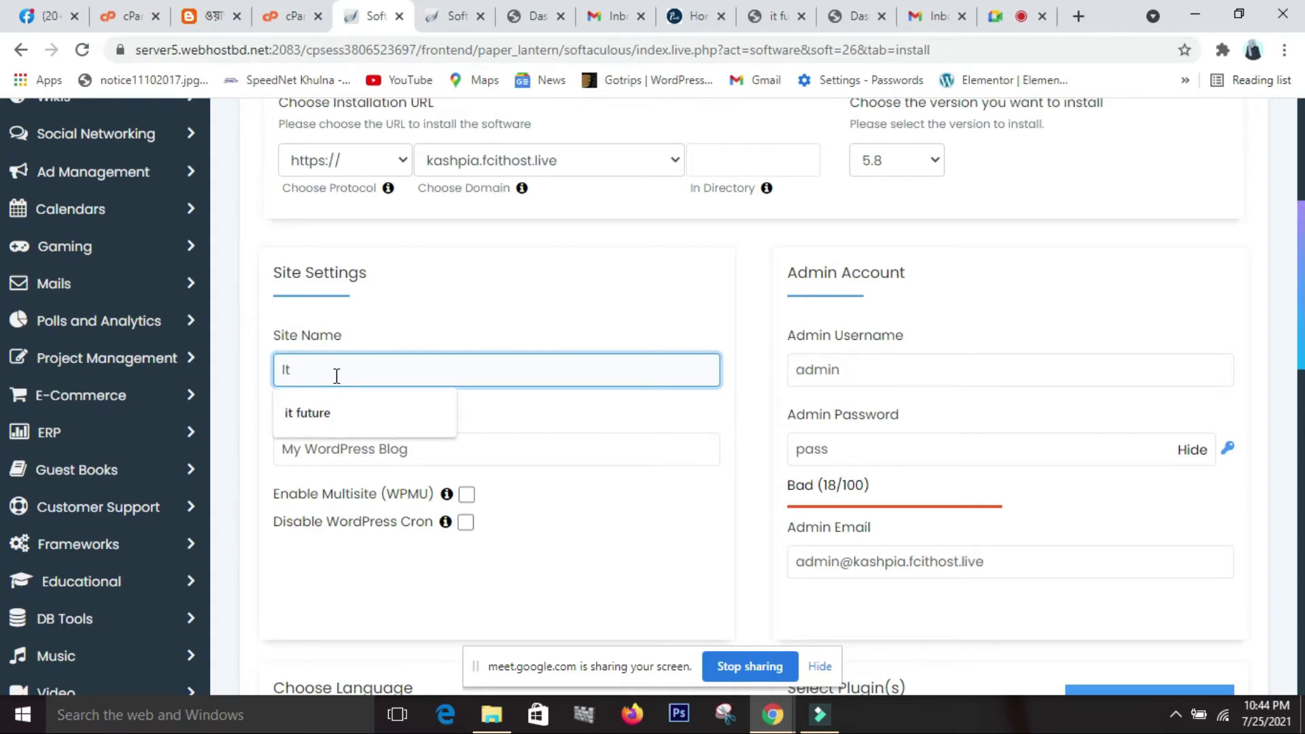
click(318, 414)
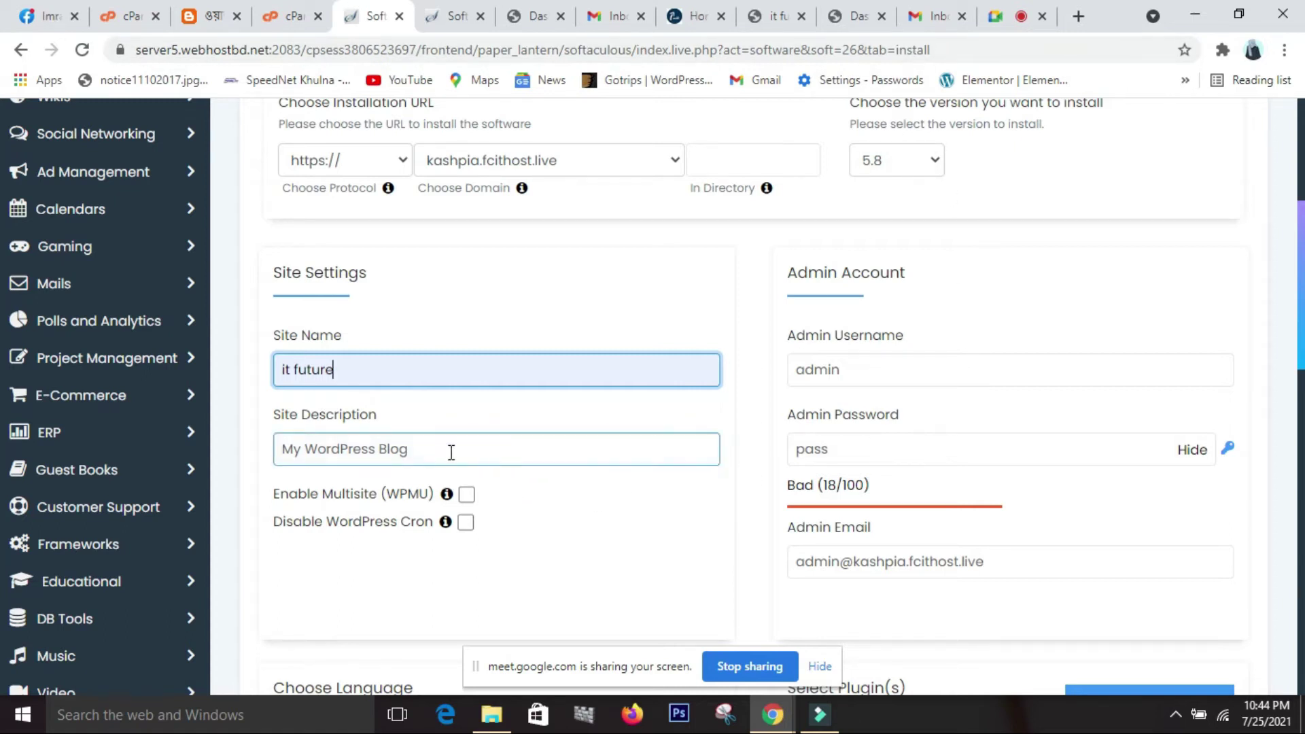
Change the site description to 'To the best for the next'.
click(418, 462)
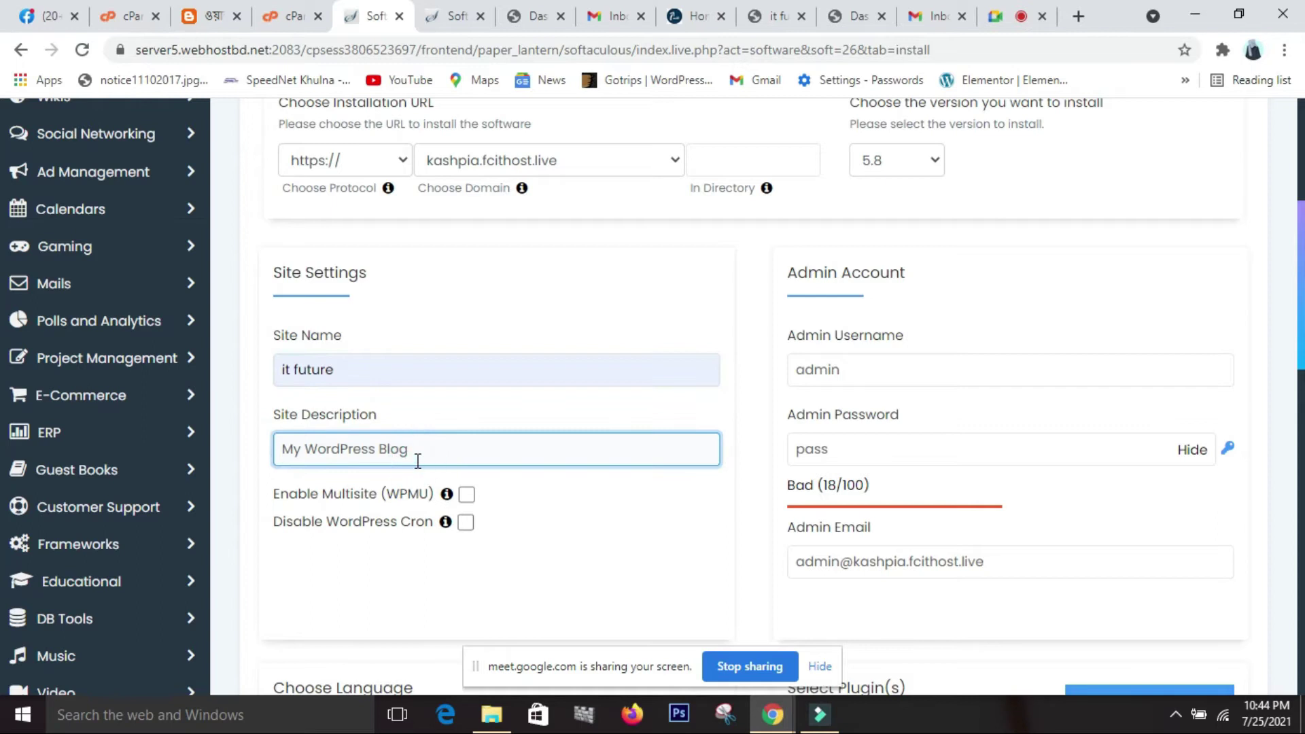
key(BackSpace)
key(BackSpace)
key(BackSpace)
key(BackSpace)
key(BackSpace)
key(BackSpace)
key(BackSpace)
key(BackSpace)
key(BackSpace)
key(BackSpace)
key(BackSpace)
key(BackSpace)
key(BackSpace)
key(BackSpace)
key(BackSpace)
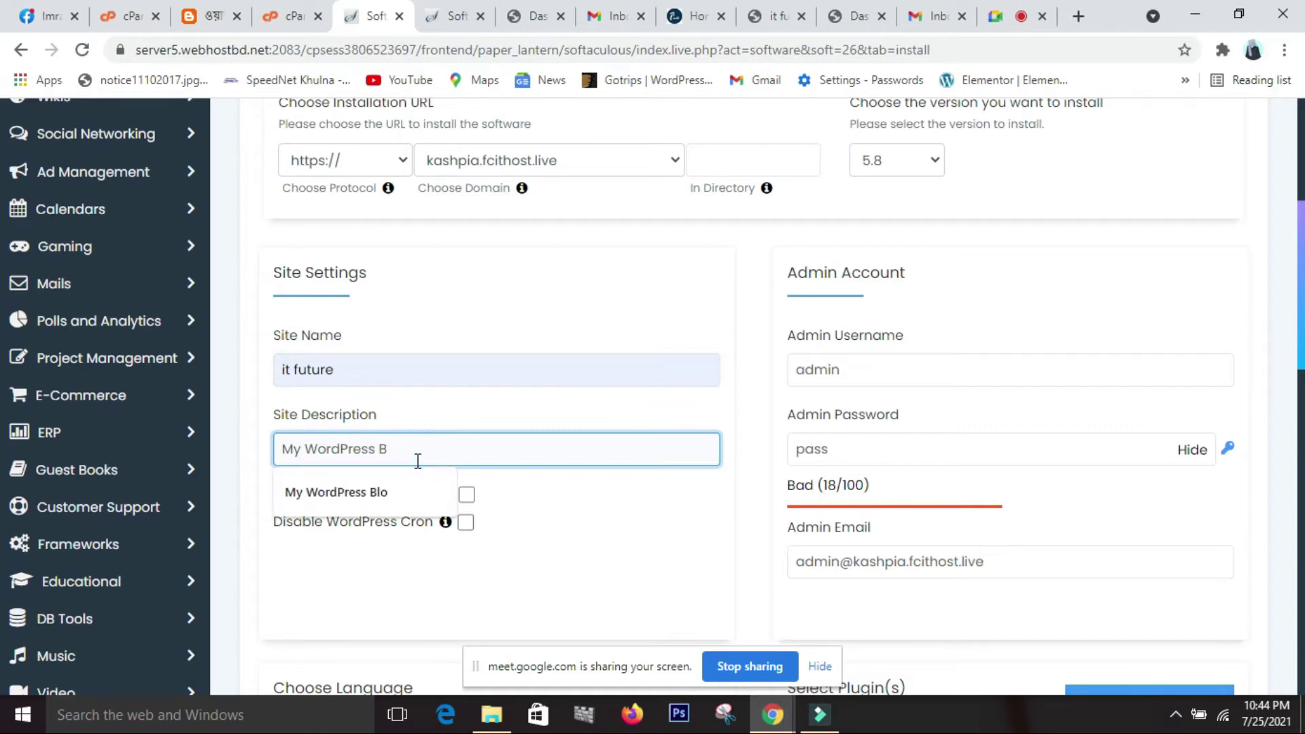
key(BackSpace)
key(BackSpace)
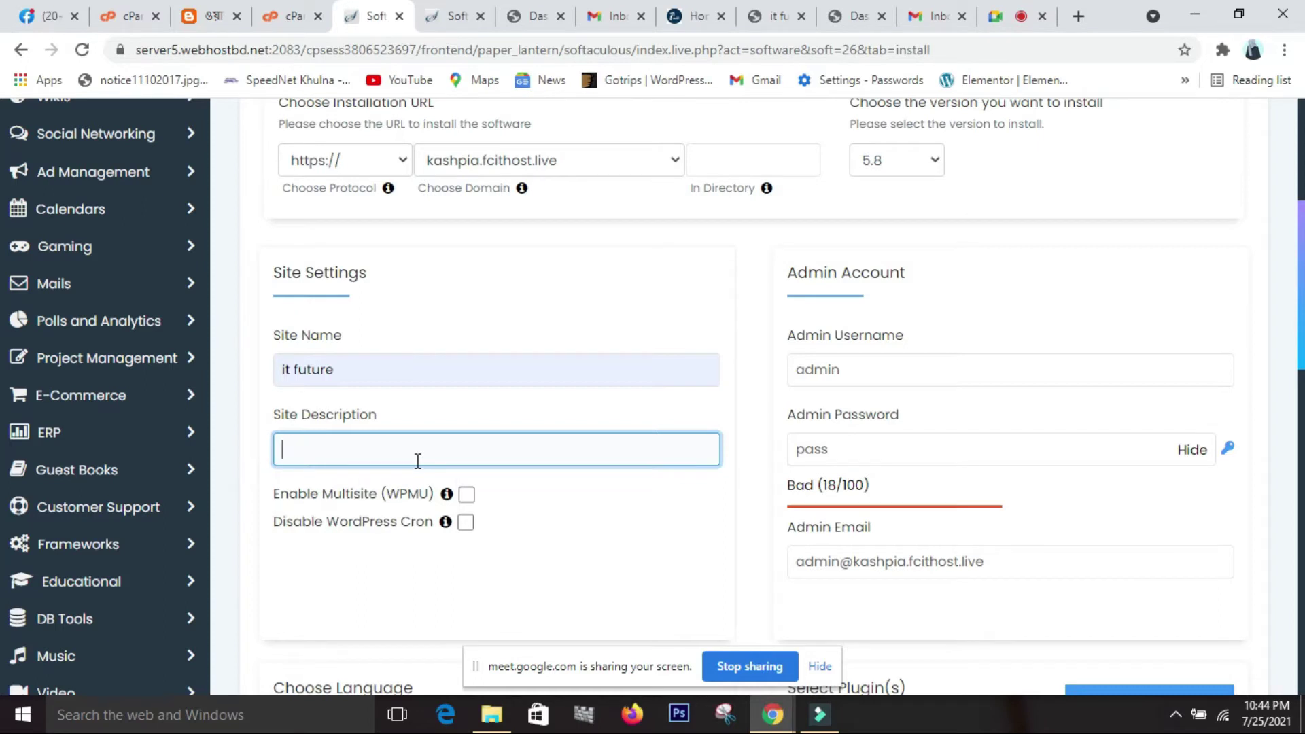
text(to the )
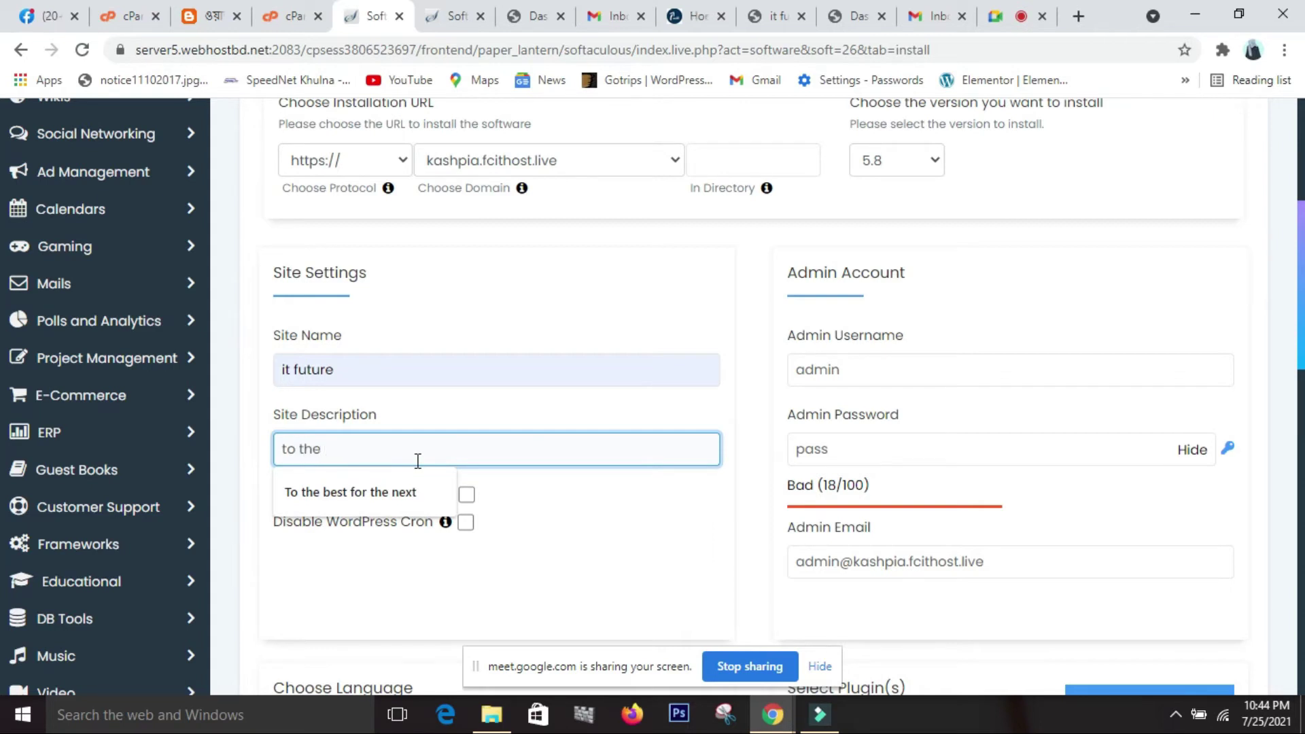
text(next)
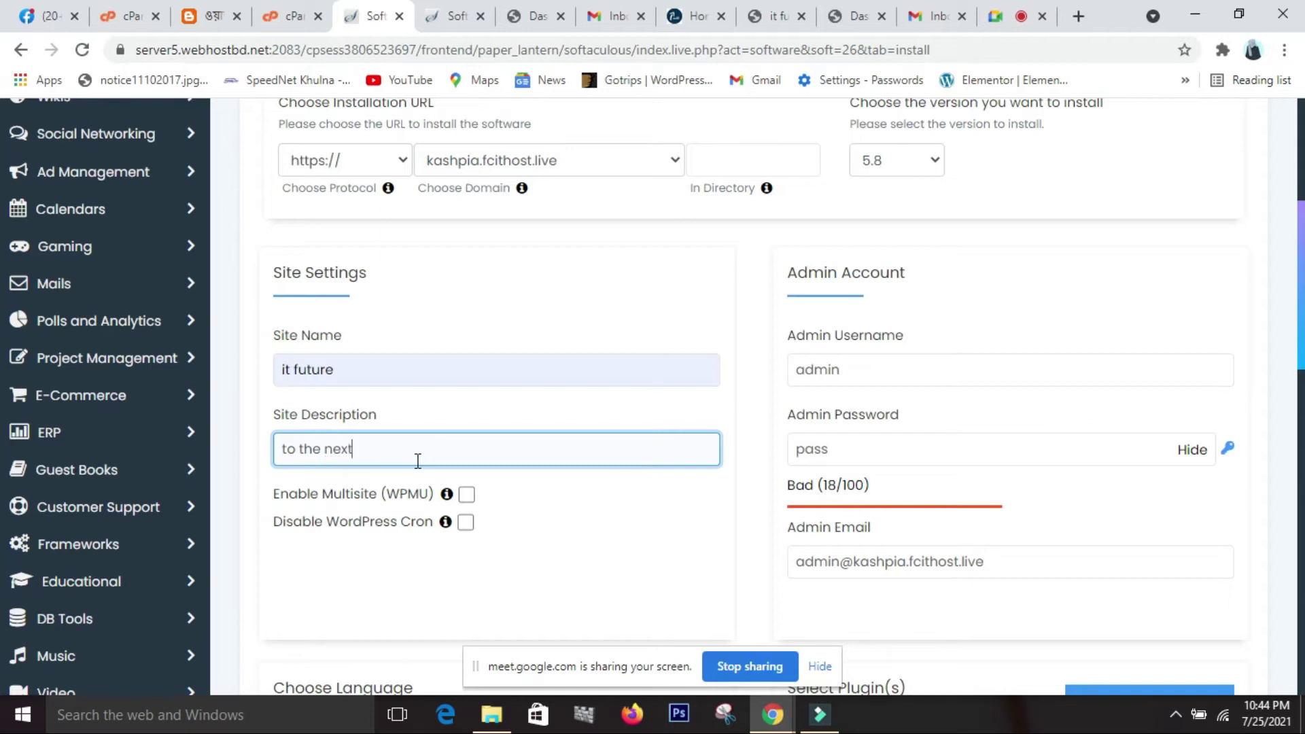
text( fot)
key(BackSpace)
key(BackSpace)
key(BackSpace)
key(BackSpace)
key(BackSpace)
text(best for)
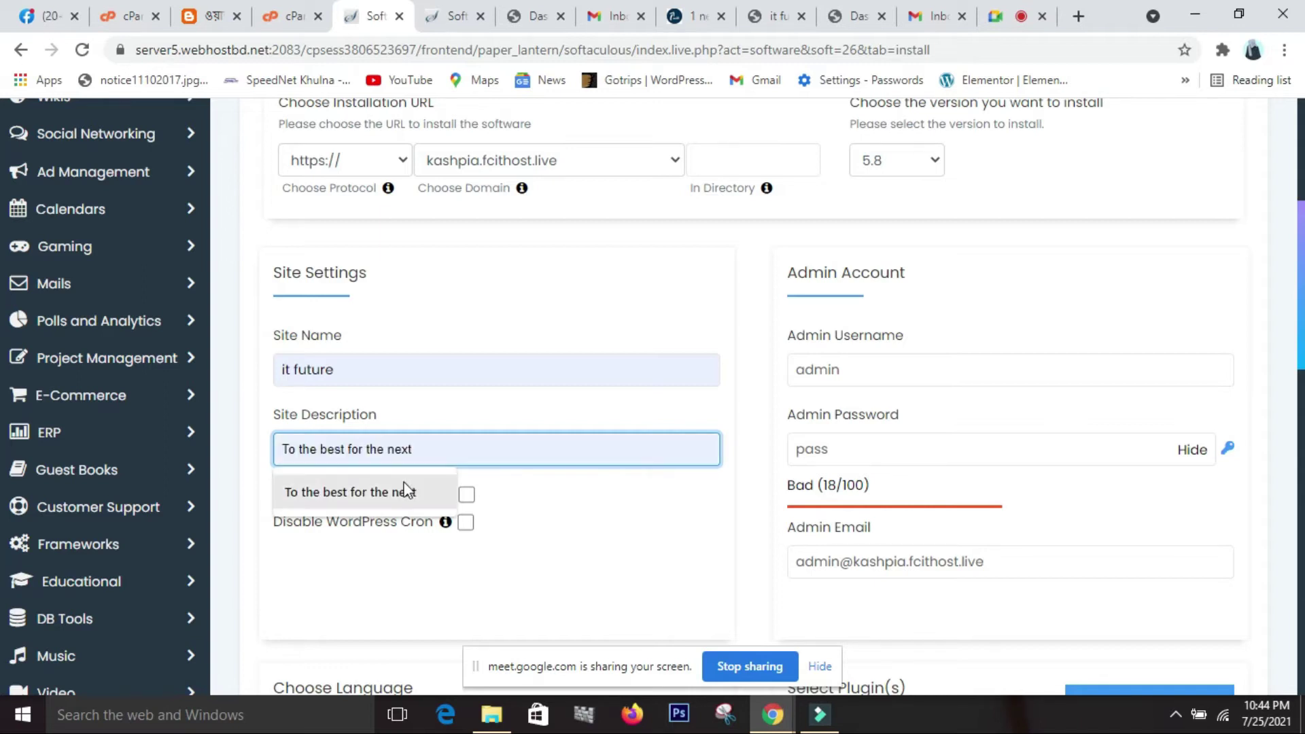
click(405, 492)
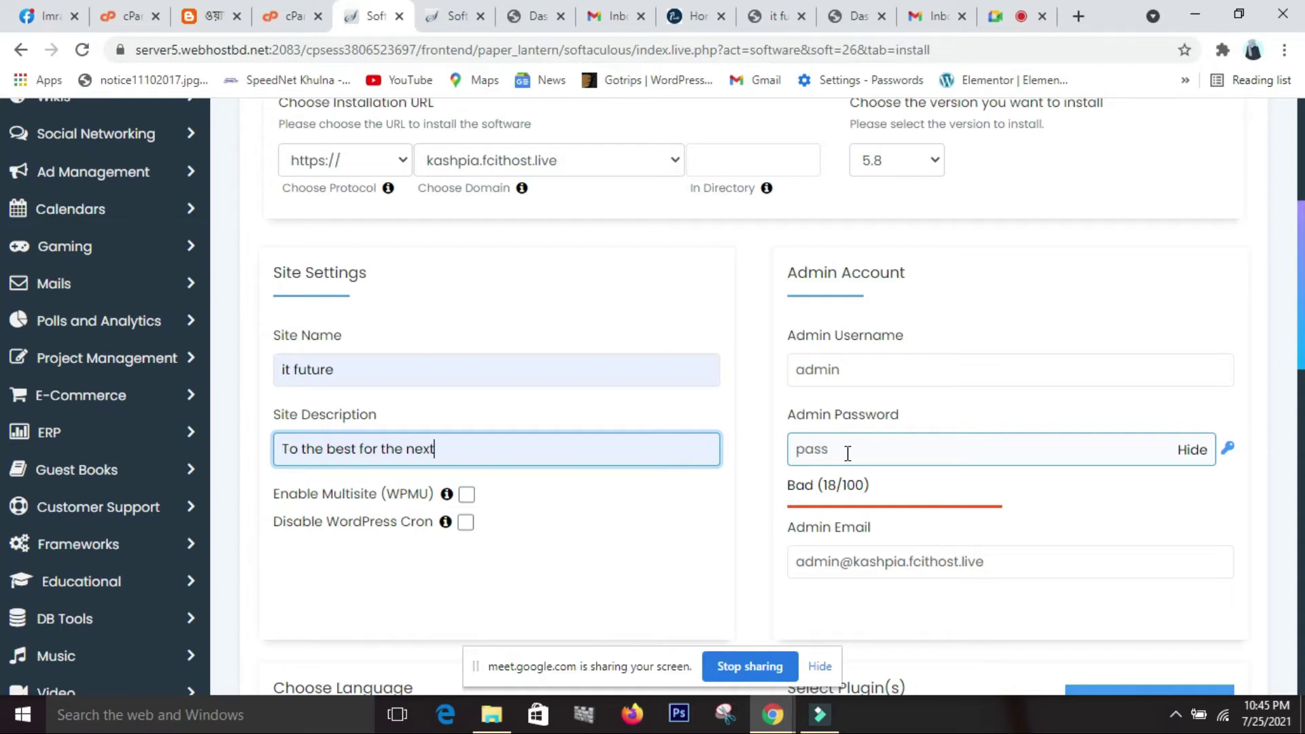
Hide and replace the default admin password with a new one rated Good (51/100).
click(847, 453)
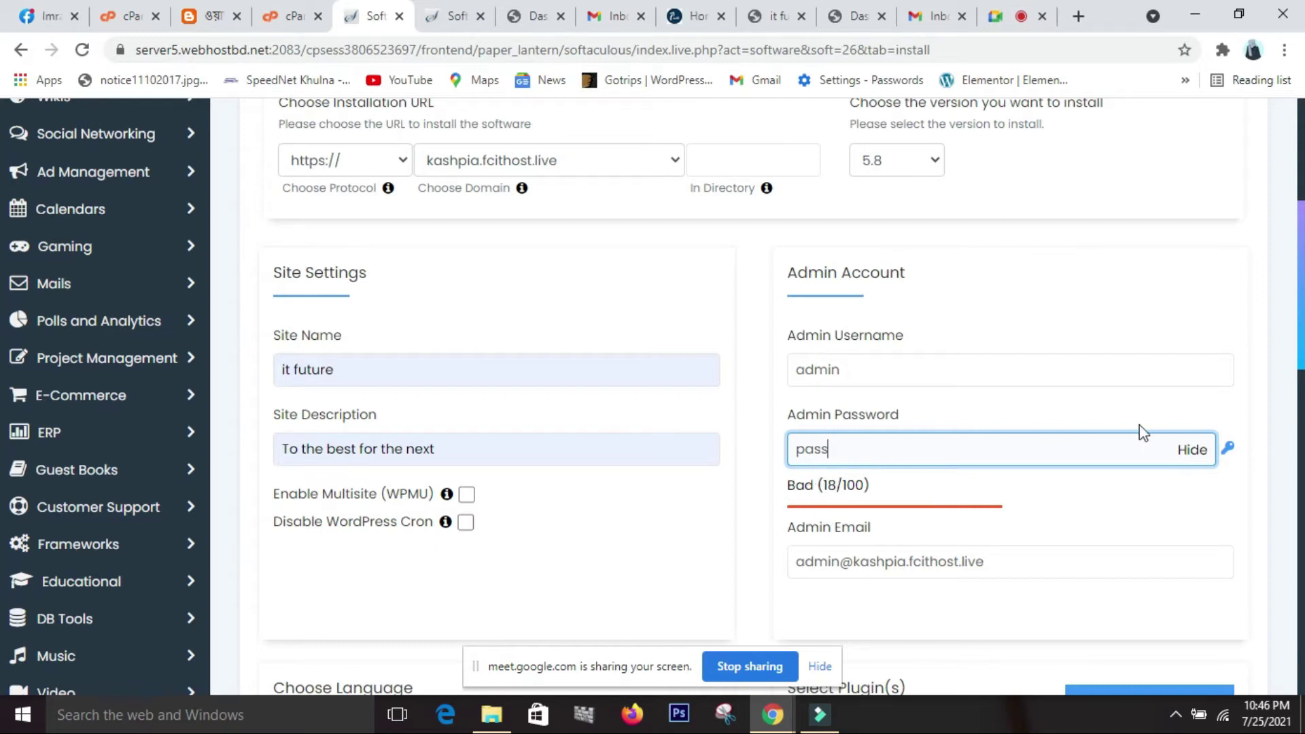
click(1194, 450)
click(846, 462)
key(BackSpace)
key(BackSpace)
key(BackSpace)
key(BackSpace)
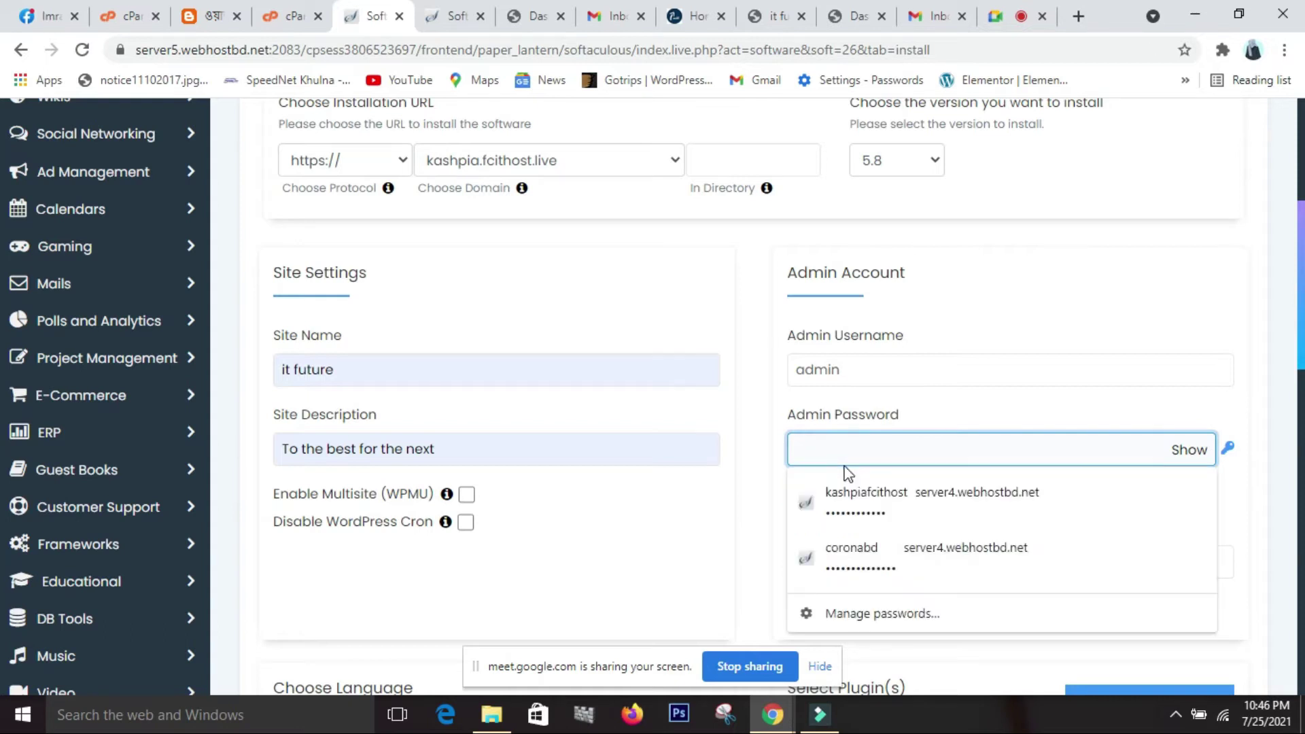
text(pa)
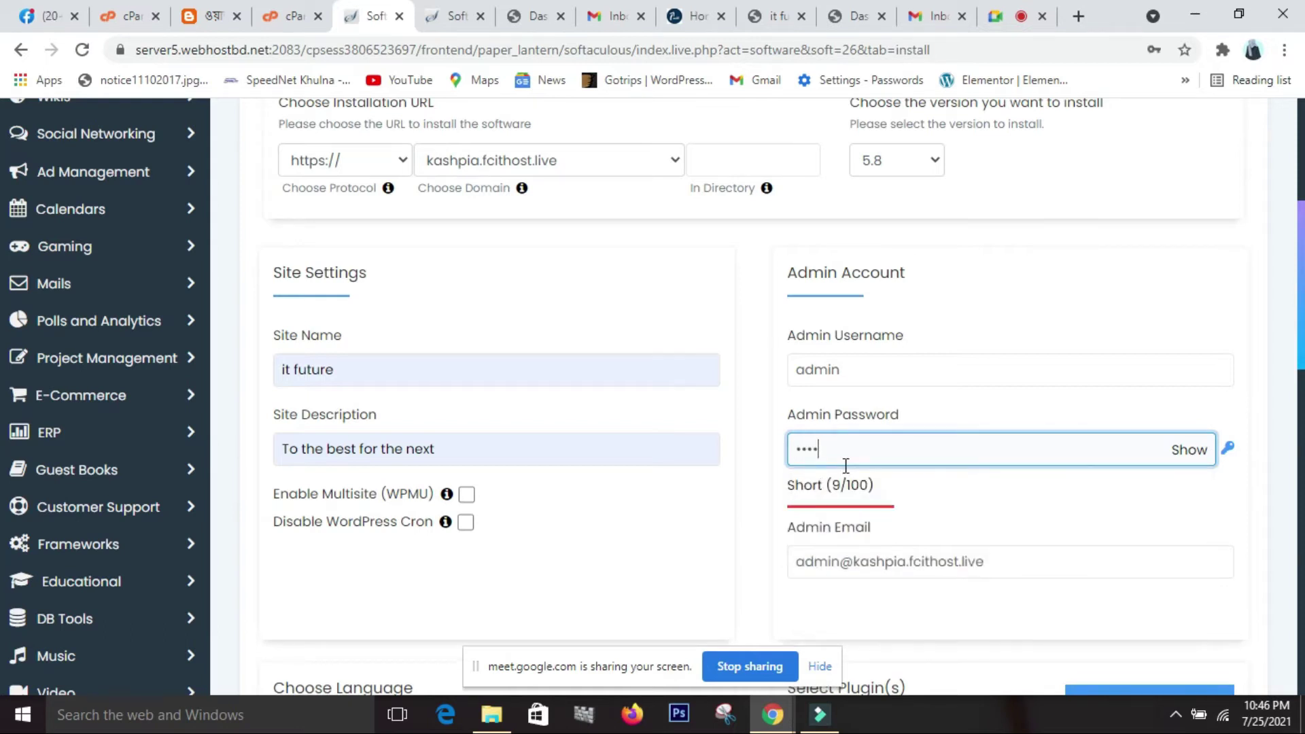
text(ssword)
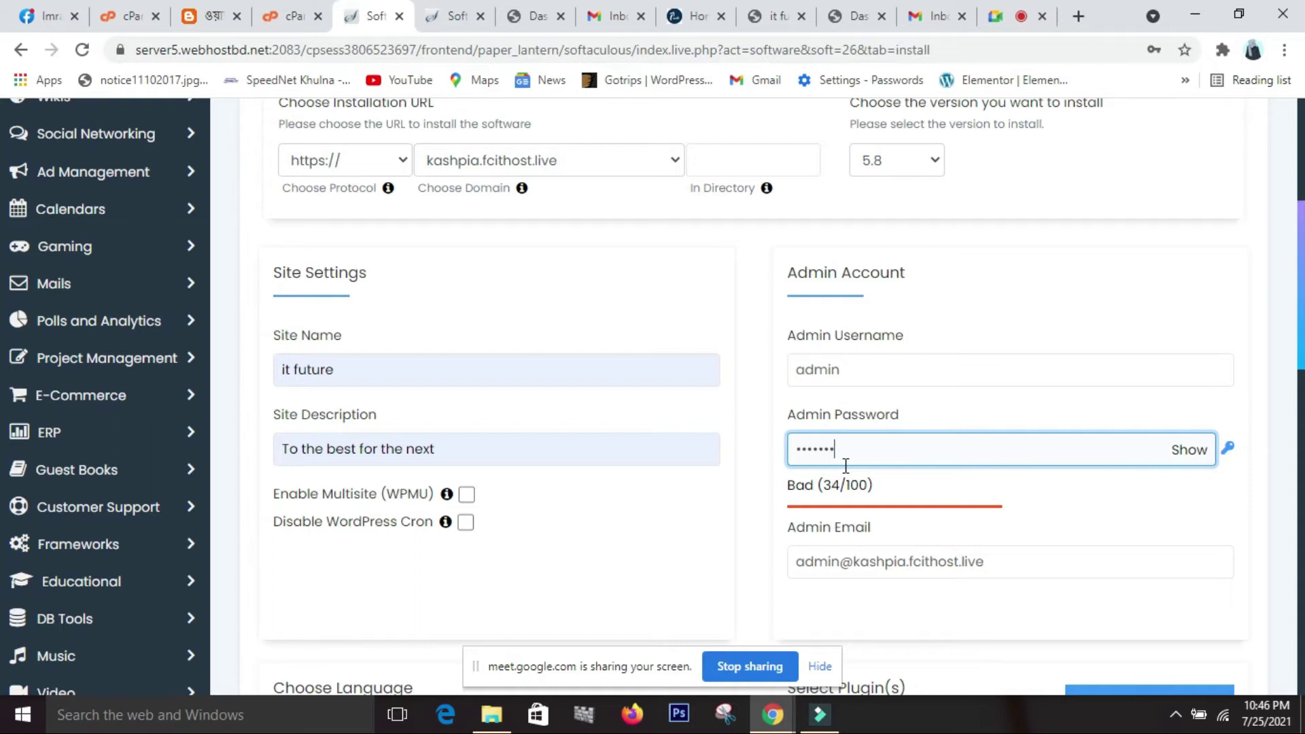
text(1)
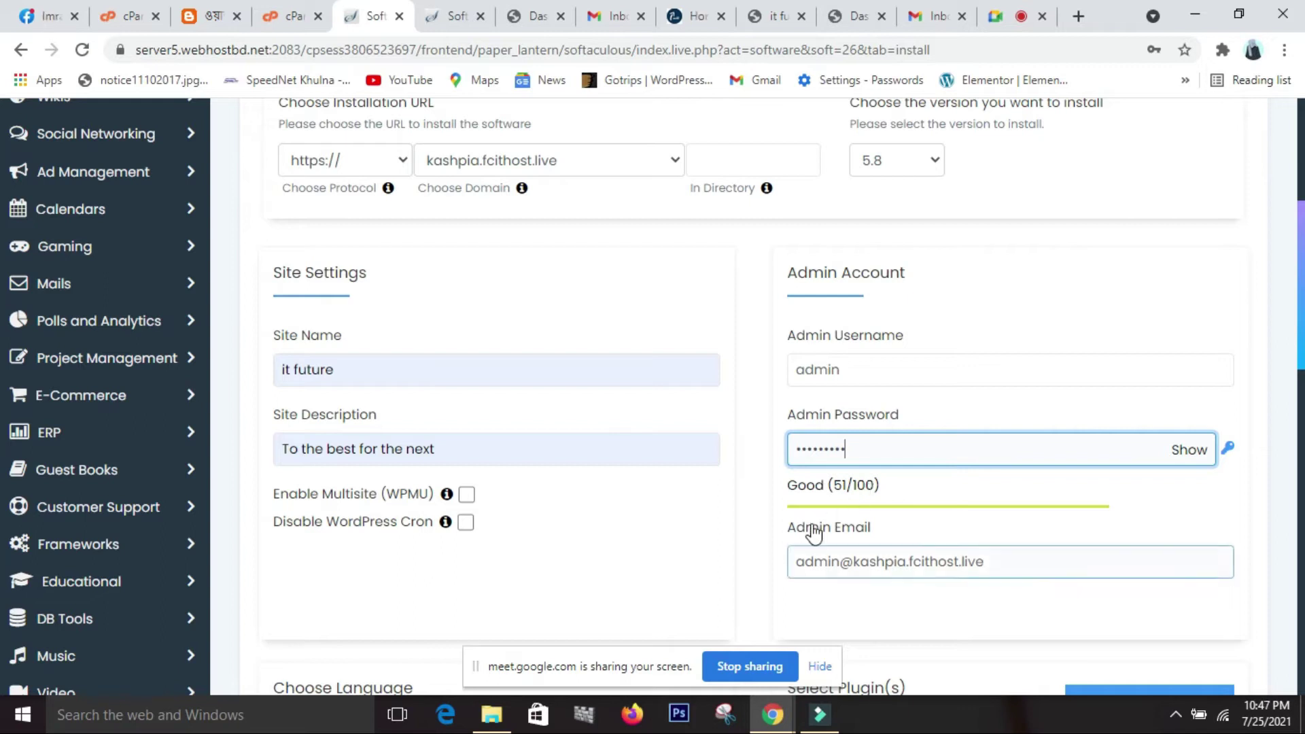
scroll(873, 598, down, 1)
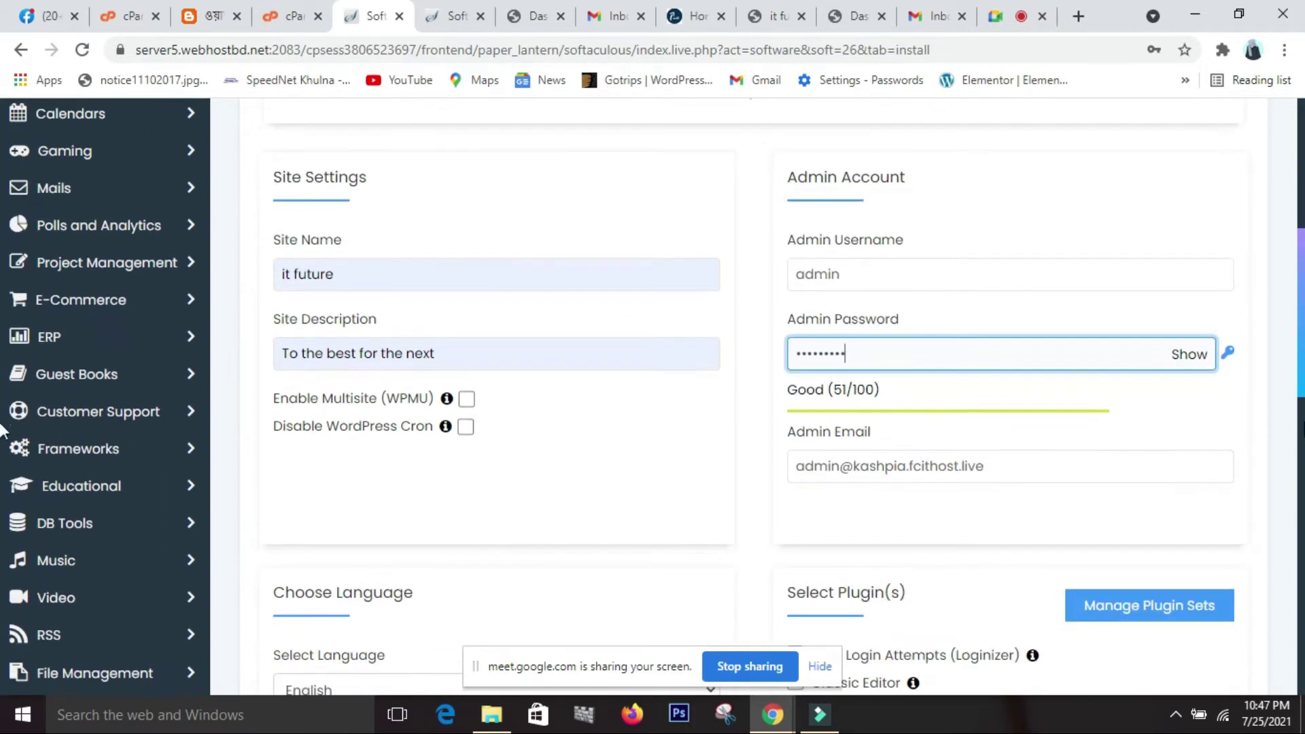
scroll(999, 450, up, 1)
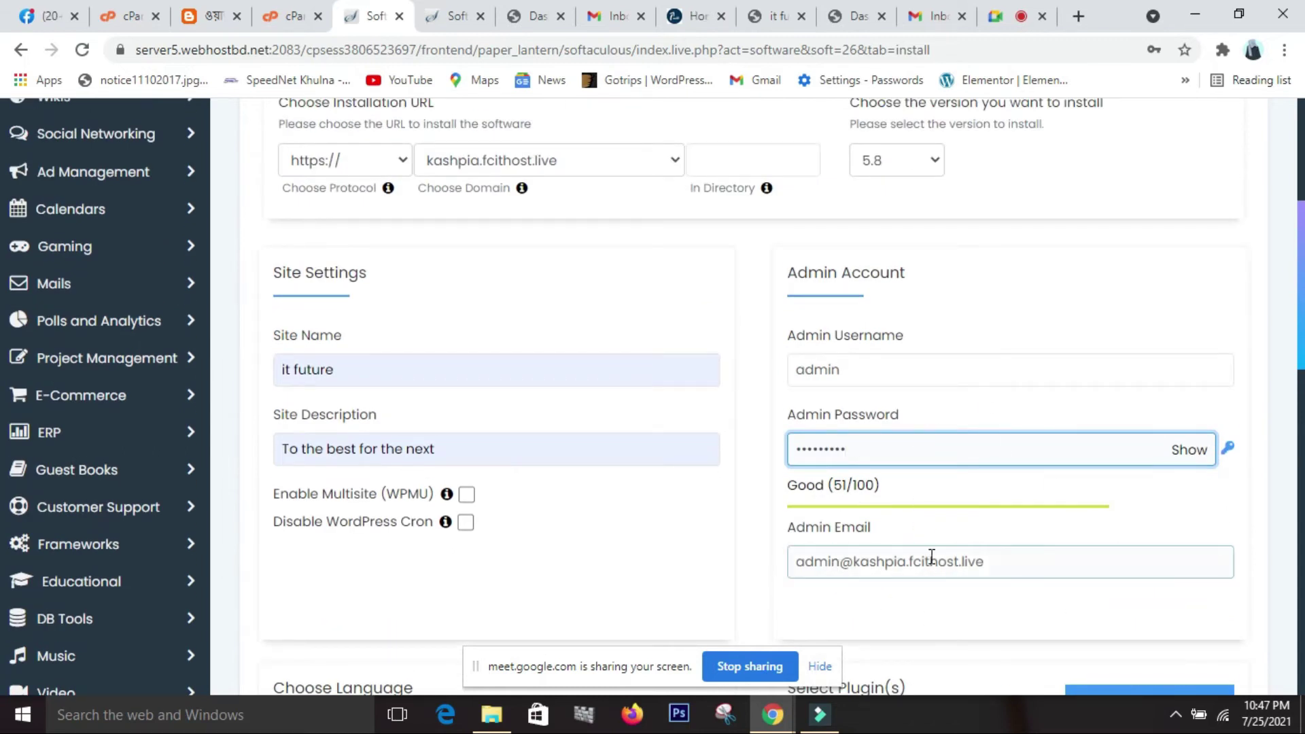
scroll(1076, 562, down, 2)
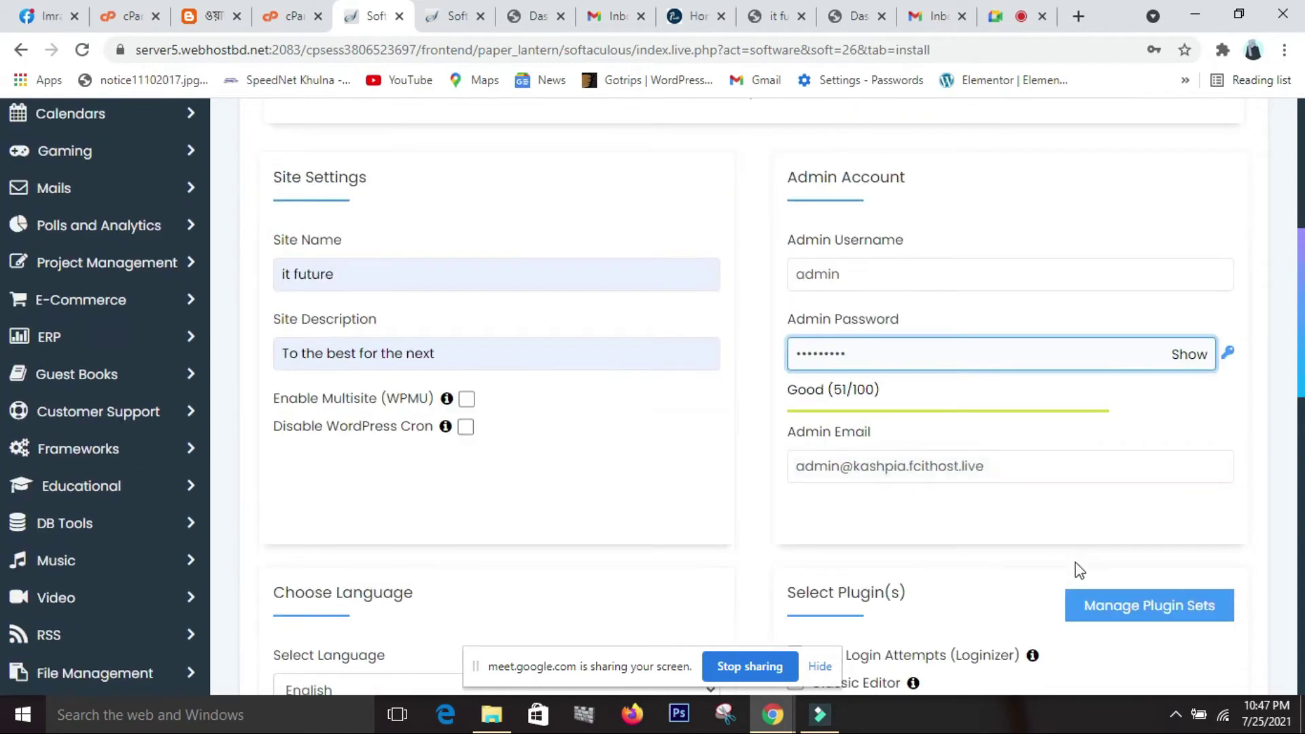
scroll(1025, 368, up, 3)
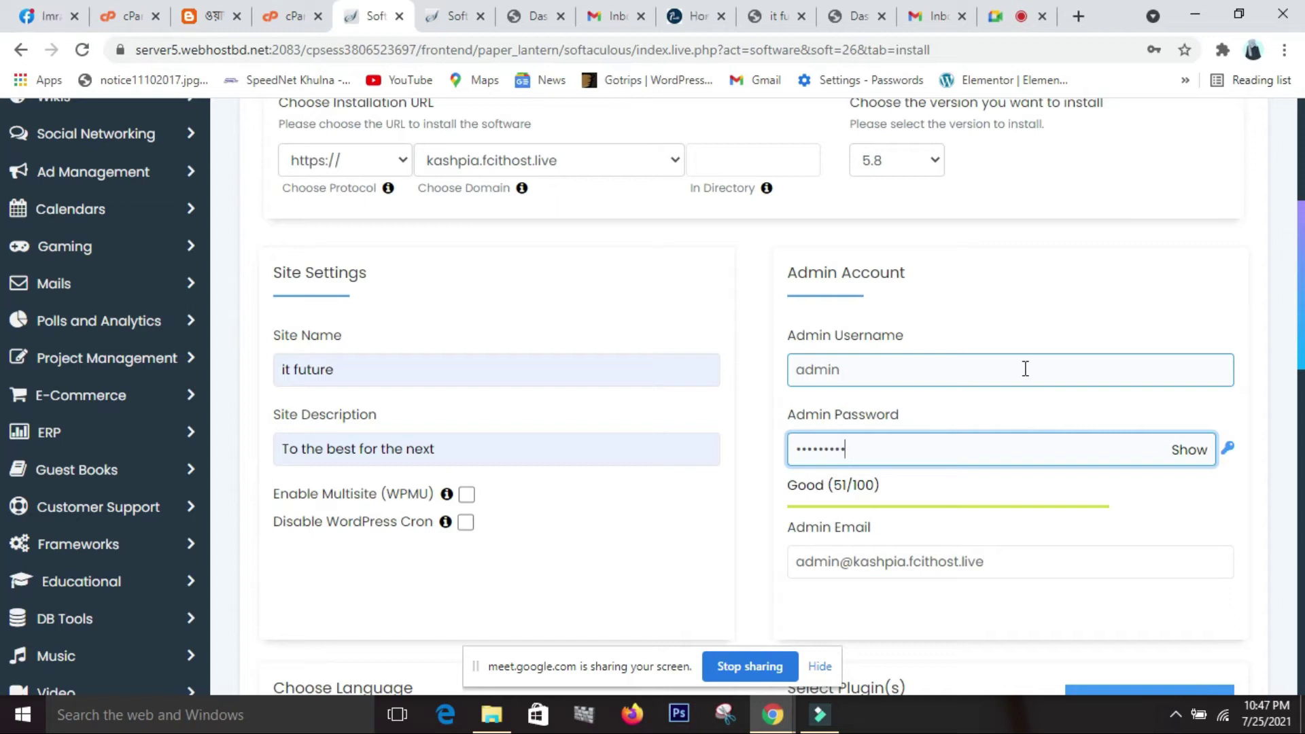
scroll(1025, 368, down, 3)
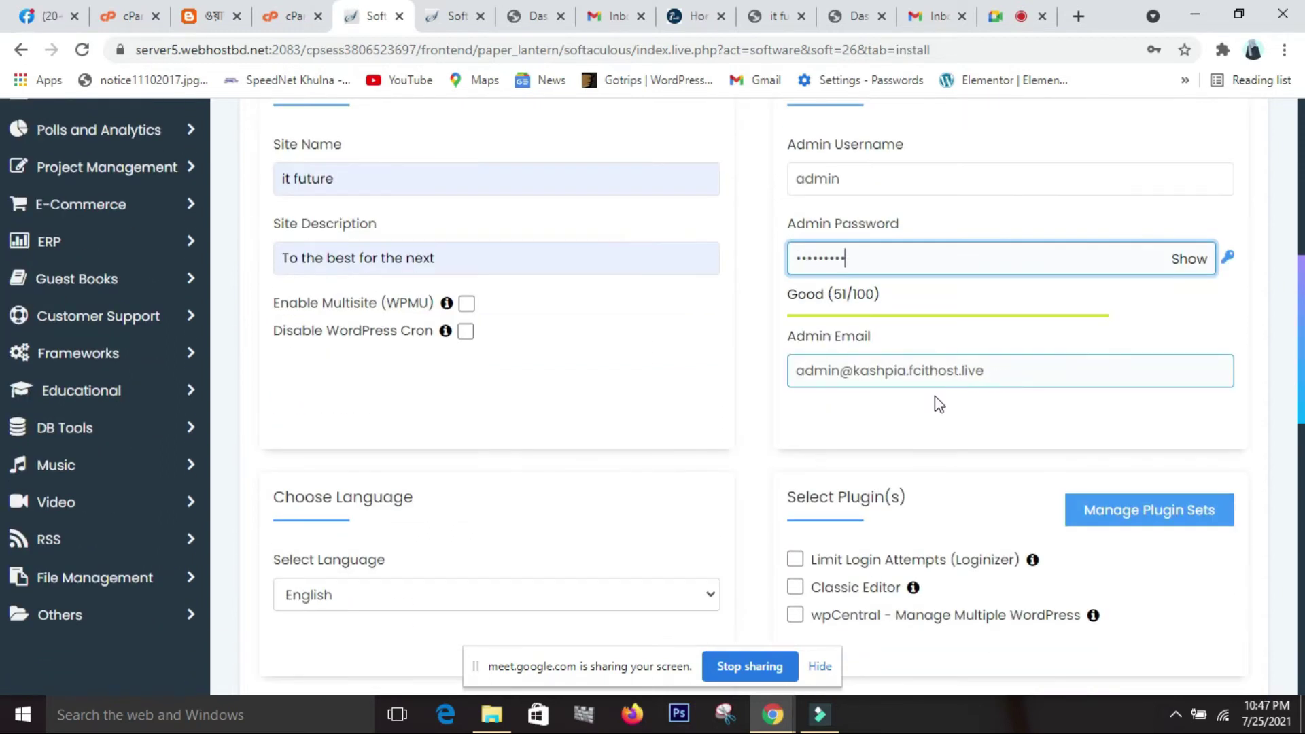
scroll(944, 401, down, 2)
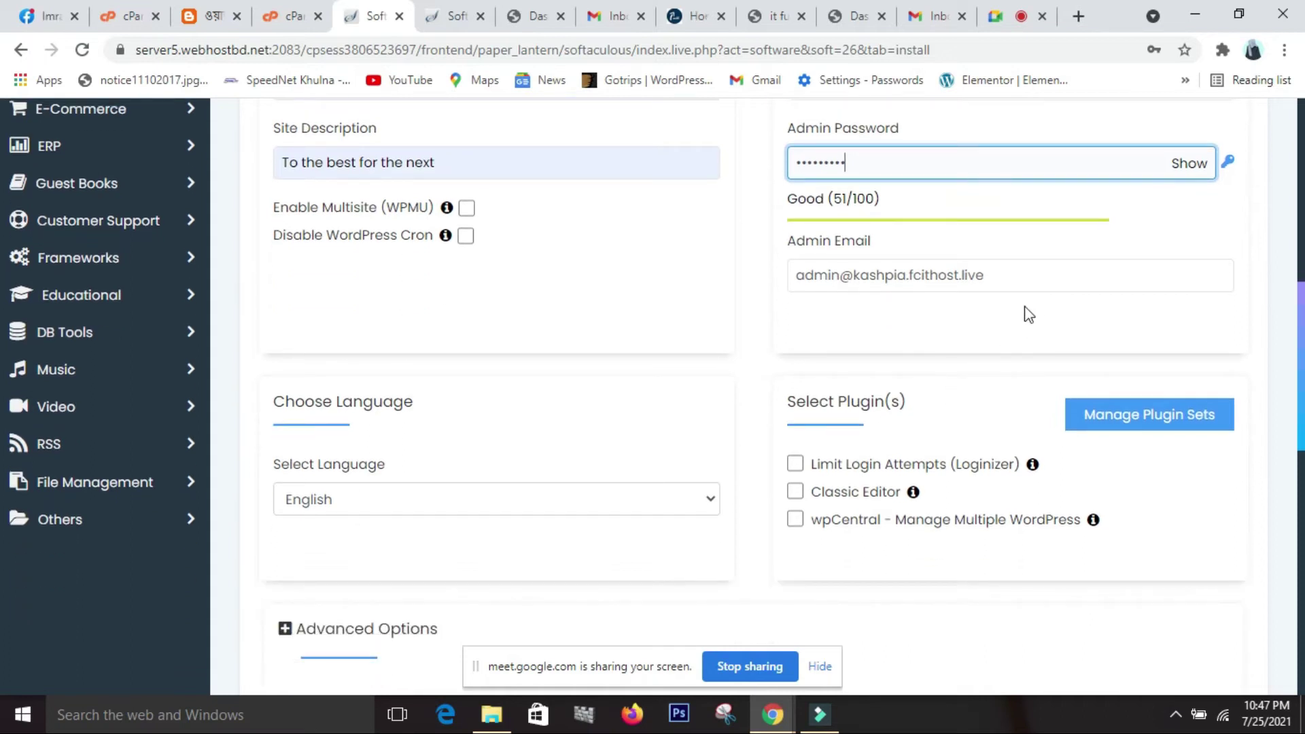
Replace the default admin email with the owner's saved Gmail address from autofill.
click(1020, 277)
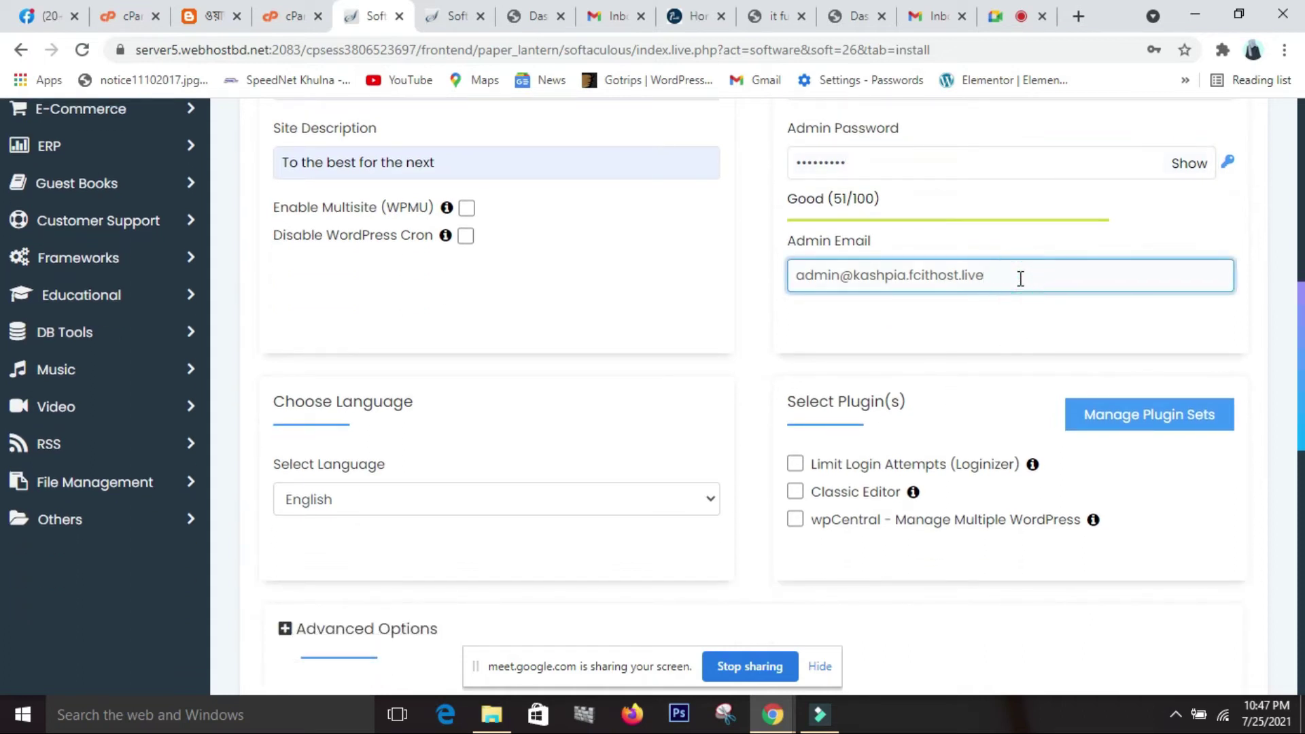
key(BackSpace)
key(BackSpace)
key(BackSpace)
key(BackSpace)
key(BackSpace)
key(BackSpace)
key(BackSpace)
key(BackSpace)
key(BackSpace)
key(BackSpace)
key(BackSpace)
key(BackSpace)
key(BackSpace)
key(BackSpace)
key(BackSpace)
key(BackSpace)
key(BackSpace)
key(BackSpace)
key(BackSpace)
key(BackSpace)
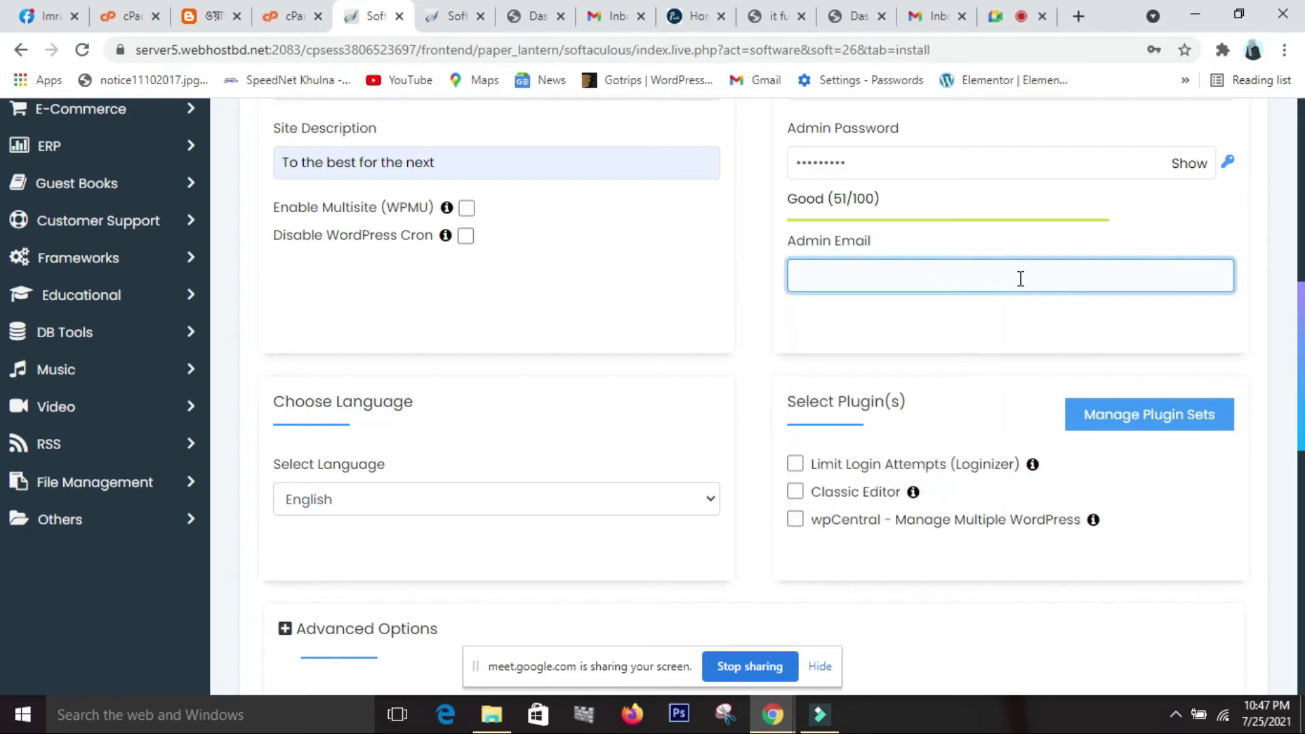
click(943, 331)
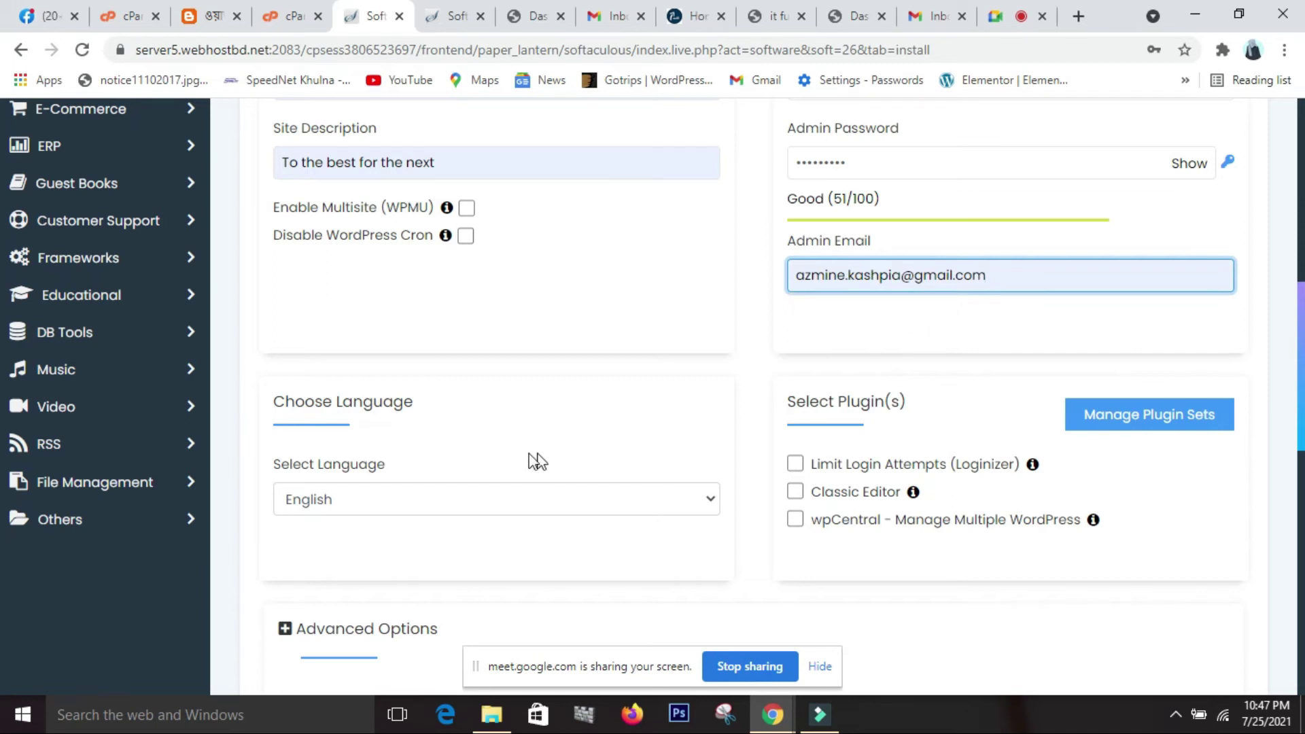
scroll(532, 461, down, 1)
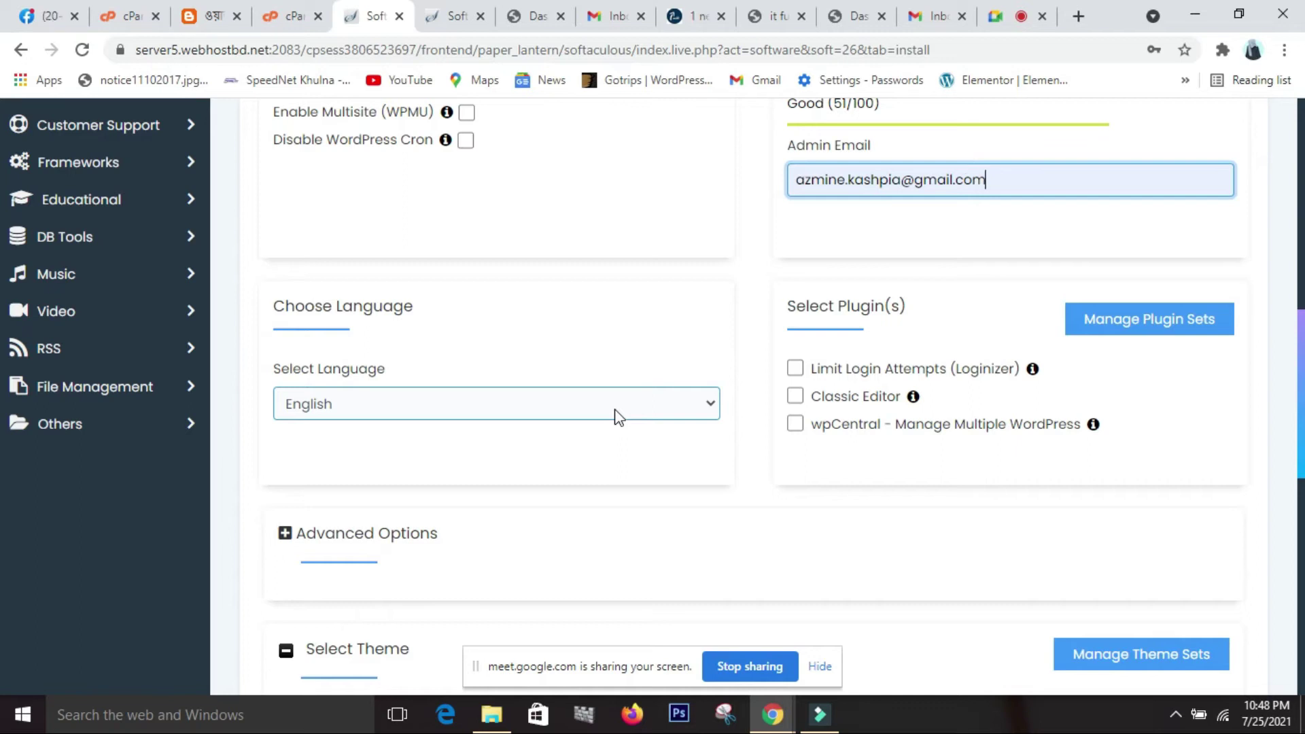
click(717, 410)
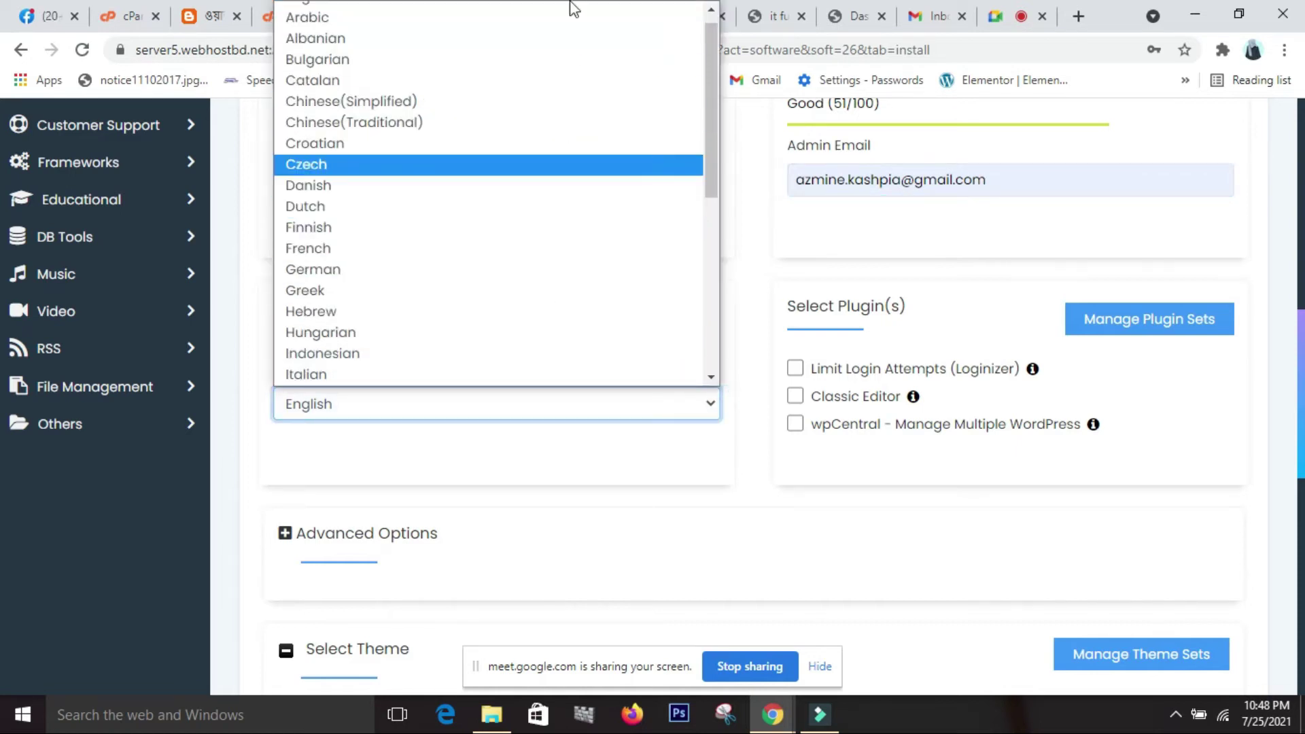
click(700, 418)
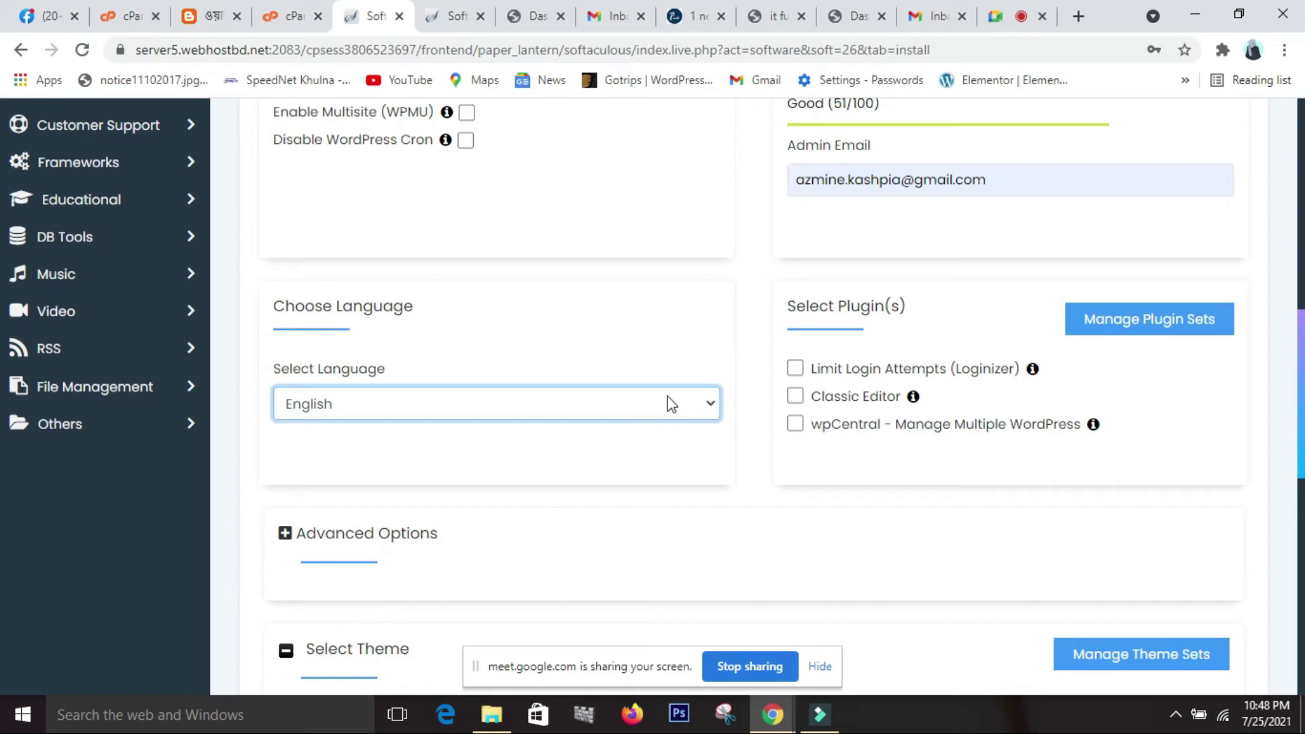
scroll(672, 403, down, 3)
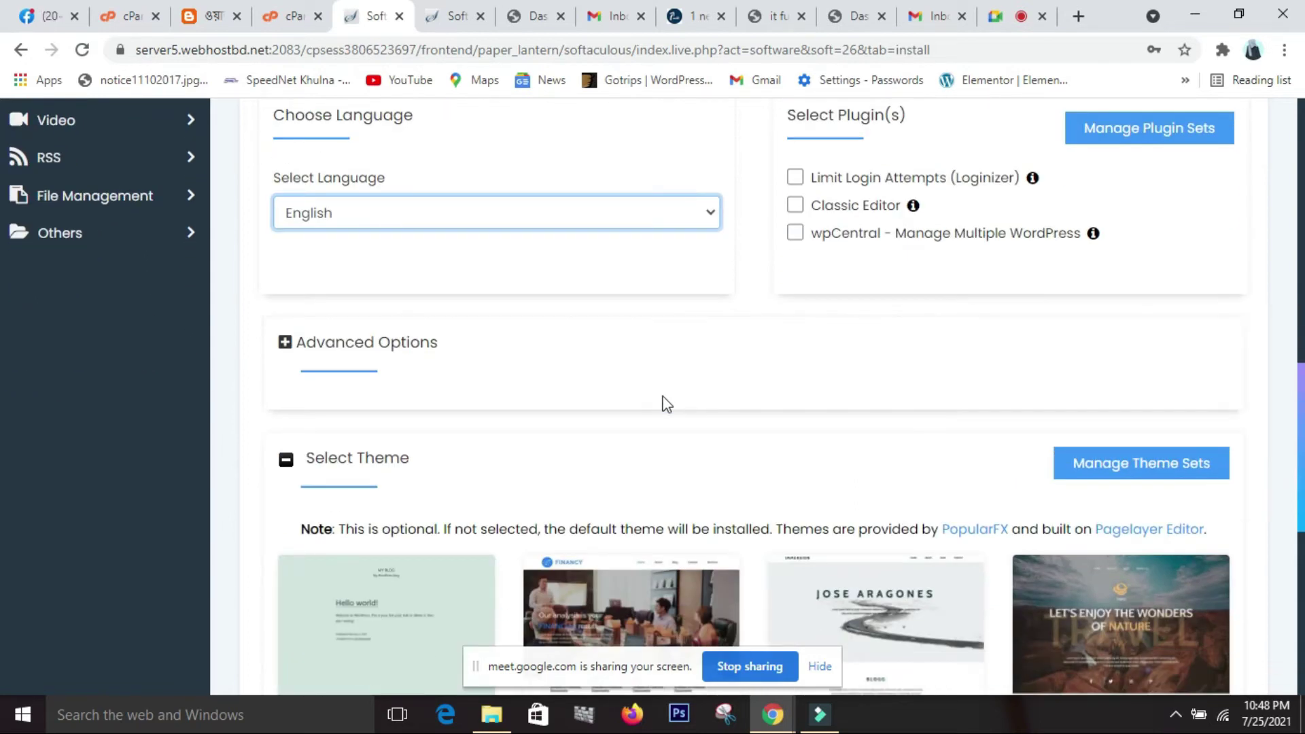
scroll(661, 403, up, 1)
scroll(664, 404, down, 3)
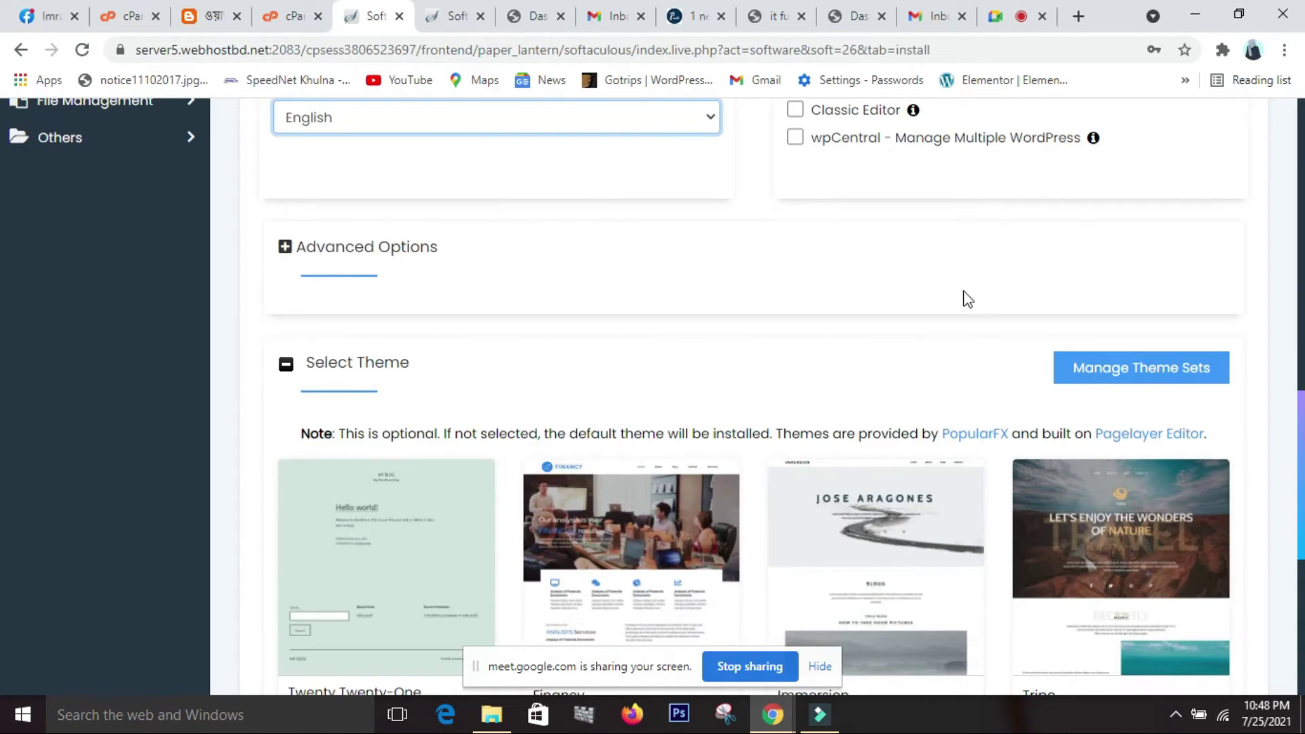
scroll(951, 316, down, 1)
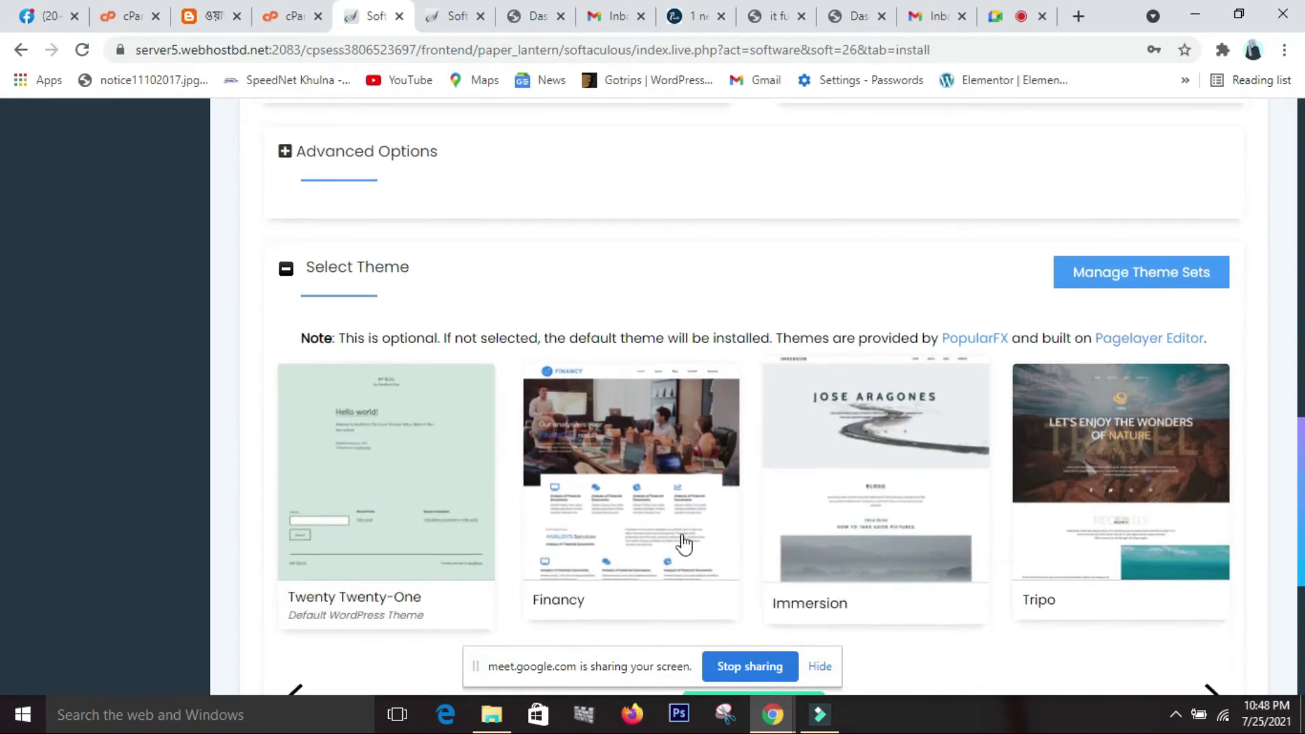
scroll(599, 495, down, 2)
scroll(599, 495, down, 1)
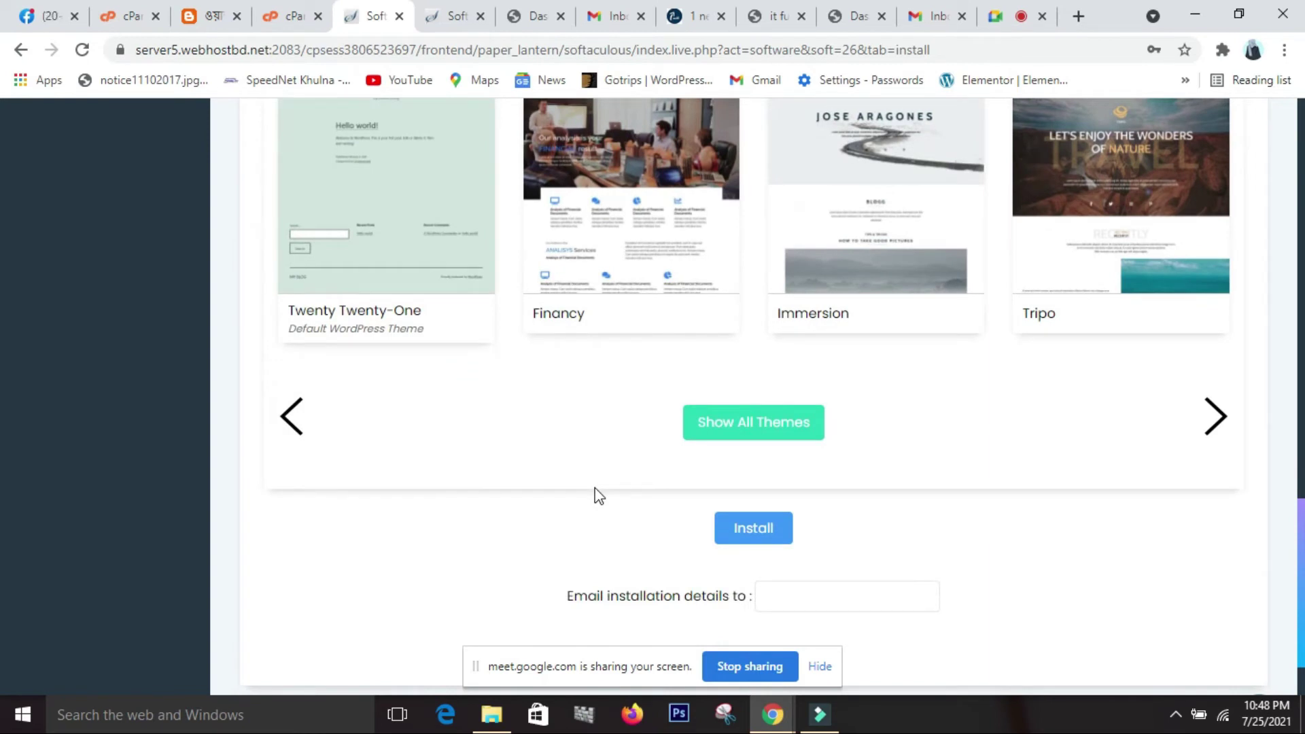
click(789, 598)
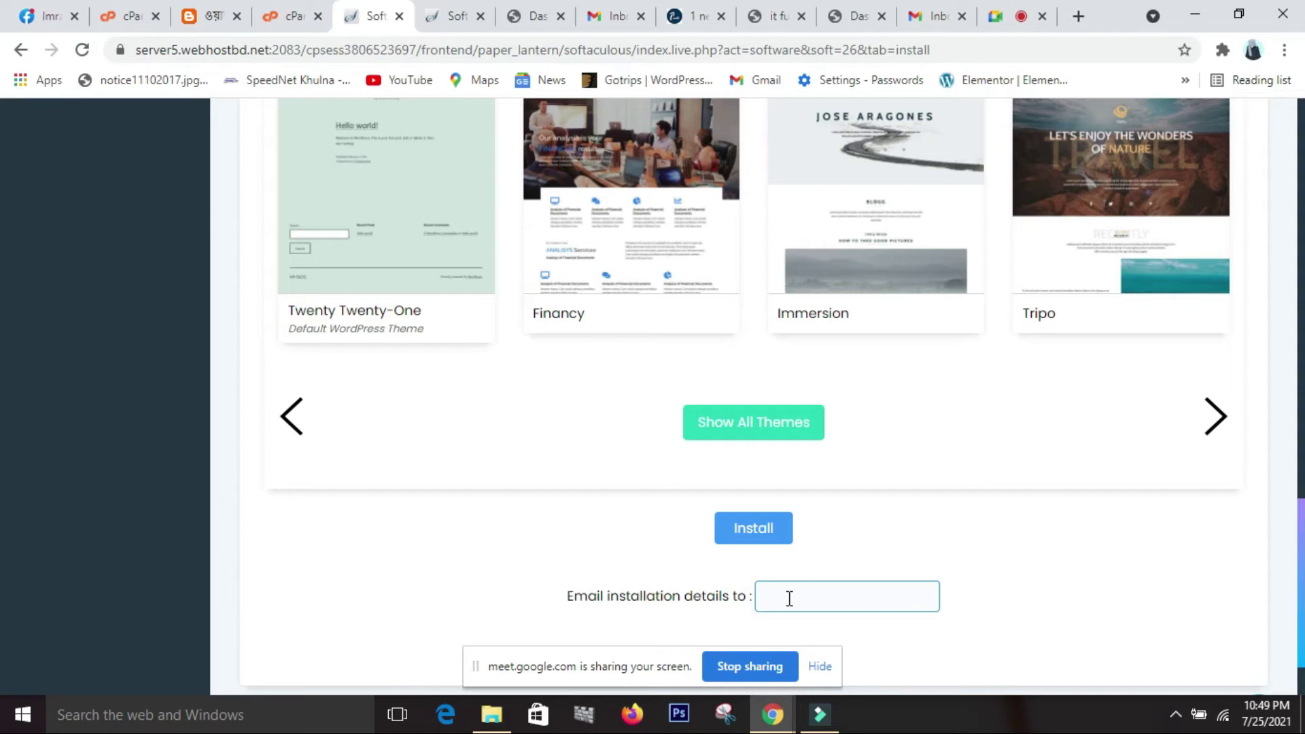
click(789, 598)
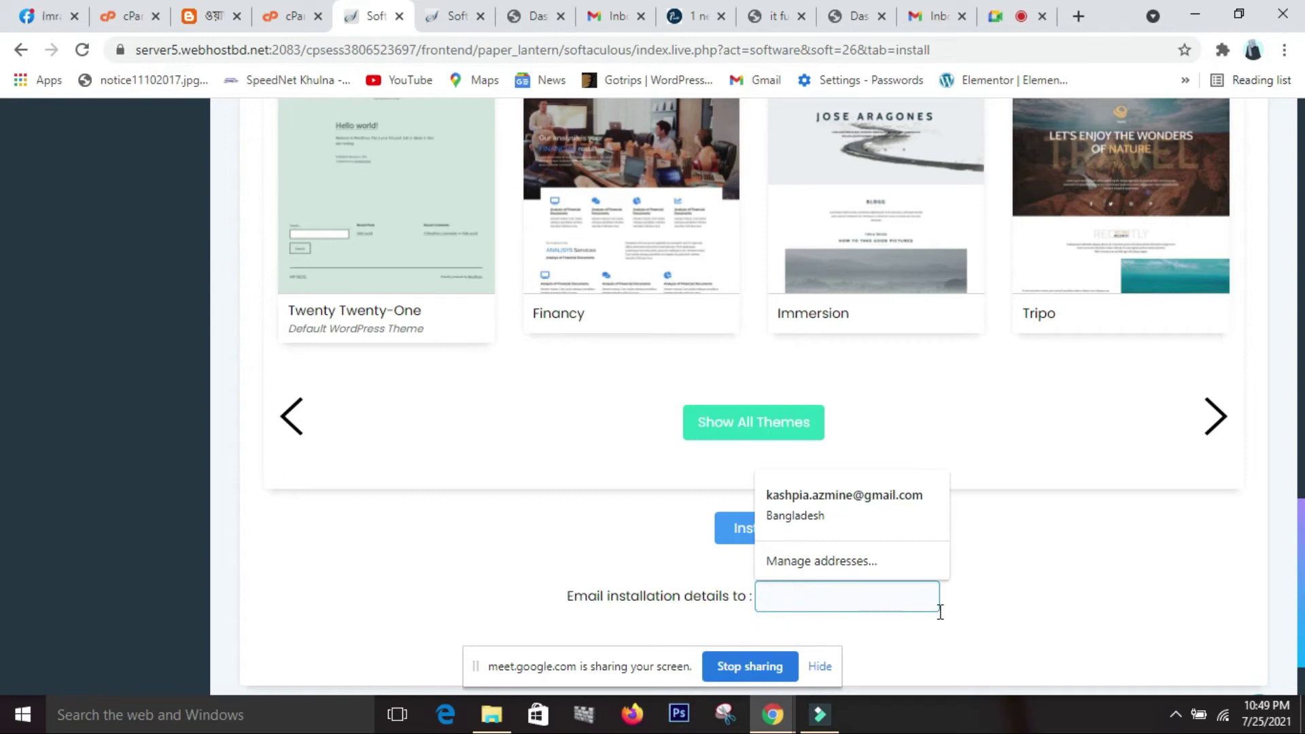
click(984, 606)
click(841, 596)
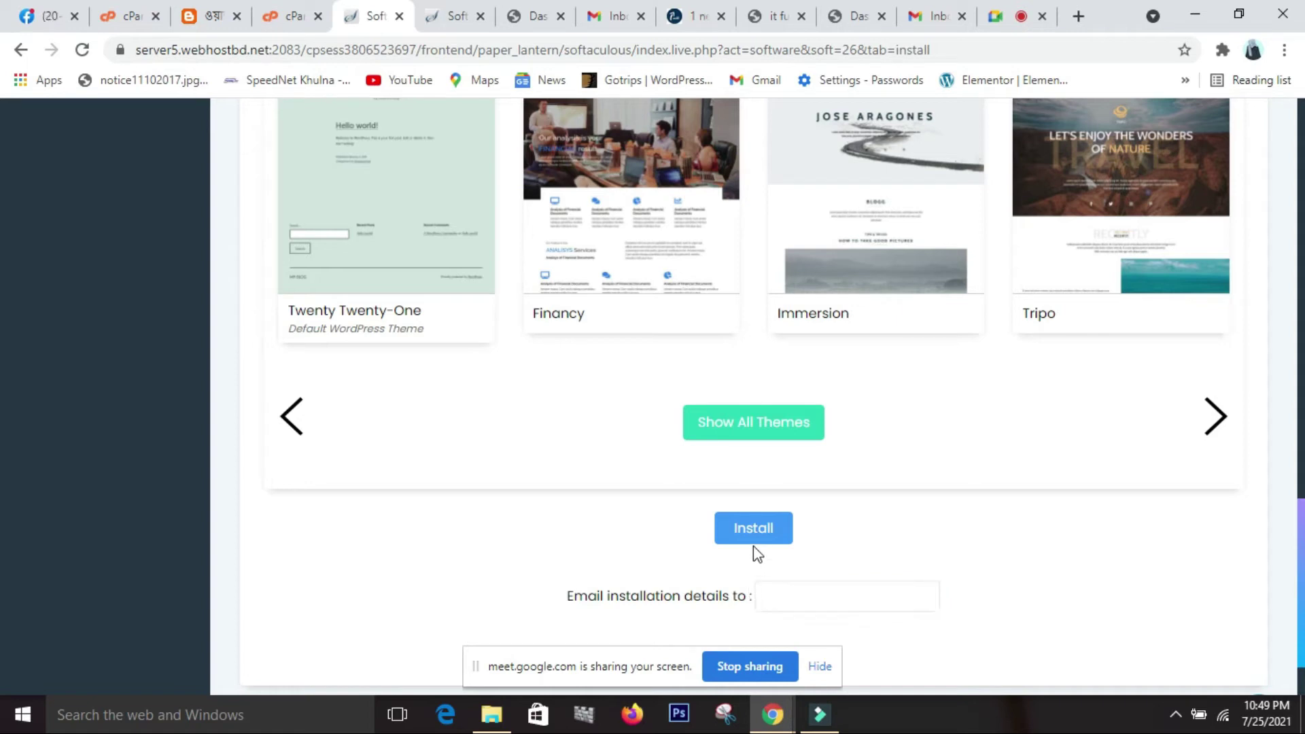
scroll(753, 545, up, 1)
scroll(753, 546, down, 2)
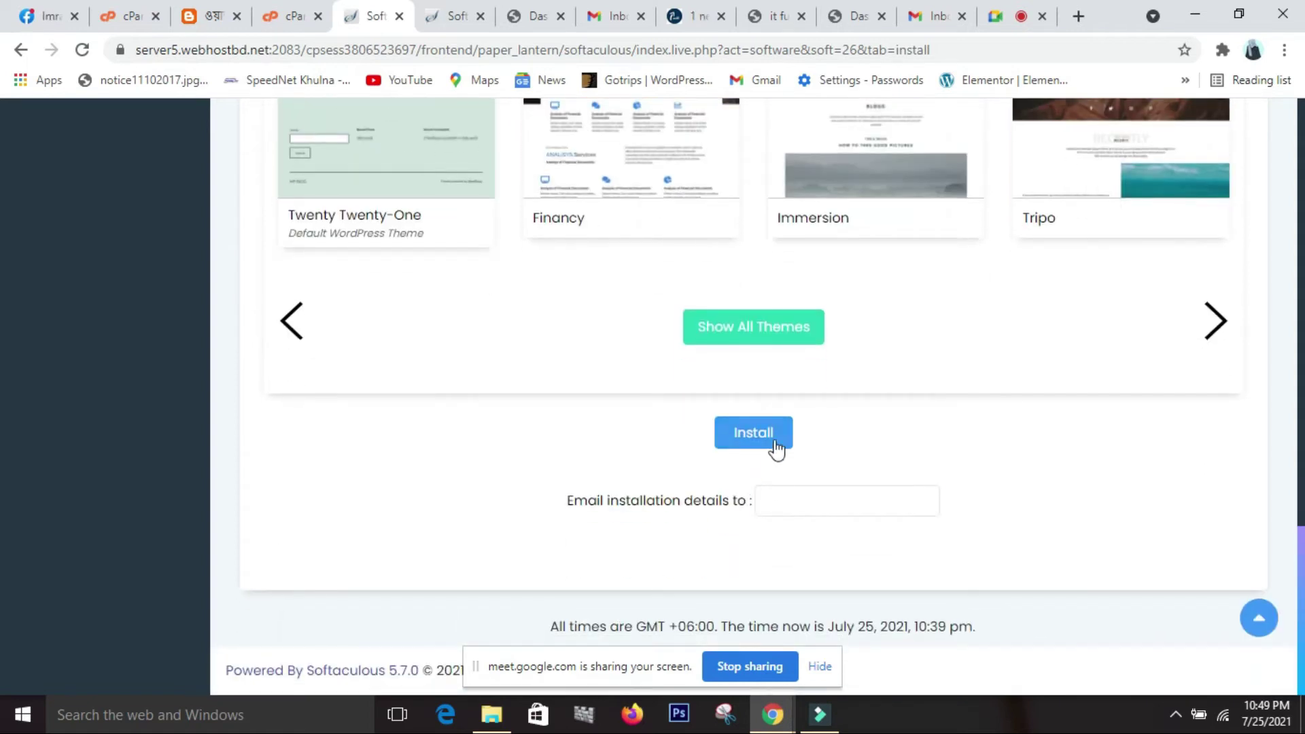
scroll(778, 441, up, 15)
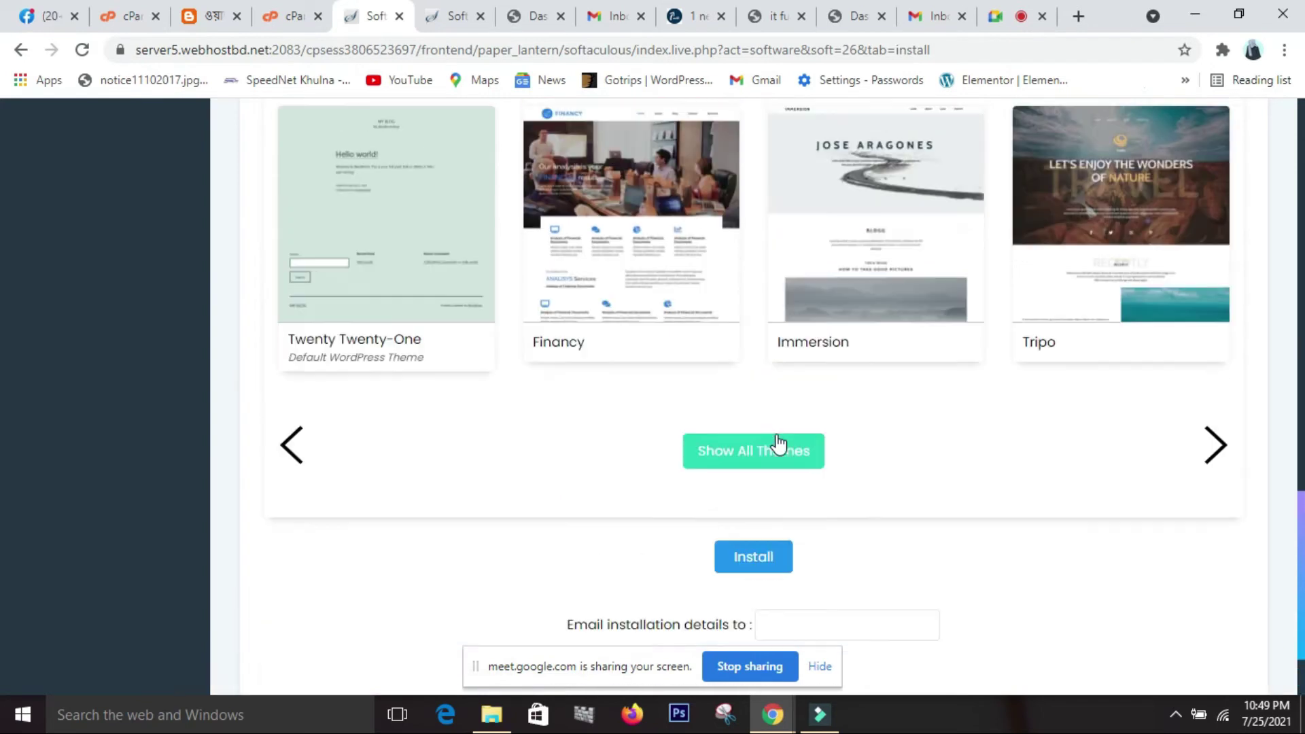
scroll(778, 443, down, 13)
scroll(778, 443, up, 11)
scroll(778, 443, down, 11)
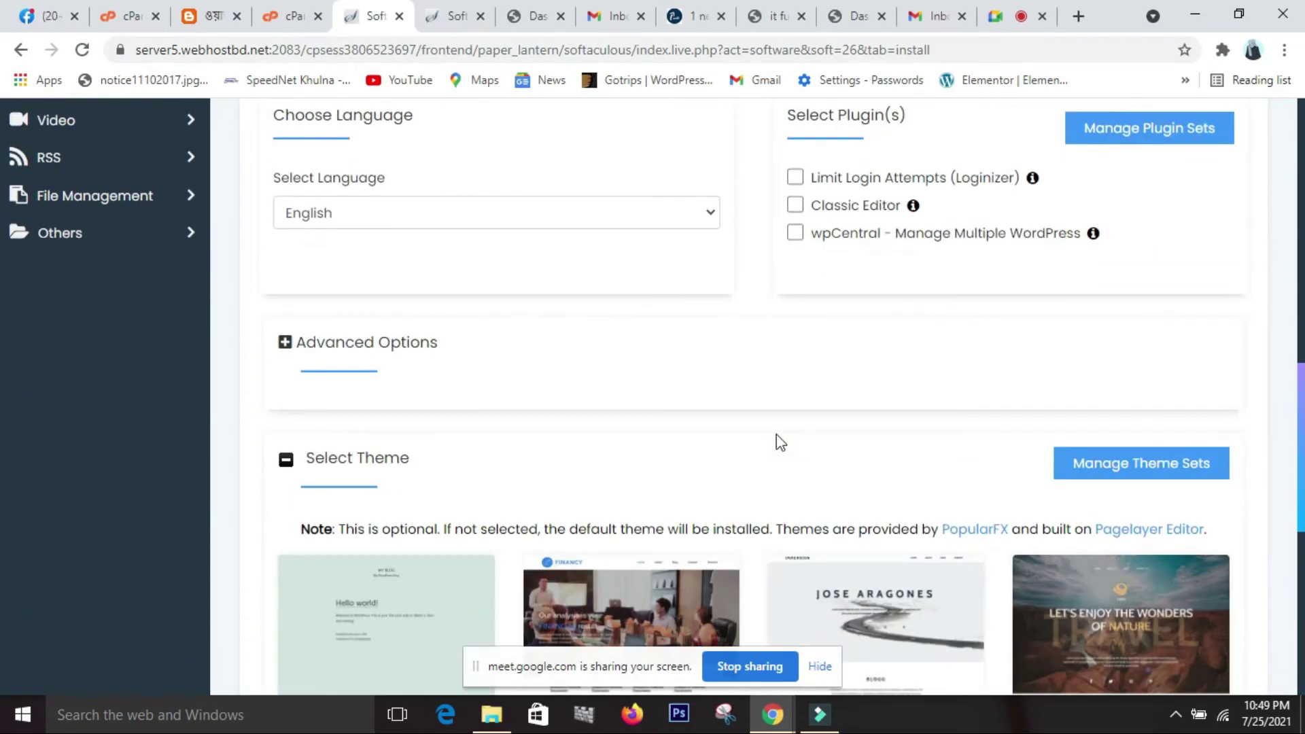
scroll(773, 462, down, 2)
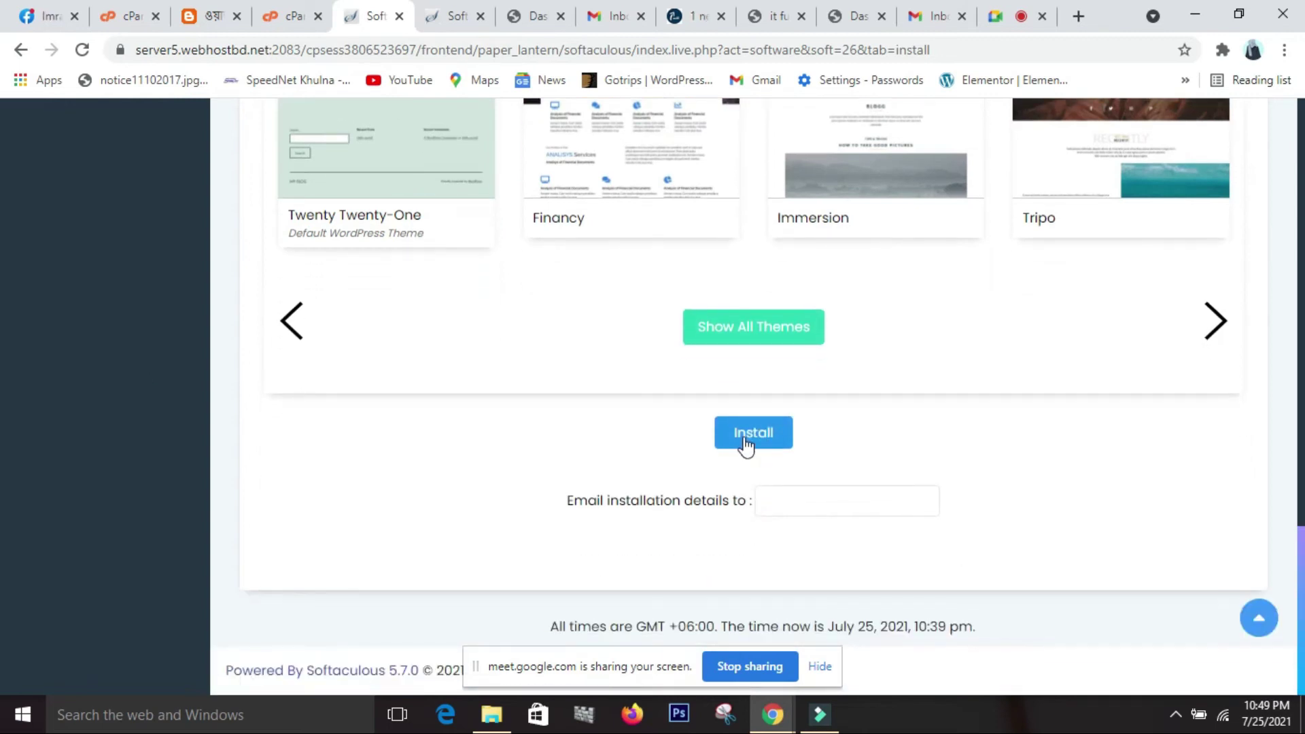
click(745, 441)
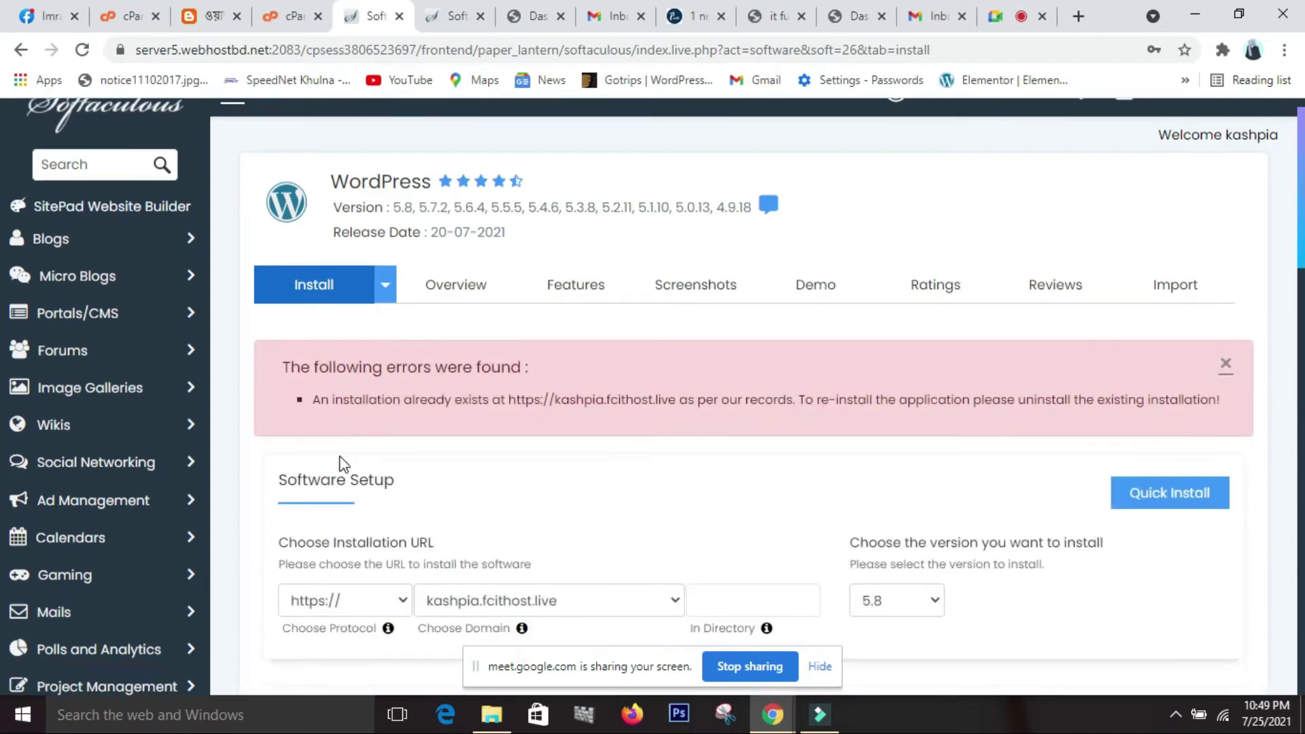
scroll(341, 461, down, 1)
scroll(528, 440, down, 8)
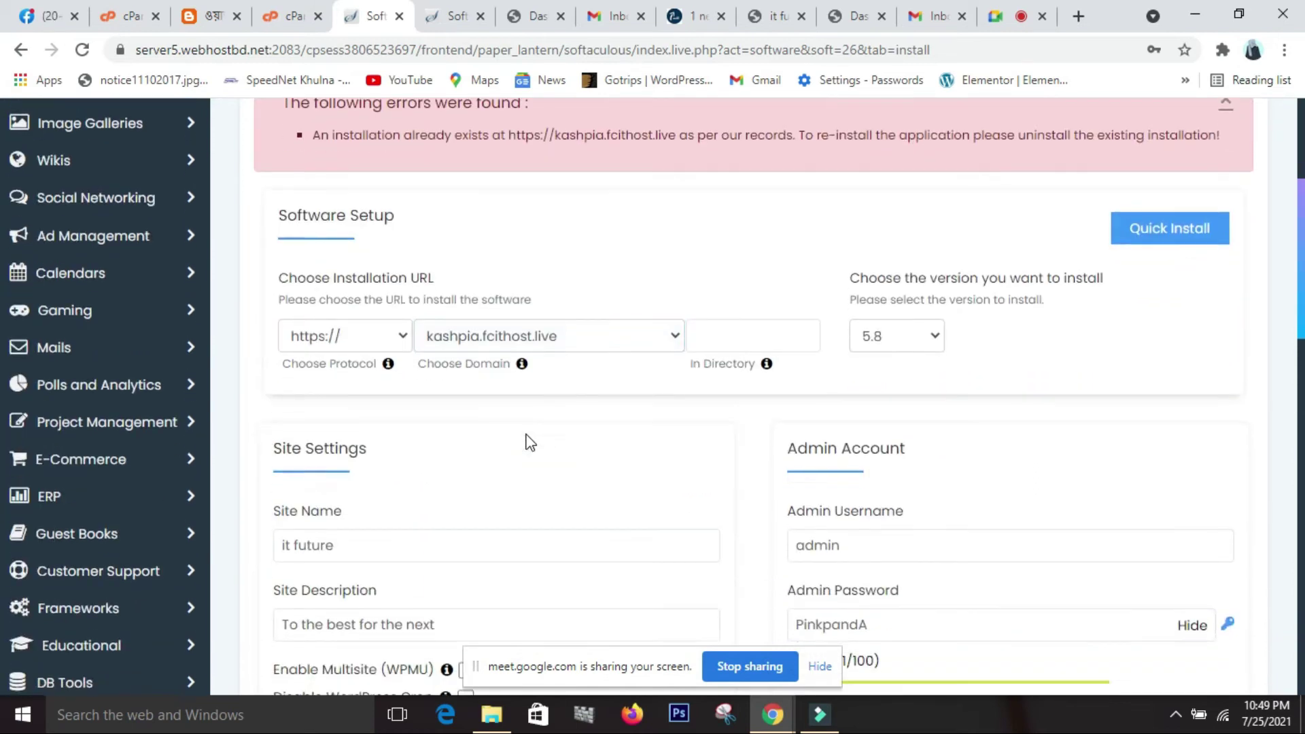
scroll(530, 442, down, 4)
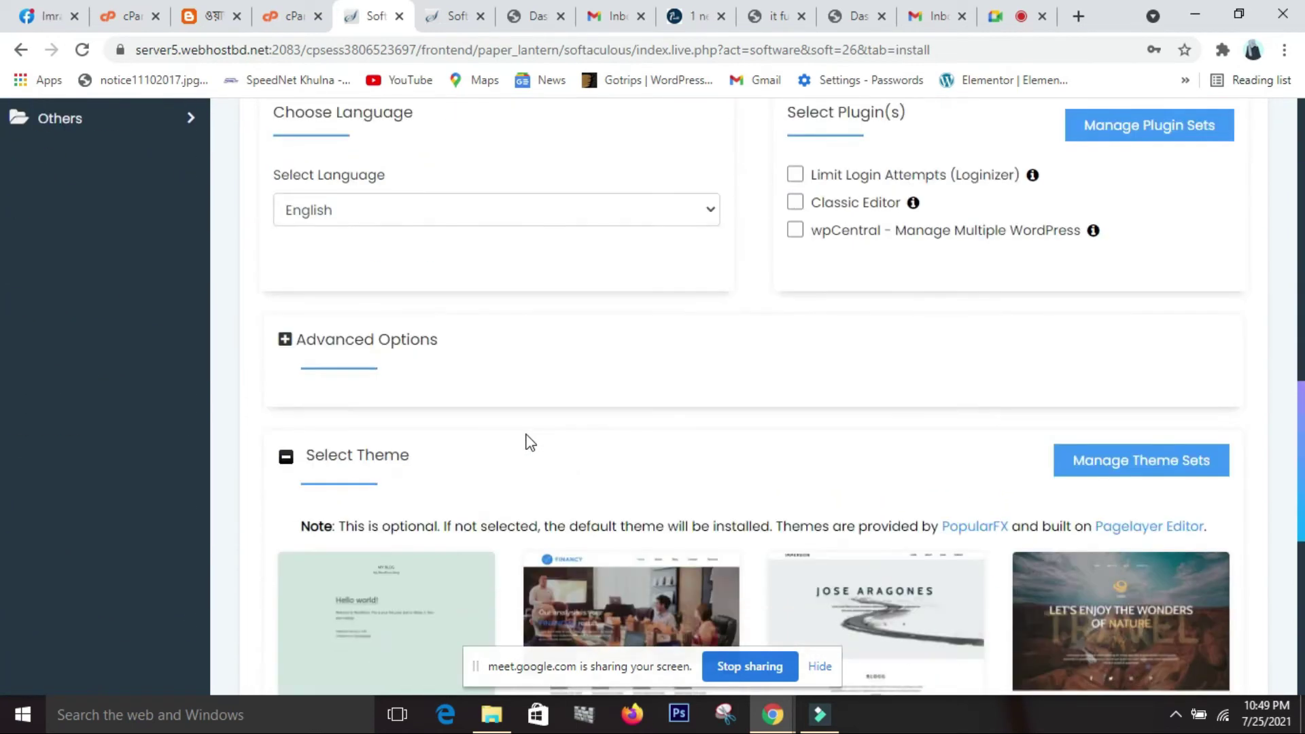
scroll(529, 442, down, 8)
scroll(529, 443, up, 3)
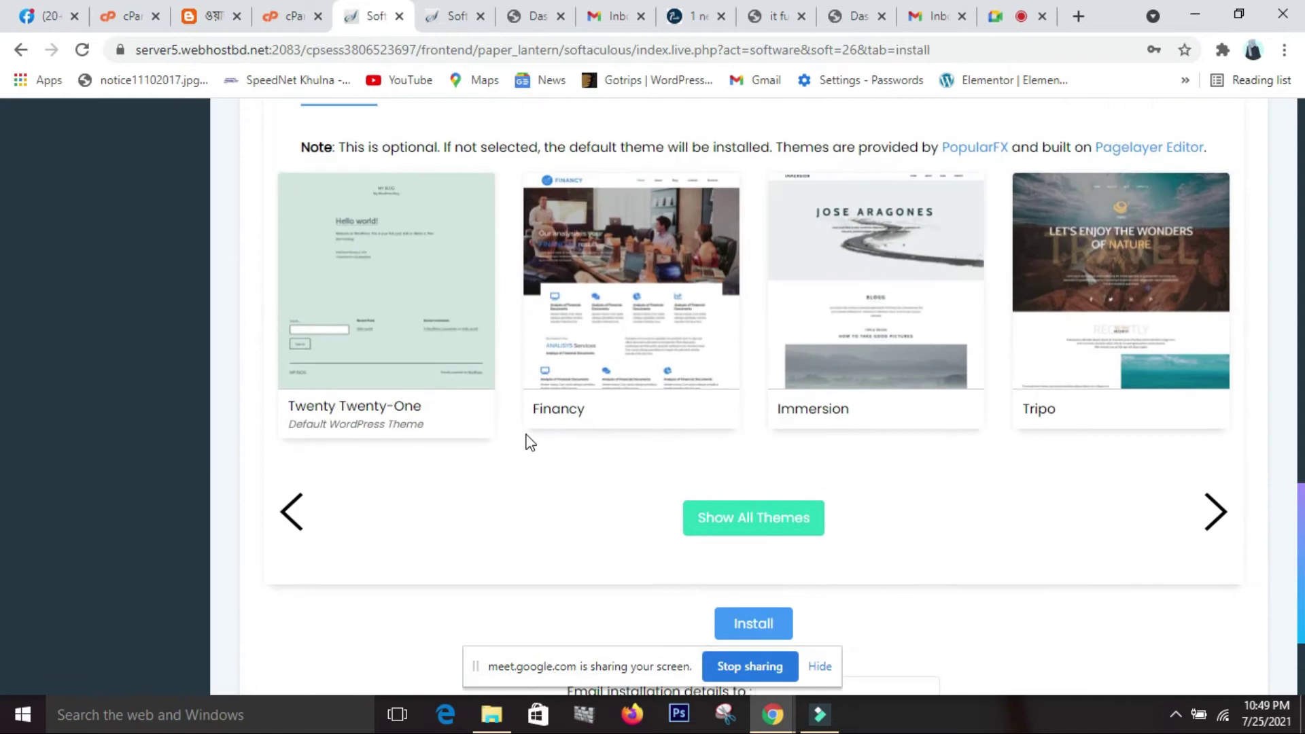
scroll(530, 442, up, 15)
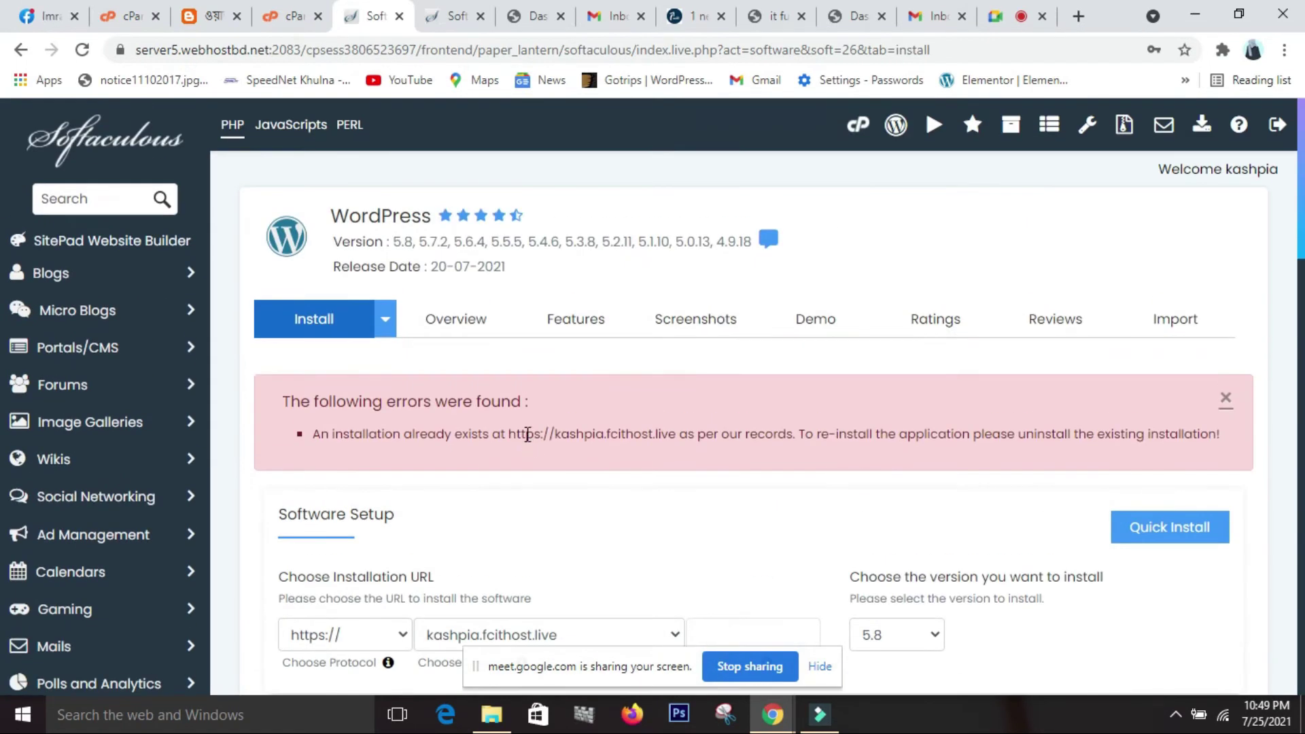
click(446, 24)
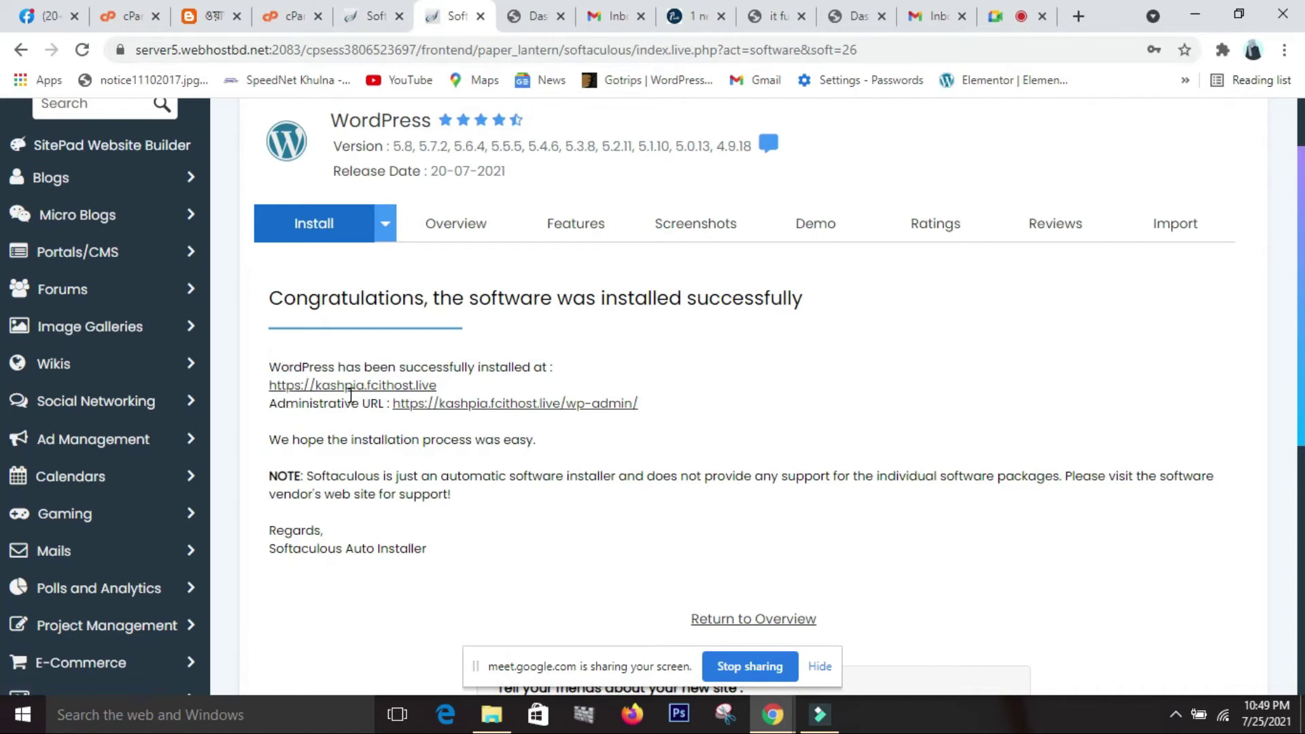
scroll(498, 406, down, 1)
scroll(498, 407, up, 1)
click(381, 16)
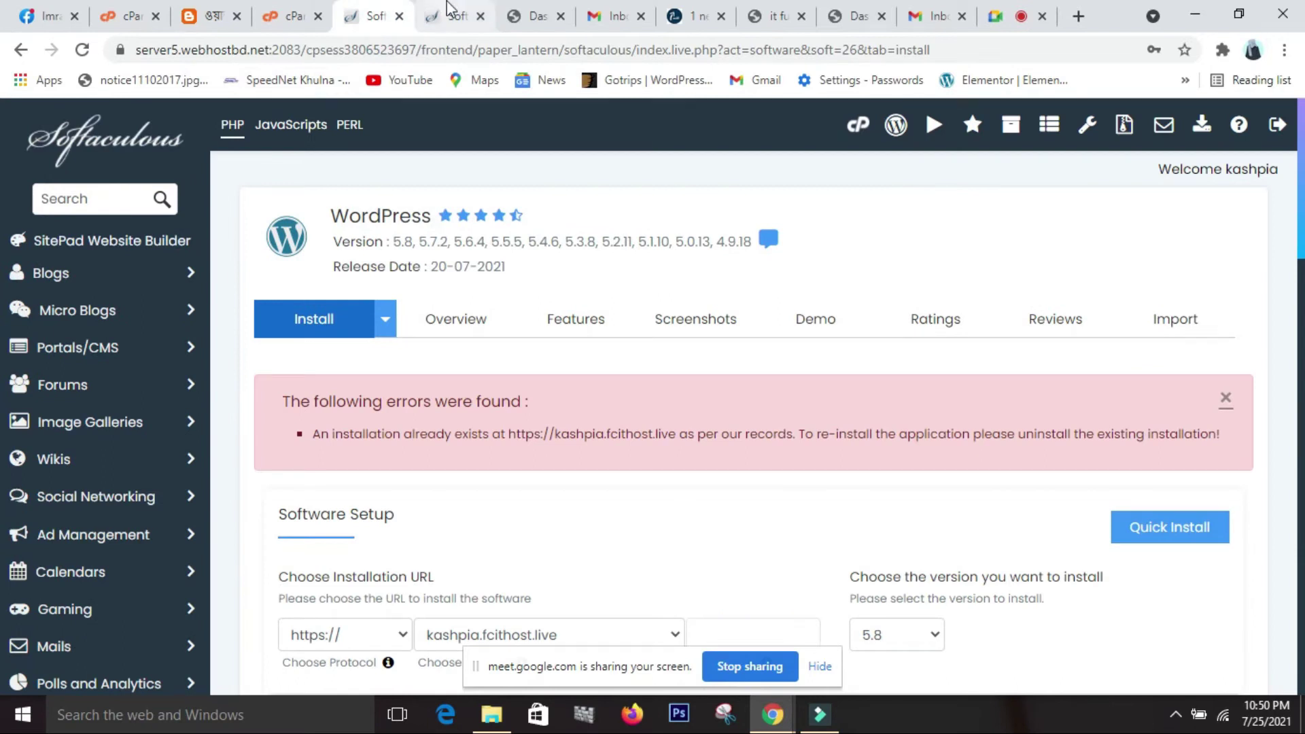
click(449, 10)
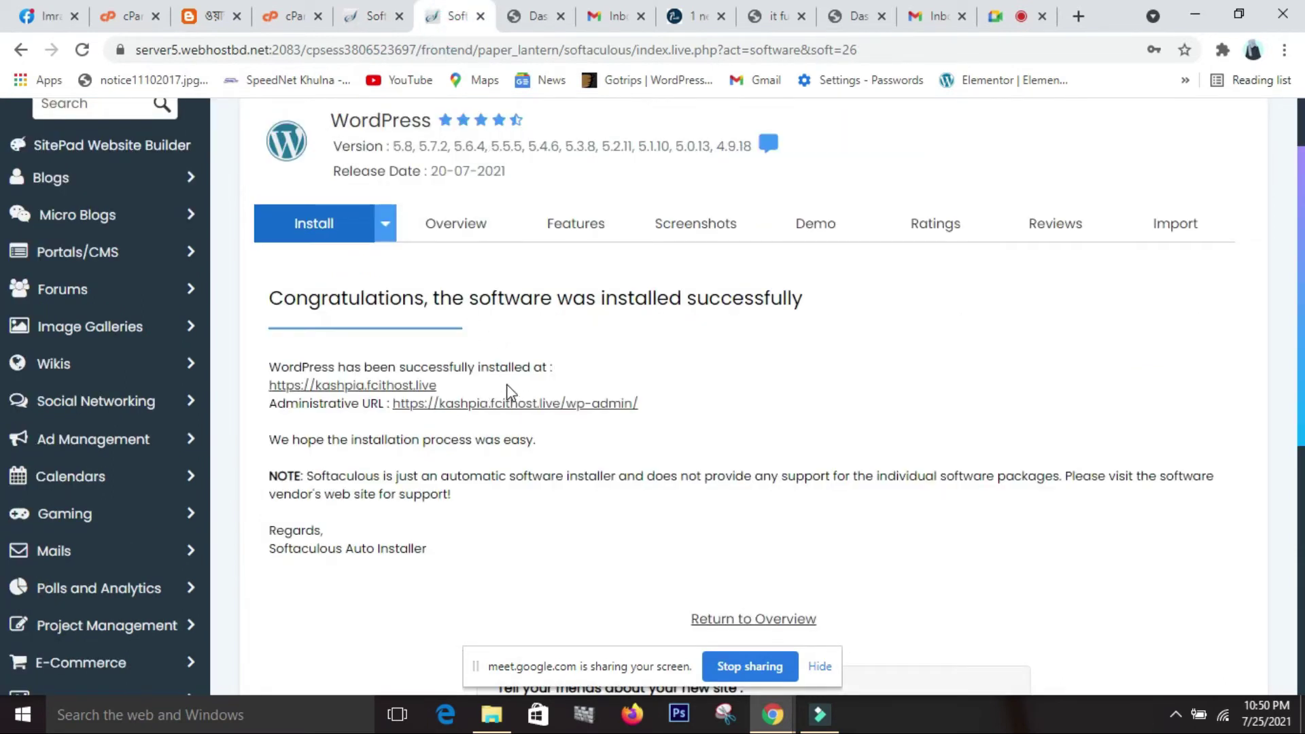
scroll(508, 394, down, 1)
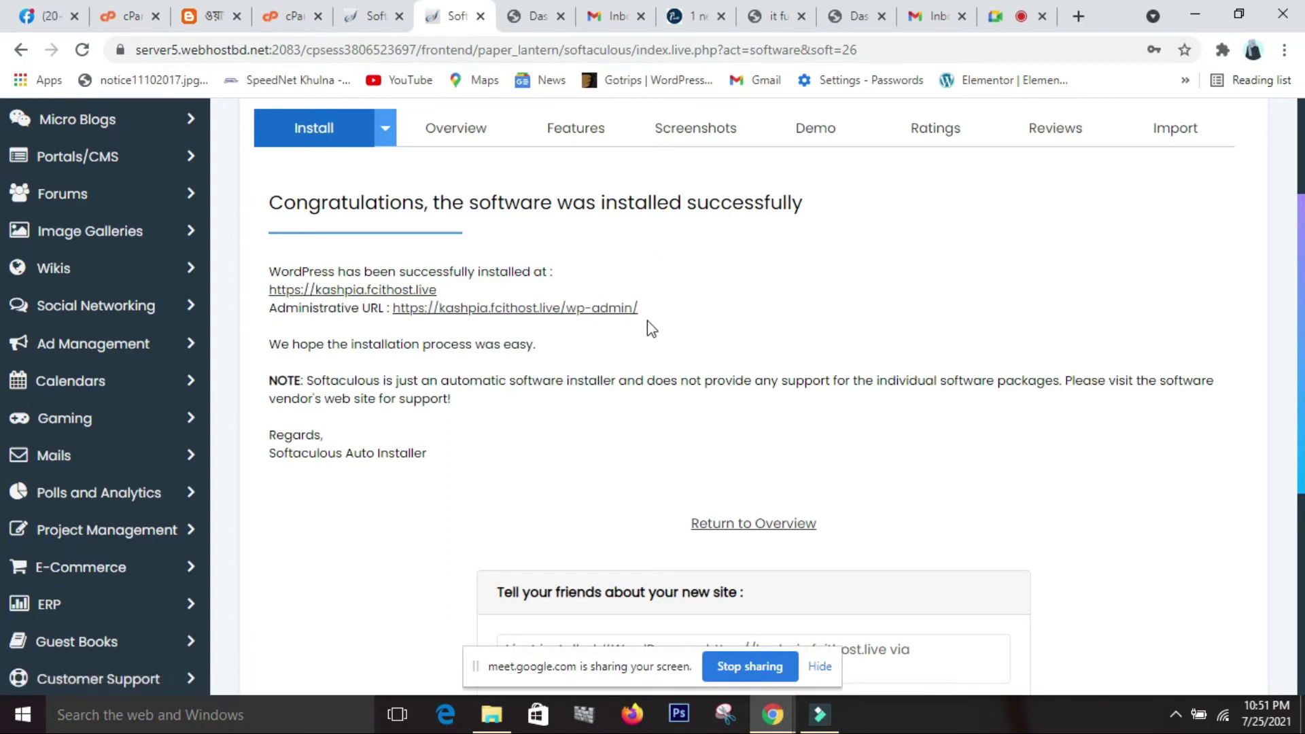
Close three leftover tabs, open kashpia.fcithost.live in a new tab, then right-click the admin URL.
click(721, 15)
click(724, 16)
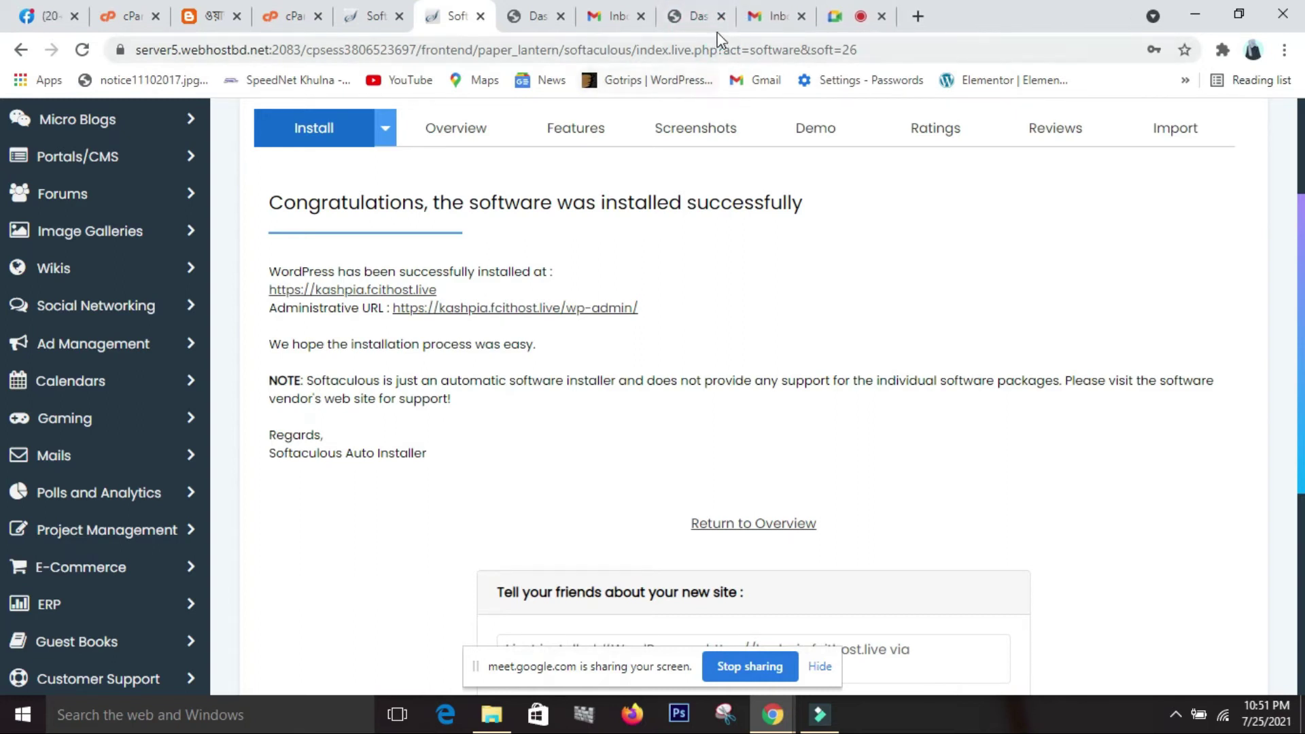
click(721, 16)
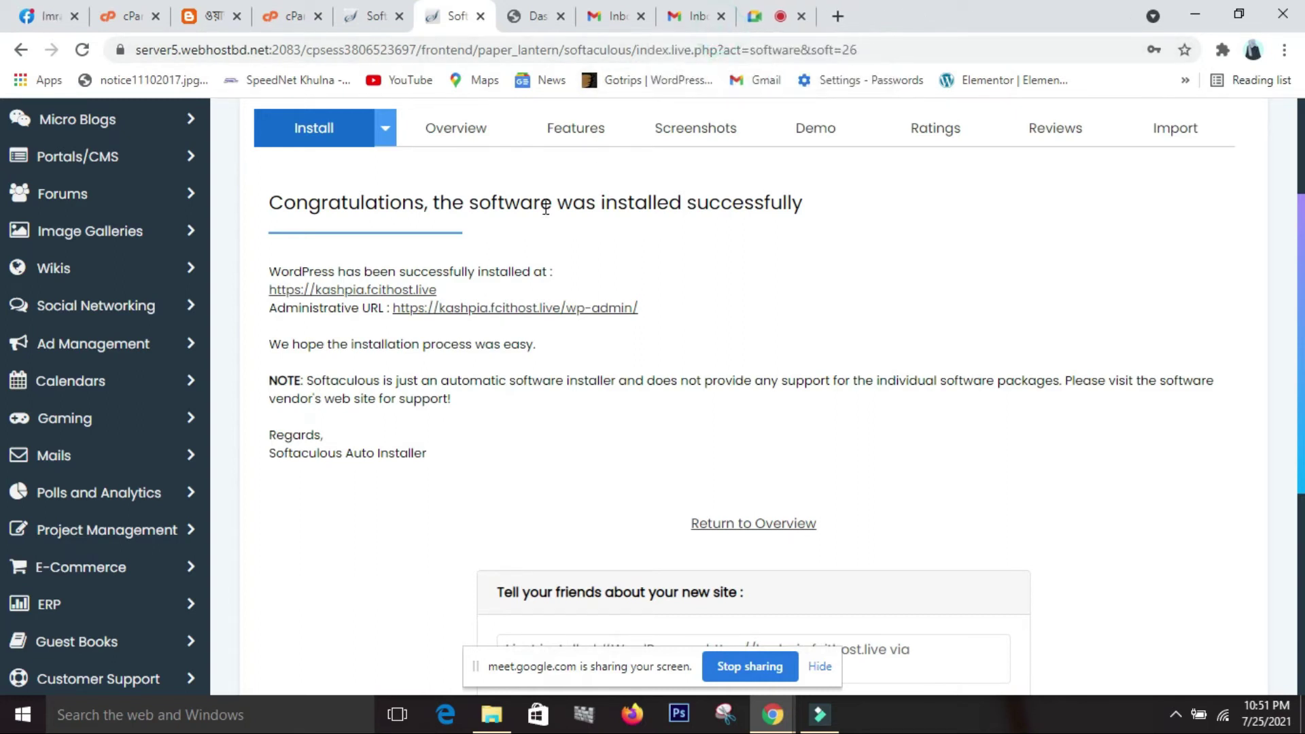
right_click(416, 289)
click(448, 300)
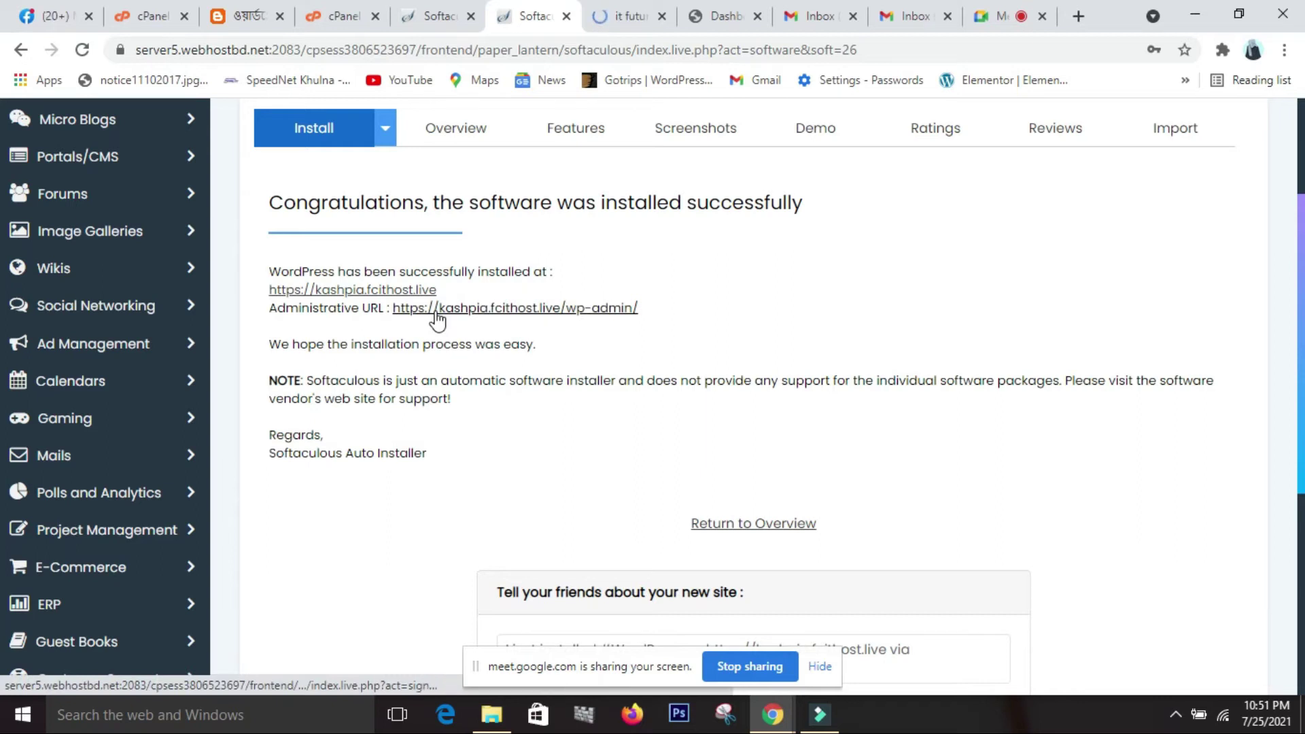
right_click(536, 308)
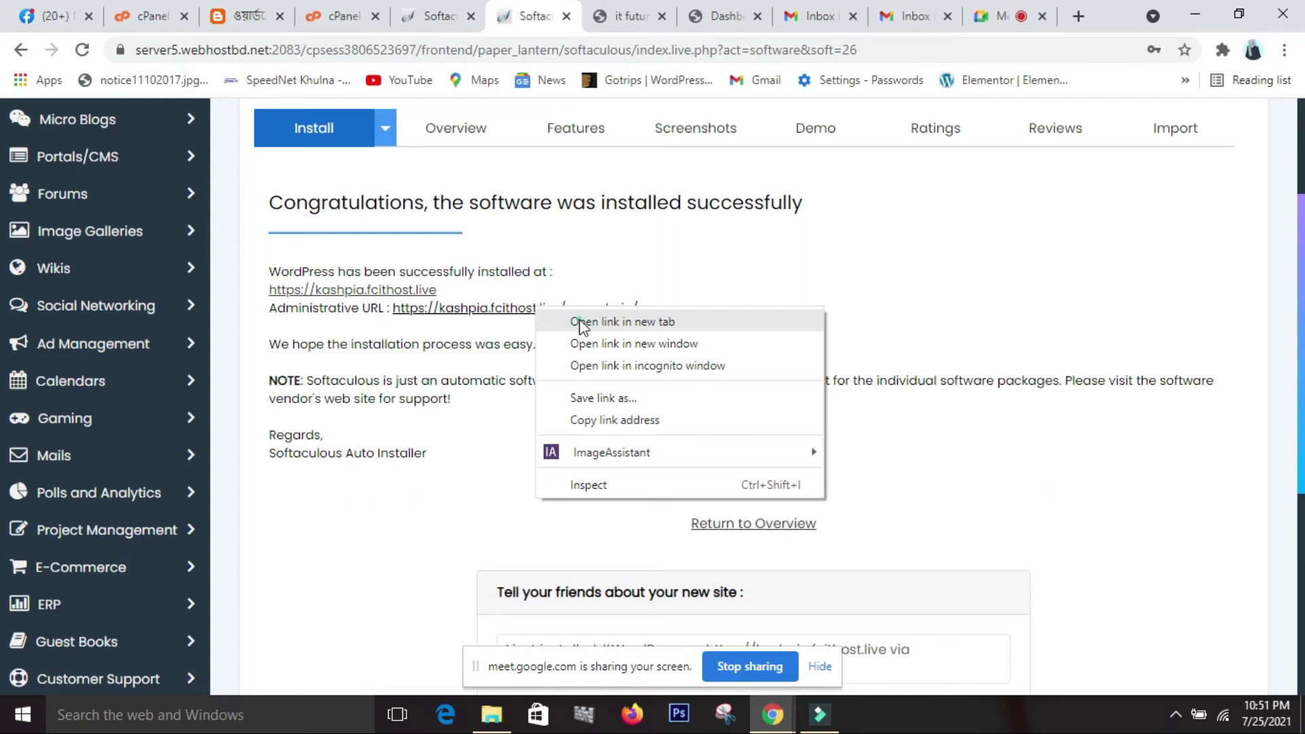
Switch between the kashpia.fcithost.live front page with its Hello world! post and the wp-admin dashboard.
click(581, 323)
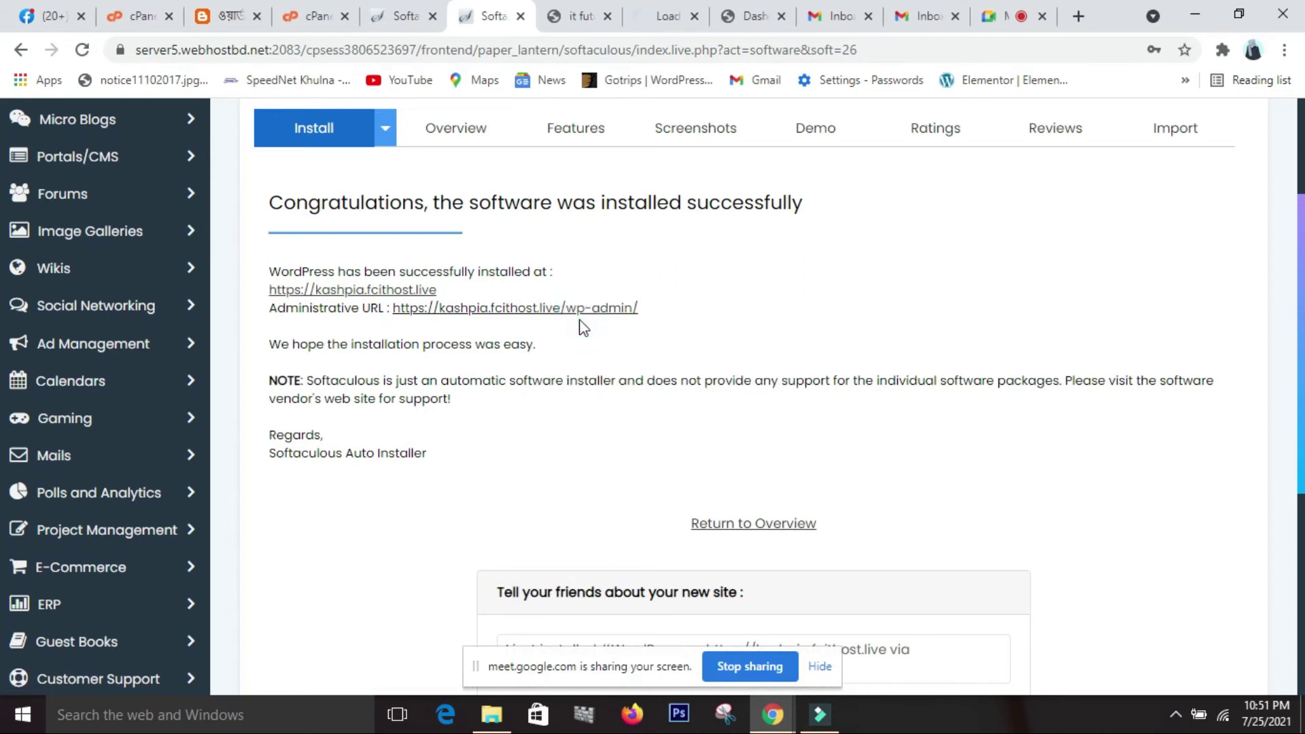
click(558, 16)
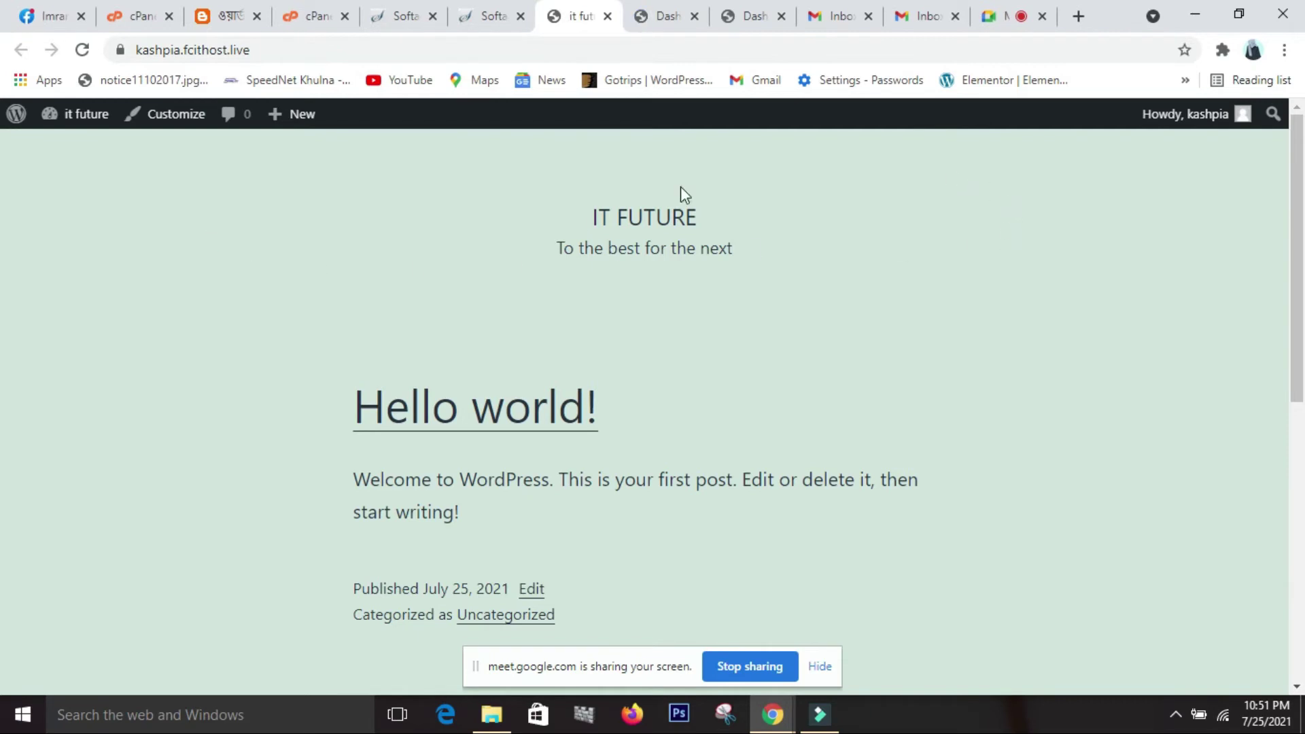
click(676, 13)
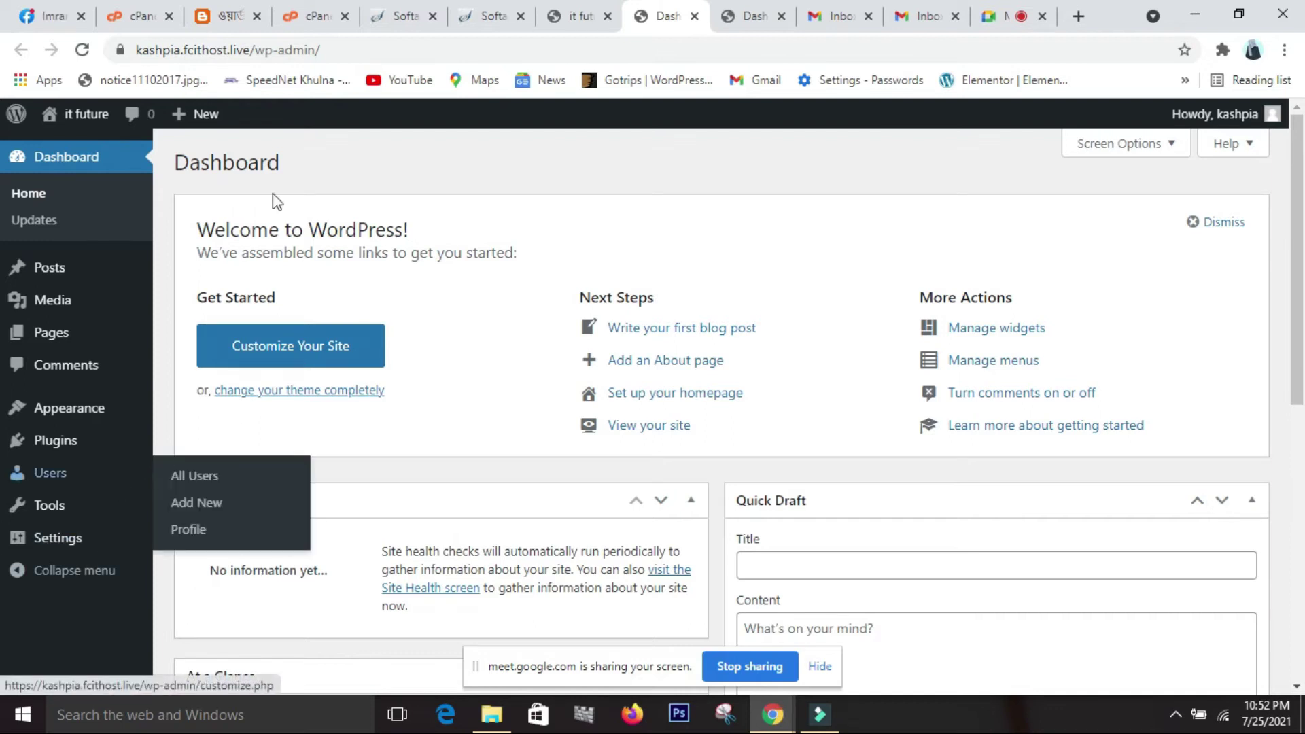
click(581, 17)
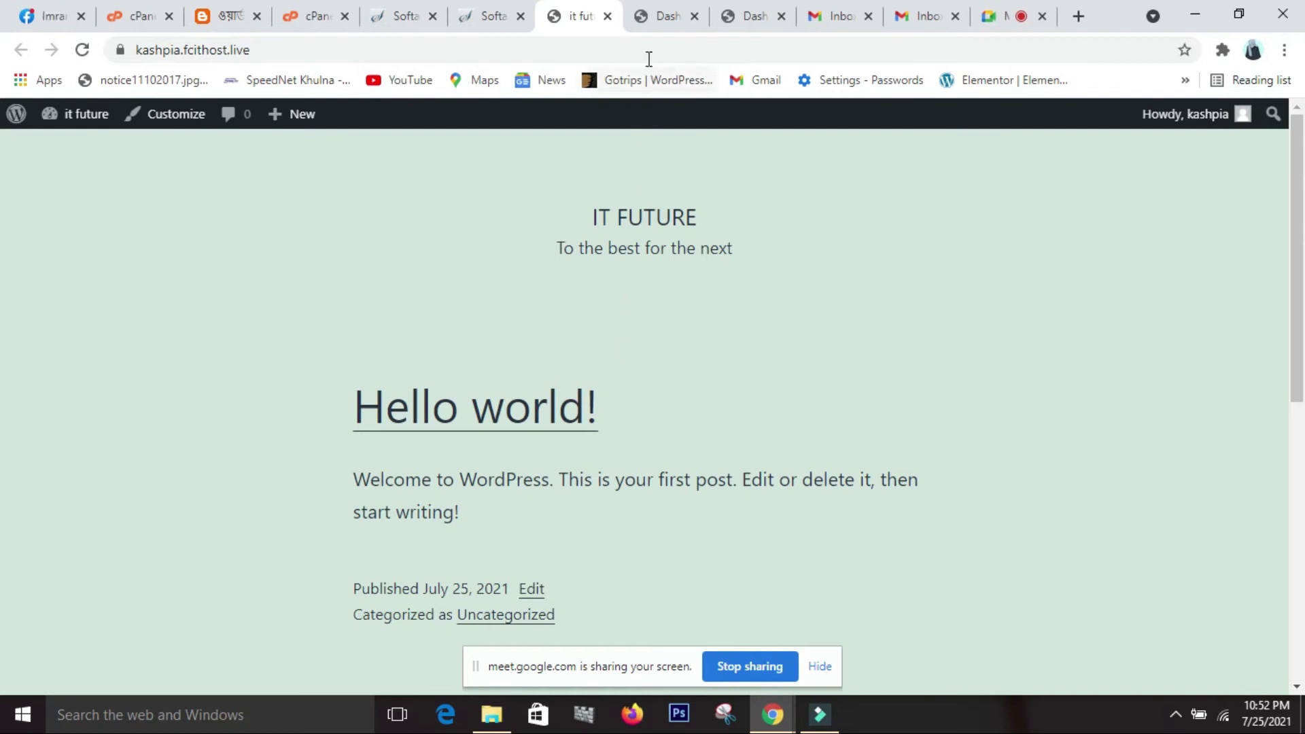
click(664, 26)
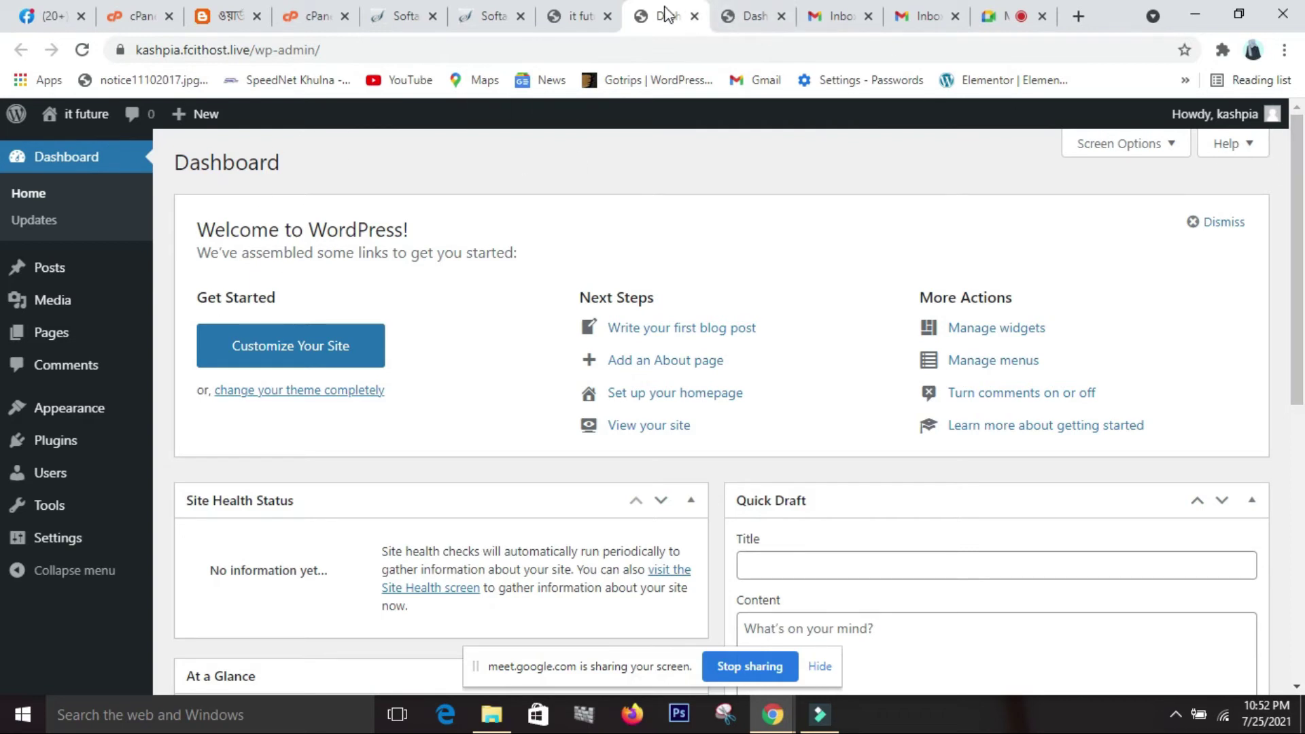
click(565, 19)
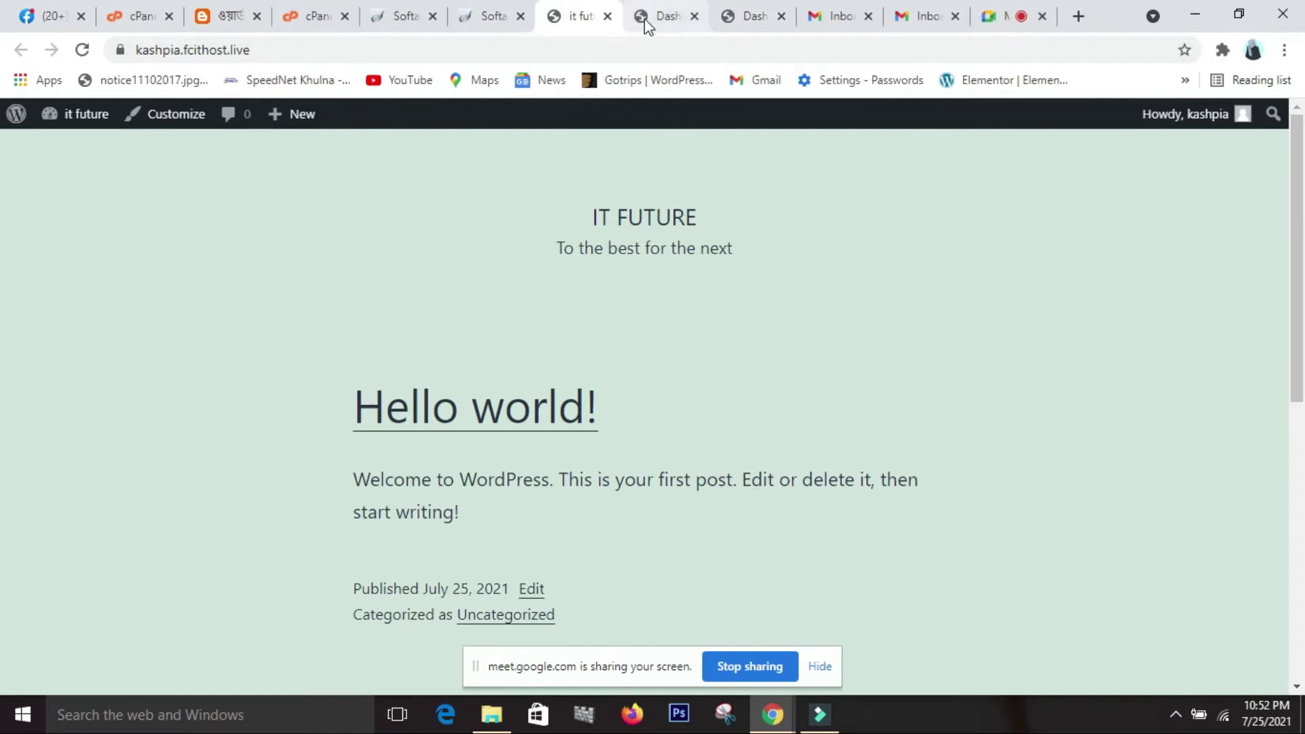
click(740, 16)
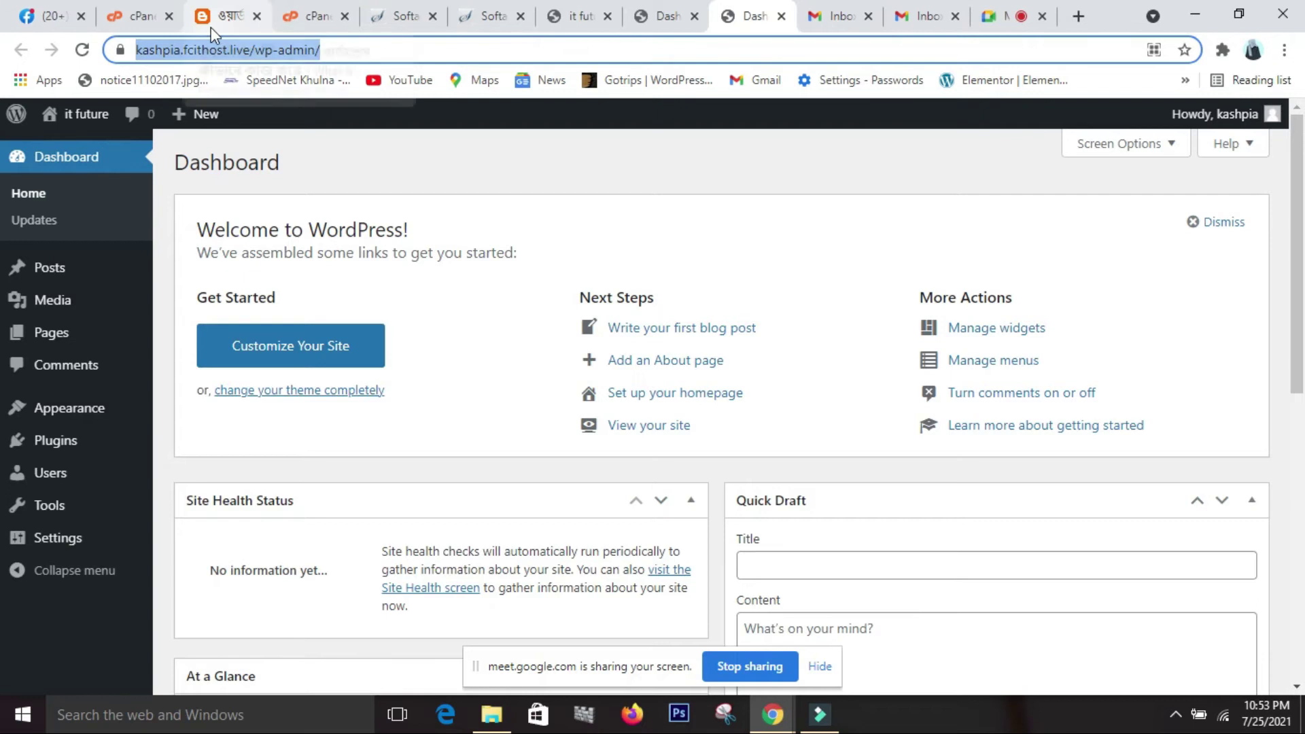
click(579, 17)
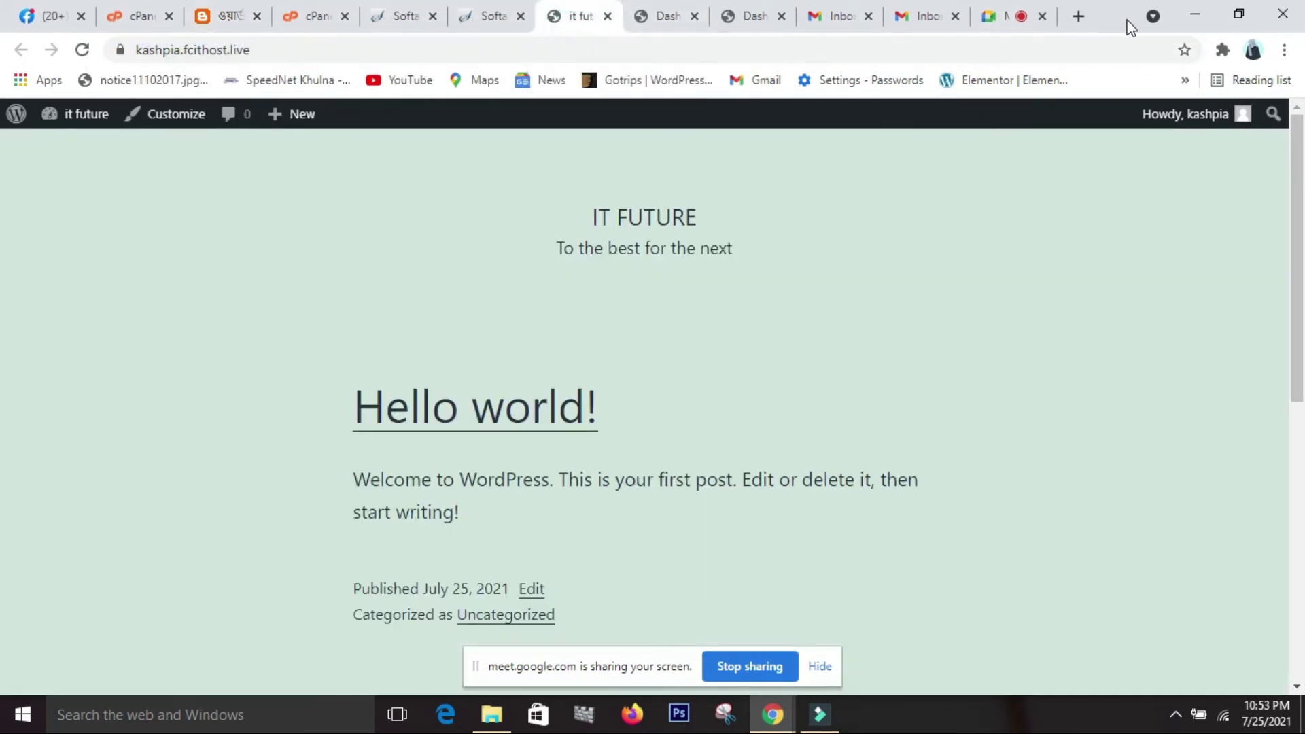
In a new tab, search for IT Future Institute and open its home page.
click(1073, 22)
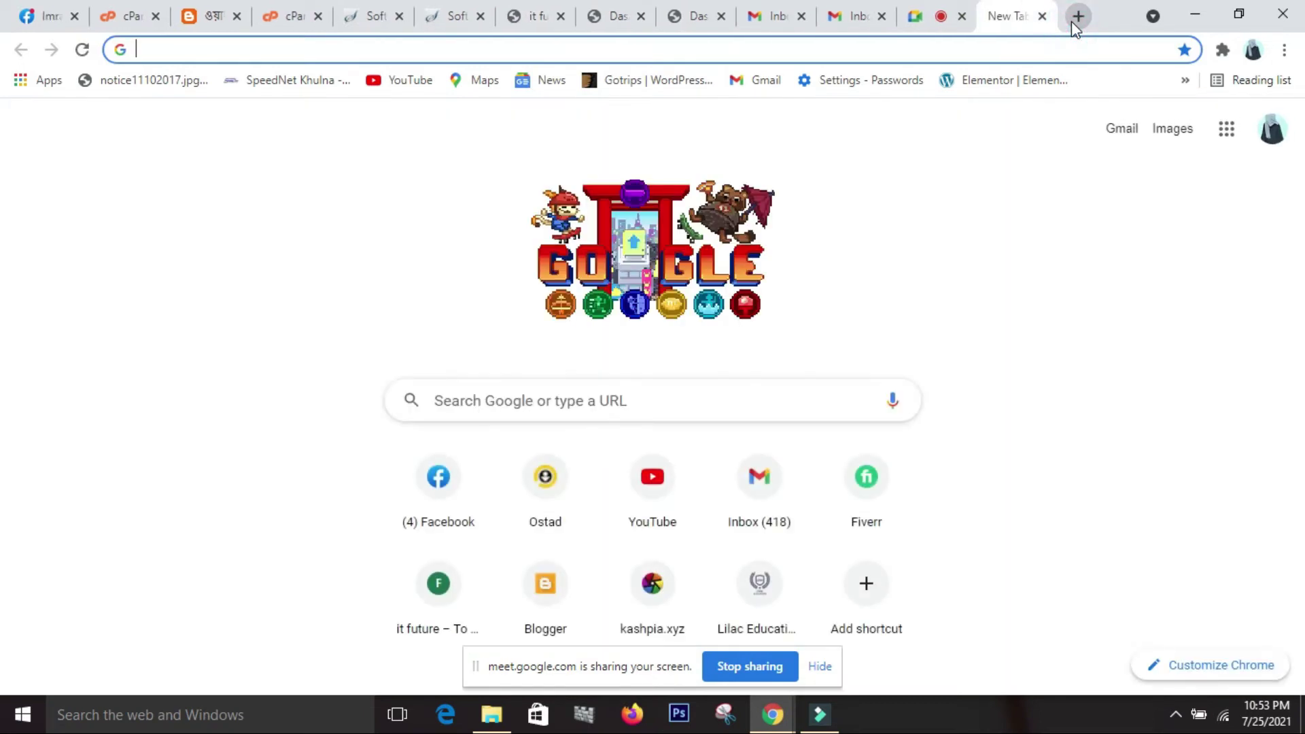
text(it)
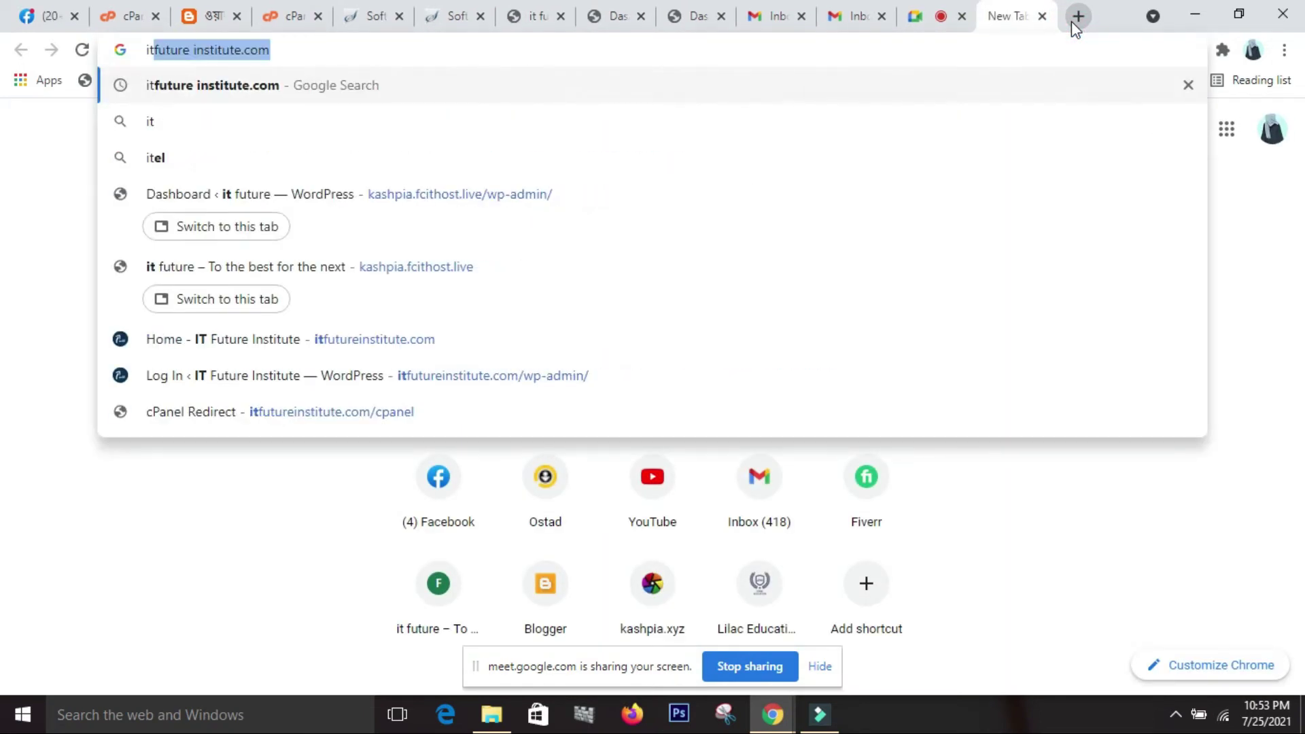
key(Return)
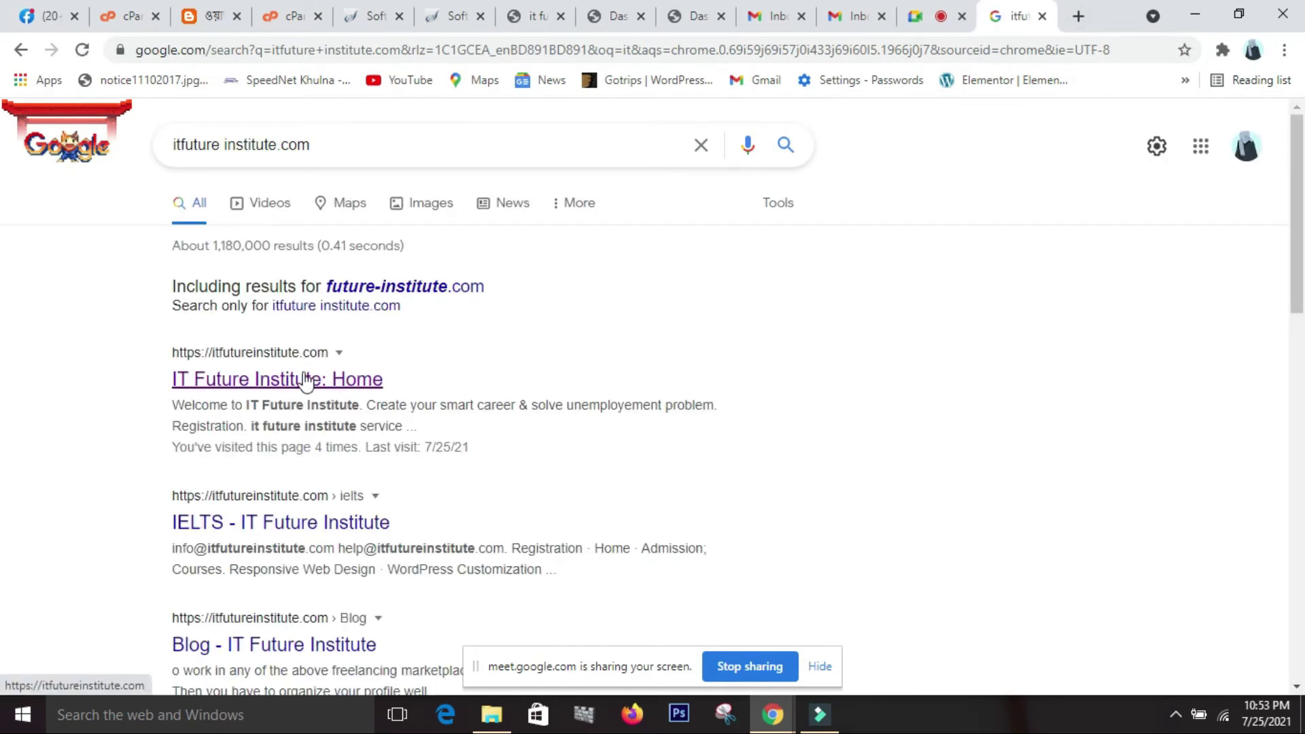
click(304, 379)
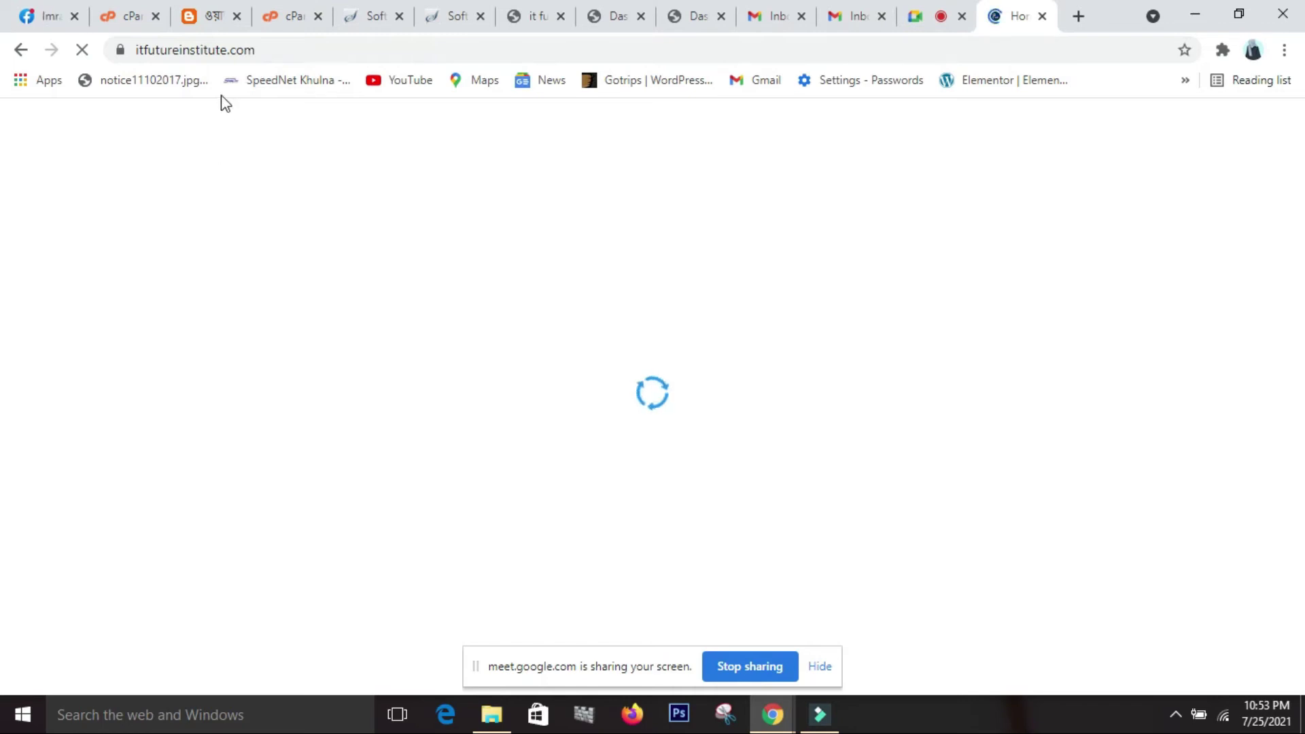
Load itfutureinstitute.com/wp-admin/ in another new tab to reach its login page.
click(271, 51)
key(ctrl+c)
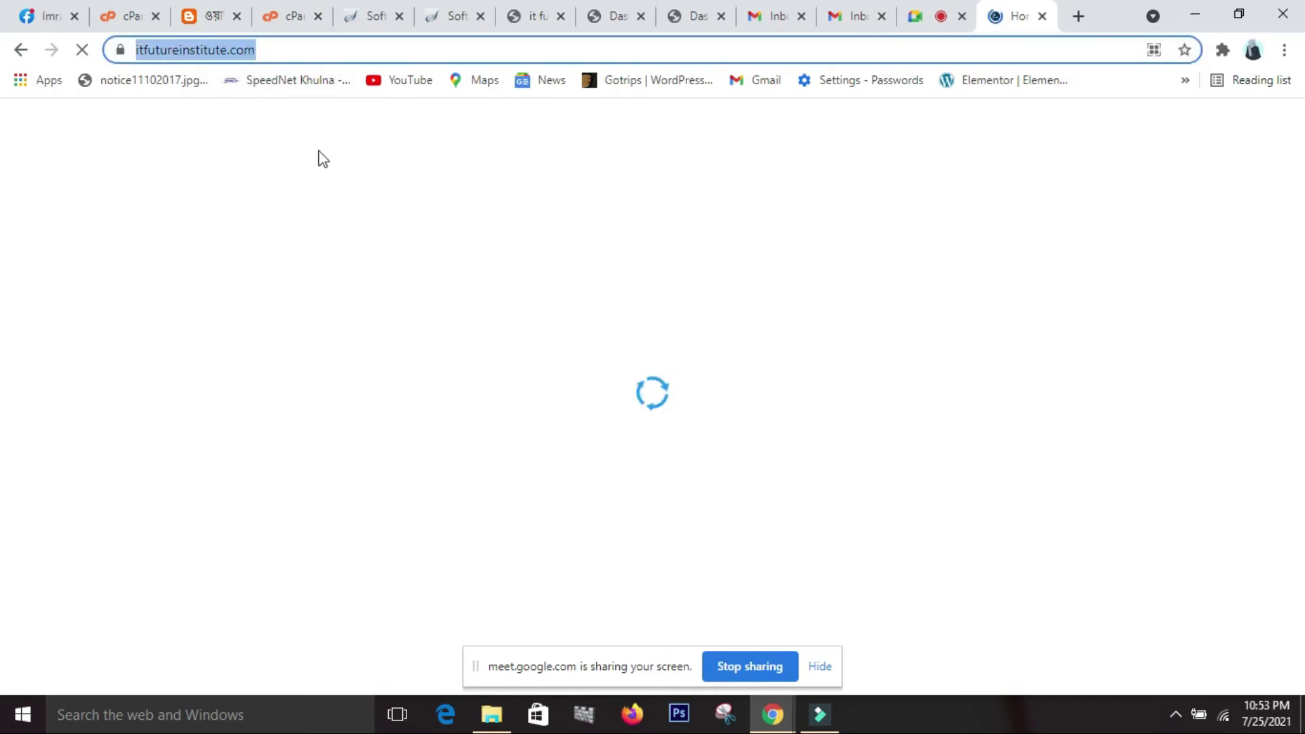
click(1077, 18)
key(ctrl+v)
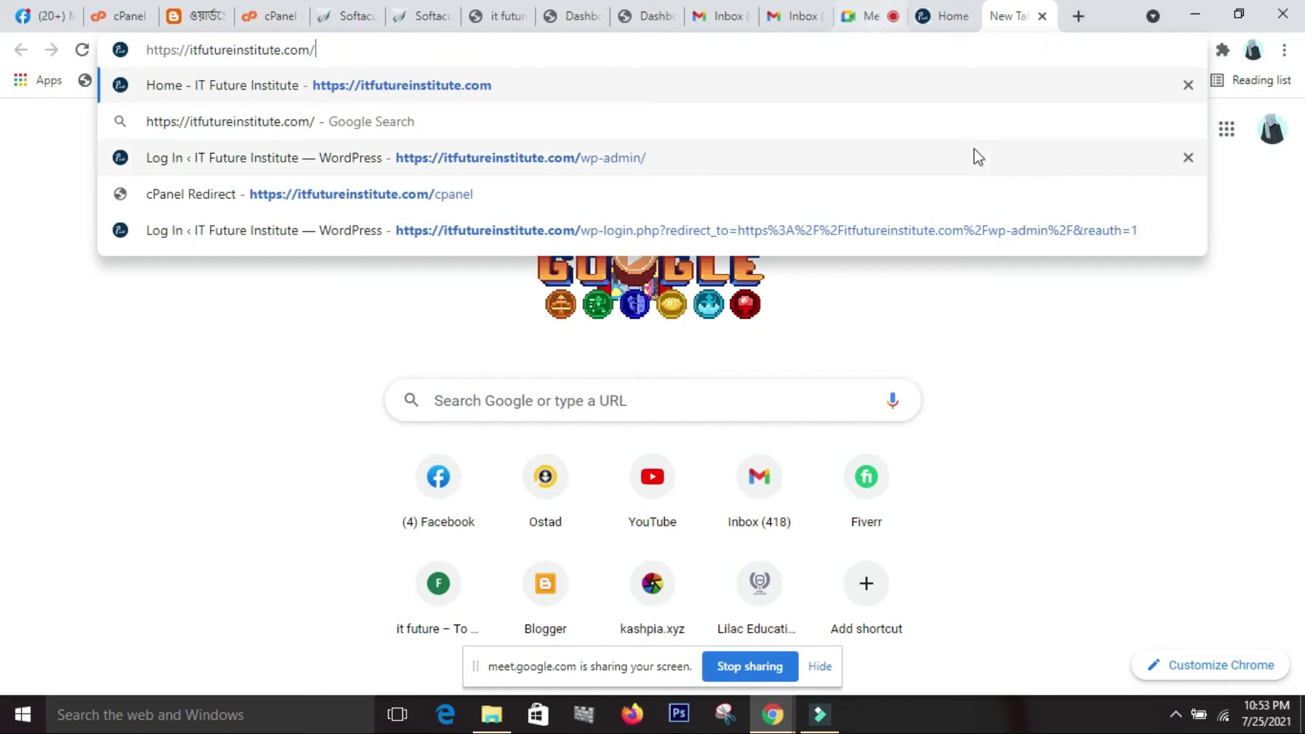
text(wp)
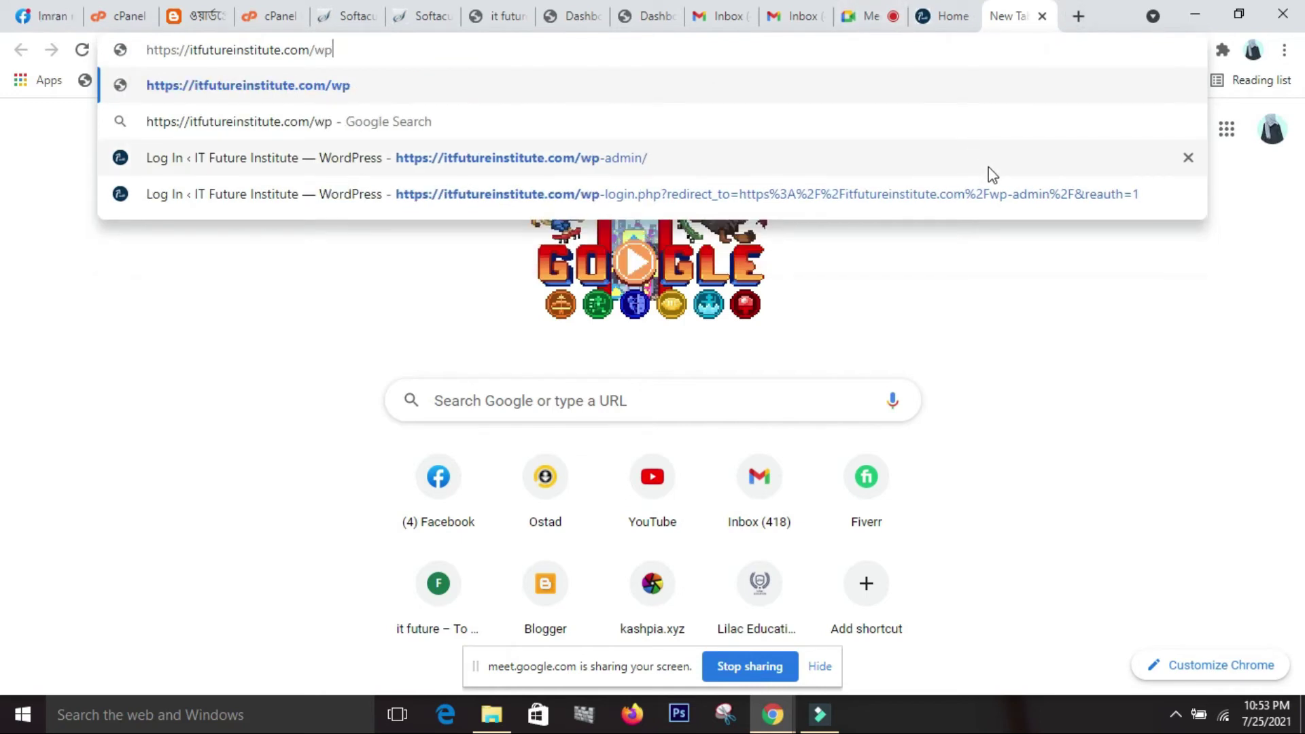
text(-admin)
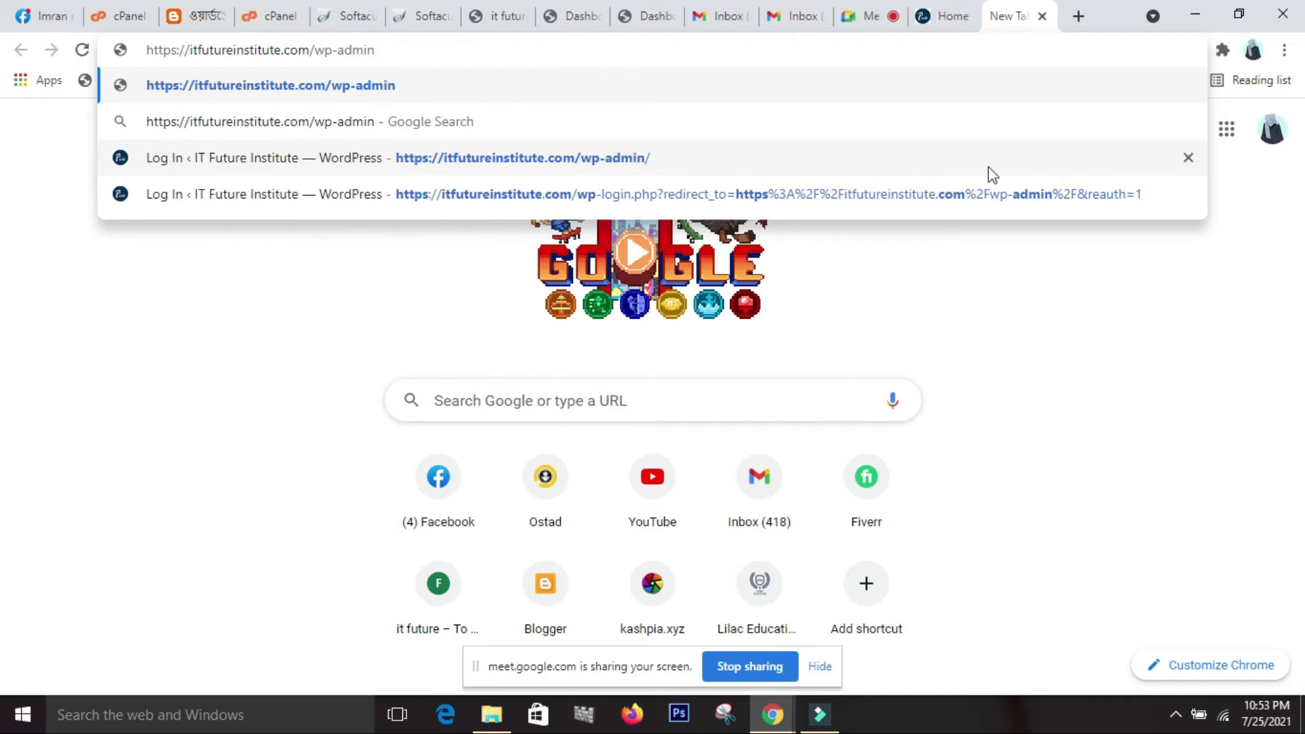
text(/)
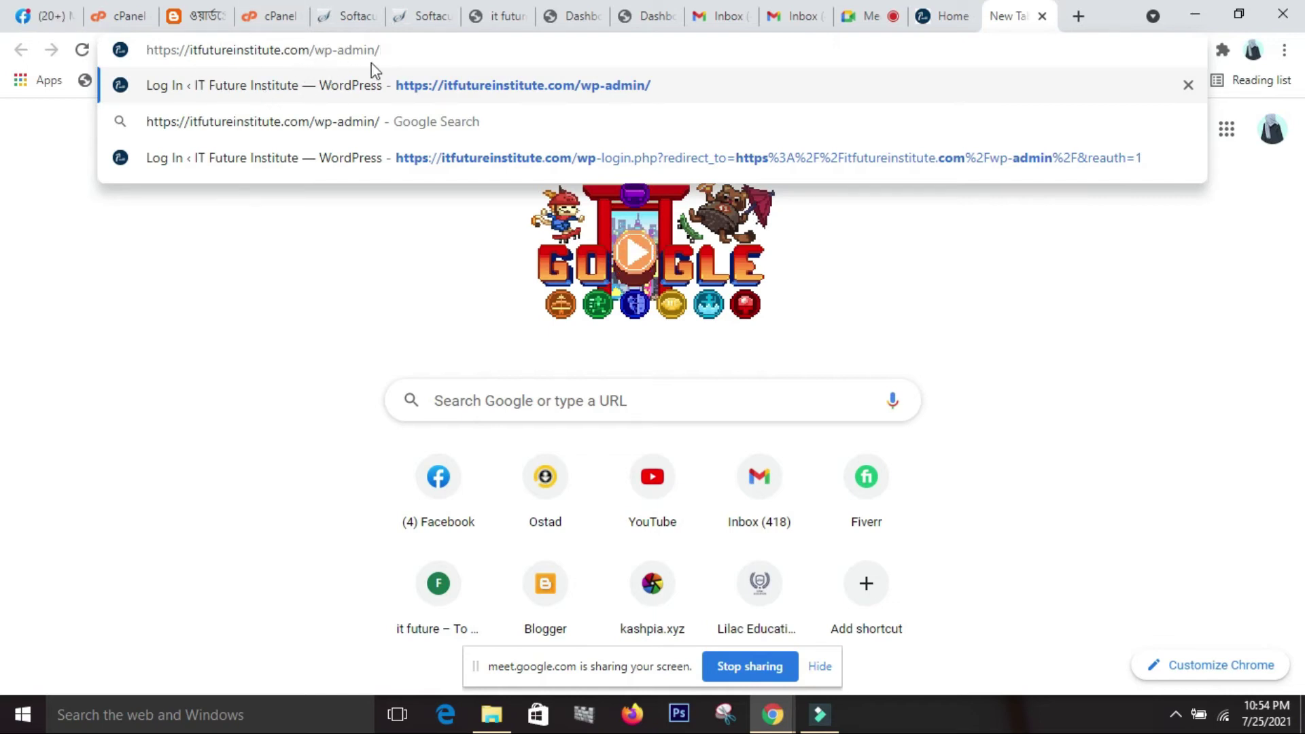
key(Return)
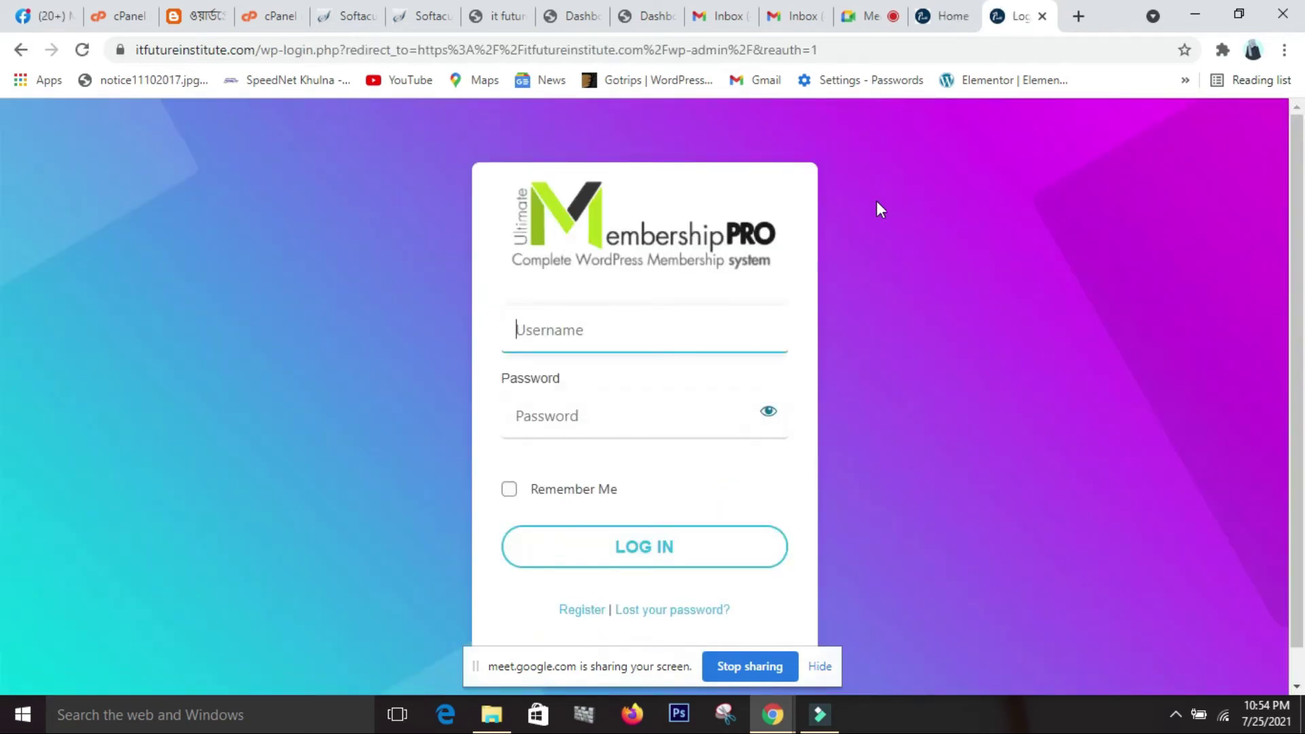
Focus the itfutureinstitute.com login's Username and Password fields without entering anything.
click(573, 436)
click(546, 338)
click(537, 428)
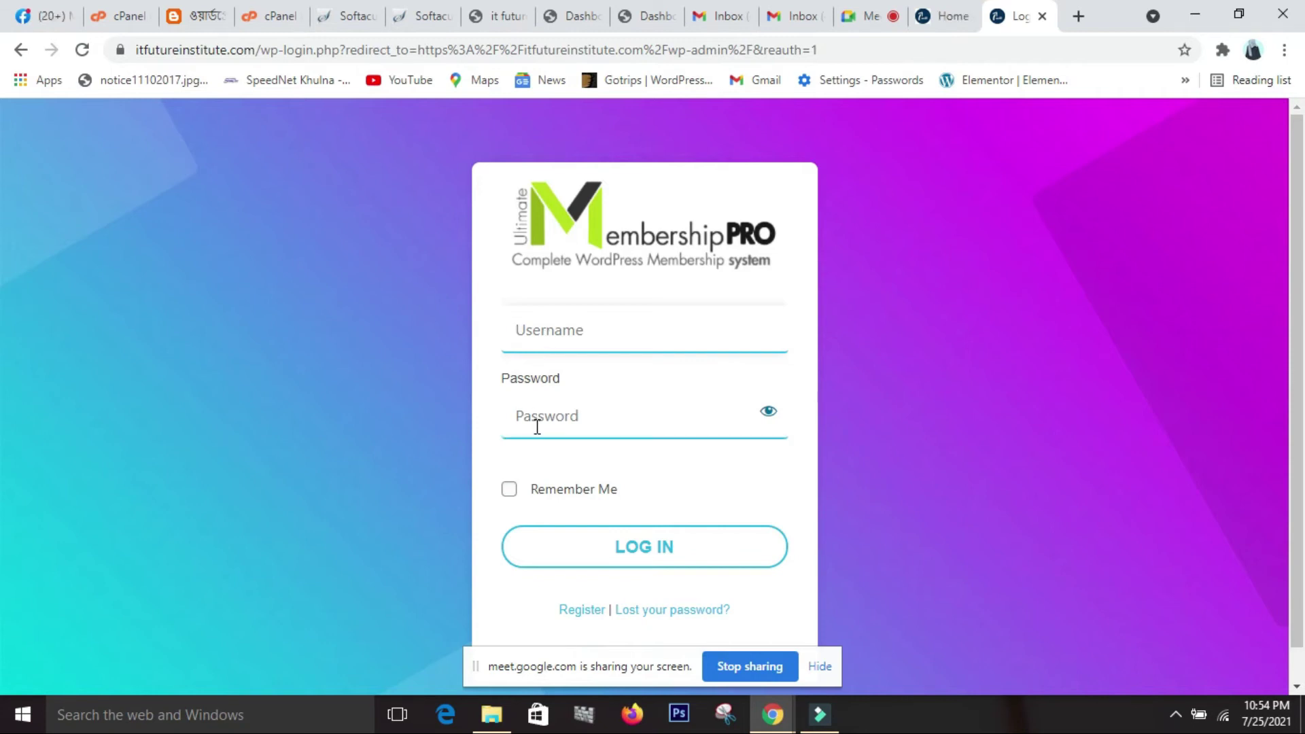
click(559, 353)
click(574, 416)
Back on the Softaculous WordPress install form, hide the admin password.
click(347, 21)
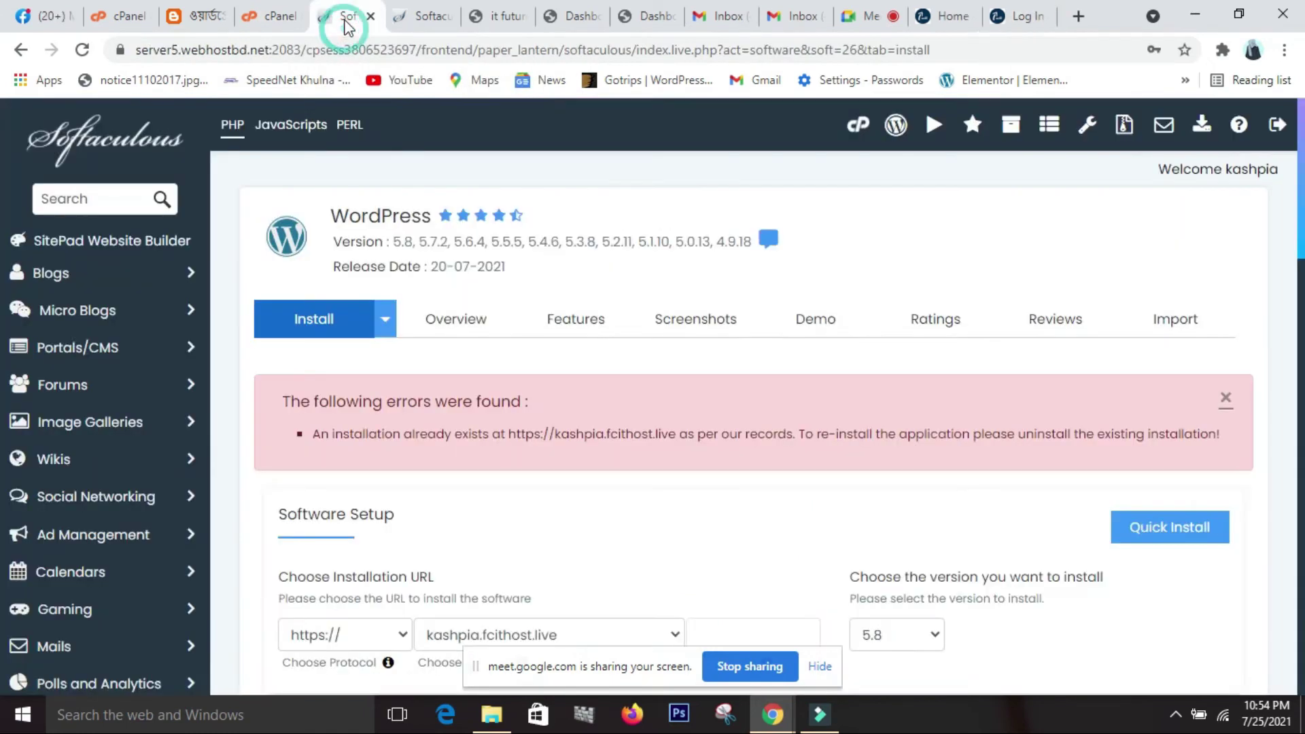
scroll(866, 537, down, 2)
scroll(866, 537, down, 8)
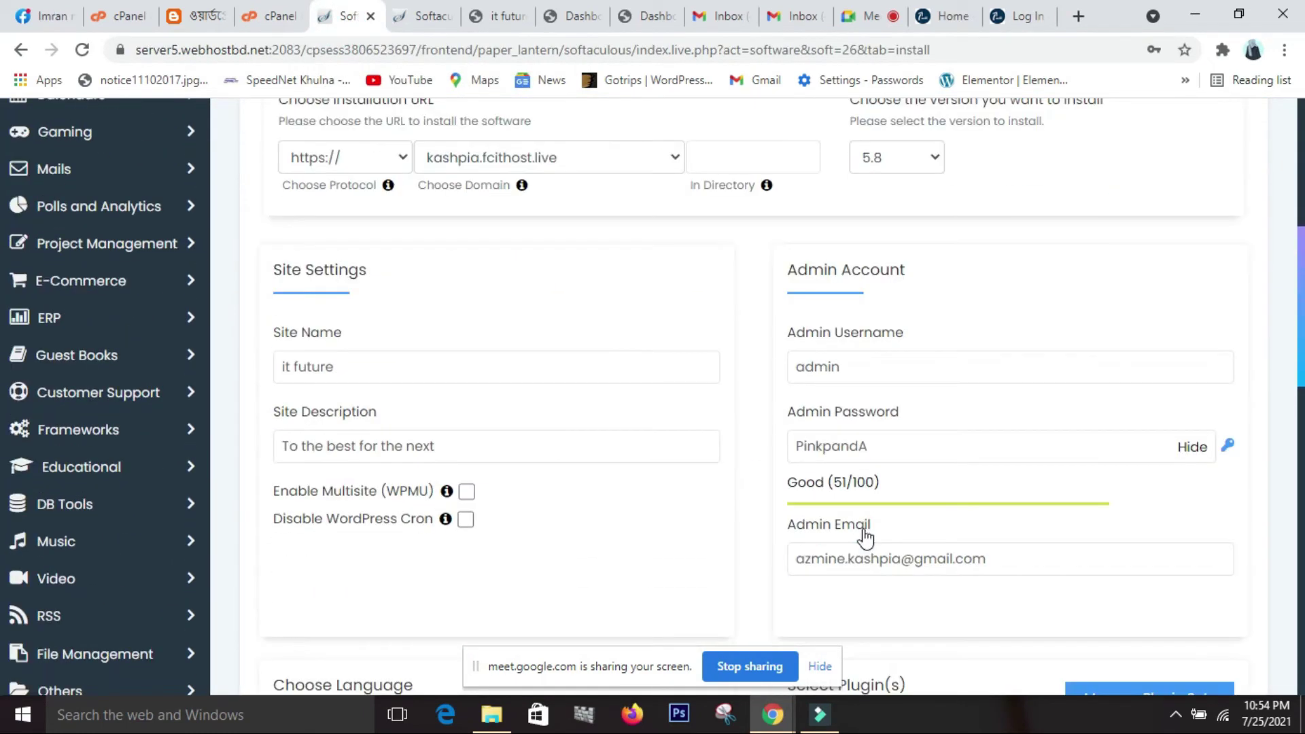
scroll(866, 535, down, 1)
click(866, 535)
scroll(947, 510, up, 3)
click(1193, 449)
Clear and retype 'admin' as the Admin Username, then move into the Admin Email field.
scroll(866, 422, up, 1)
click(859, 448)
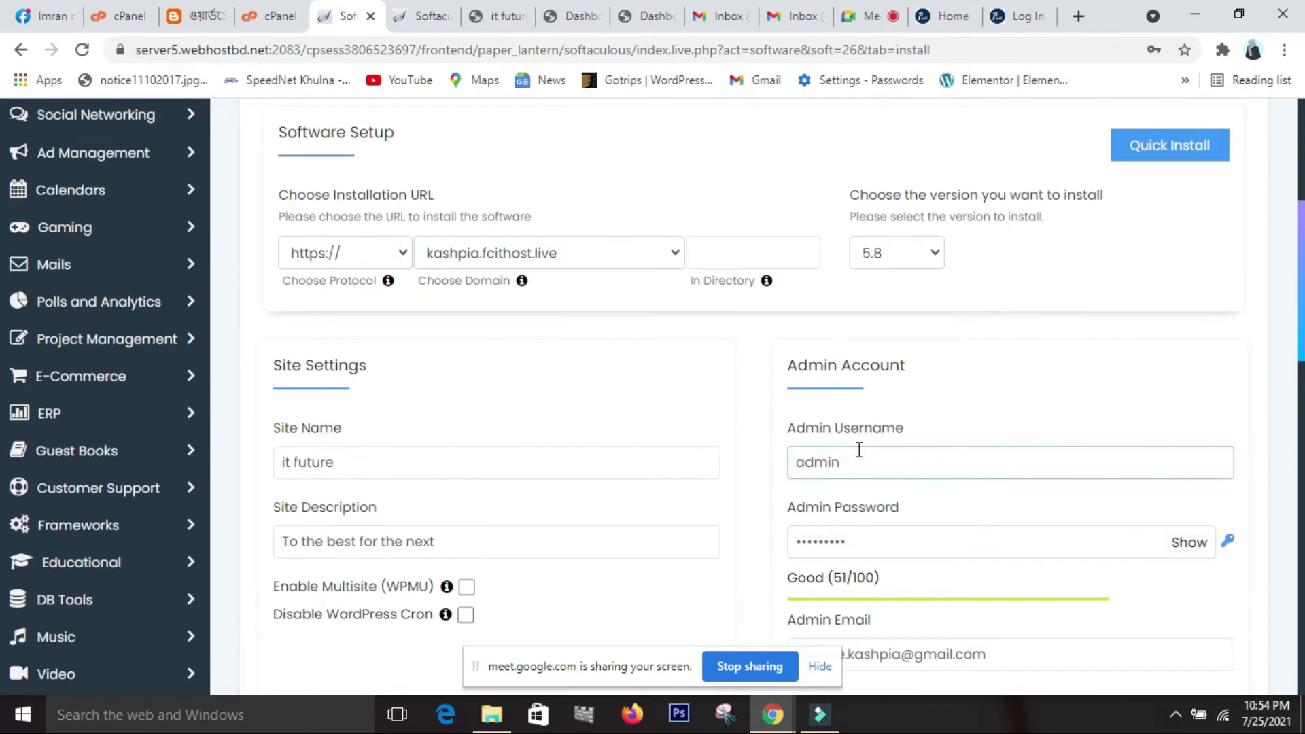
key(Return)
key(ctrl+a)
key(BackSpace)
scroll(853, 463, down, 4)
text(admin)
key(Tab)
click(807, 545)
click(815, 528)
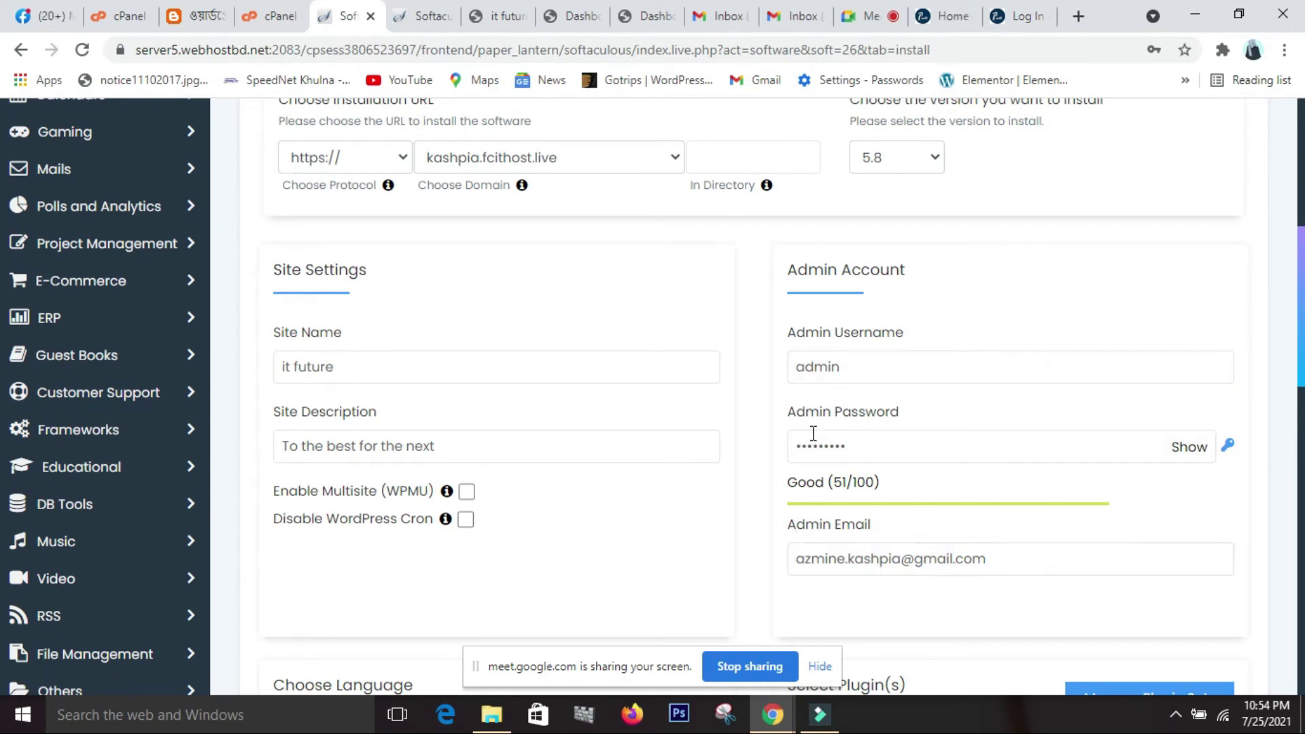
click(873, 546)
Glance at the IT Future Institute login page, then show the kashpia.fcithost.live/wp-admin/ Dashboard.
click(1019, 24)
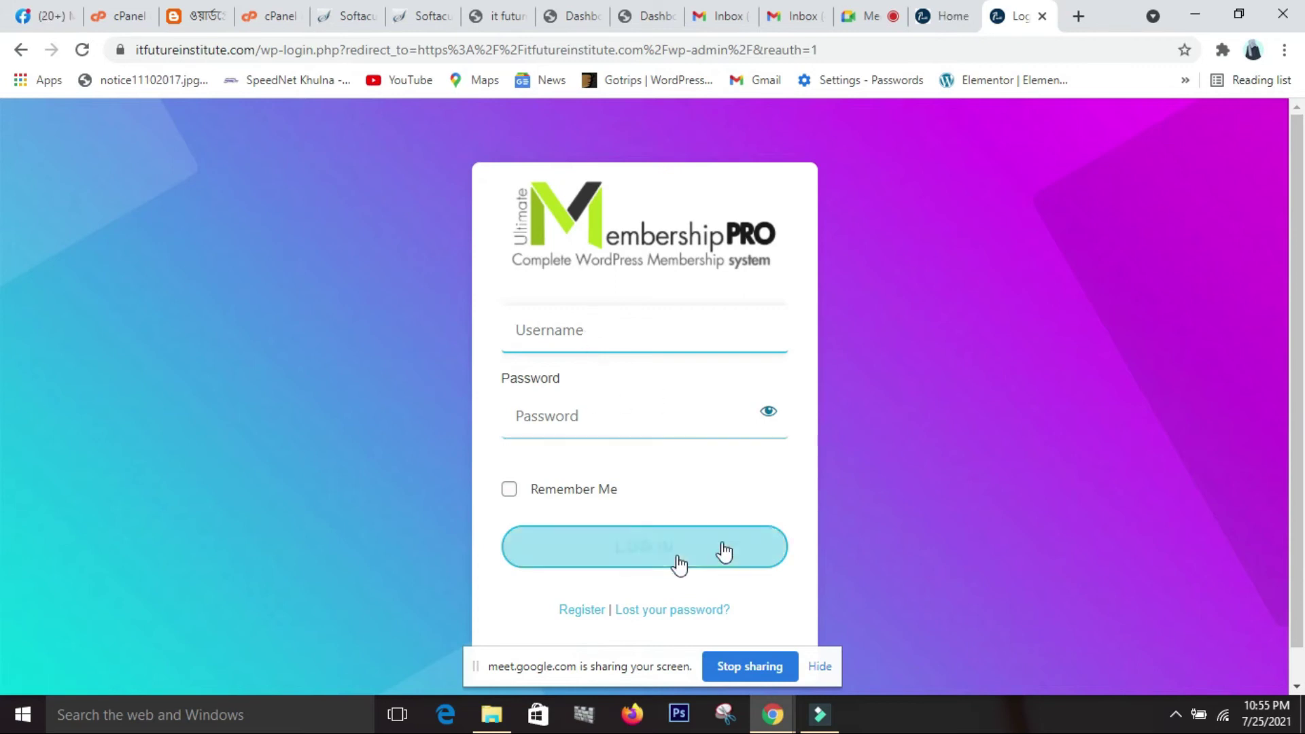
scroll(797, 527, down, 1)
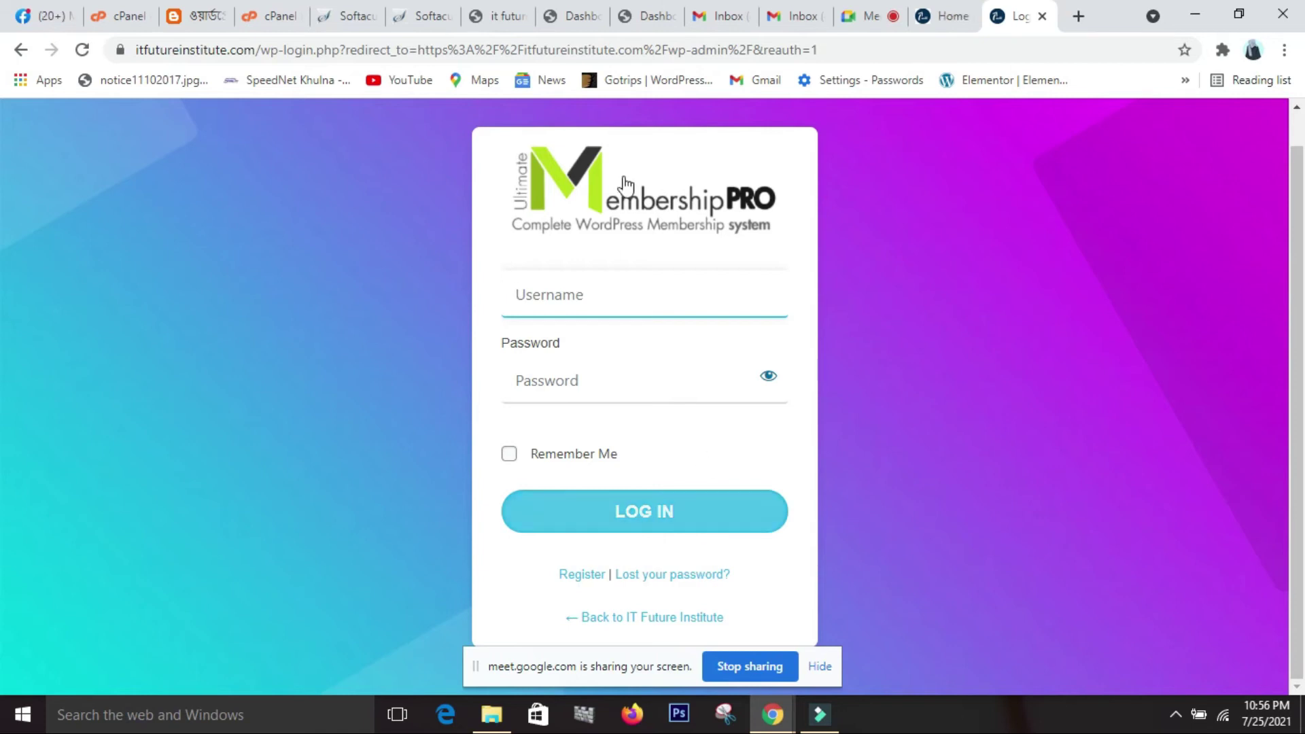
click(582, 21)
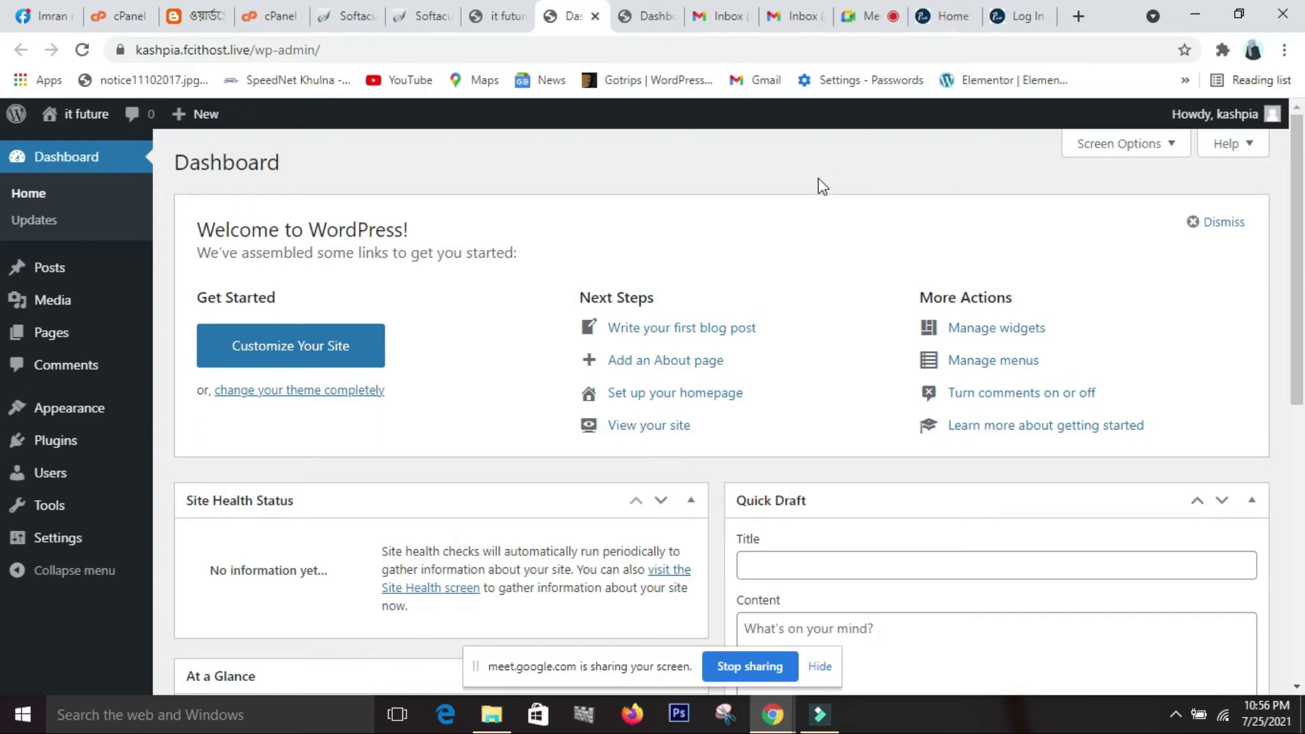
Look through the Softaculous WordPress install form, including the admin password field.
scroll(819, 185, down, 2)
scroll(820, 185, up, 2)
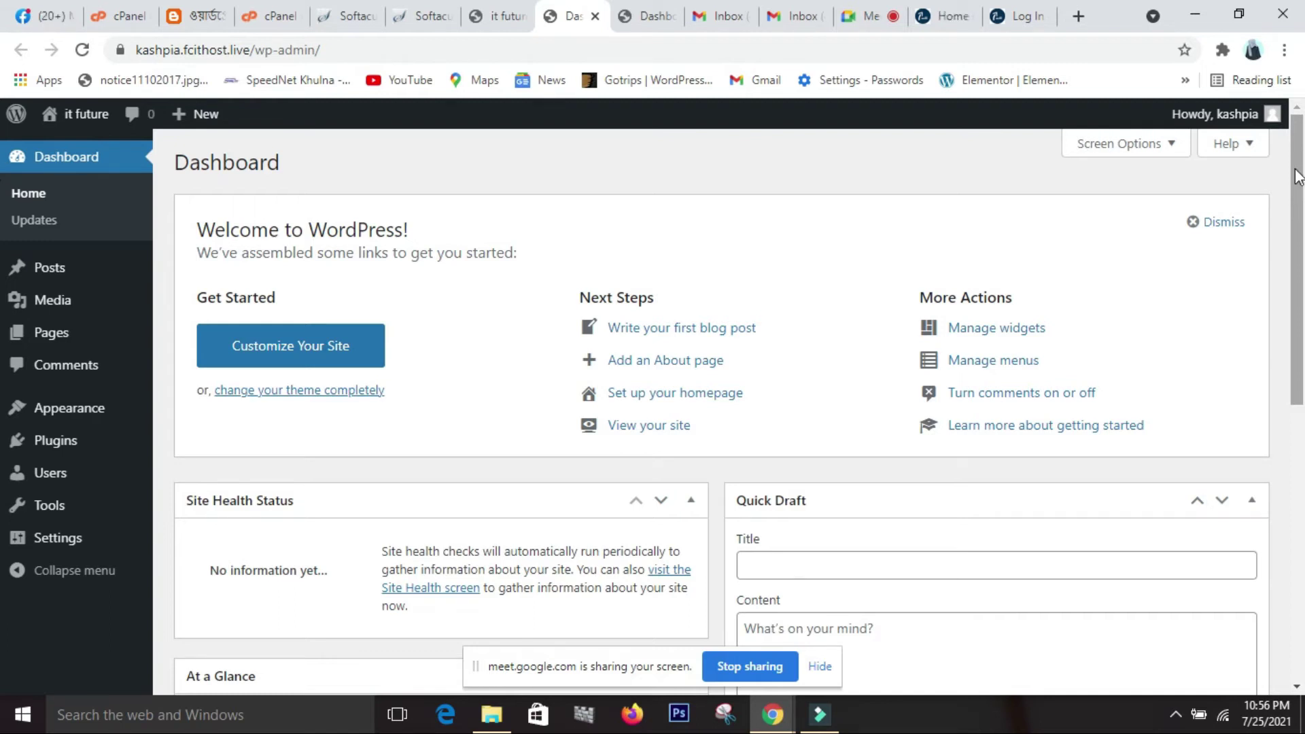
click(351, 10)
click(1007, 442)
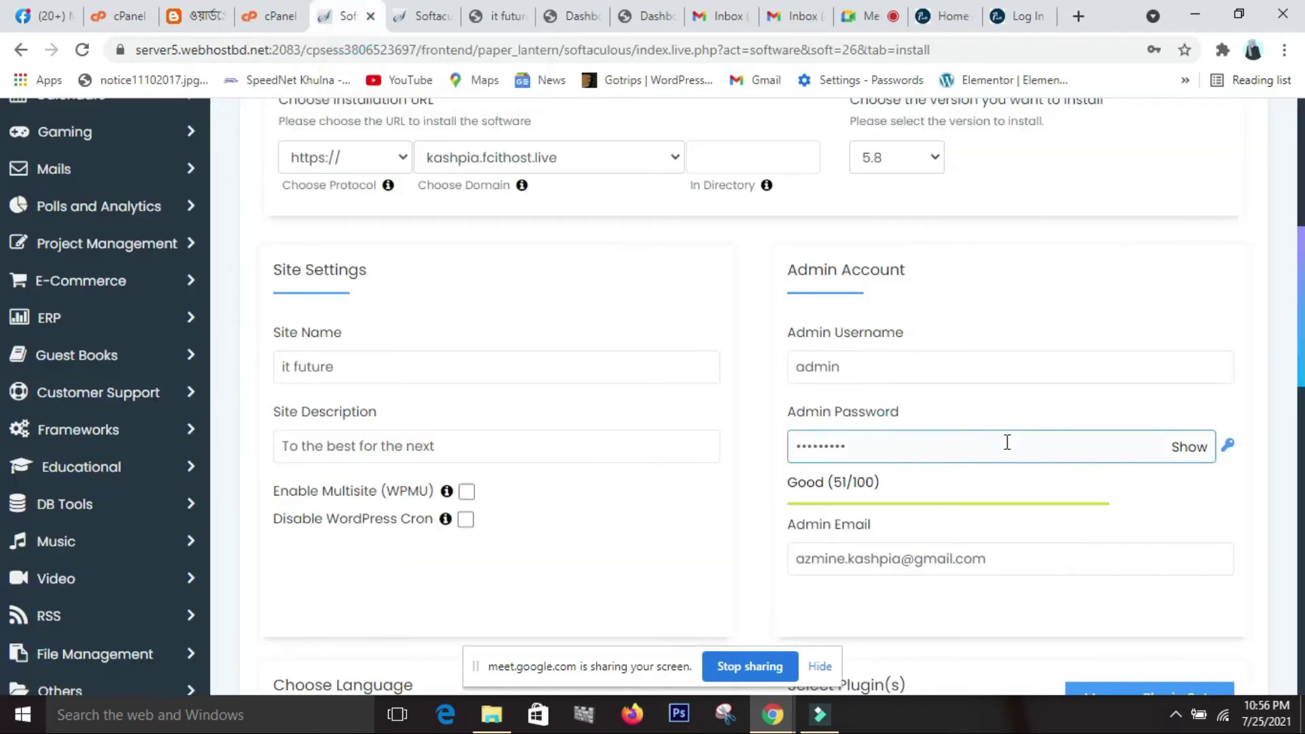
scroll(1007, 442, up, 5)
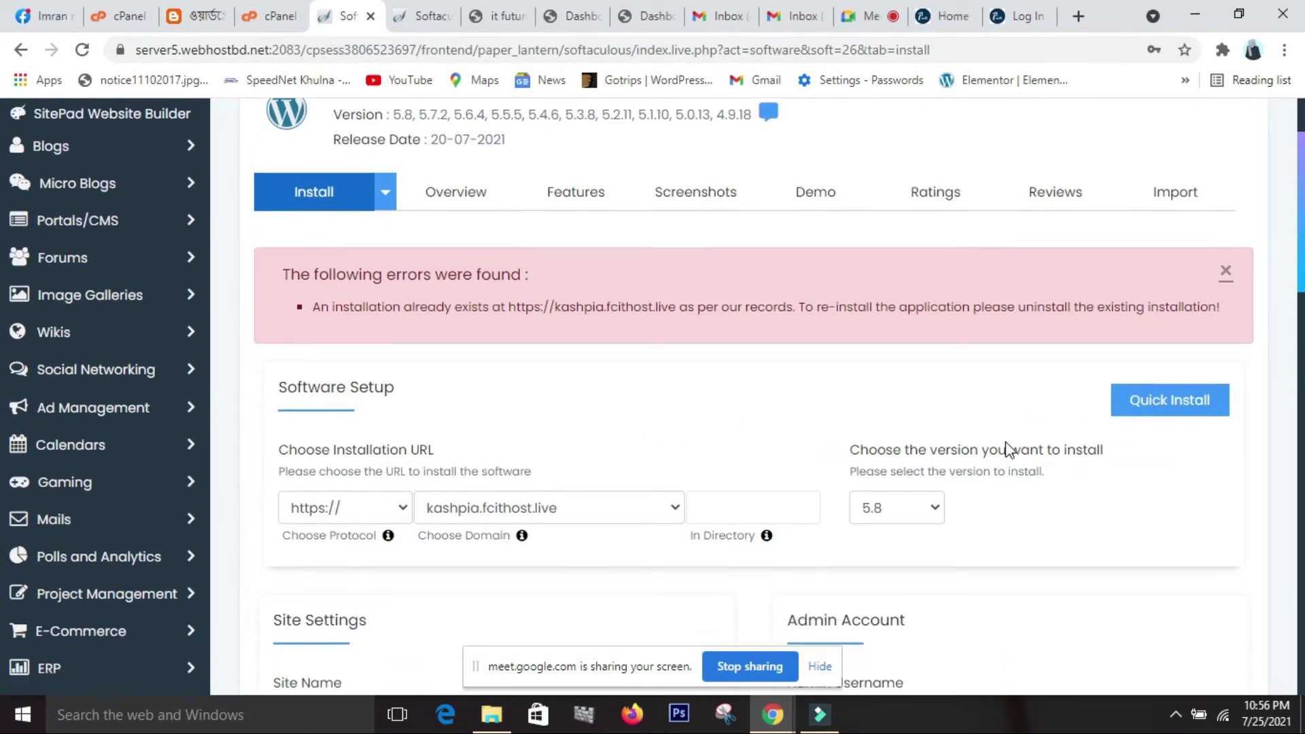
scroll(1007, 449, down, 5)
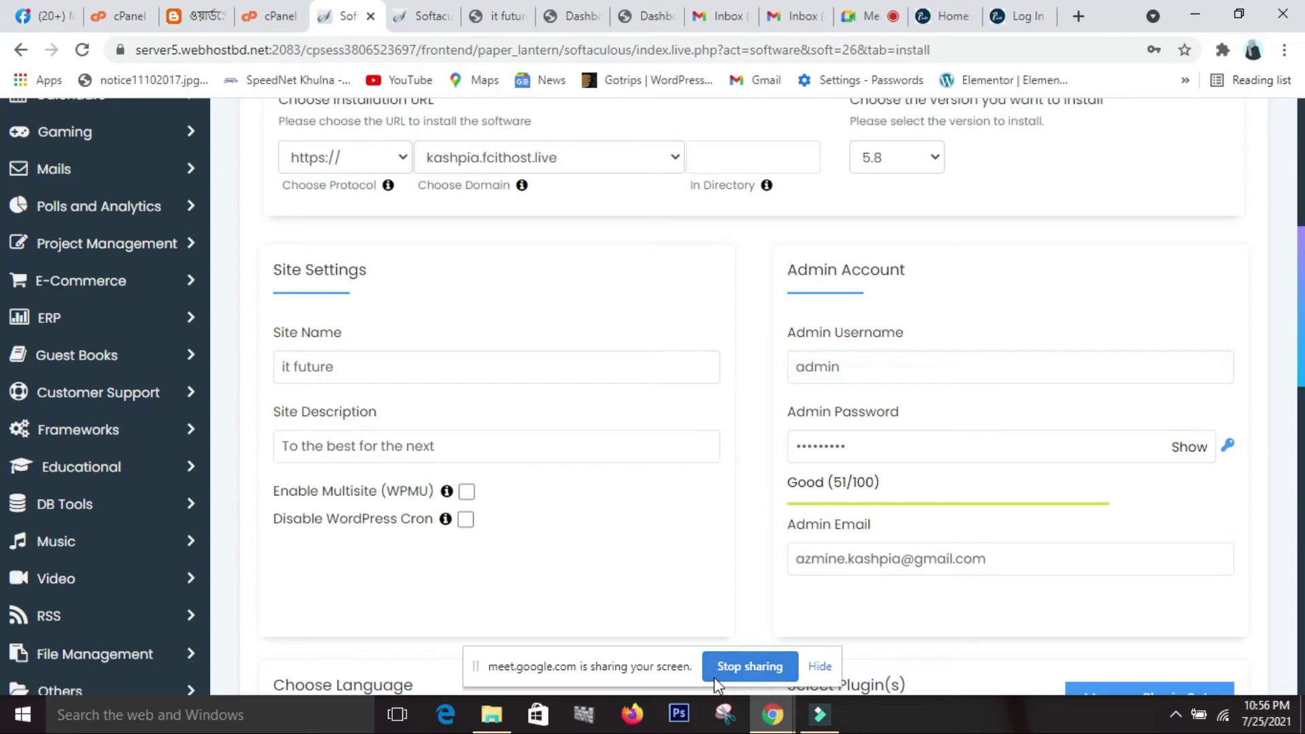
scroll(952, 652, down, 14)
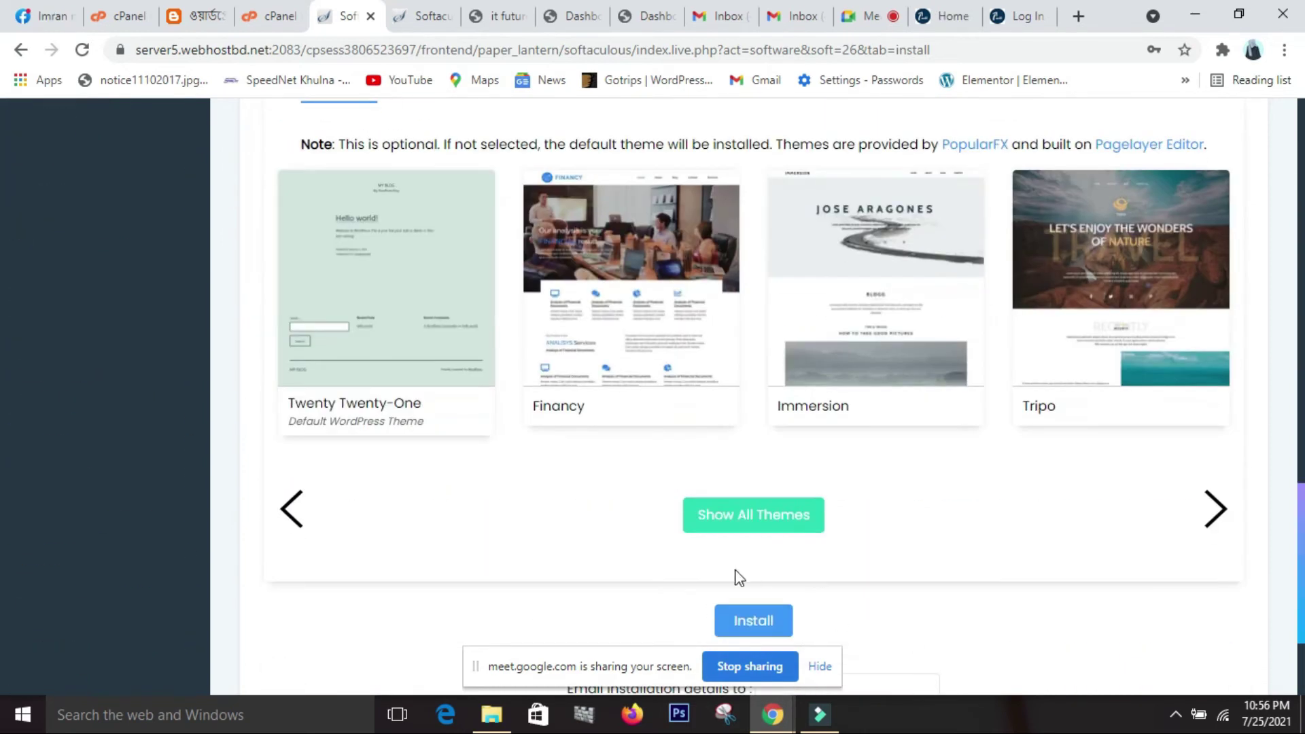
scroll(740, 564, down, 3)
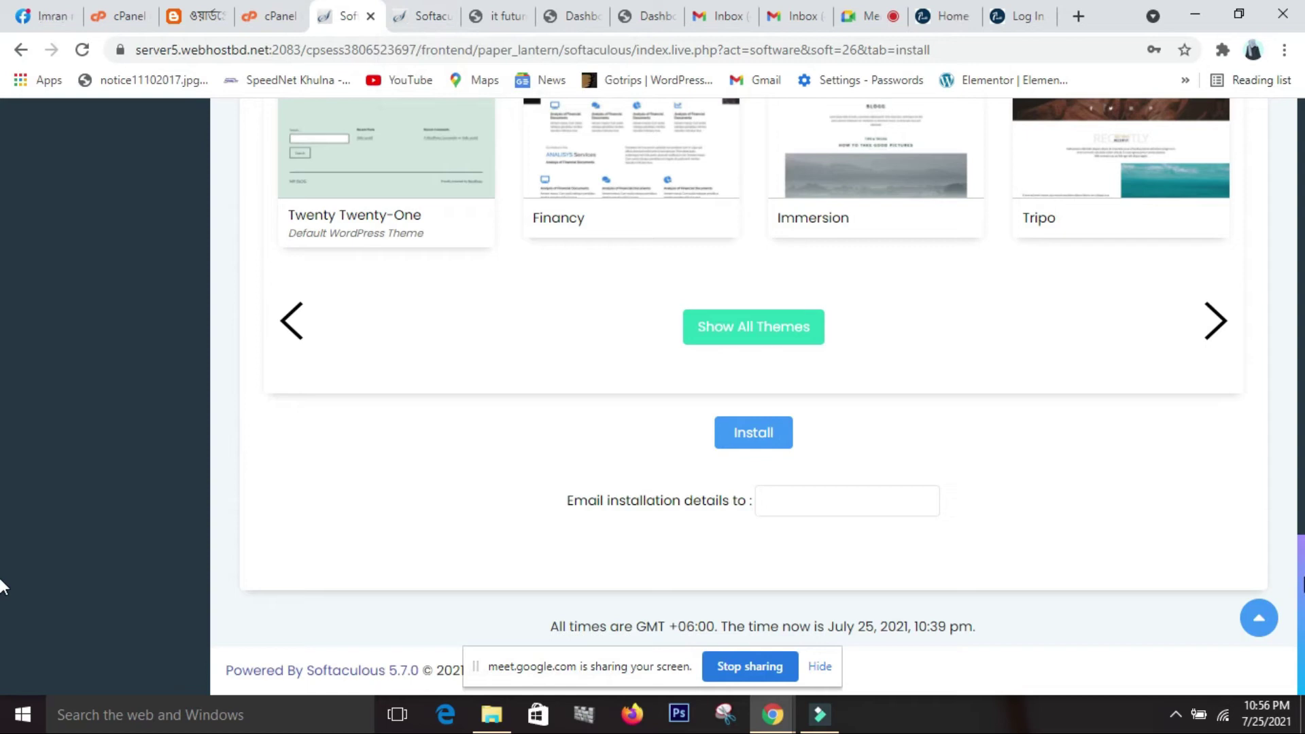
scroll(544, 489, up, 15)
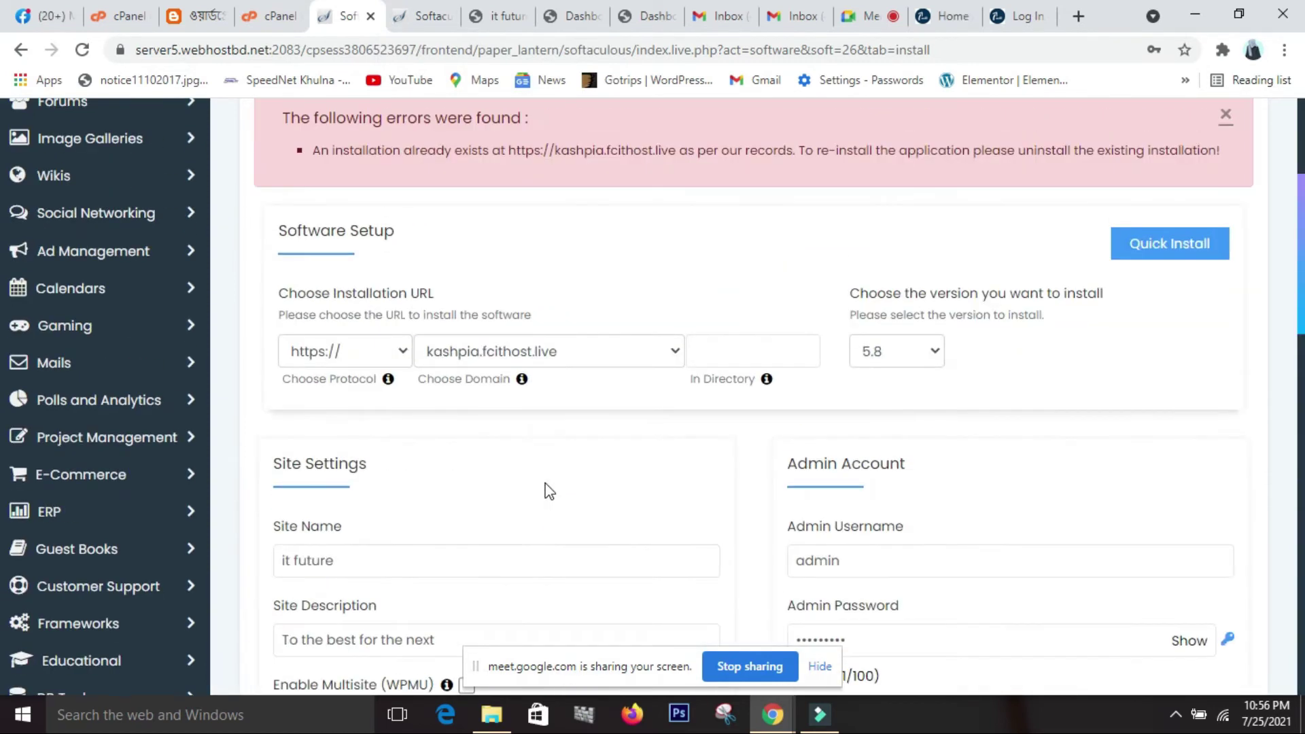
scroll(549, 491, up, 4)
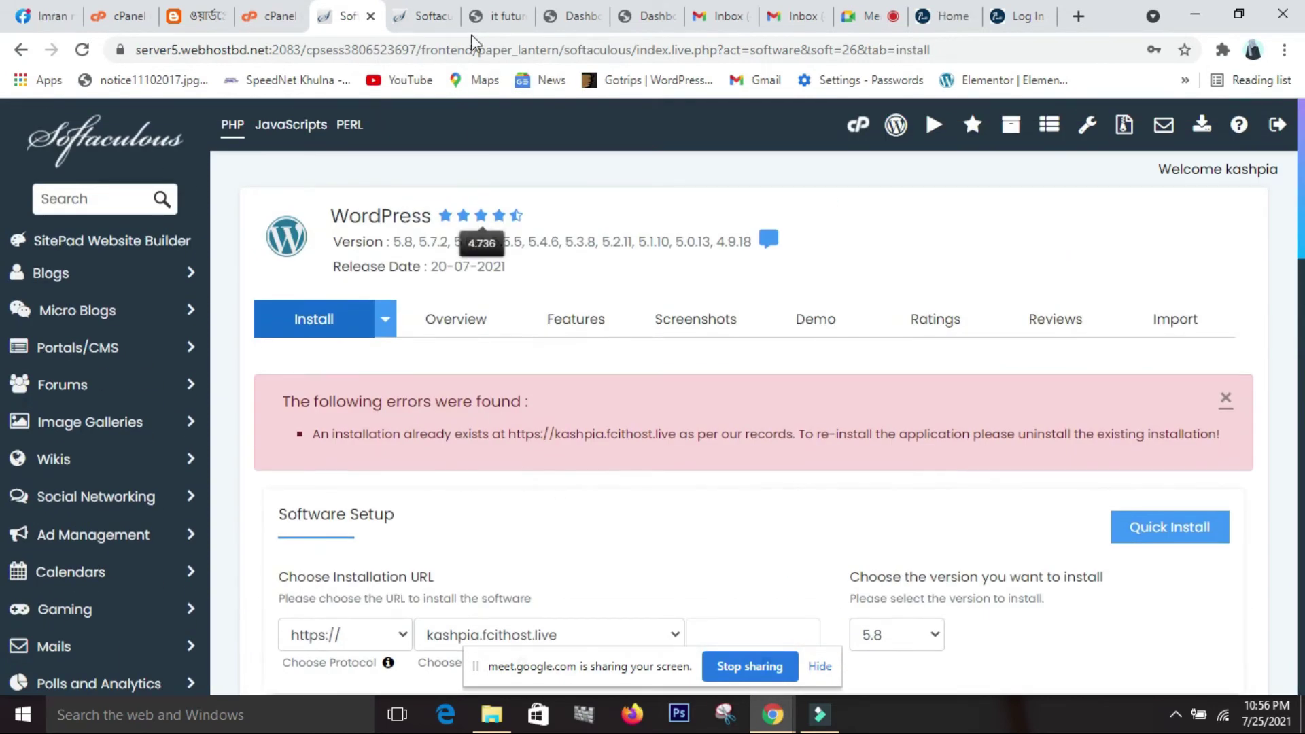
Check the installation success page and site dashboard, then return to the cPanel control panel.
click(423, 18)
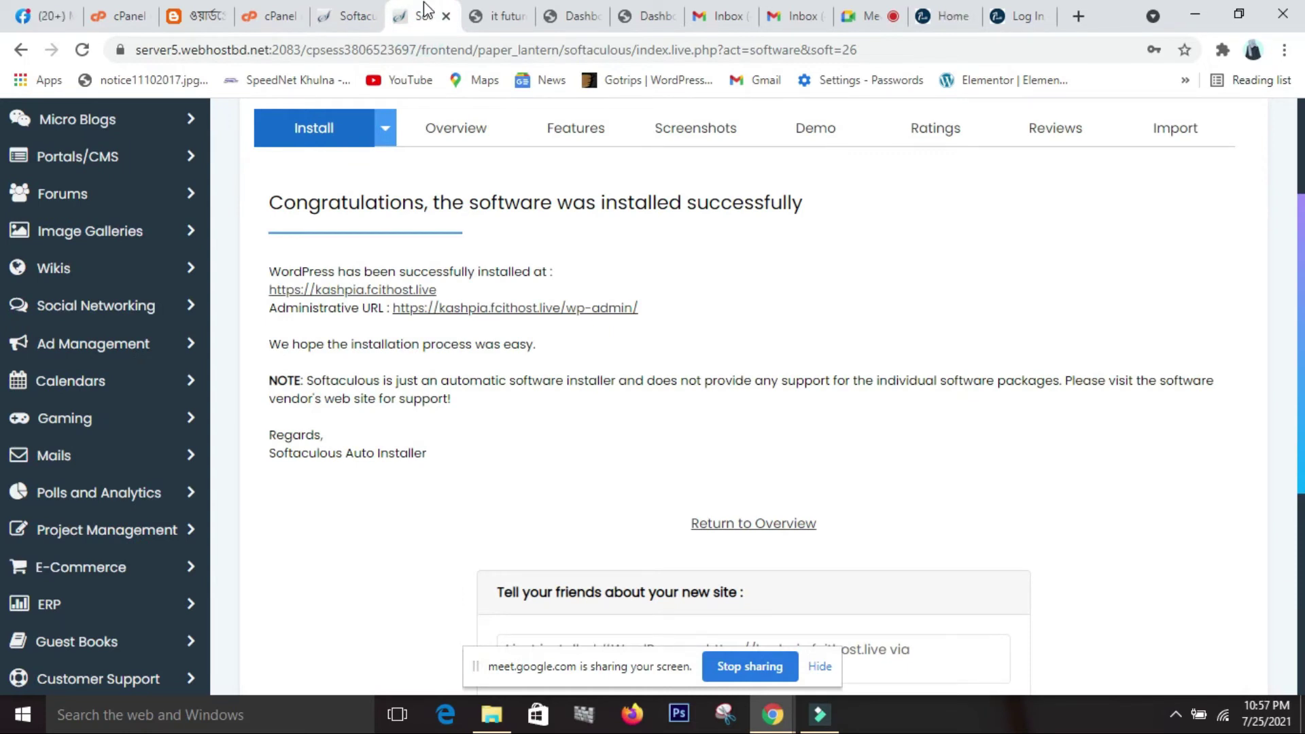
click(583, 19)
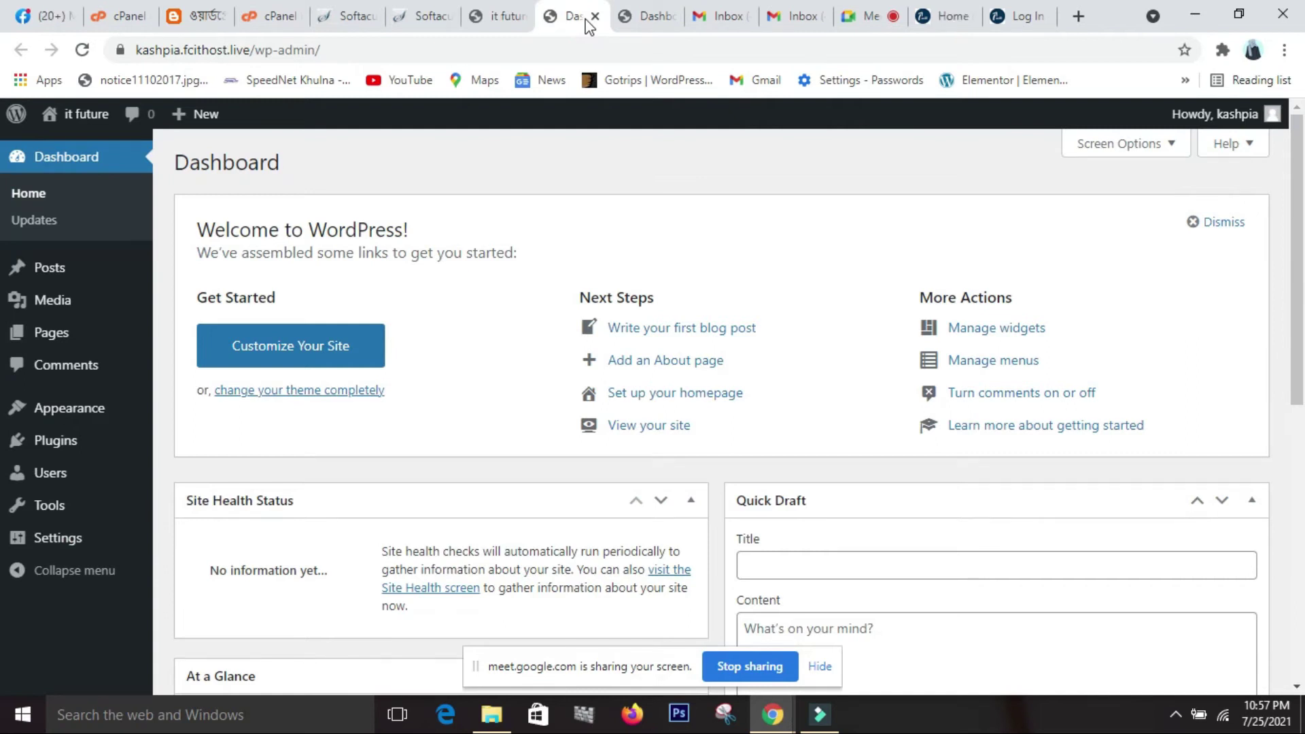
click(280, 17)
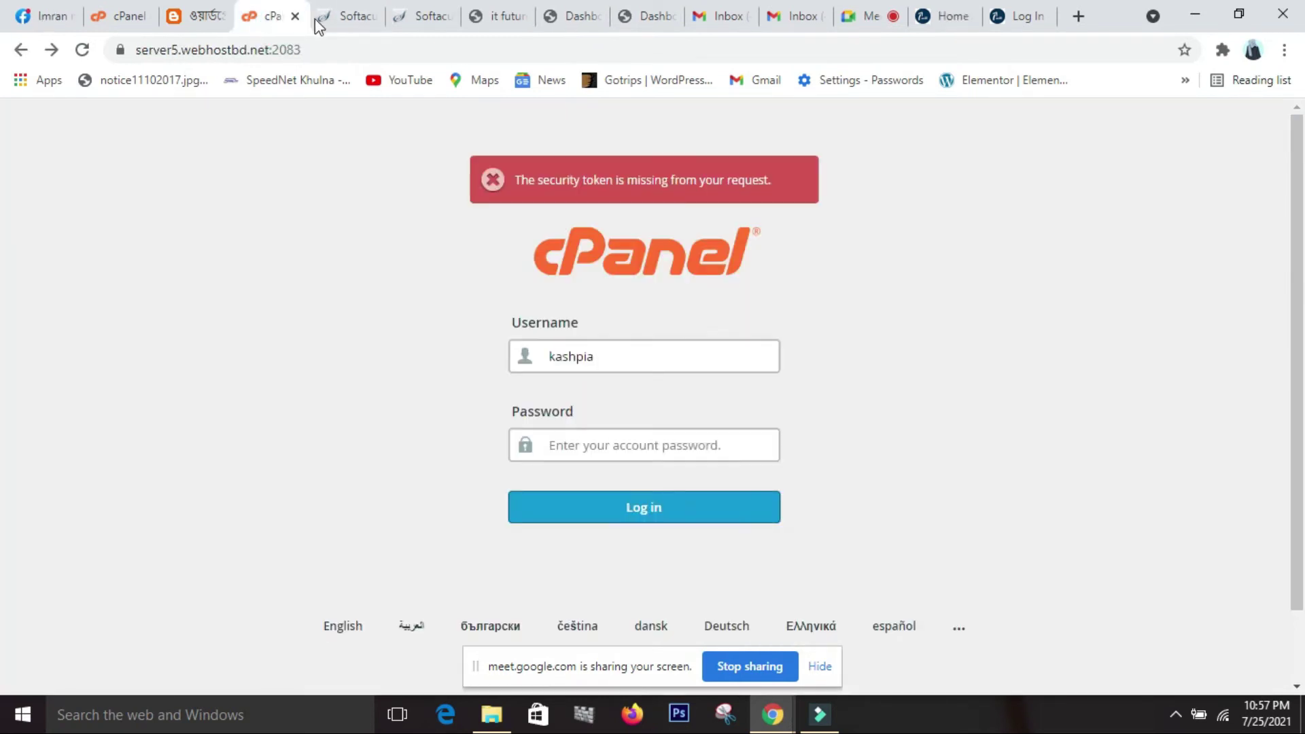
click(354, 20)
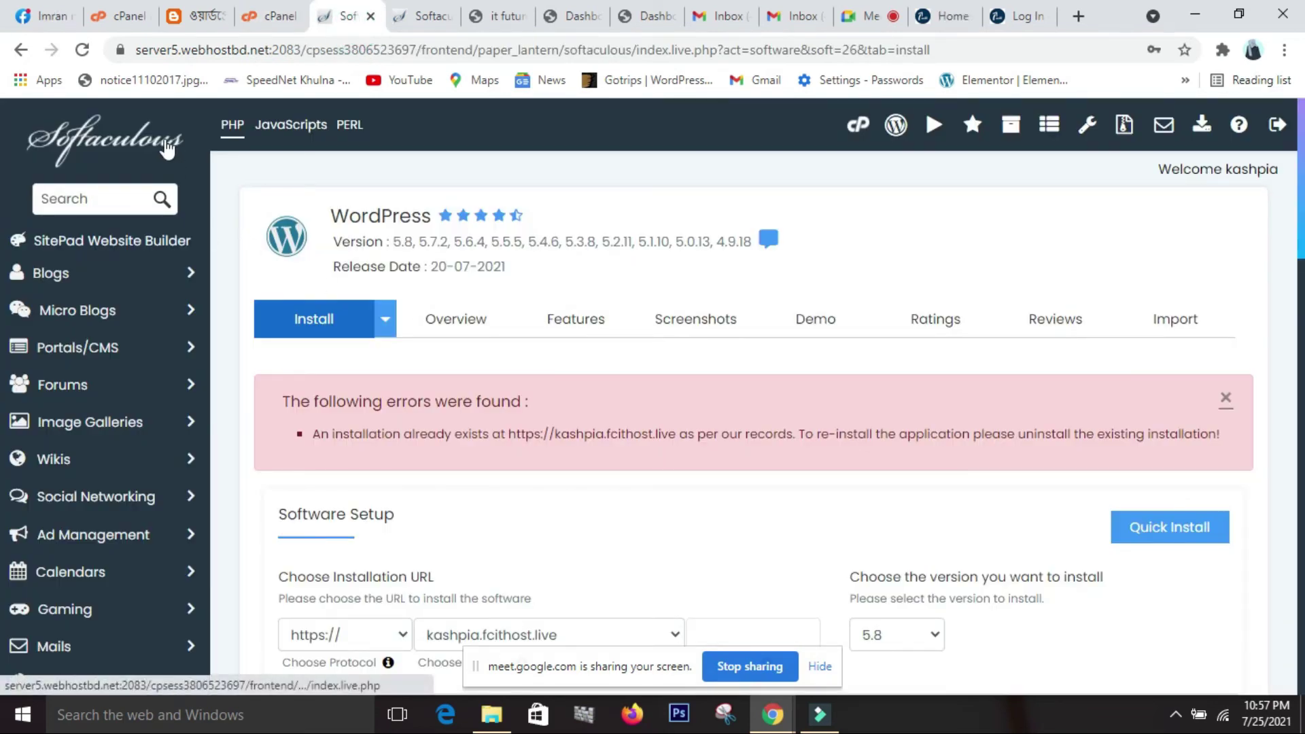
click(863, 131)
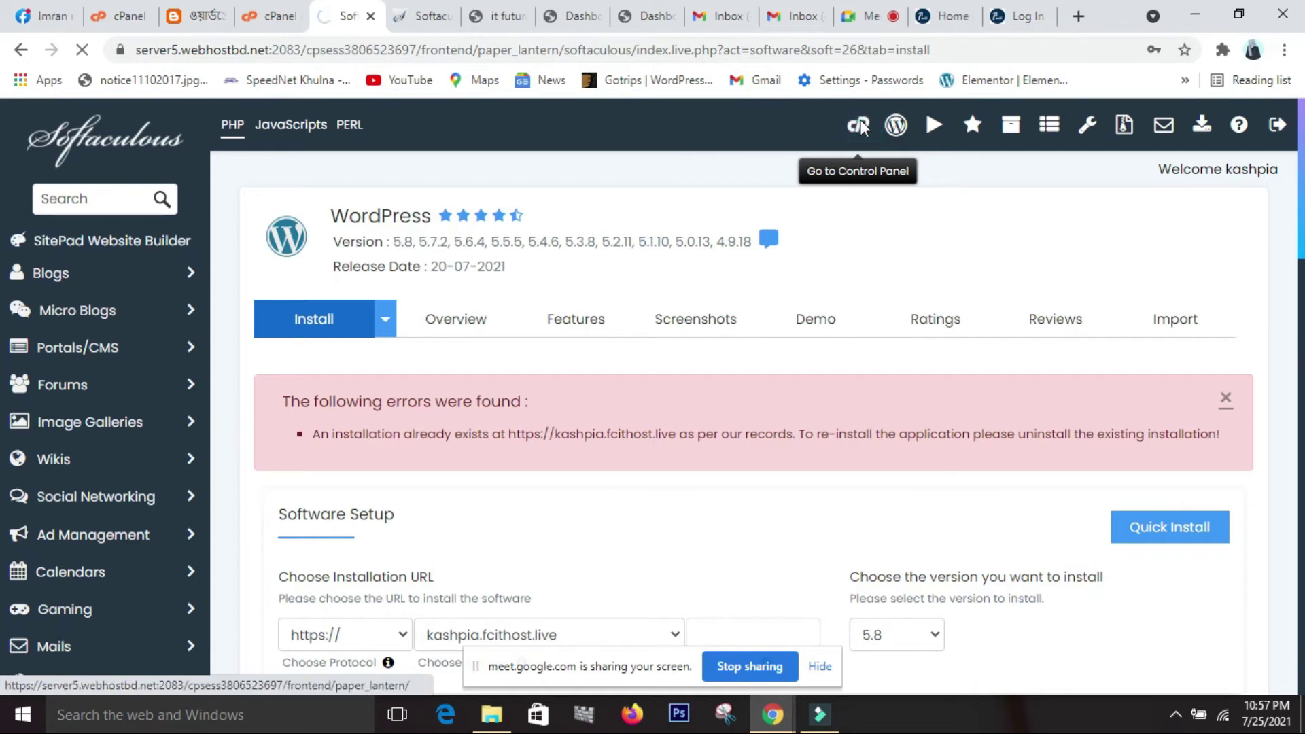
Scroll through the kashpia cPanel dashboard's Email, Domains, Metrics and Security sections.
scroll(935, 267, down, 1)
scroll(936, 269, up, 1)
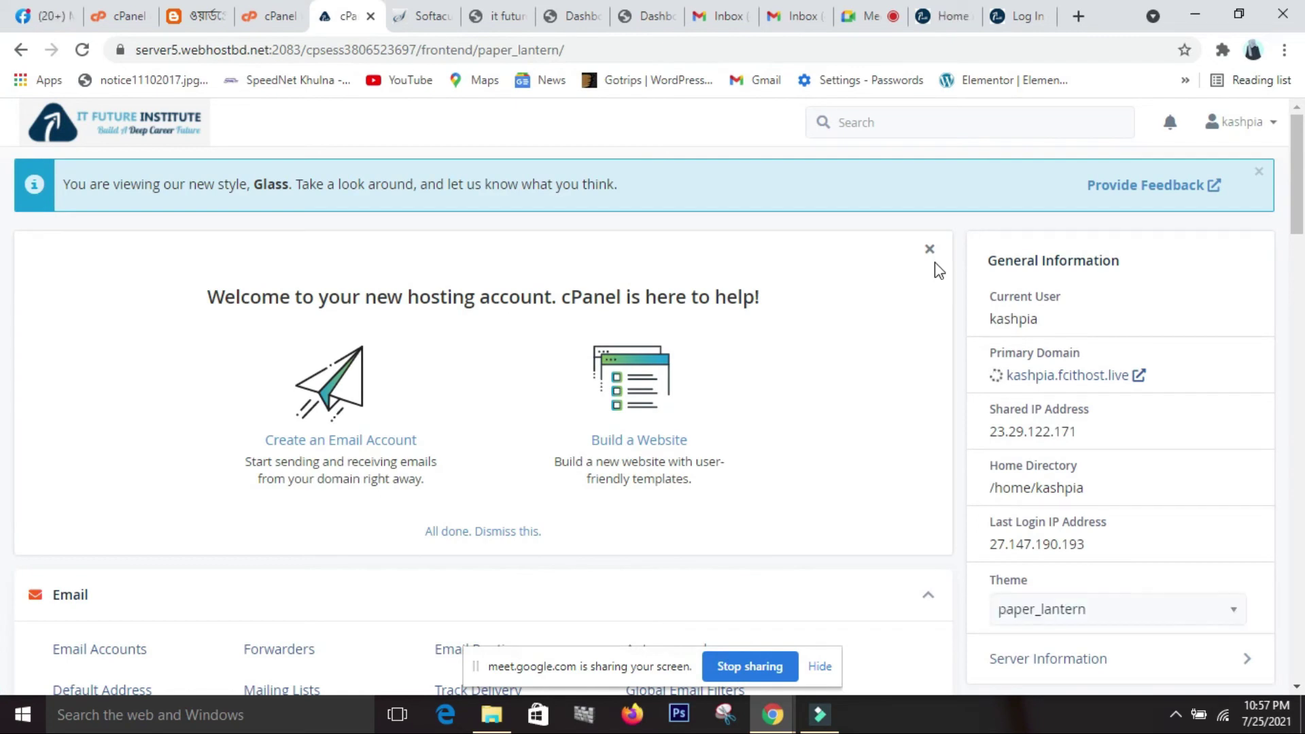
scroll(938, 270, down, 3)
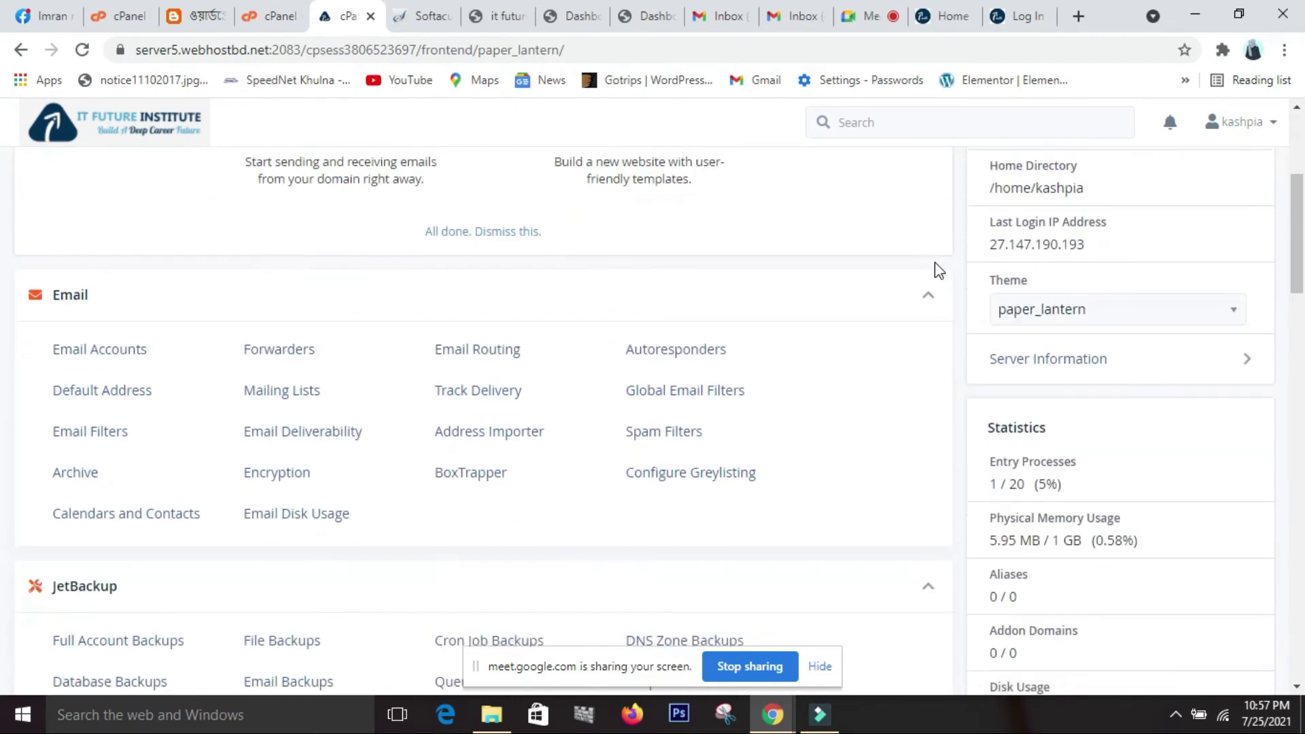
scroll(937, 270, down, 12)
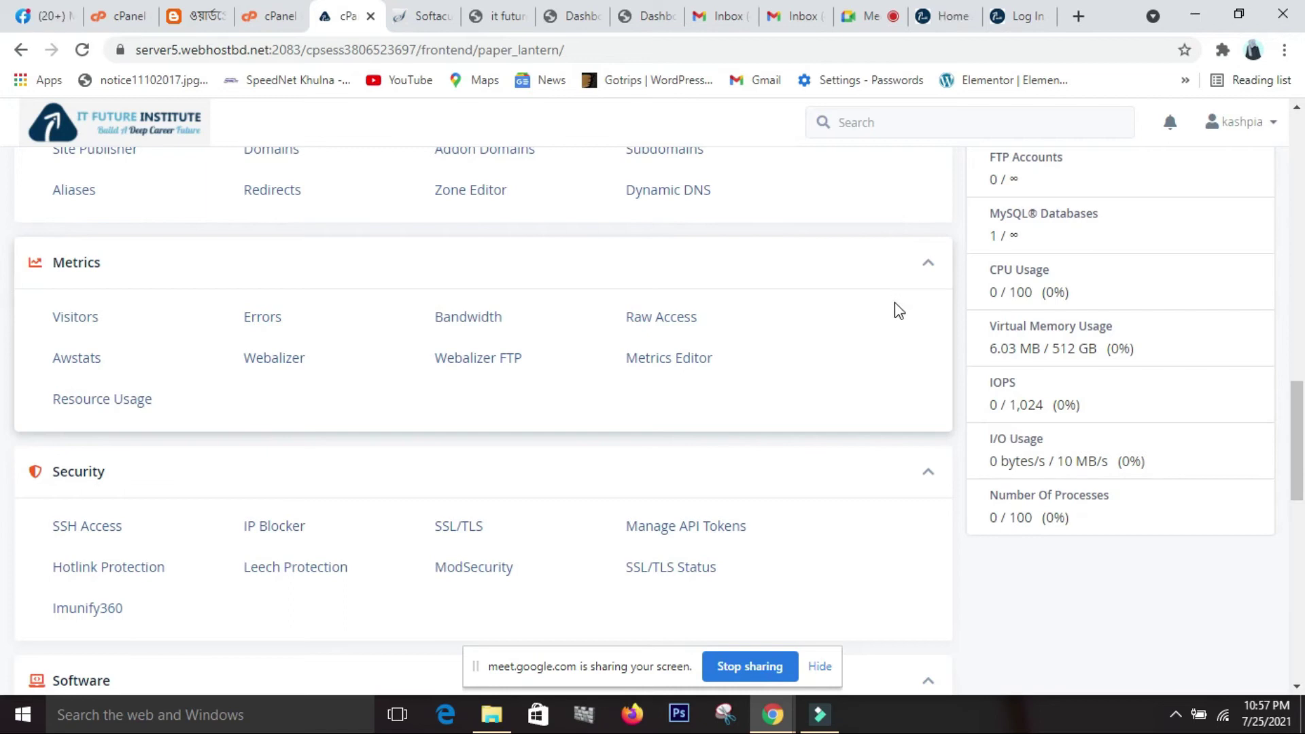
scroll(894, 303, up, 1)
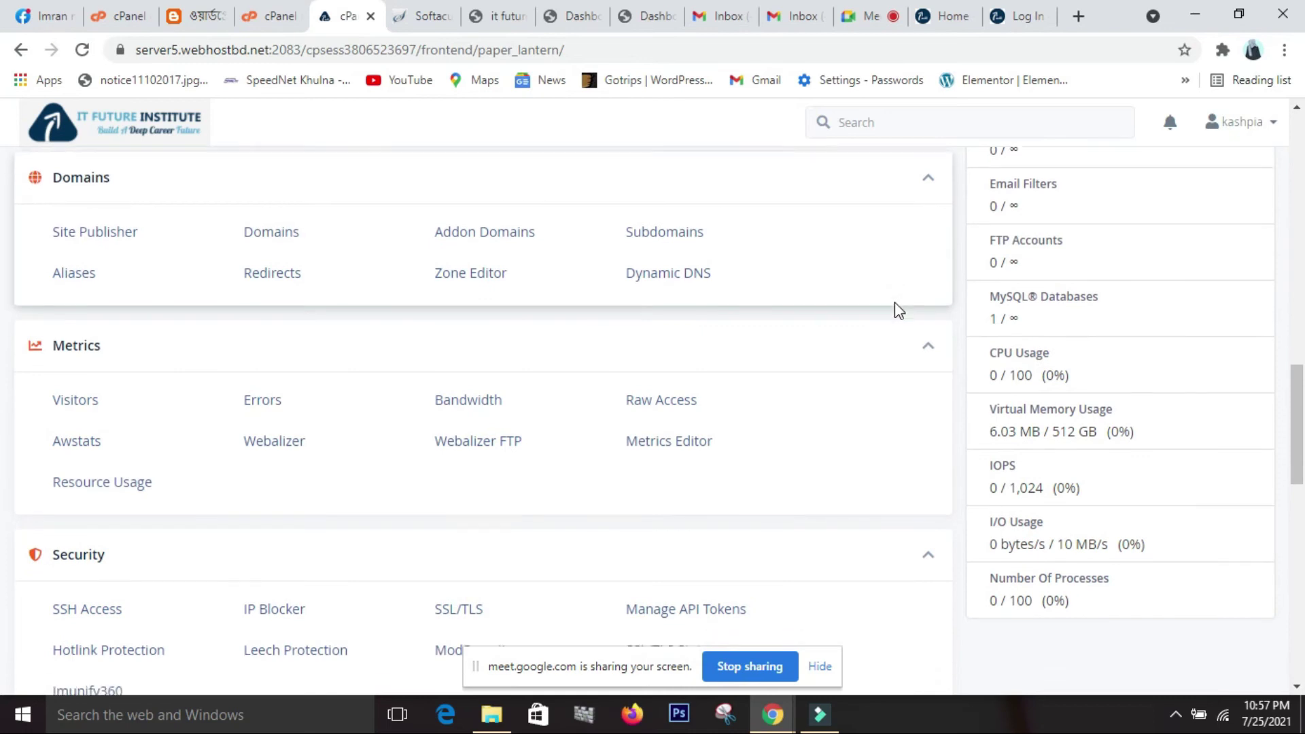
scroll(894, 307, down, 1)
scroll(894, 307, up, 1)
scroll(895, 303, up, 2)
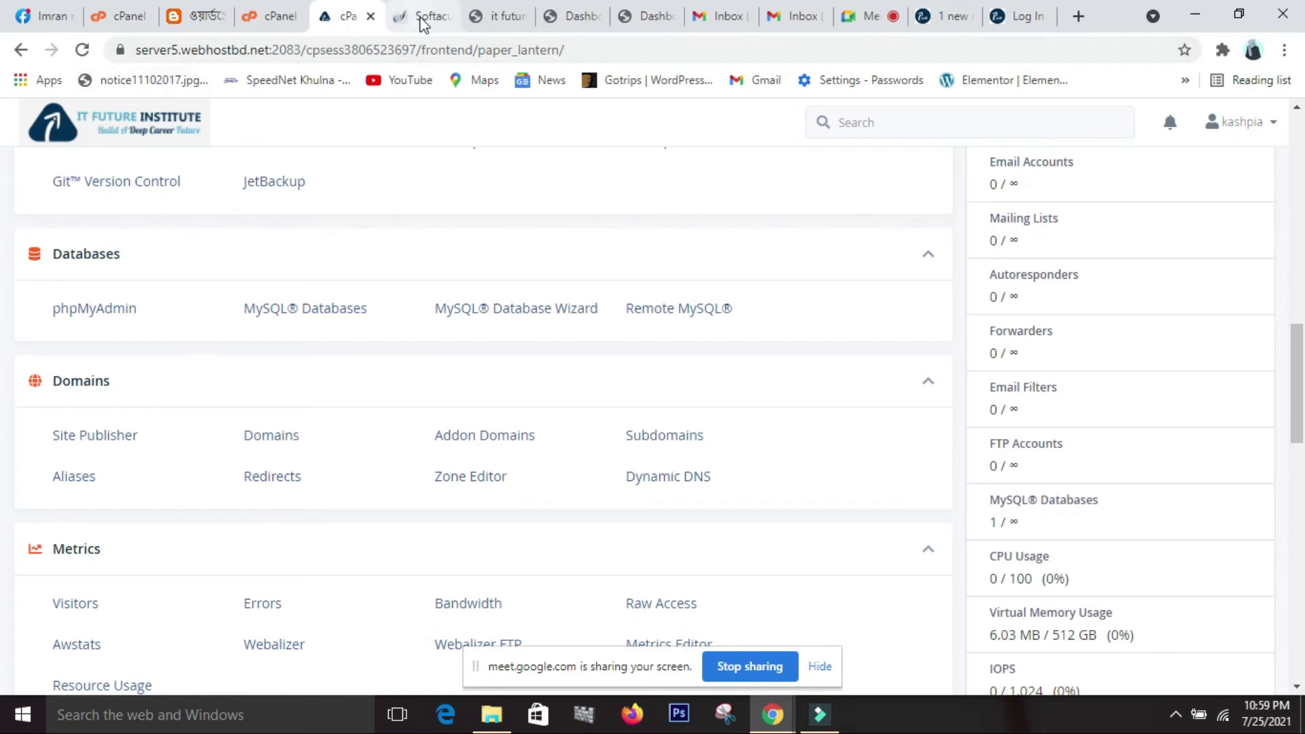
Read the Blogger 'What is WordPress' article from the top, then return to the cPanel login tab.
click(194, 10)
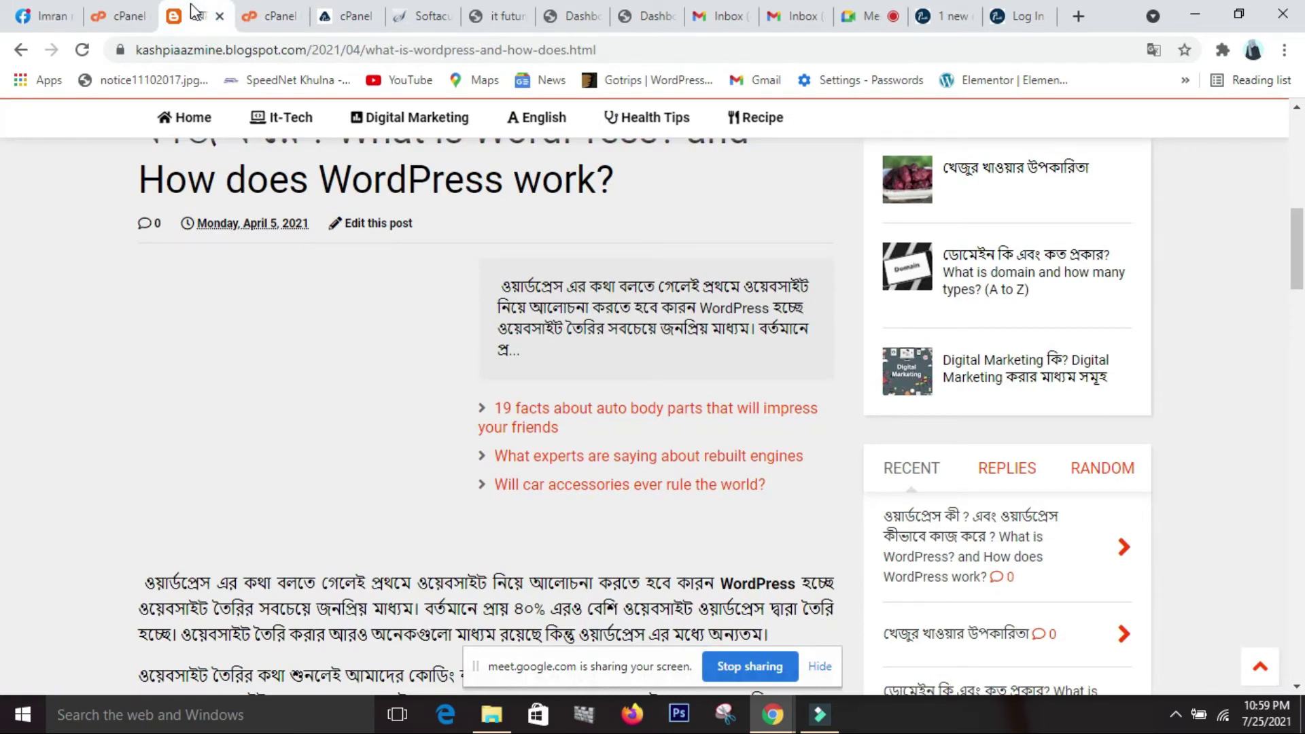
scroll(352, 217, up, 3)
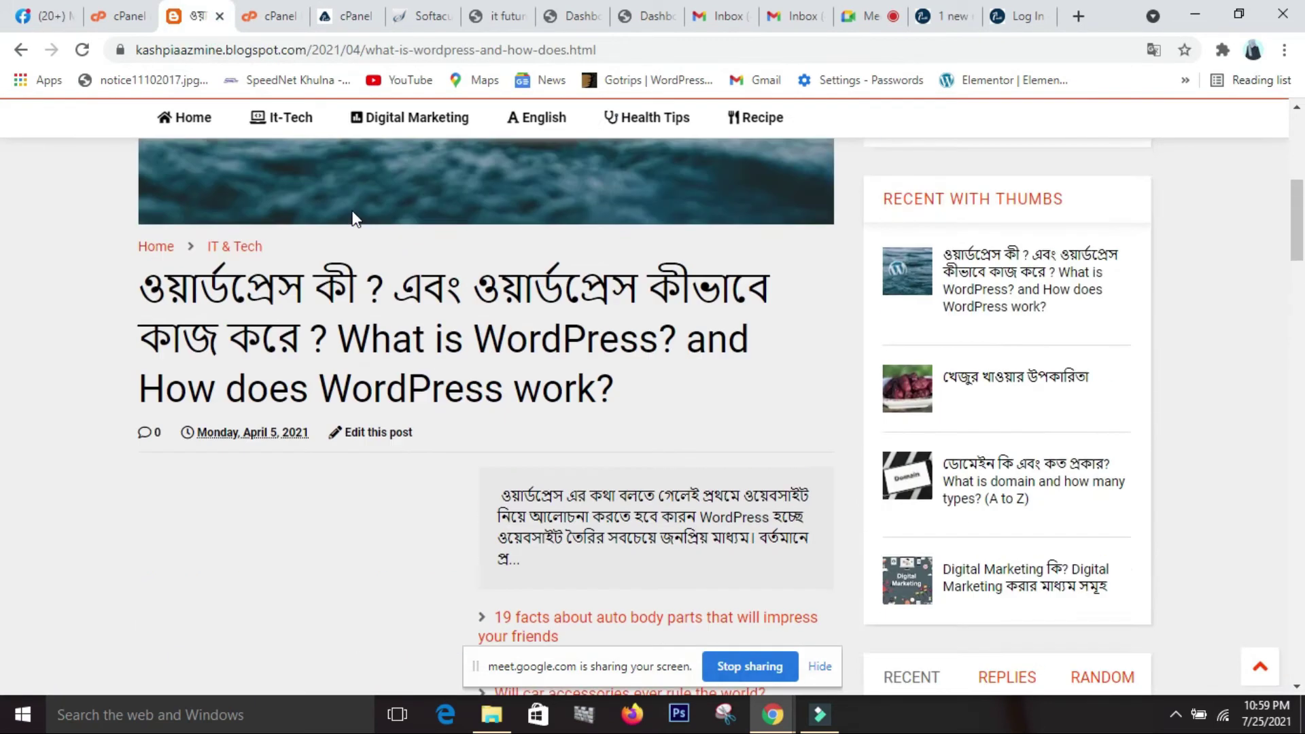
scroll(352, 218, up, 7)
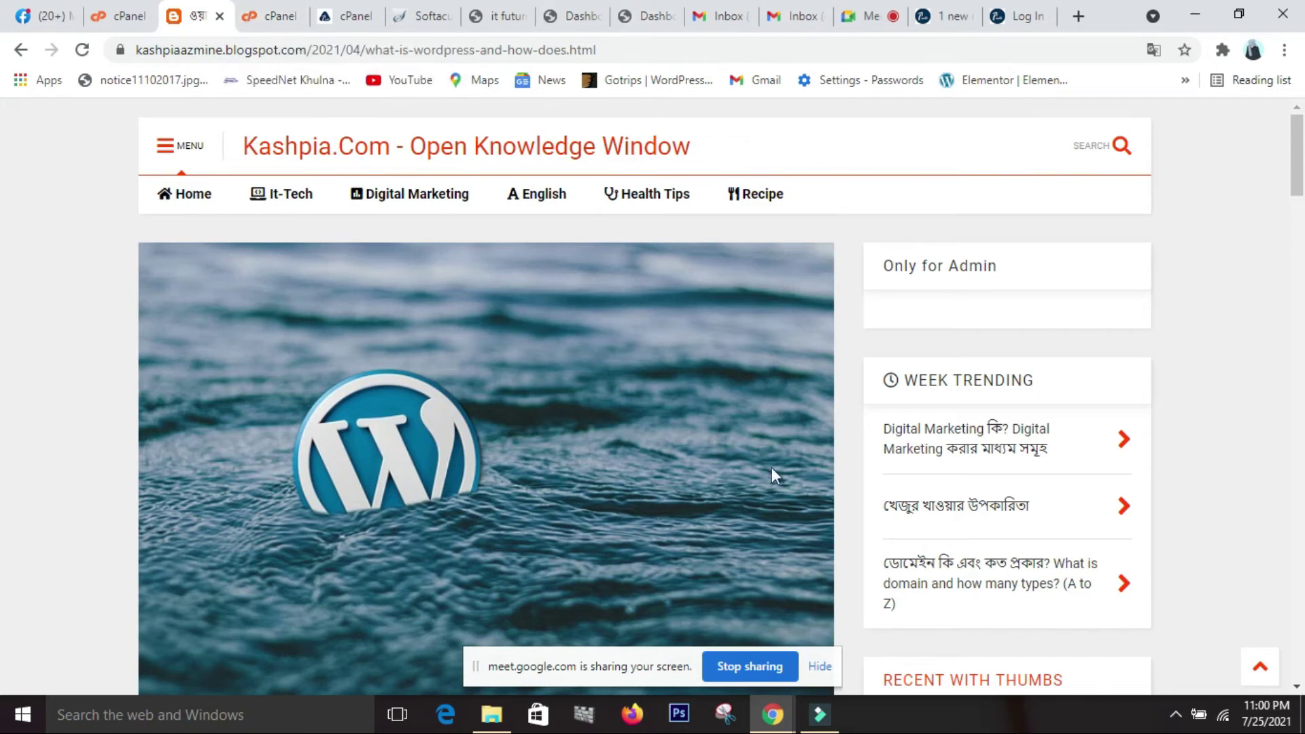
click(271, 20)
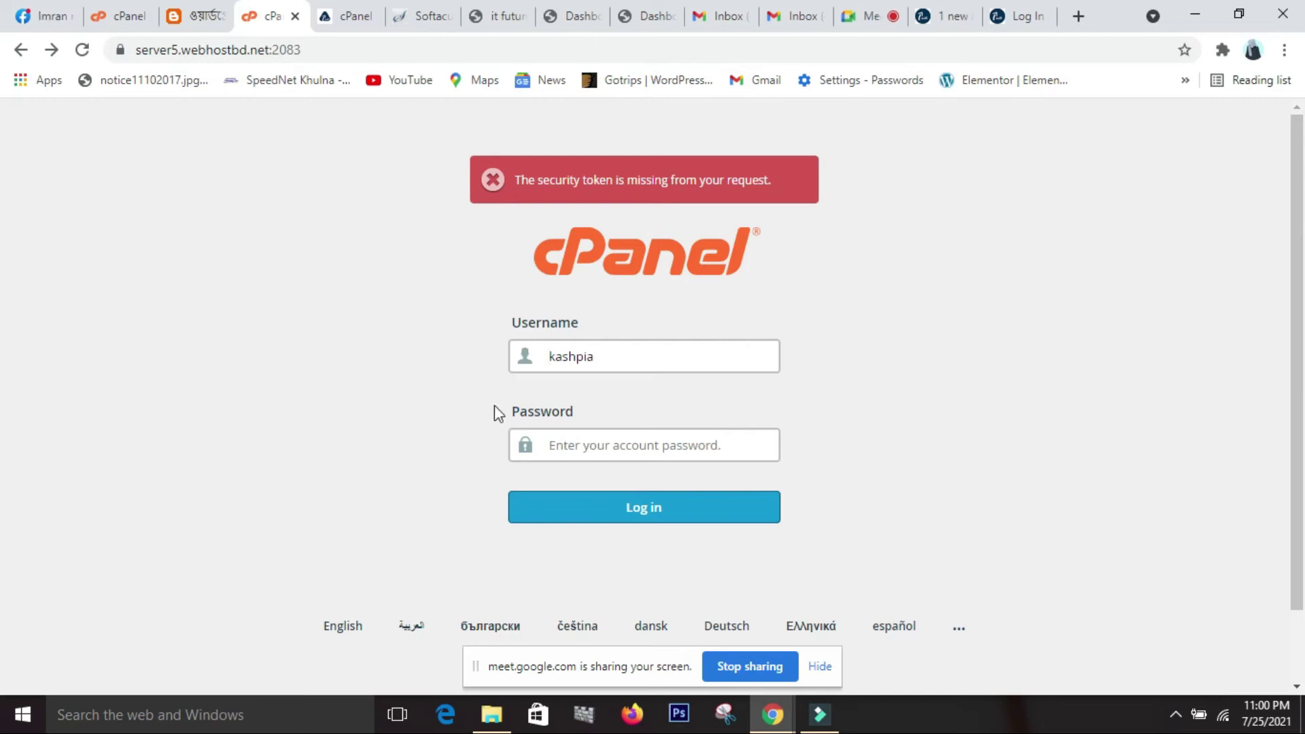
click(360, 17)
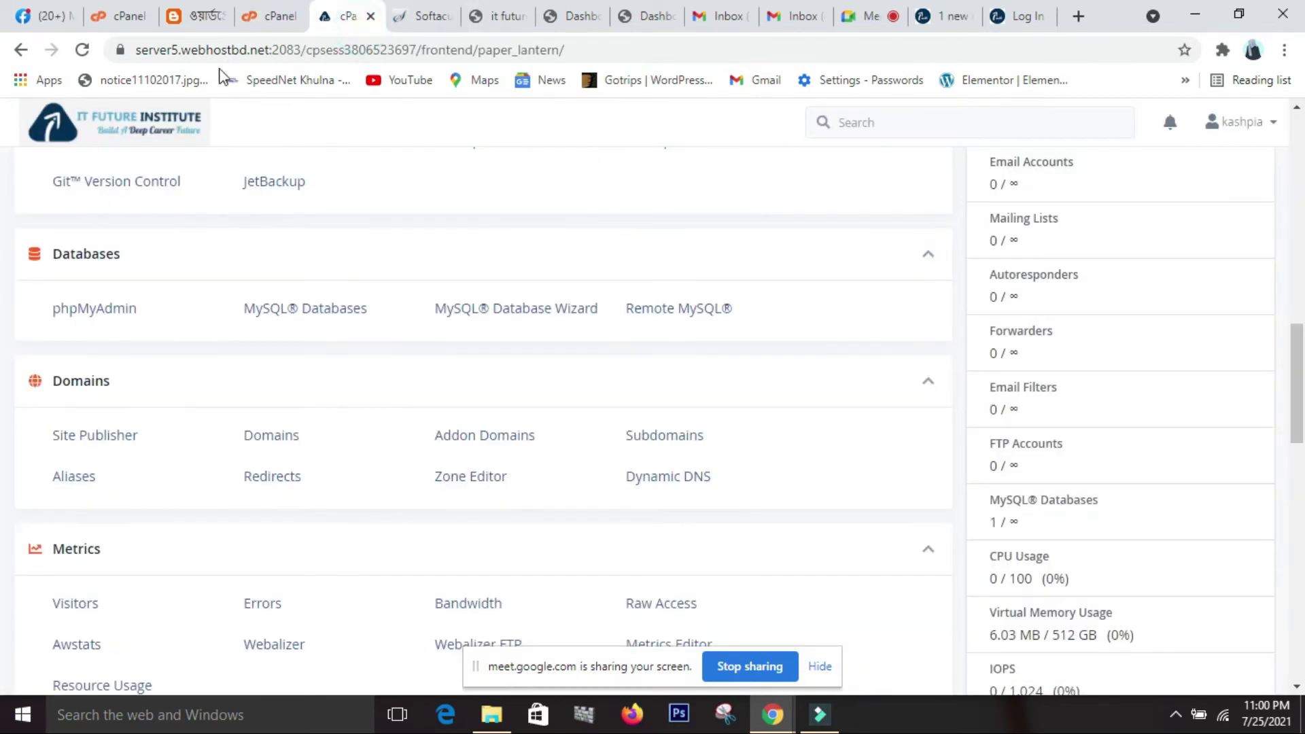
scroll(265, 618, up, 15)
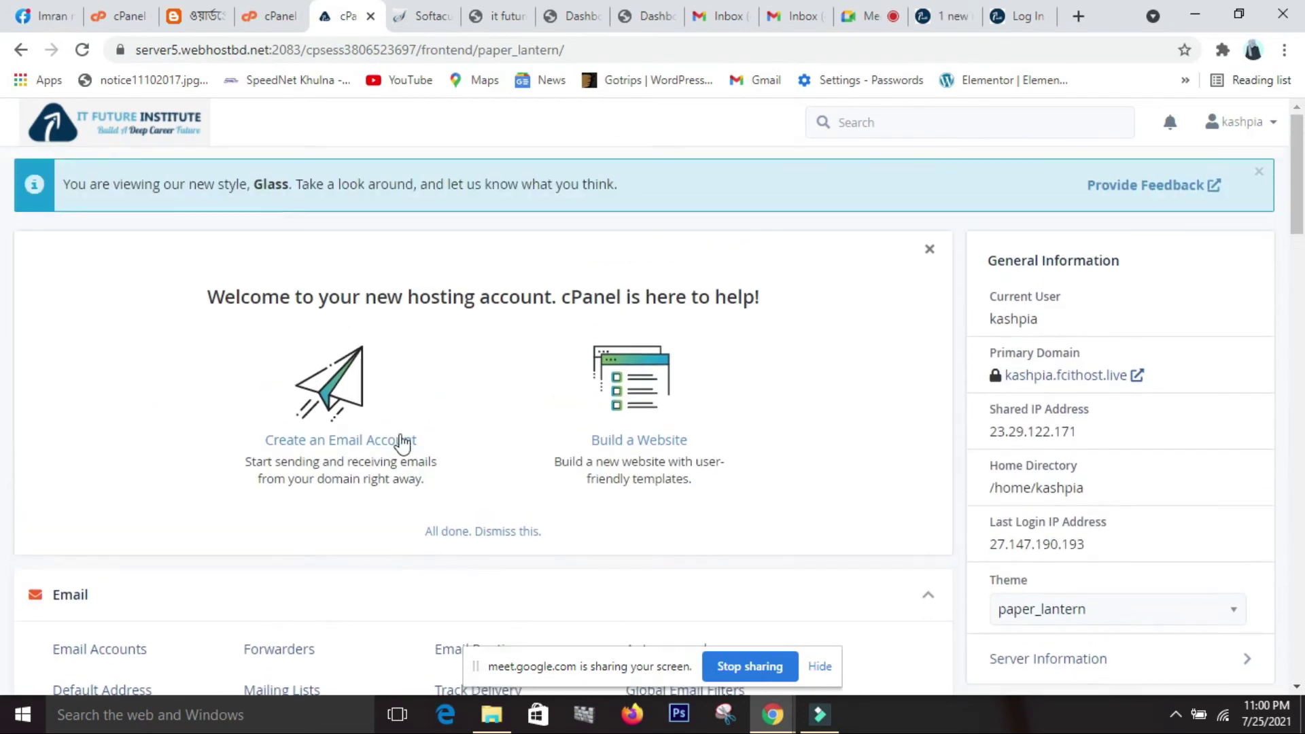
click(261, 16)
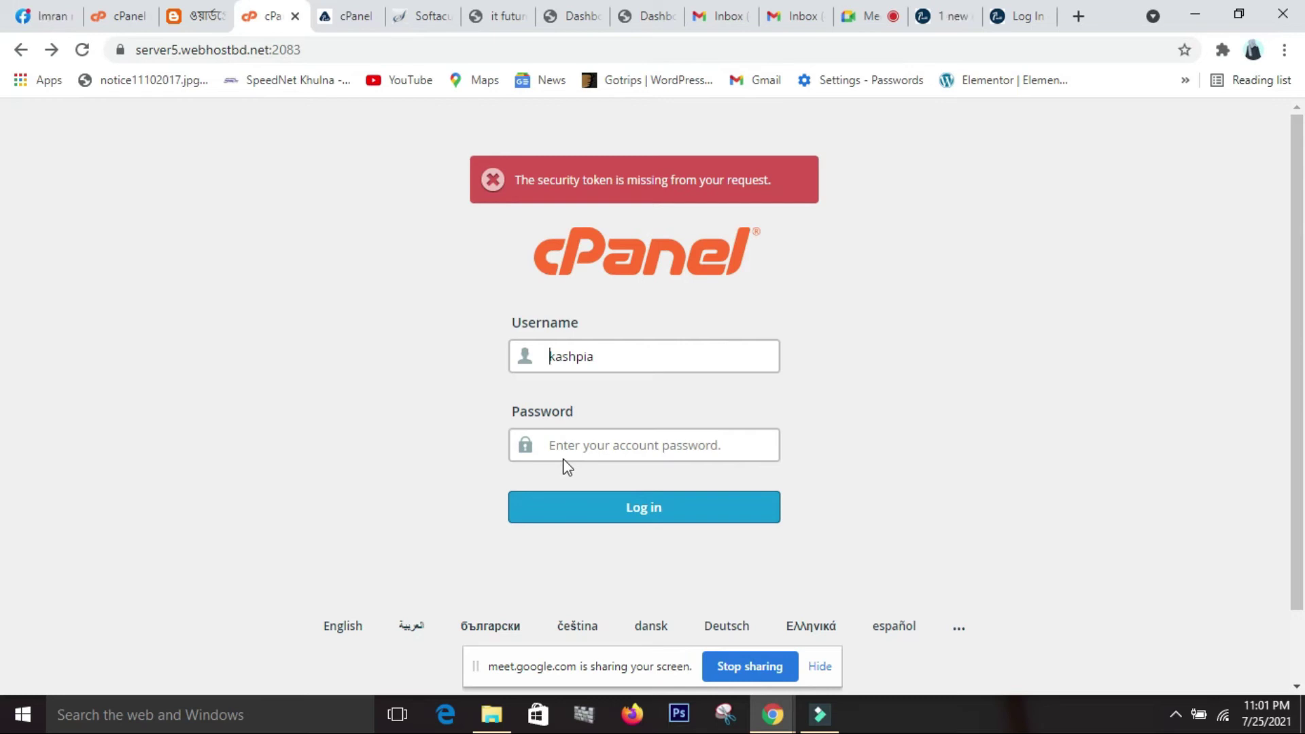
Open a new Google tab and copy the installed site's web address from its tab.
click(1074, 16)
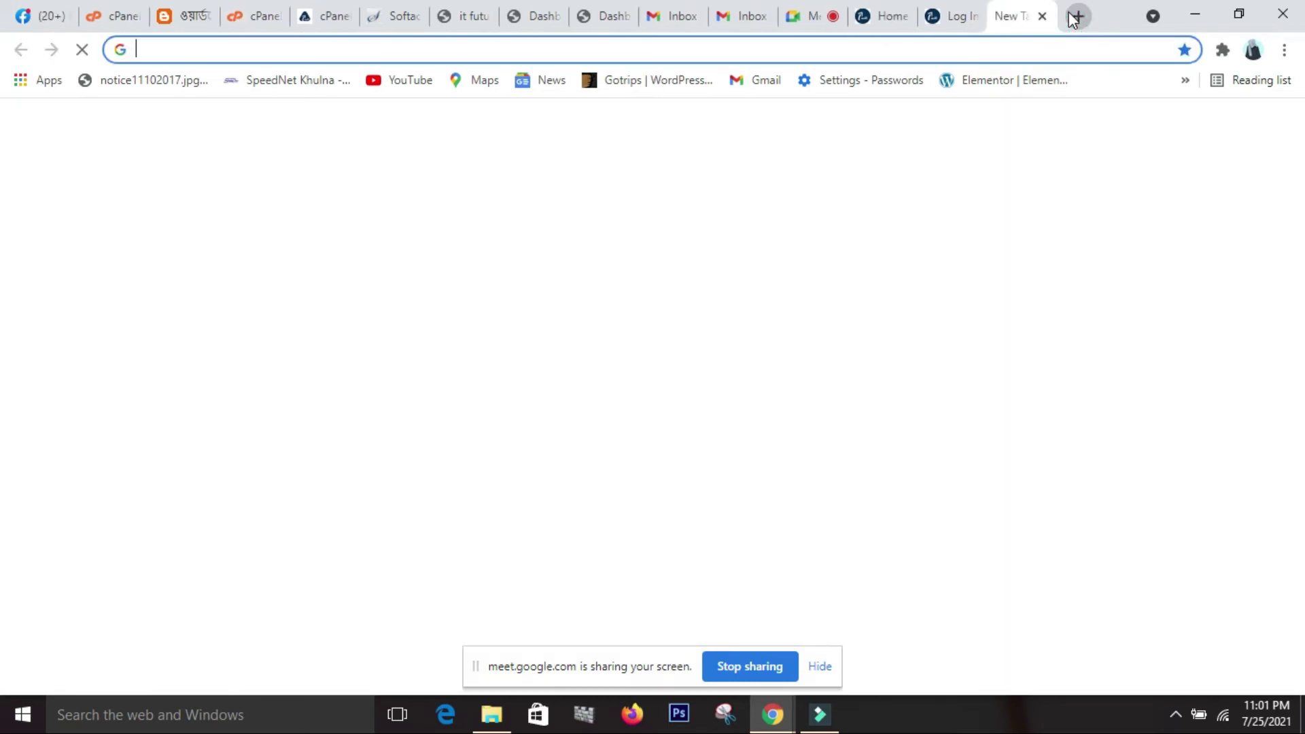
click(475, 17)
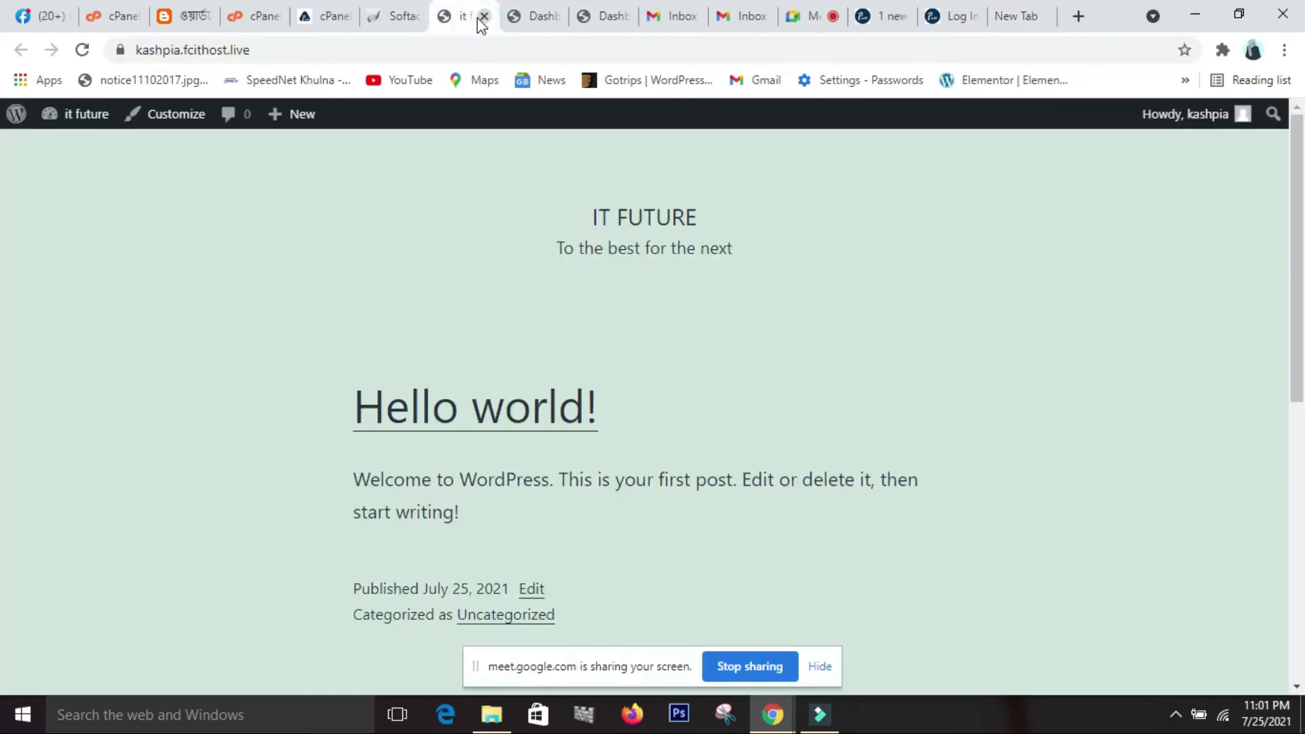
click(231, 51)
key(ctrl+c)
mouse_move(491, 714)
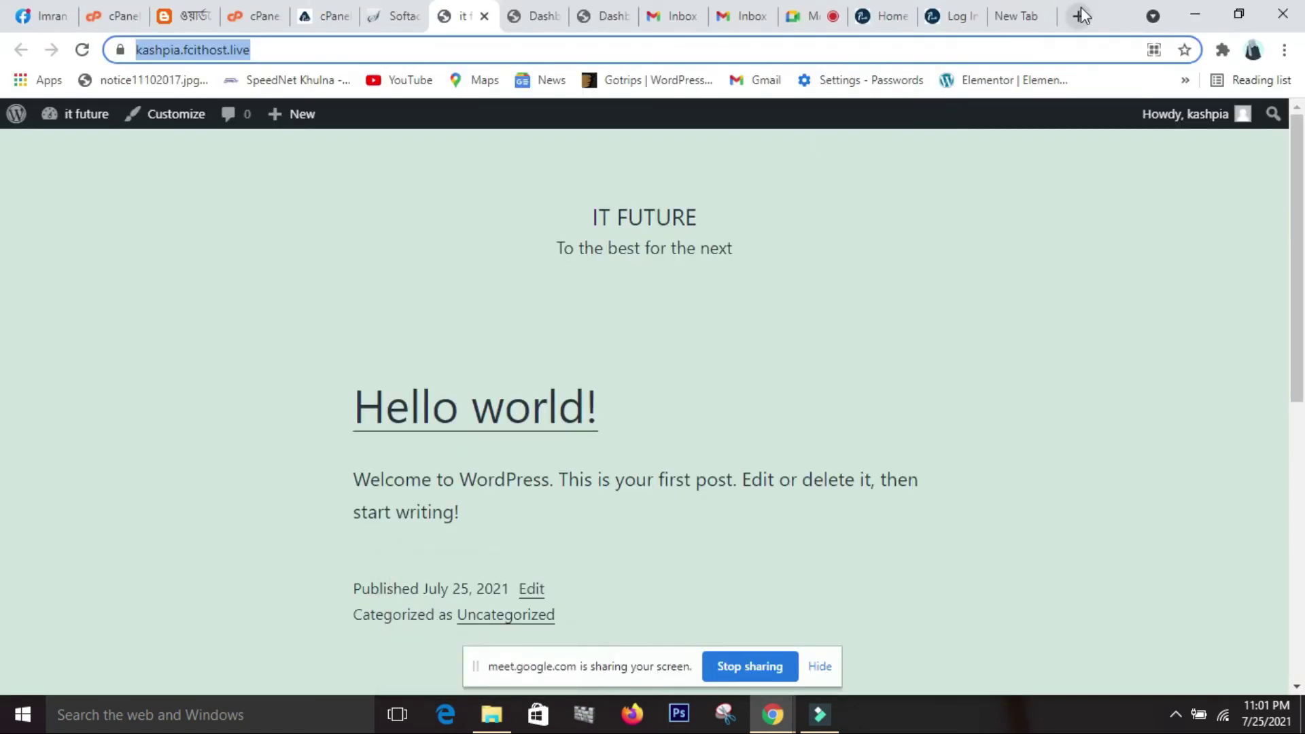
click(1009, 16)
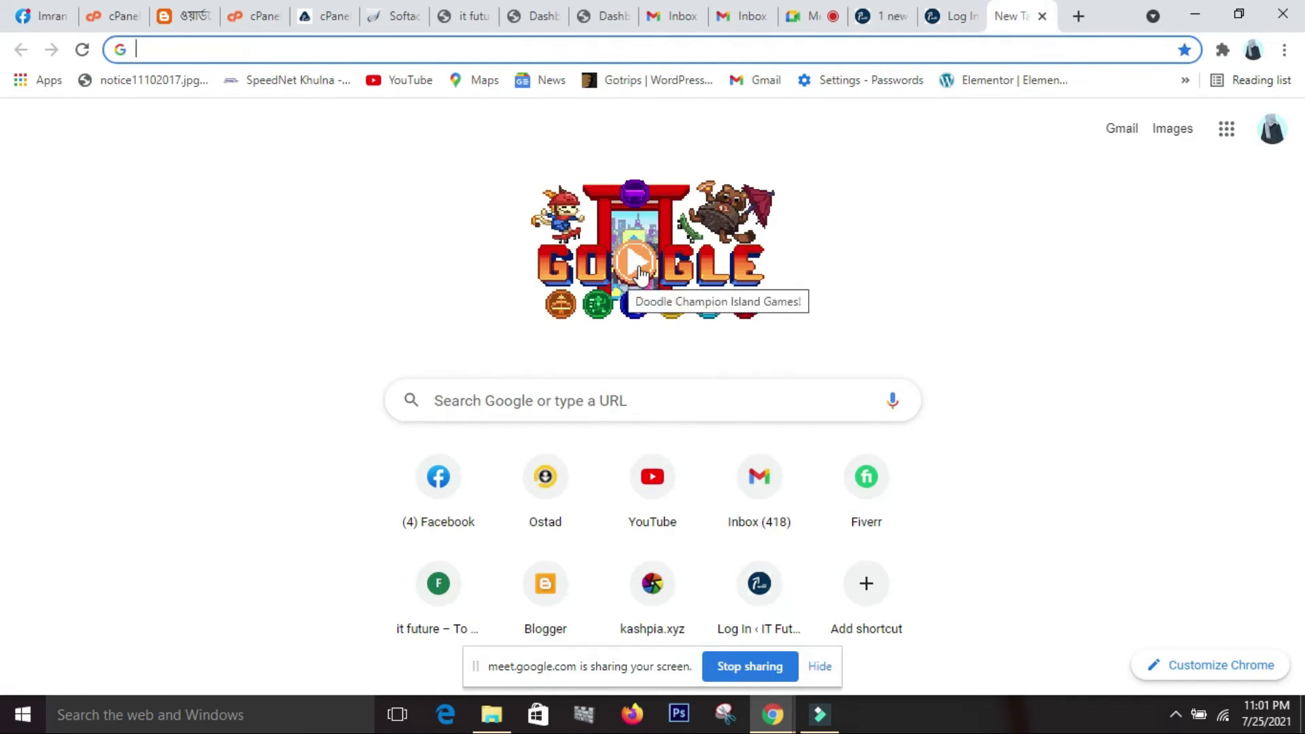
Load the site URL plus /cpanel, fixing the mistyped /cpane that showed 'Nothing here'.
key(ctrl+v)
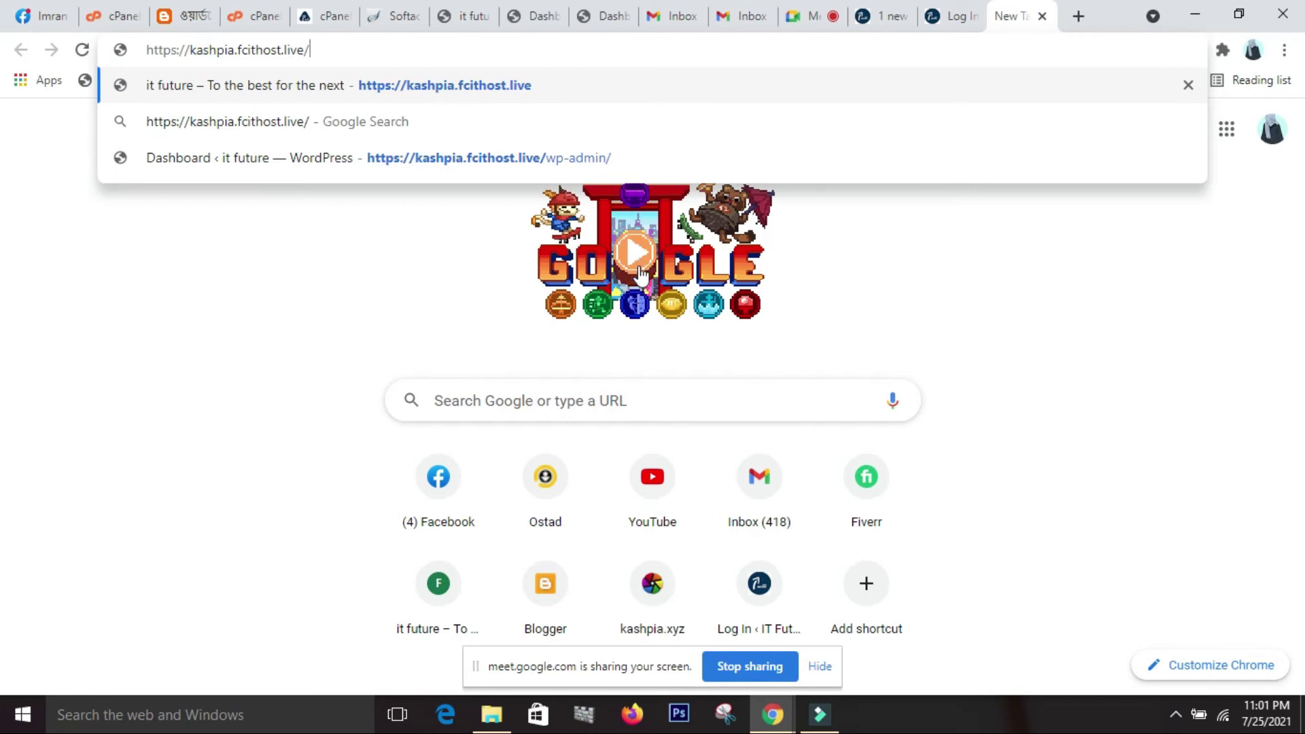
text(c)
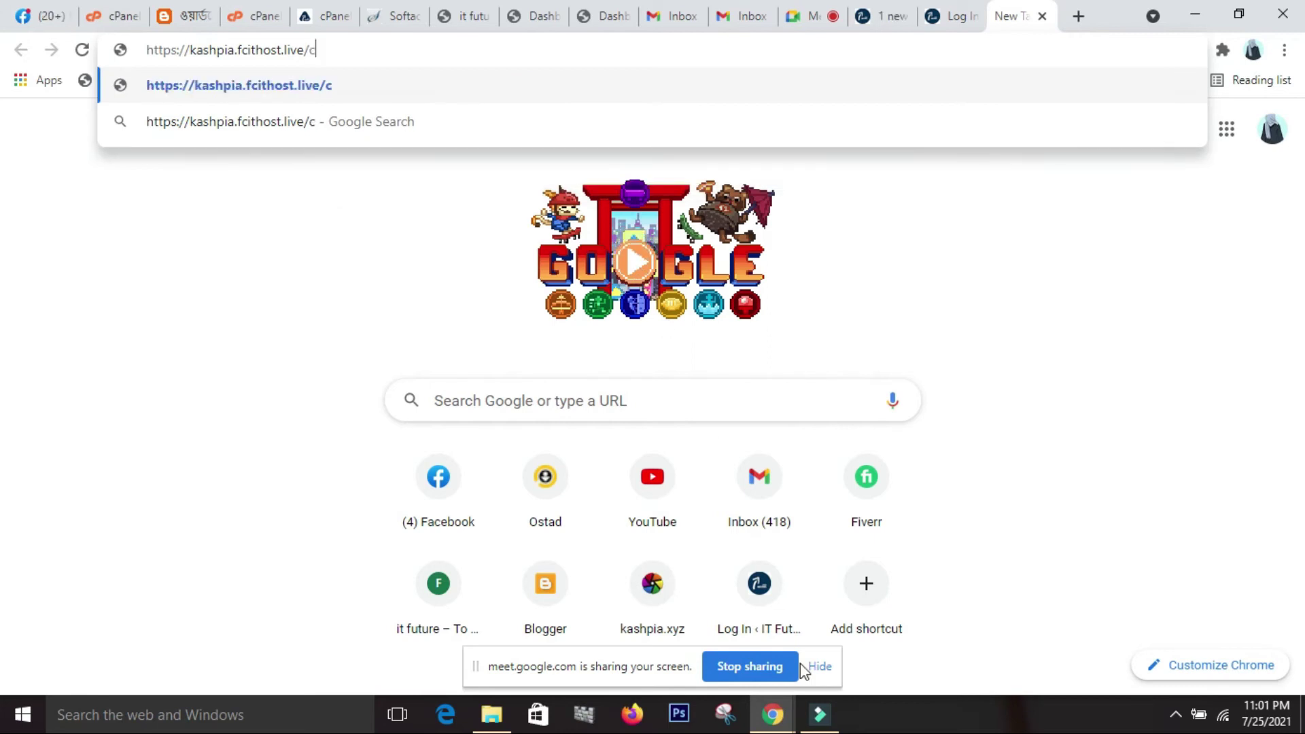
text(pane)
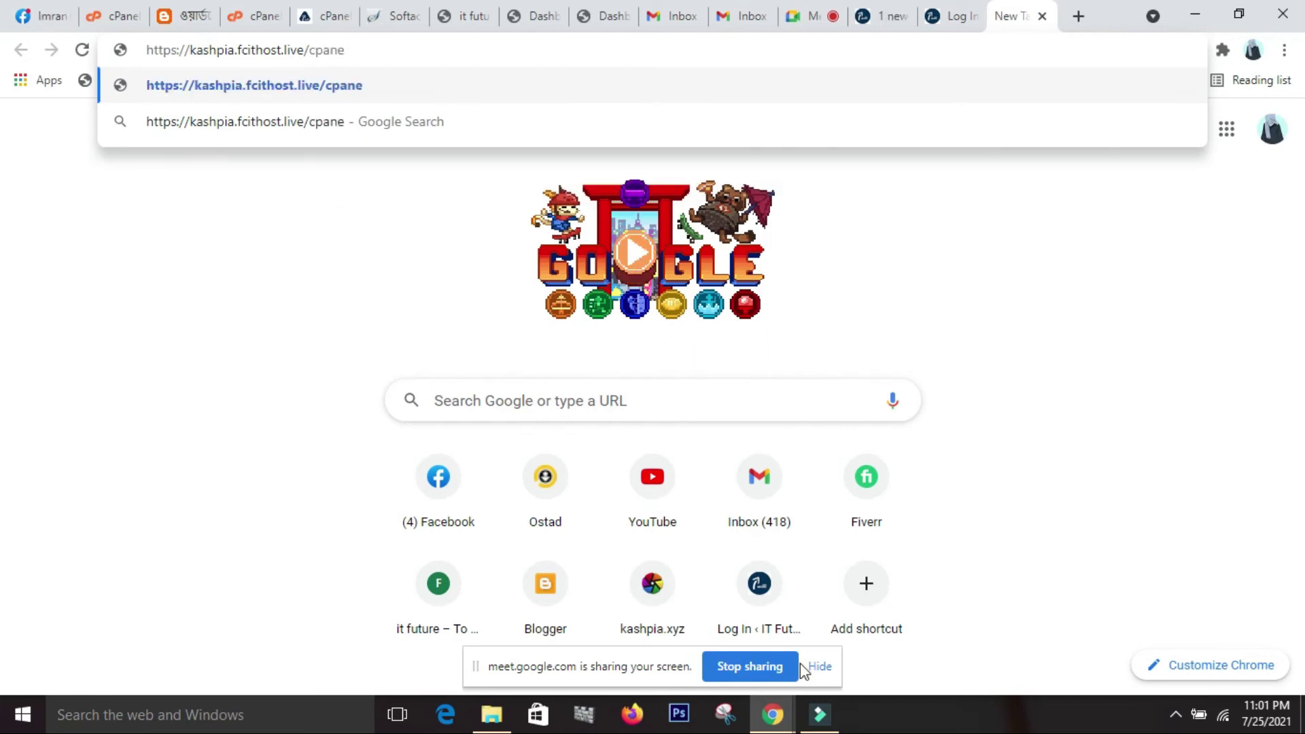
key(Return)
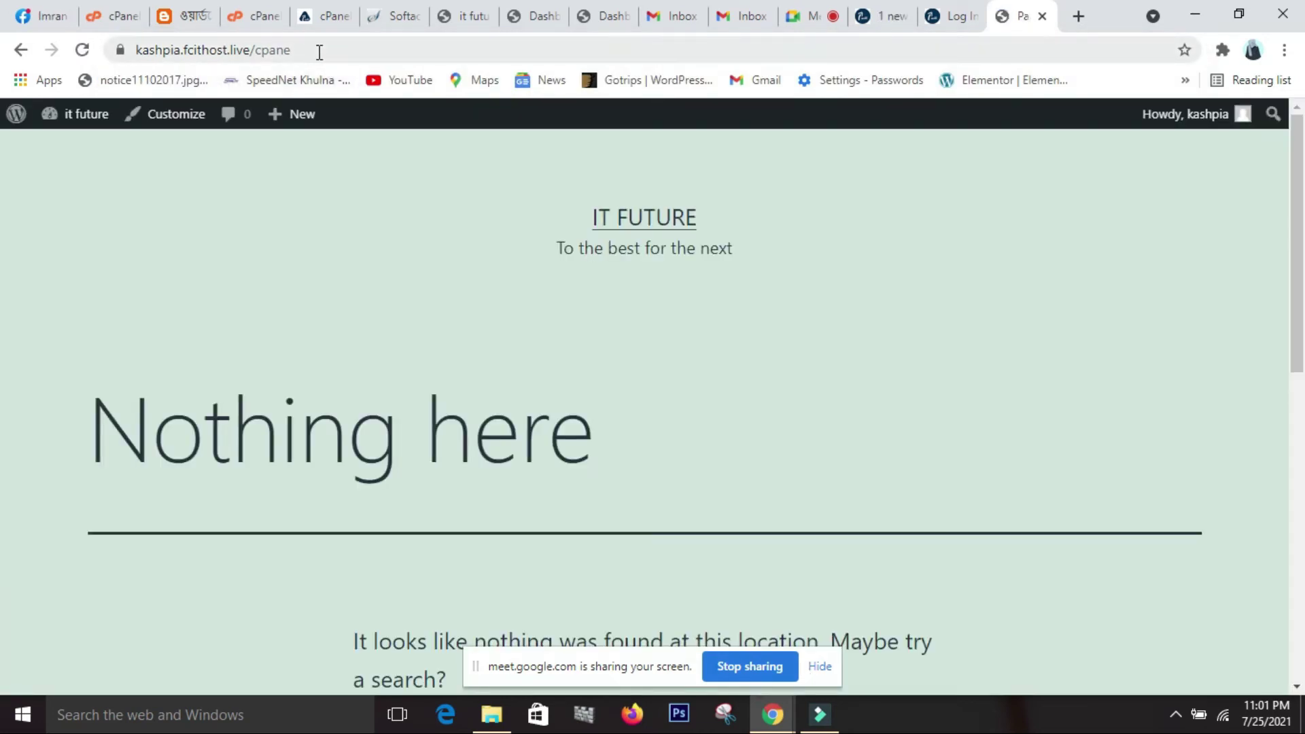
click(319, 51)
click(320, 50)
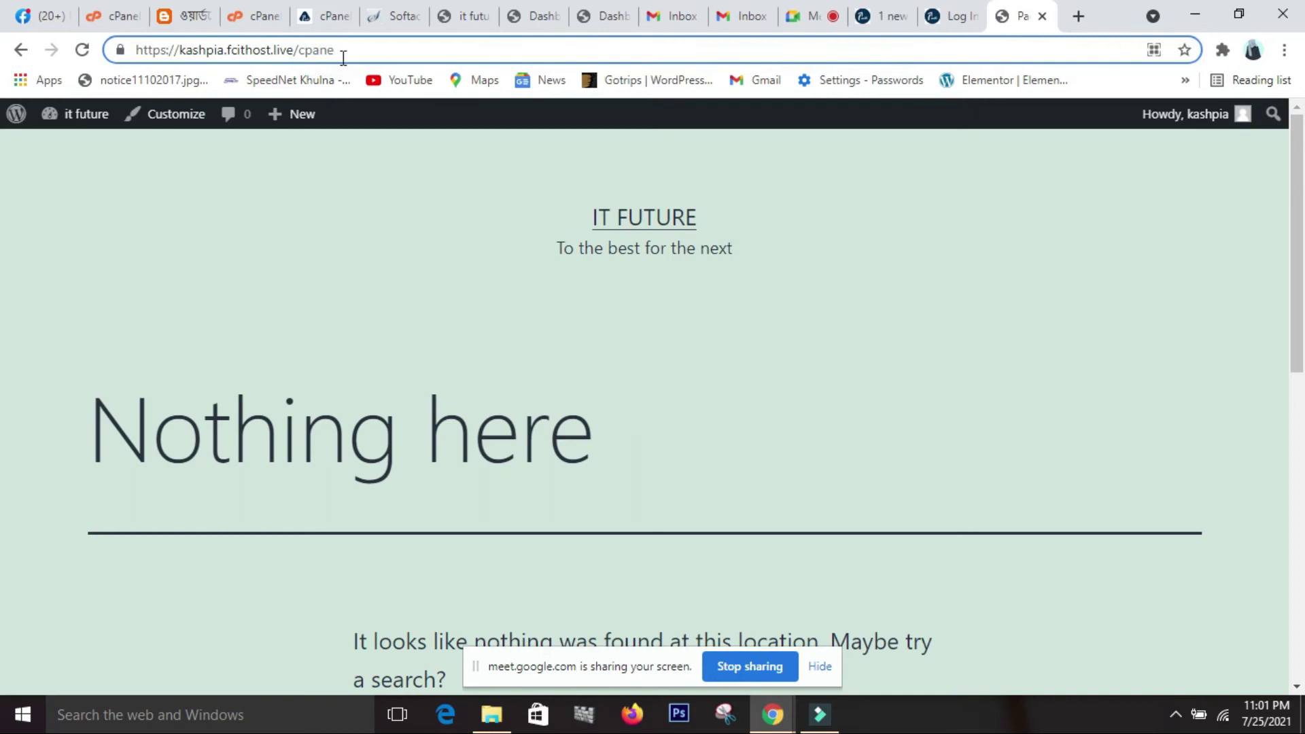
text(l)
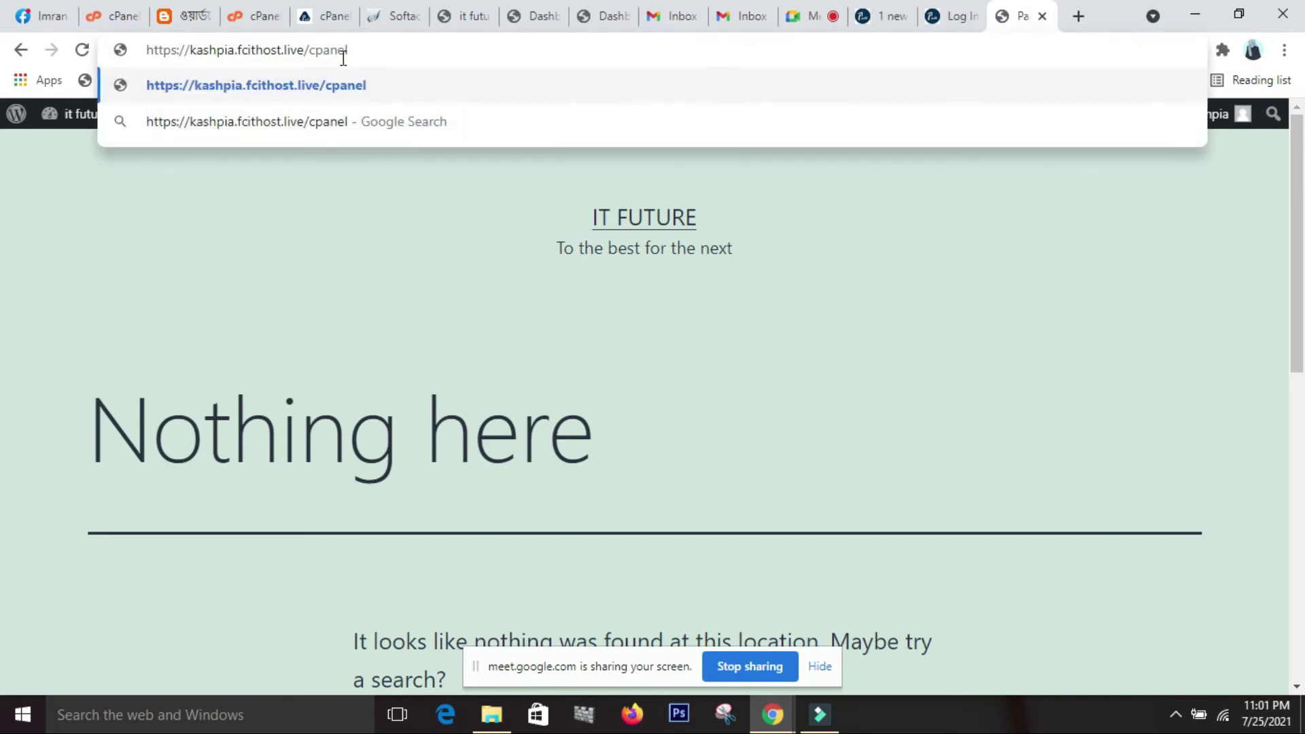
key(Return)
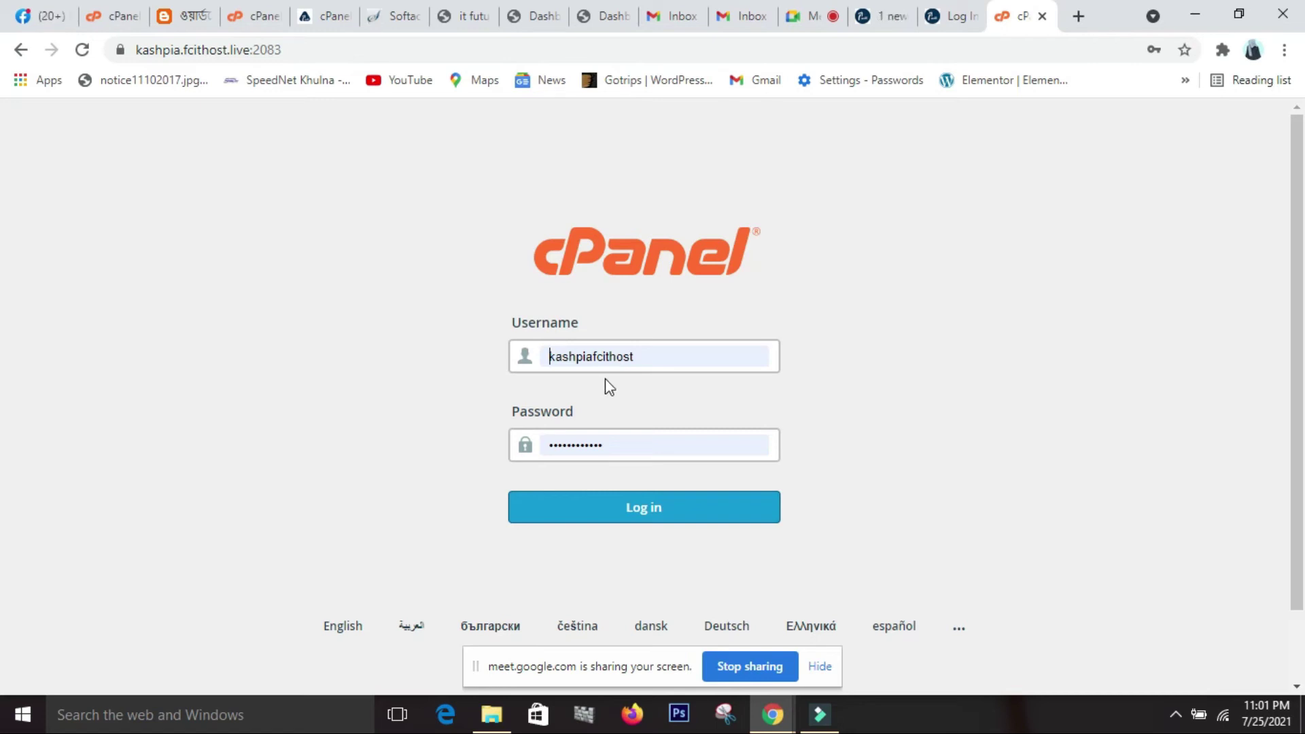
Try the port 2083 cPanel login twice, rejected as invalid, then go back to the signed-in dashboard.
click(647, 515)
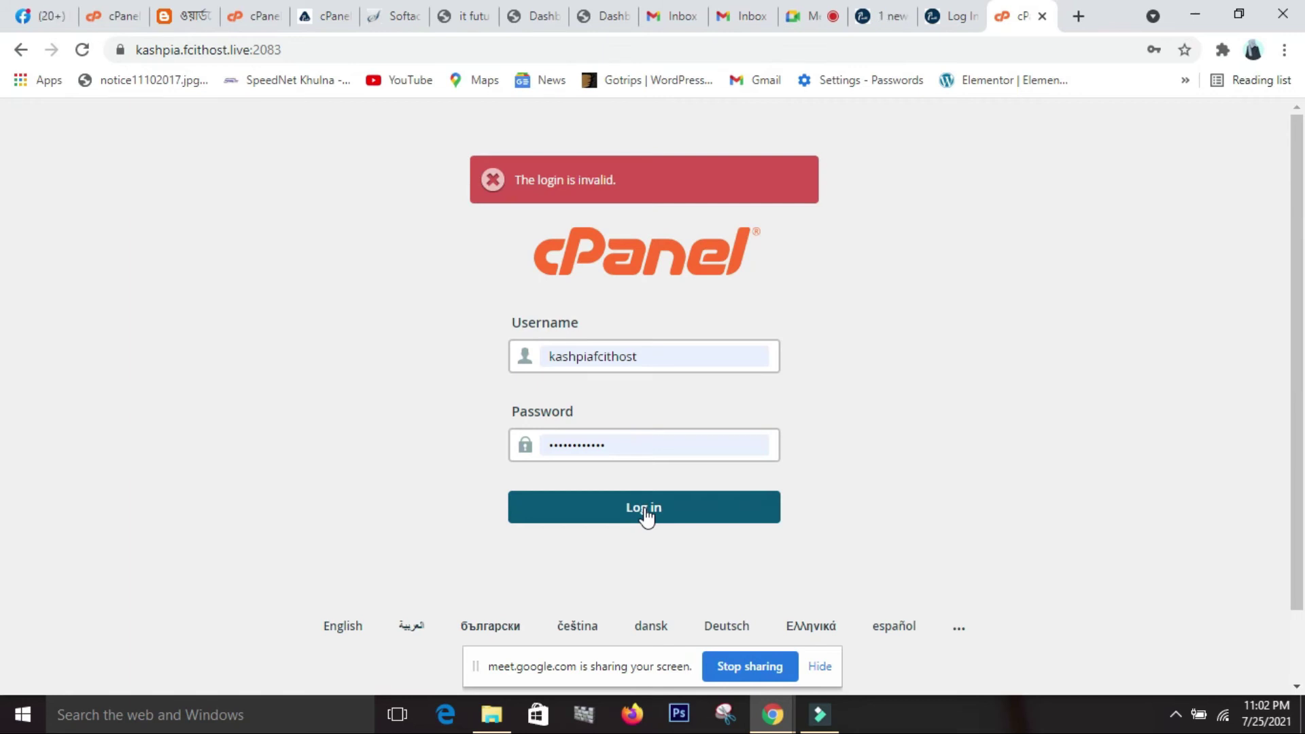
click(646, 516)
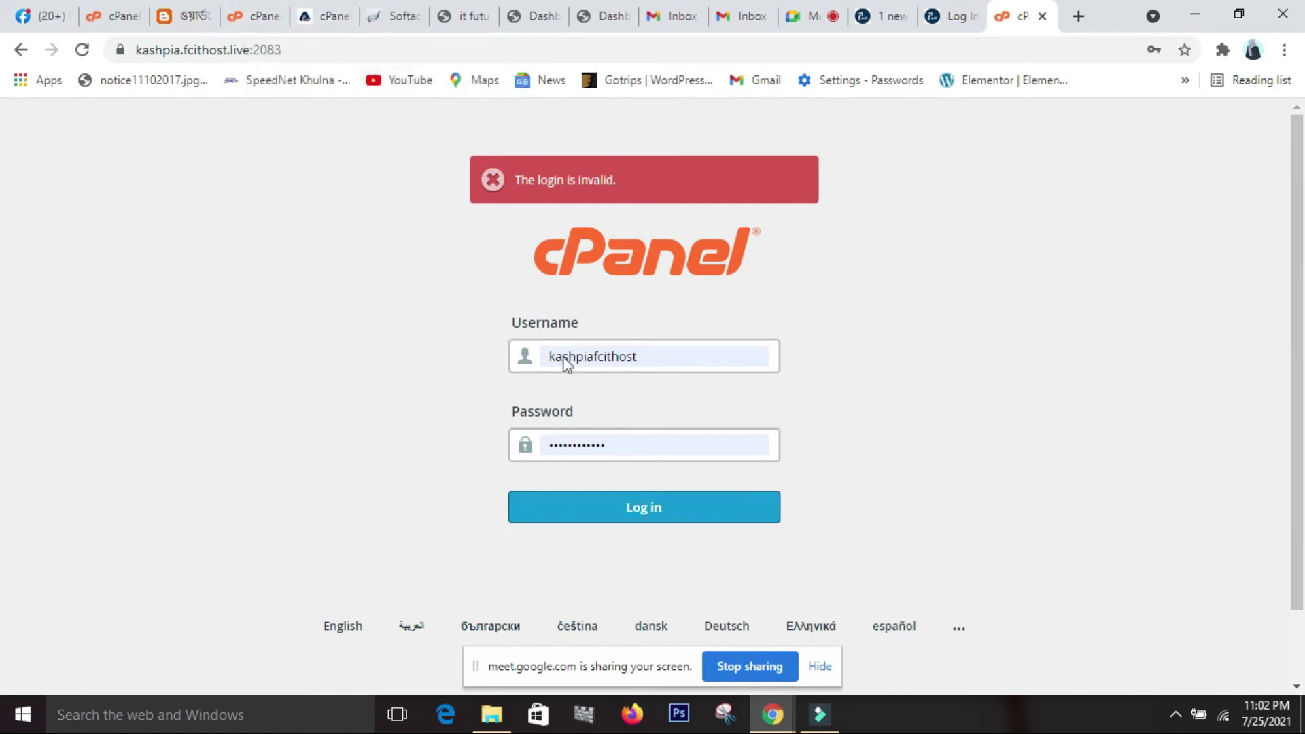
click(316, 16)
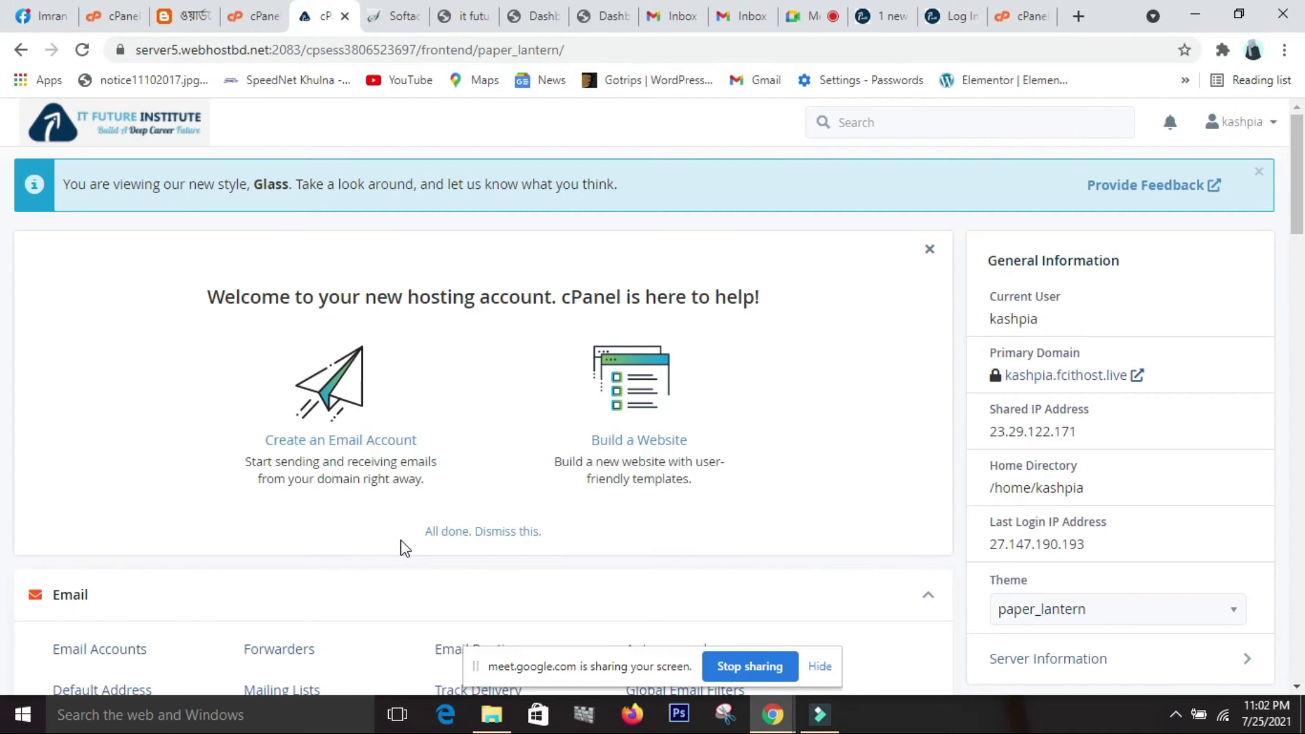
scroll(405, 547, down, 4)
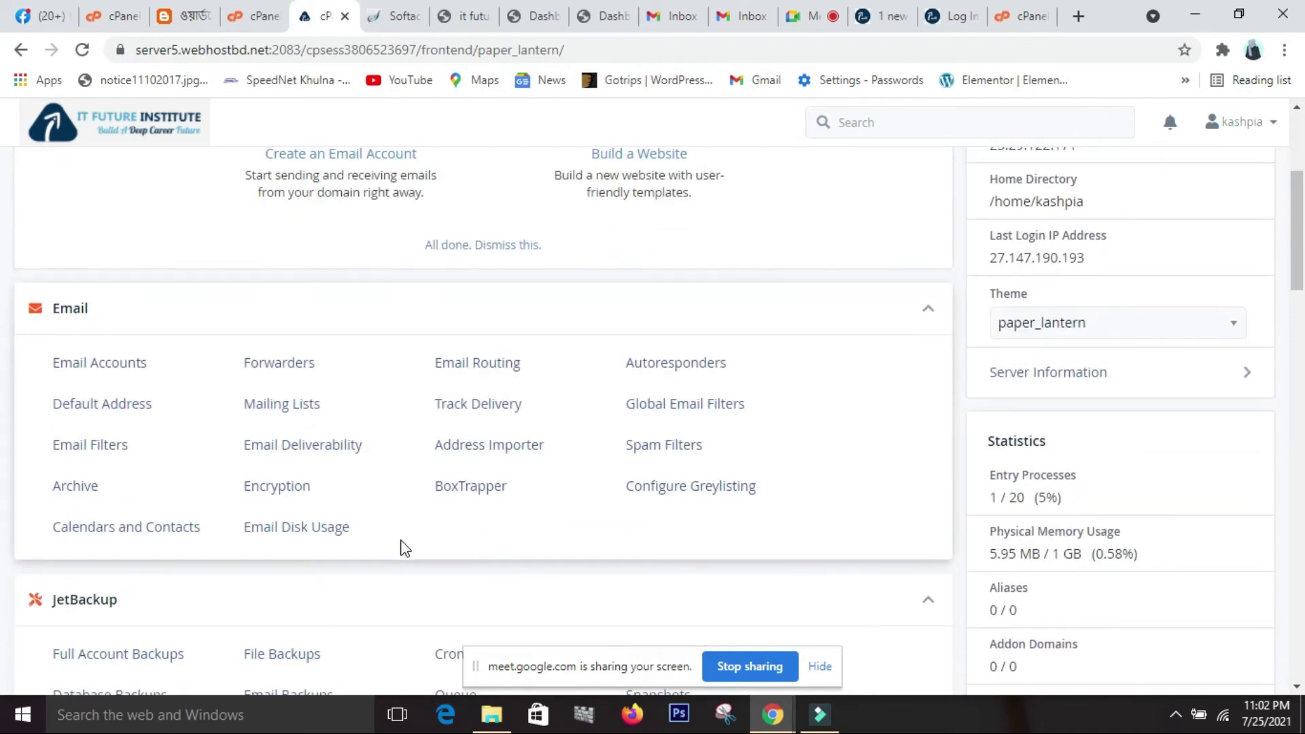
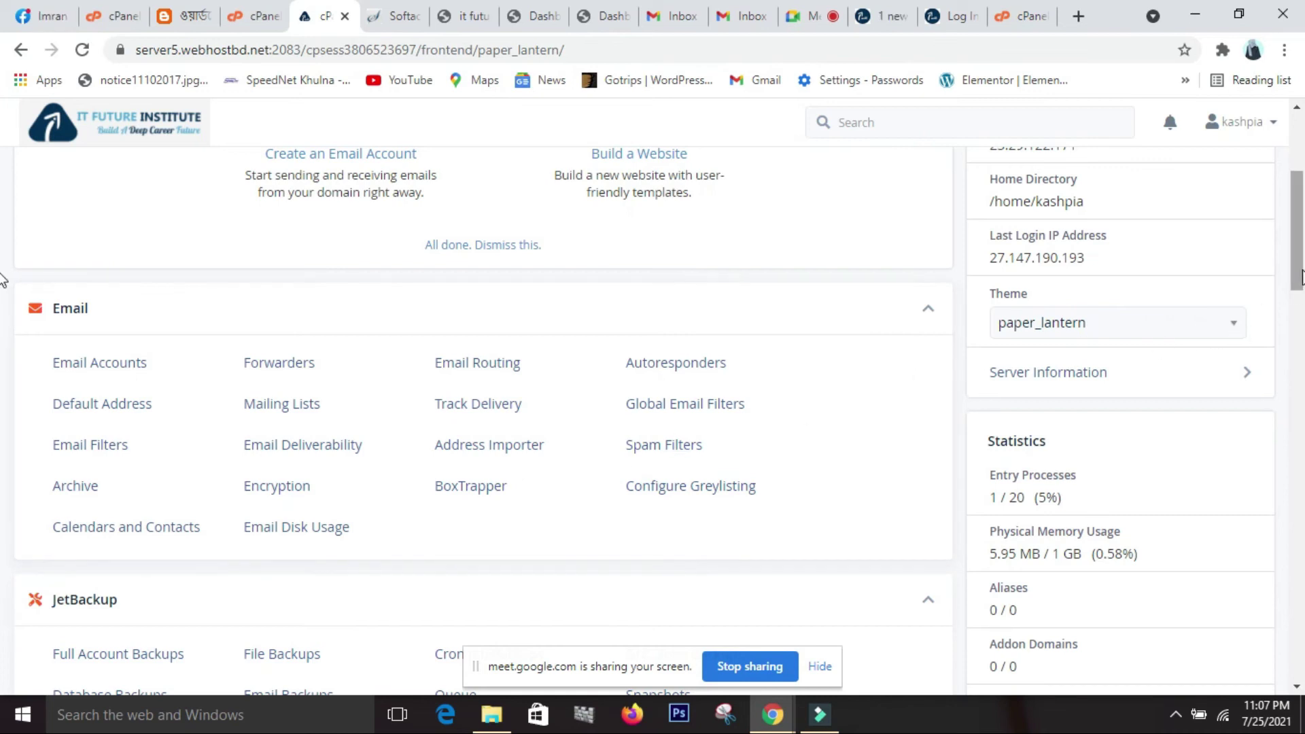
Scroll the cPanel dashboard back to the top and open a blank new browser tab.
scroll(1302, 275, up, 5)
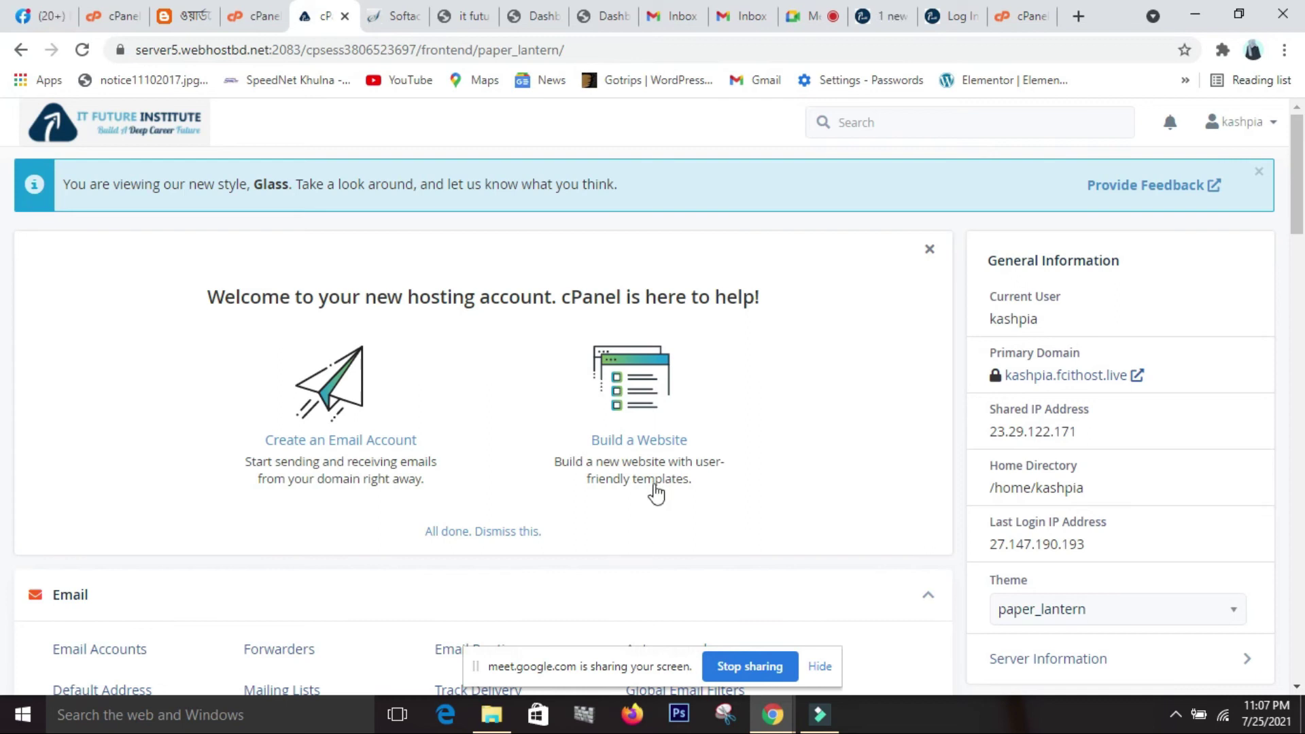
click(1079, 17)
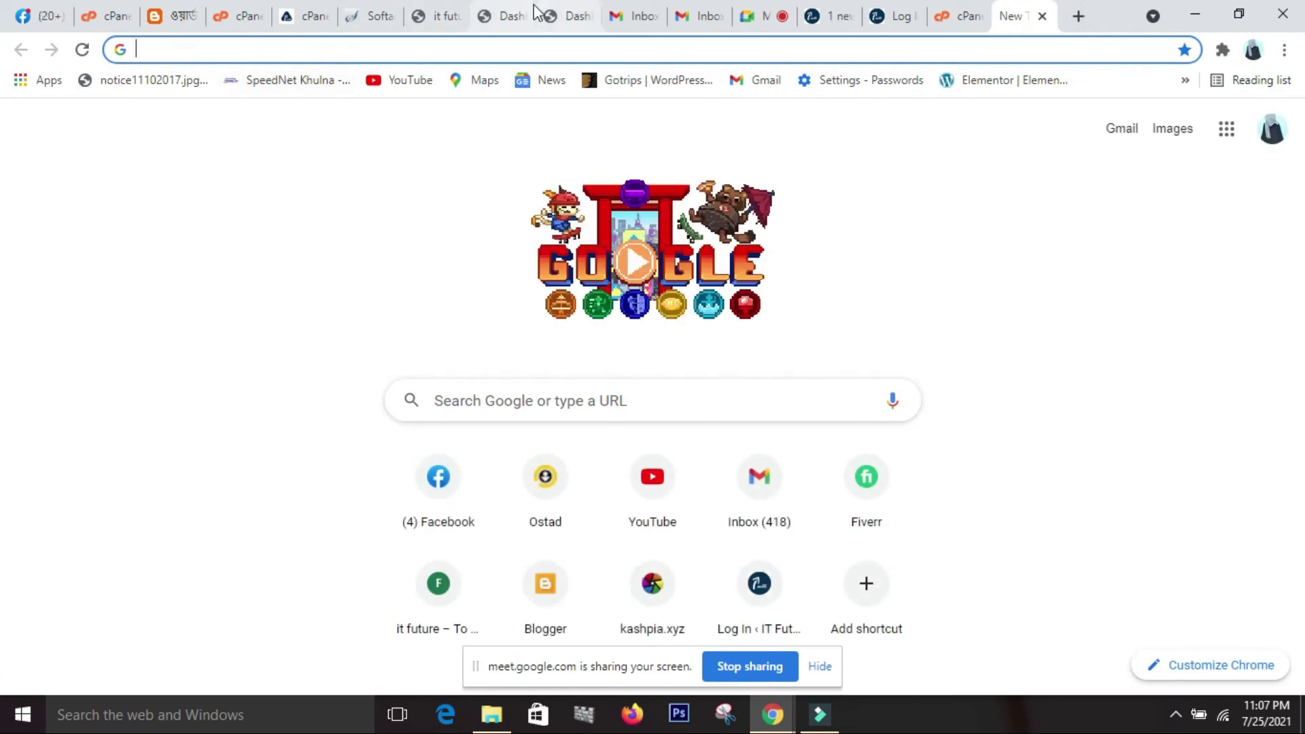
Switch to the 'it future' tab and scroll through the Hello world! post and footer widgets.
click(449, 17)
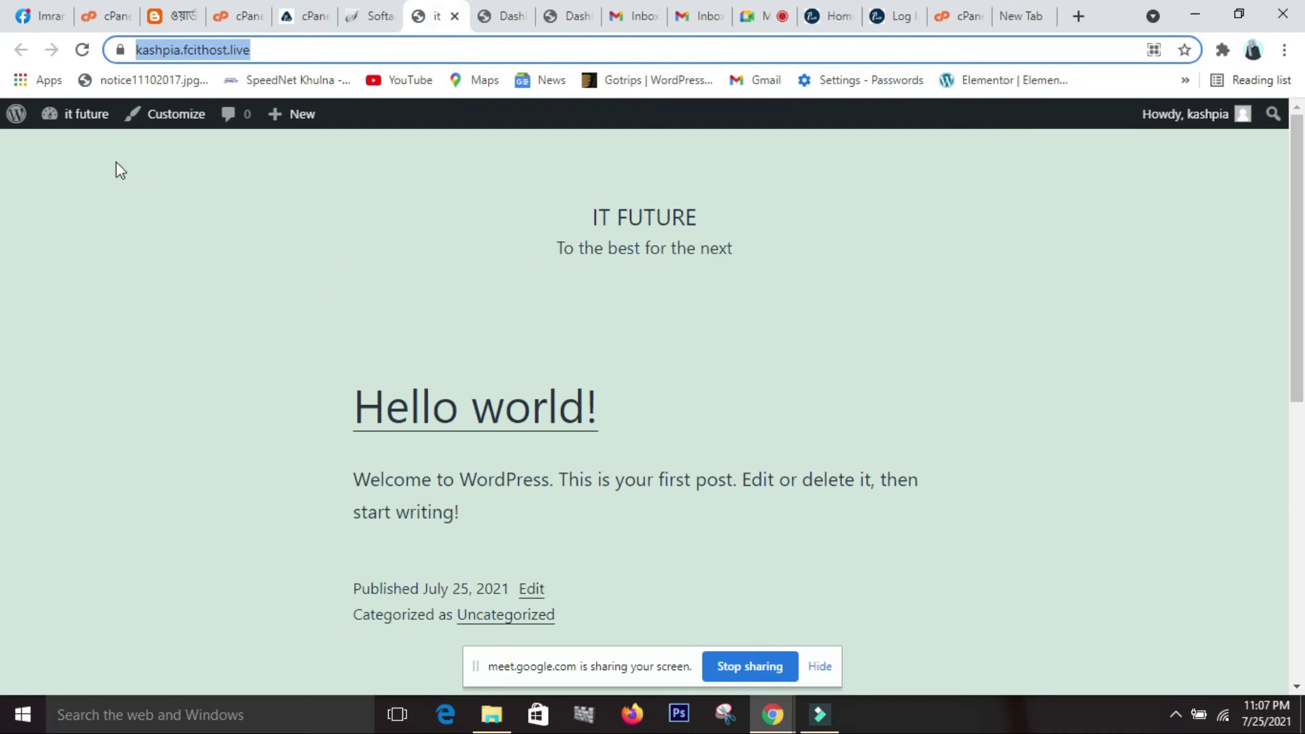
scroll(1115, 518, down, 4)
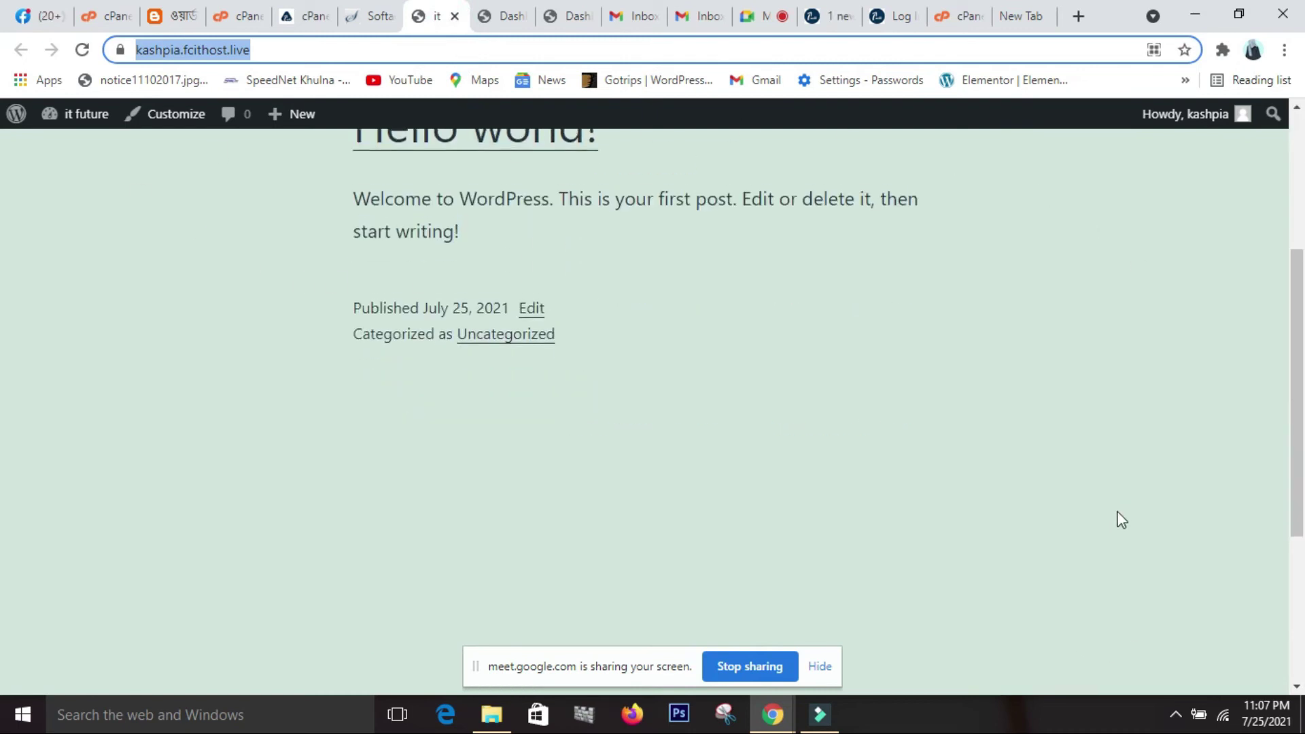
scroll(1116, 518, up, 4)
scroll(1121, 520, down, 5)
scroll(1121, 520, up, 5)
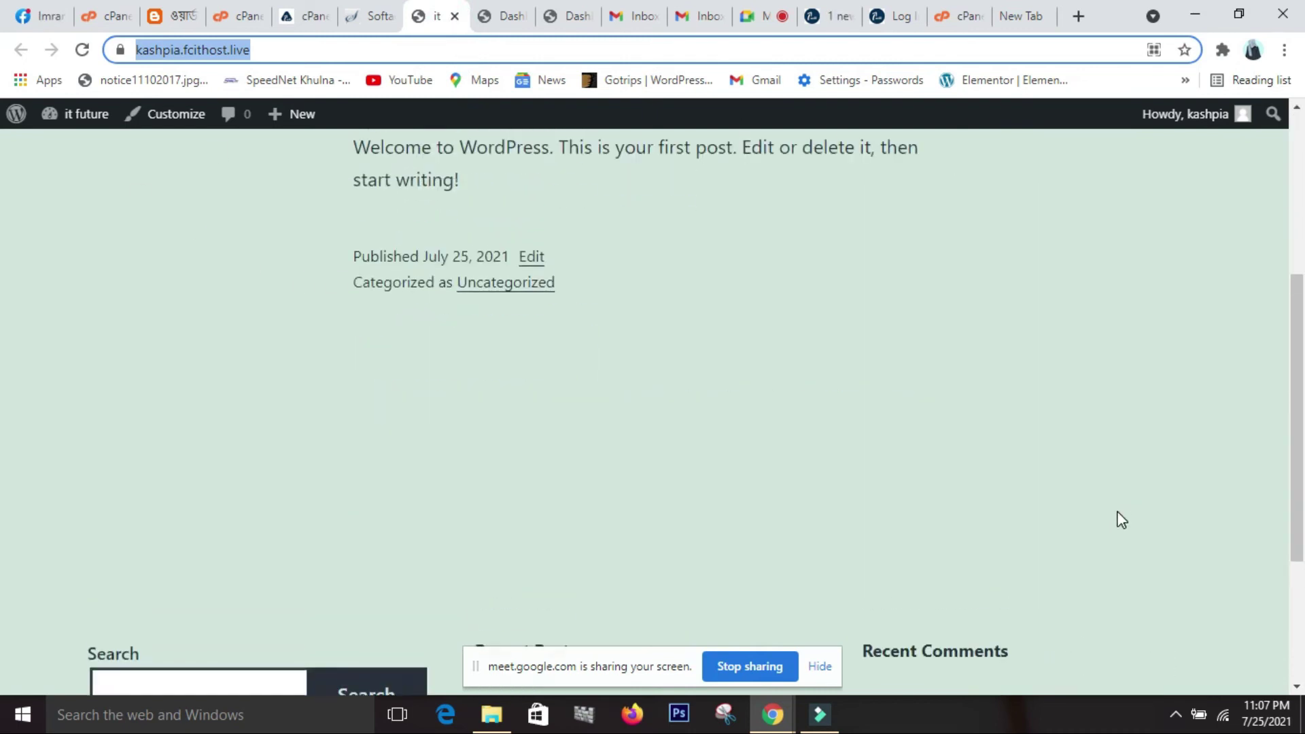
scroll(1121, 520, down, 7)
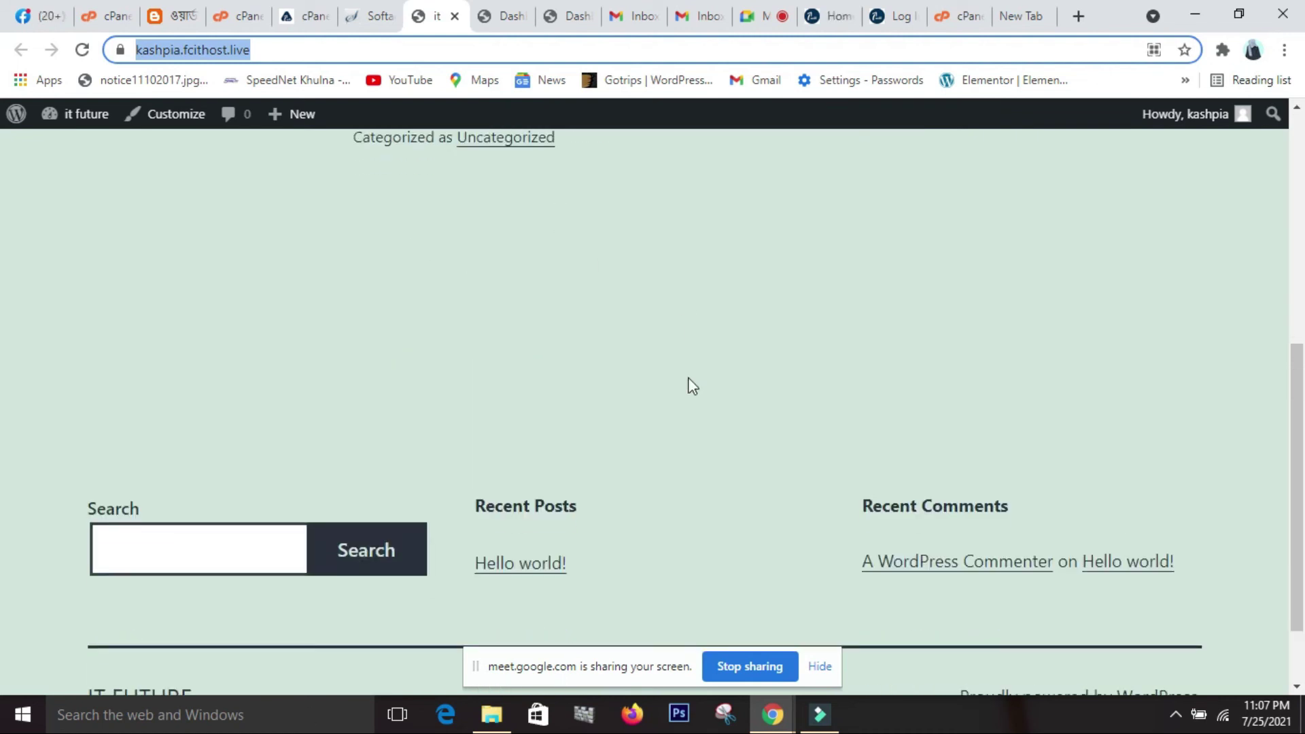
scroll(690, 382, up, 7)
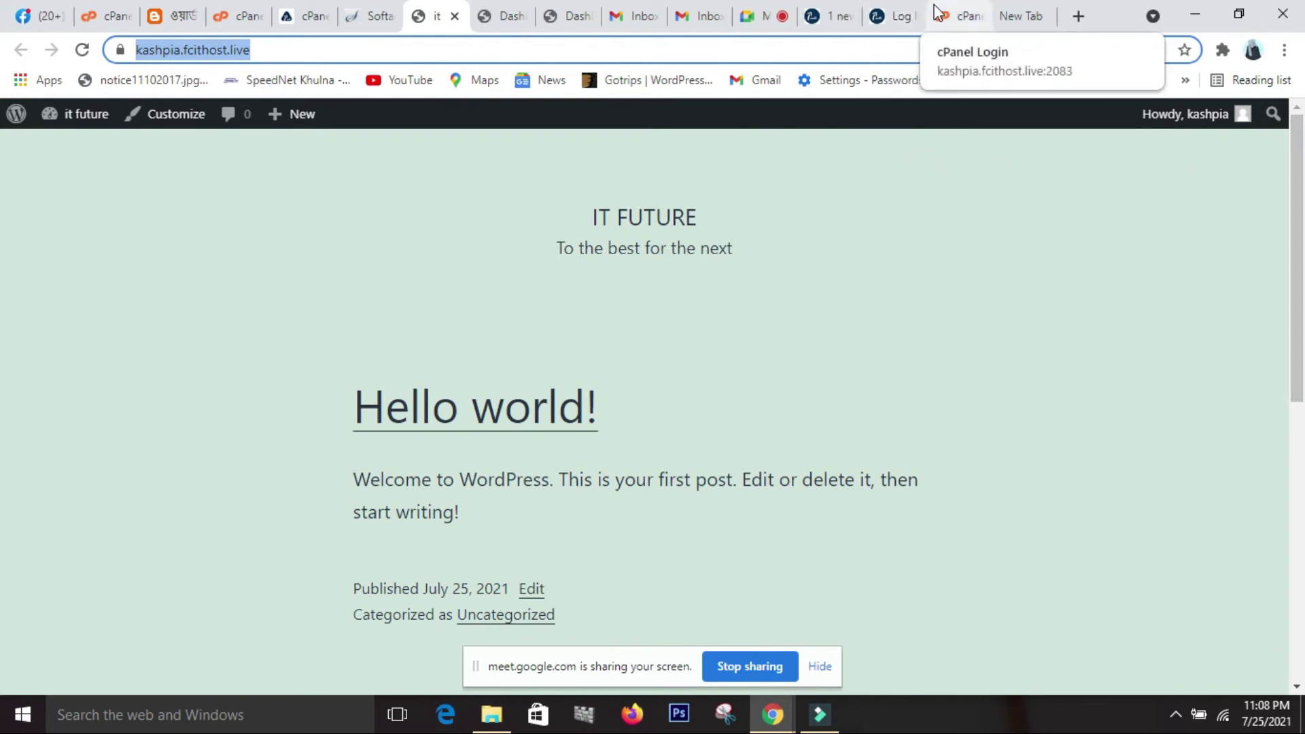
Glance at the cPanel Login and WordPress 'Log In' tabs, then return to the cPanel dashboard.
click(958, 13)
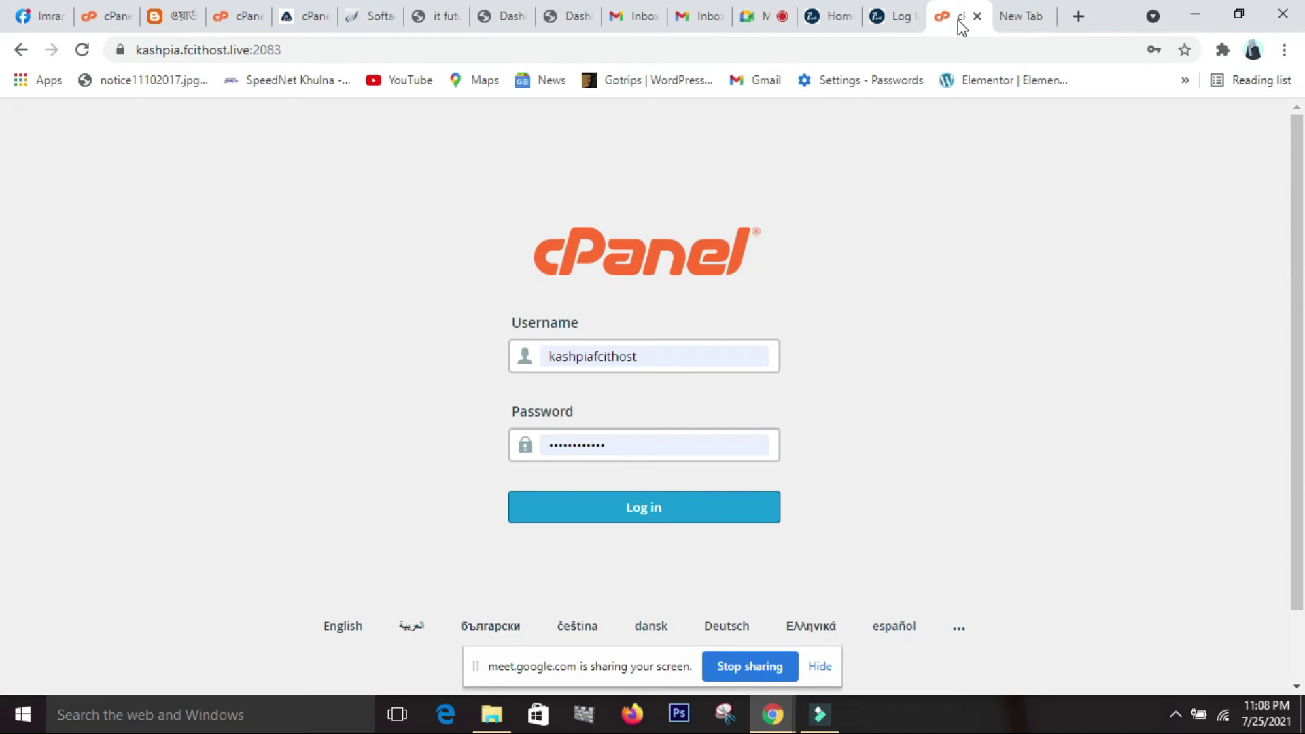
click(896, 19)
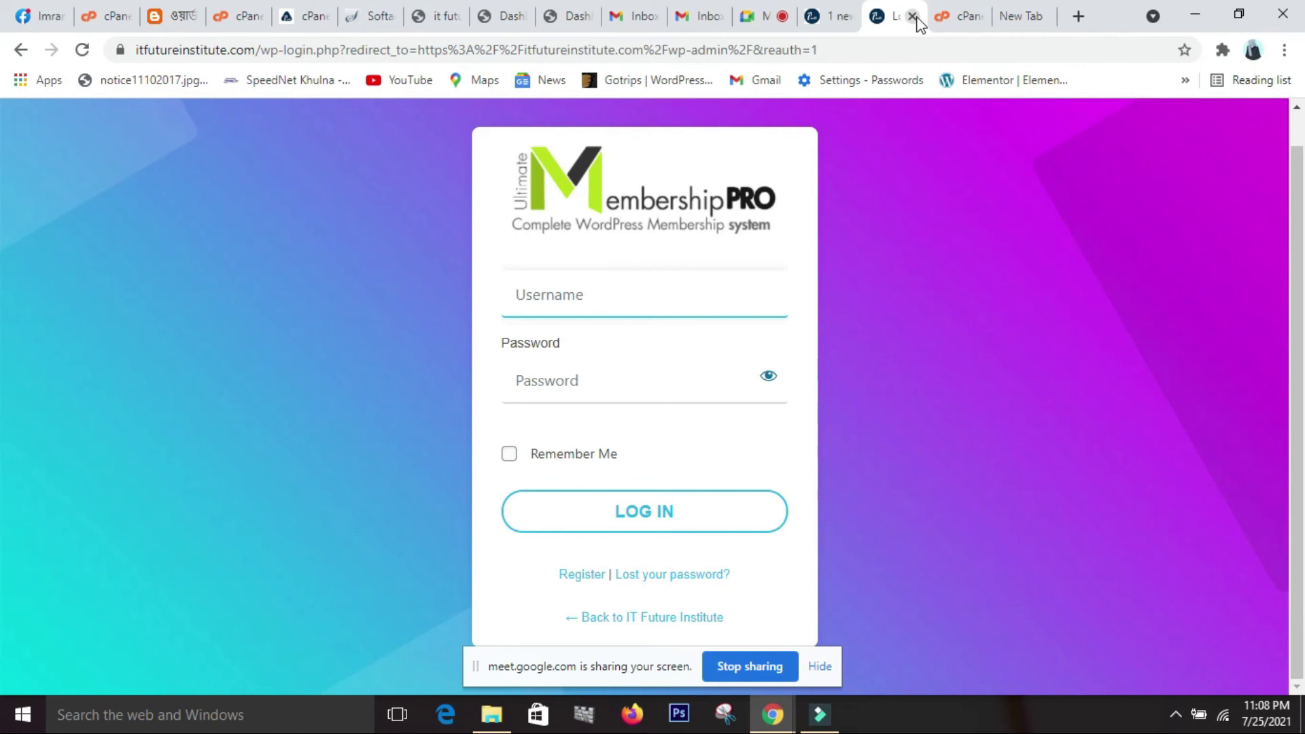
click(297, 15)
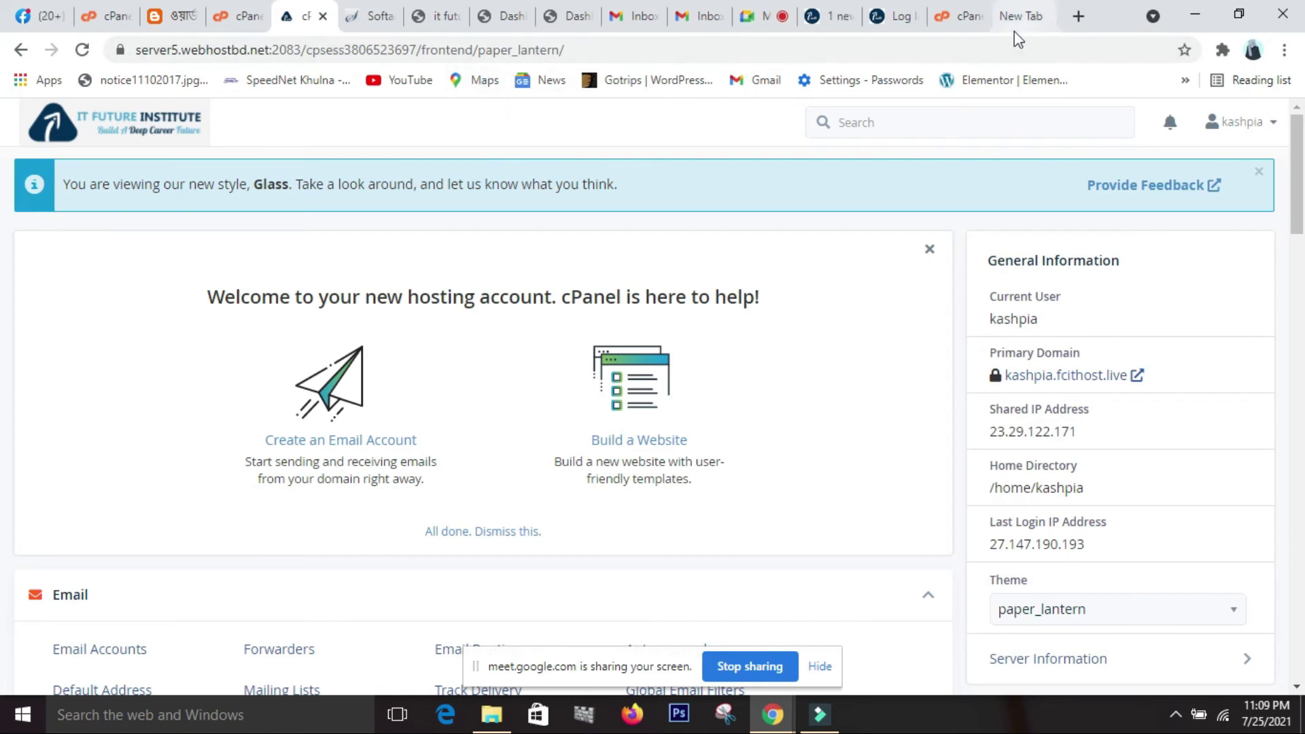
Copy the site address and load kashpia.fcithost.live/cpanel in the empty new tab.
click(960, 20)
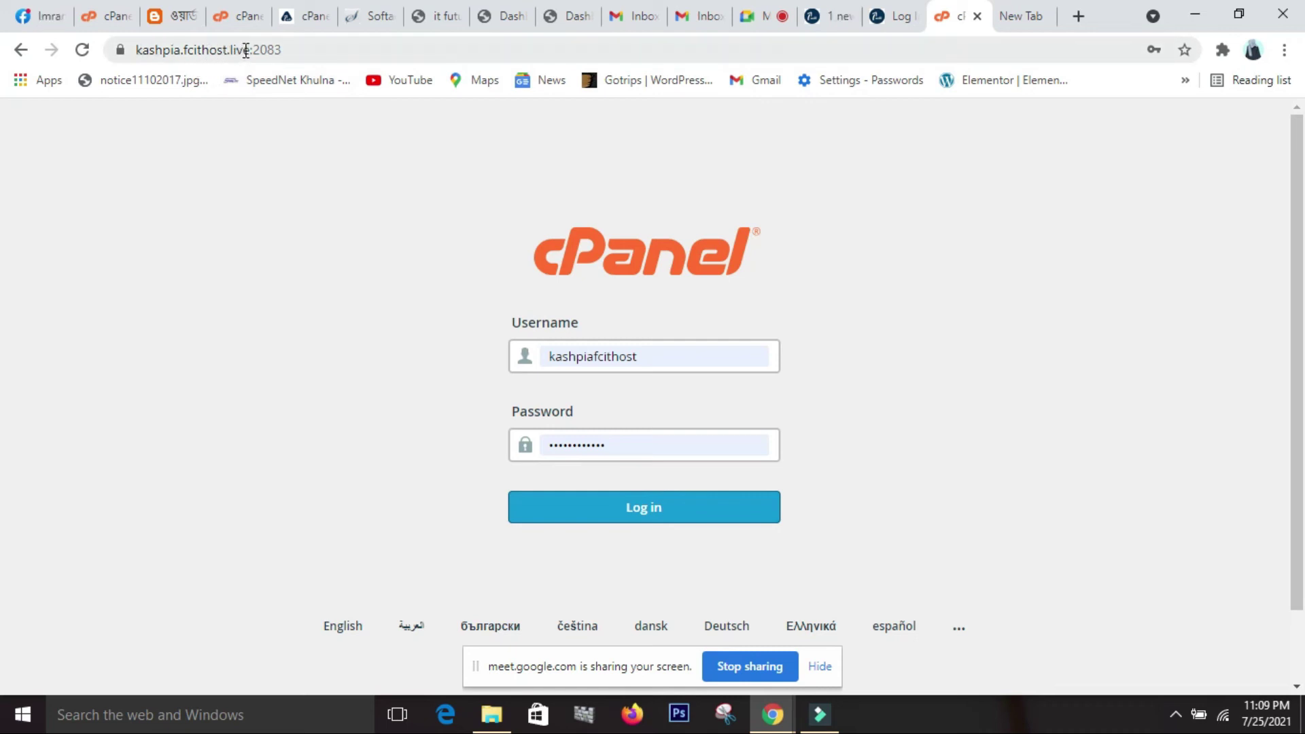
drag(251, 49, 162, 60)
key(ctrl+c)
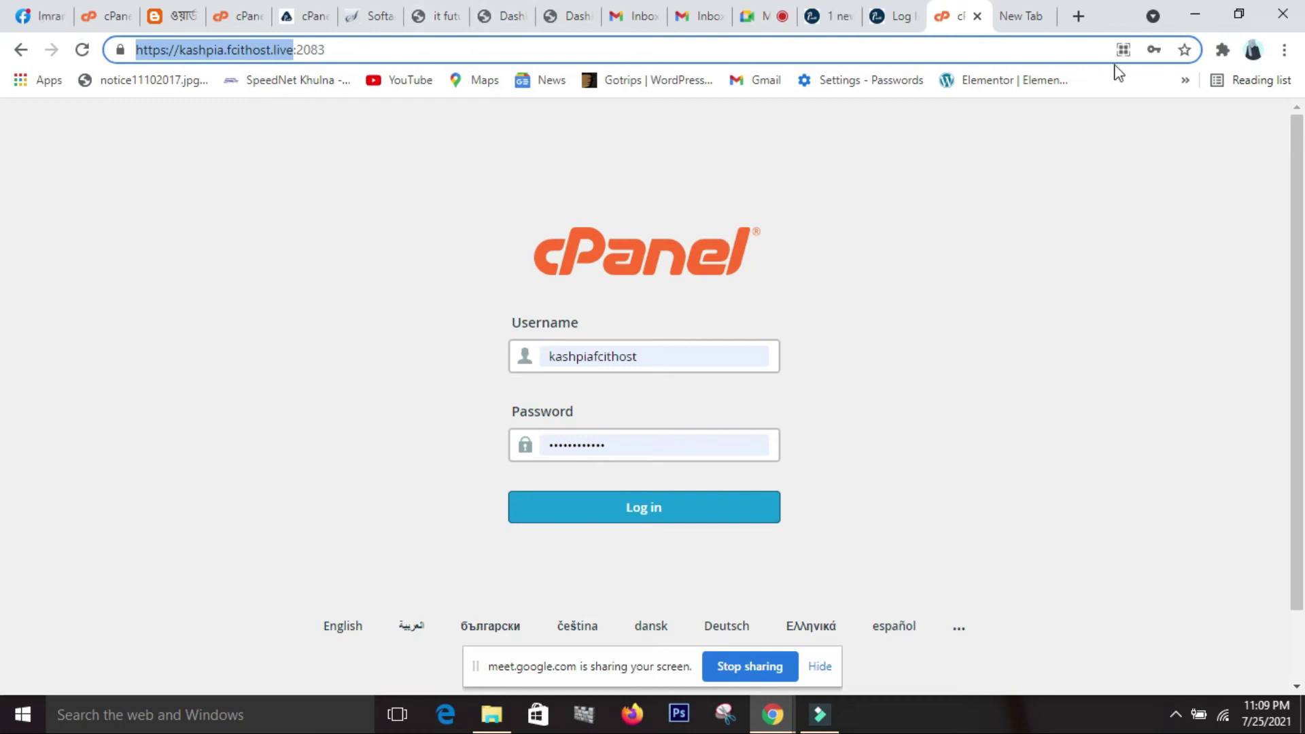
click(1024, 20)
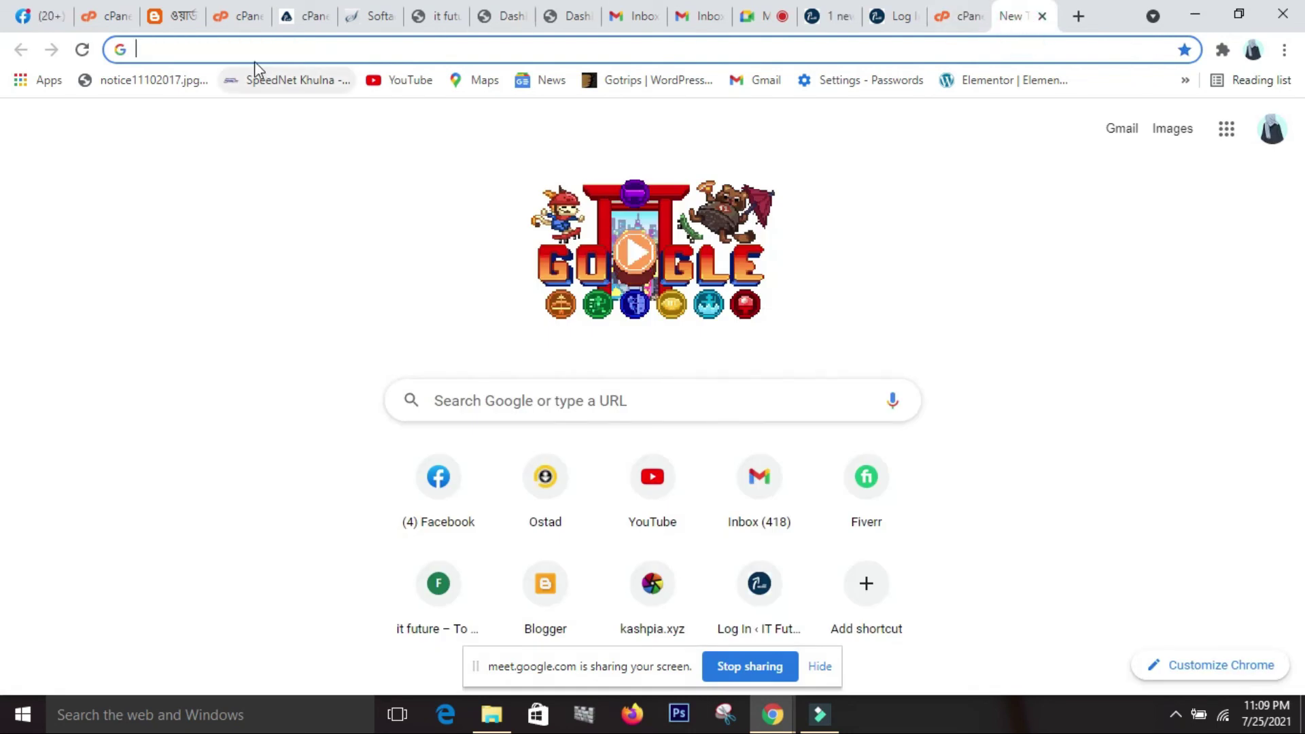
key(ctrl+v)
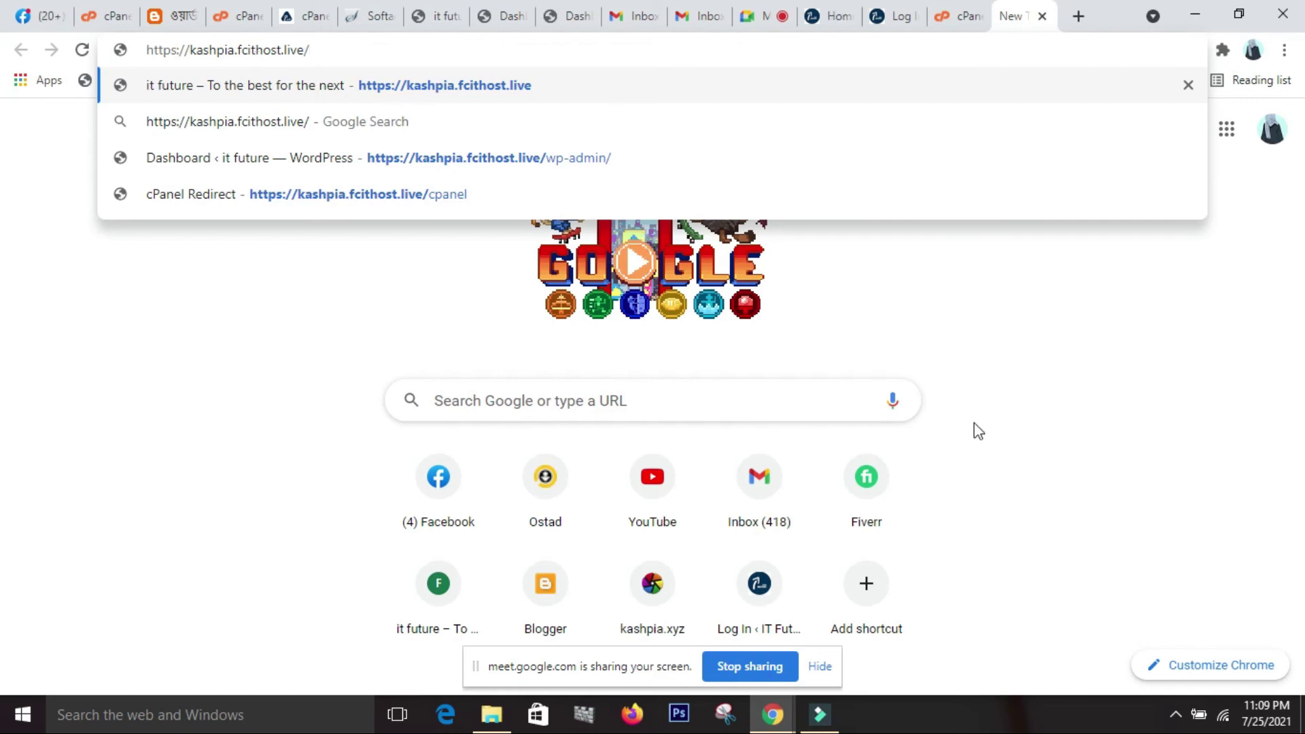
text(cpanel)
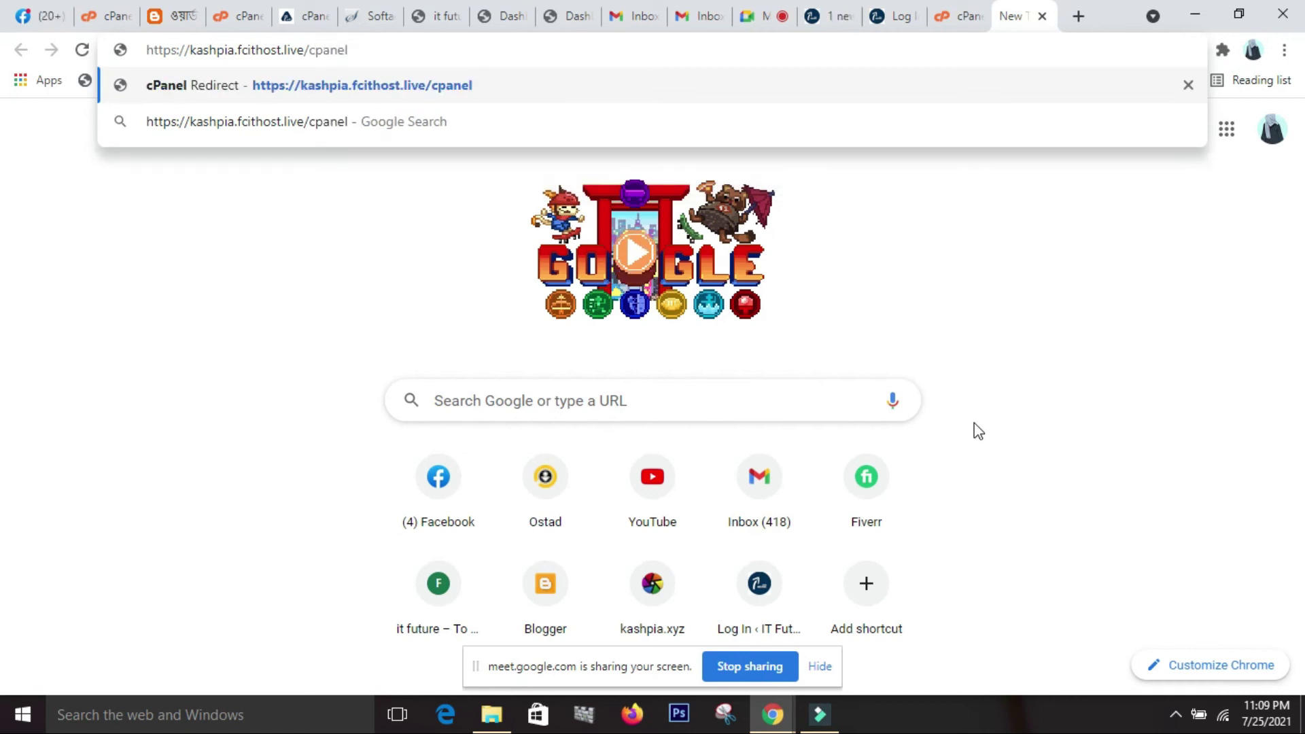
key(Return)
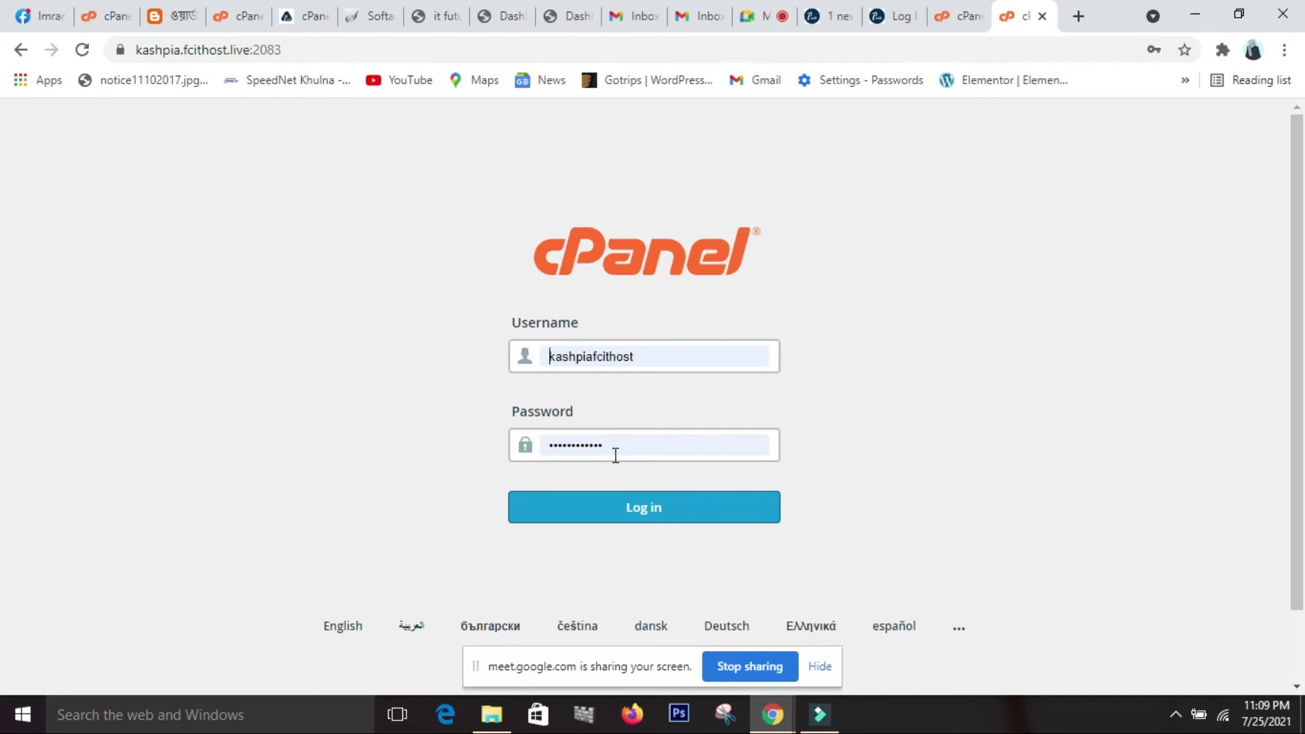
Try signing in with the saved credentials, which is rejected, then go back to the dashboard tab.
click(674, 518)
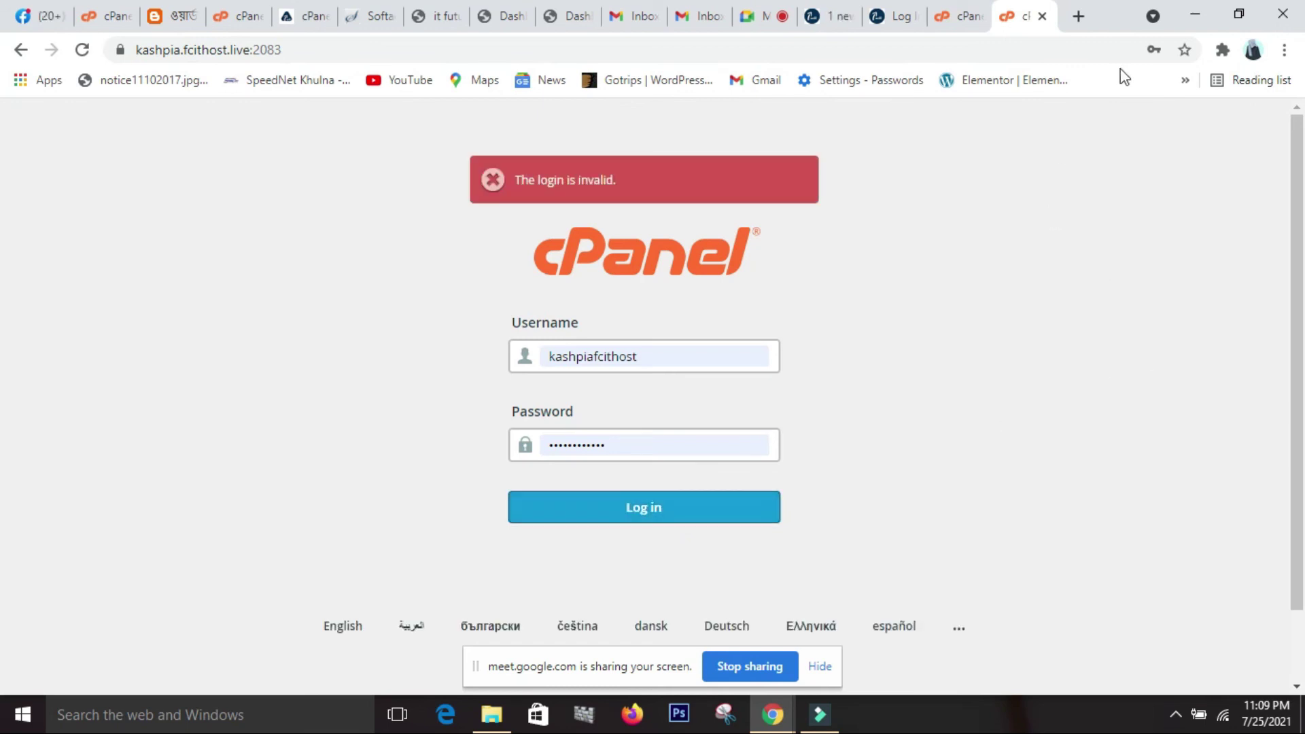
click(676, 453)
click(909, 445)
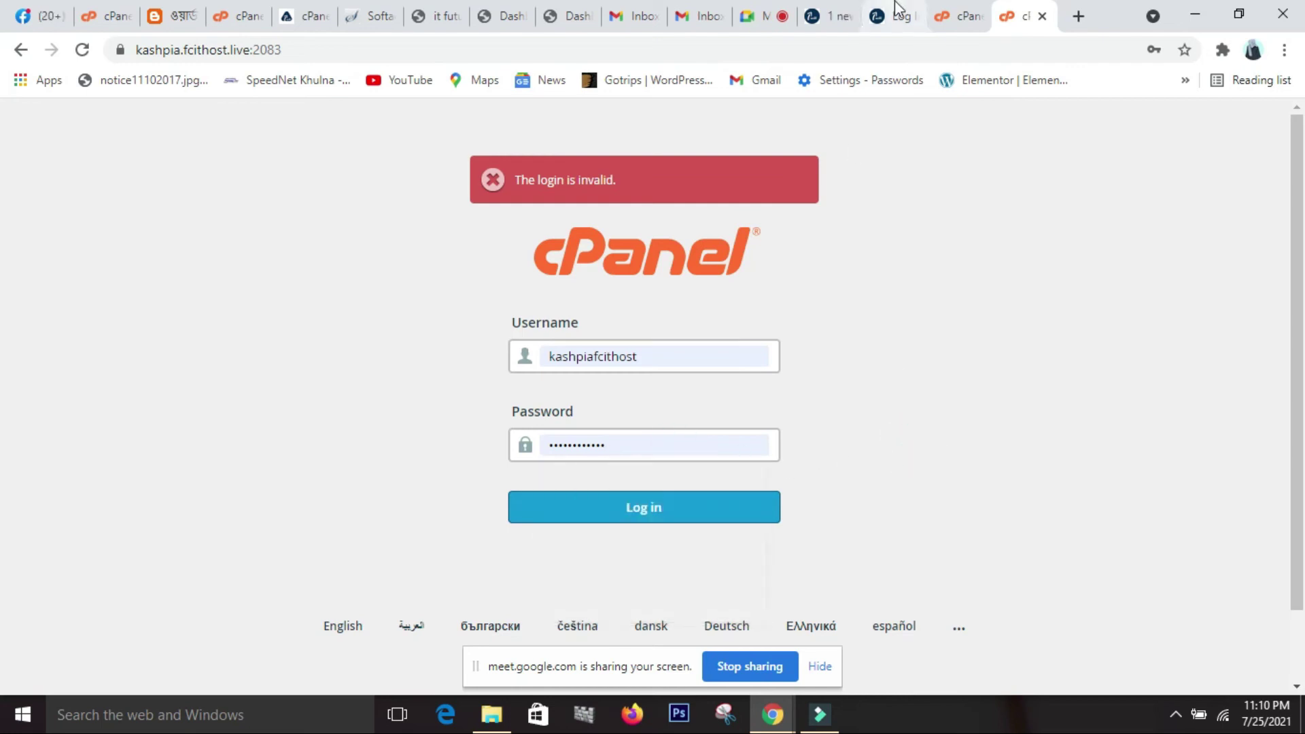
click(662, 514)
click(313, 22)
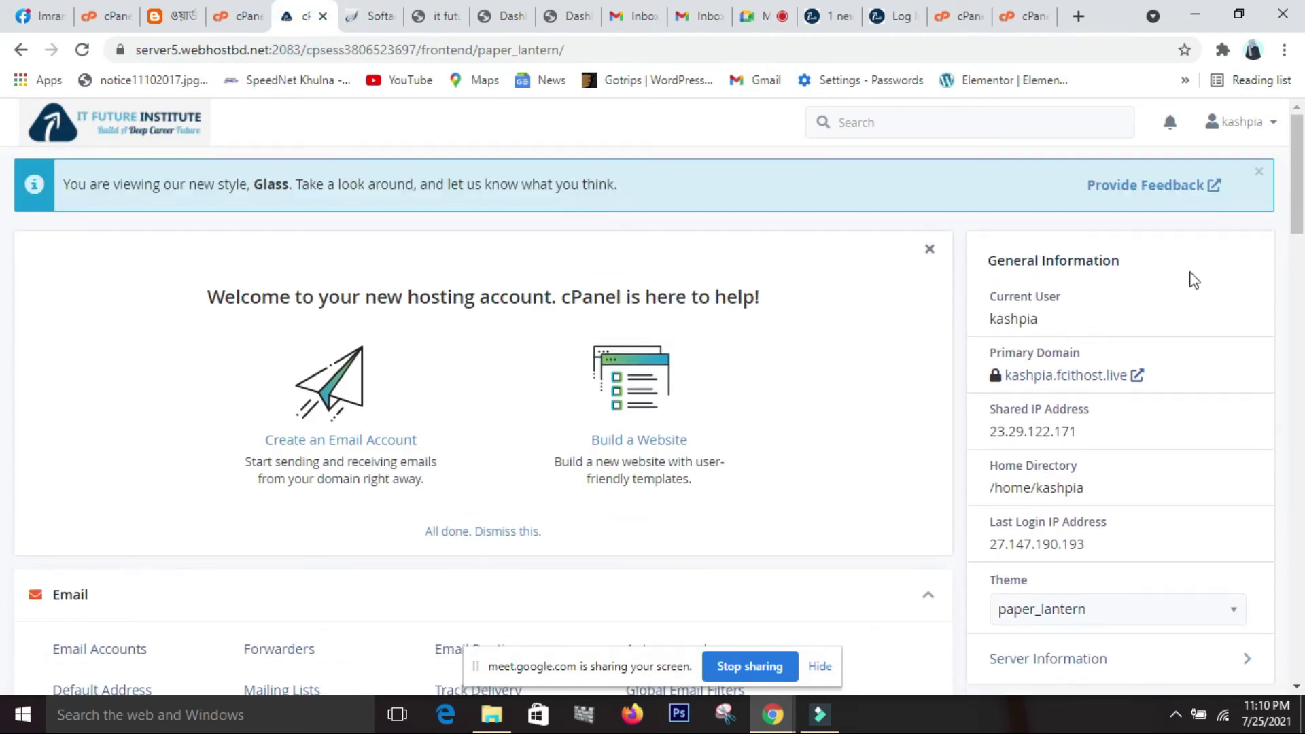
scroll(2, 468, down, 4)
scroll(2, 467, down, 3)
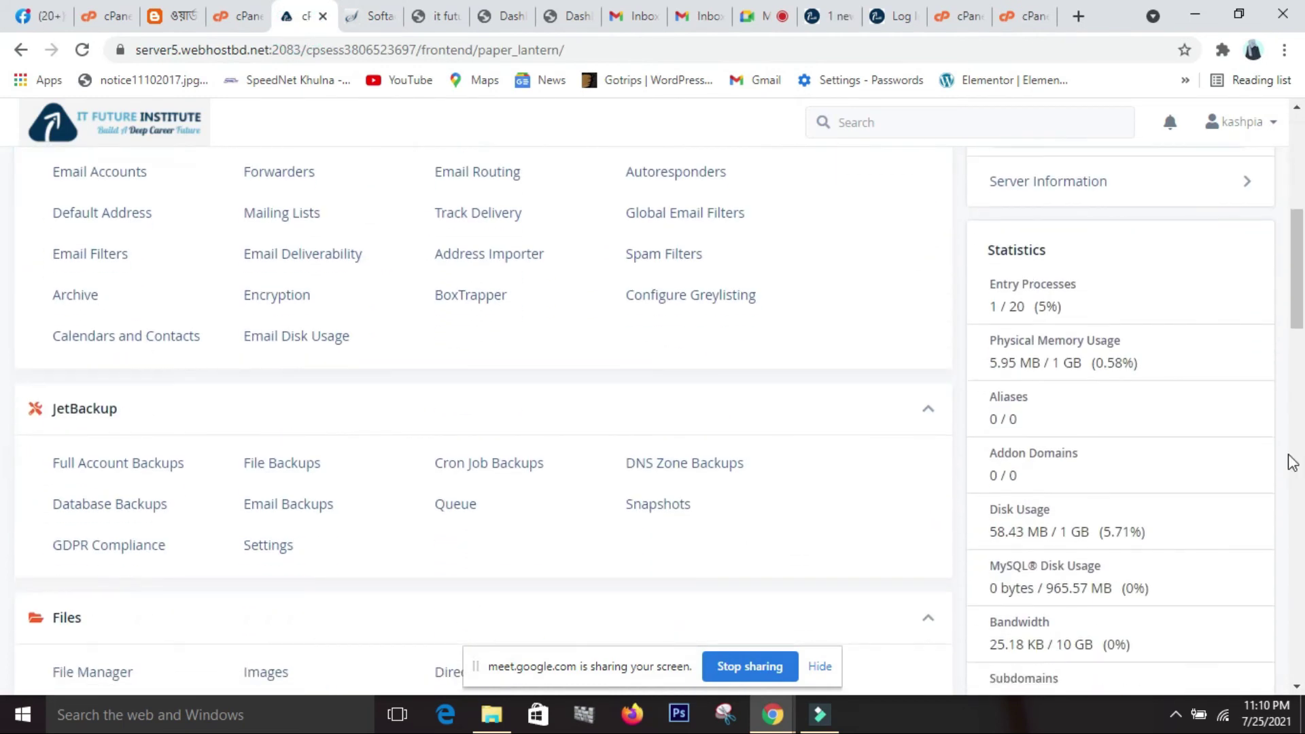
scroll(1291, 457, up, 6)
scroll(1291, 461, down, 4)
scroll(1291, 461, down, 10)
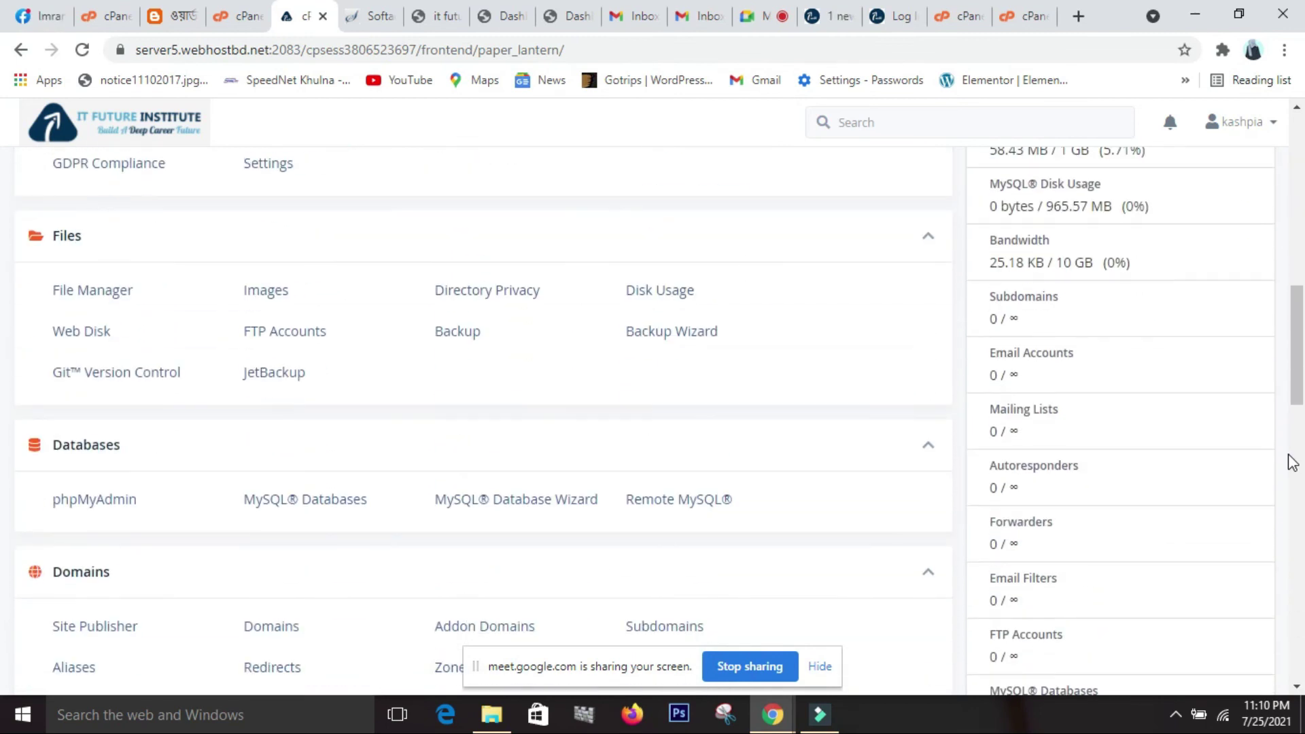
scroll(1292, 463, down, 12)
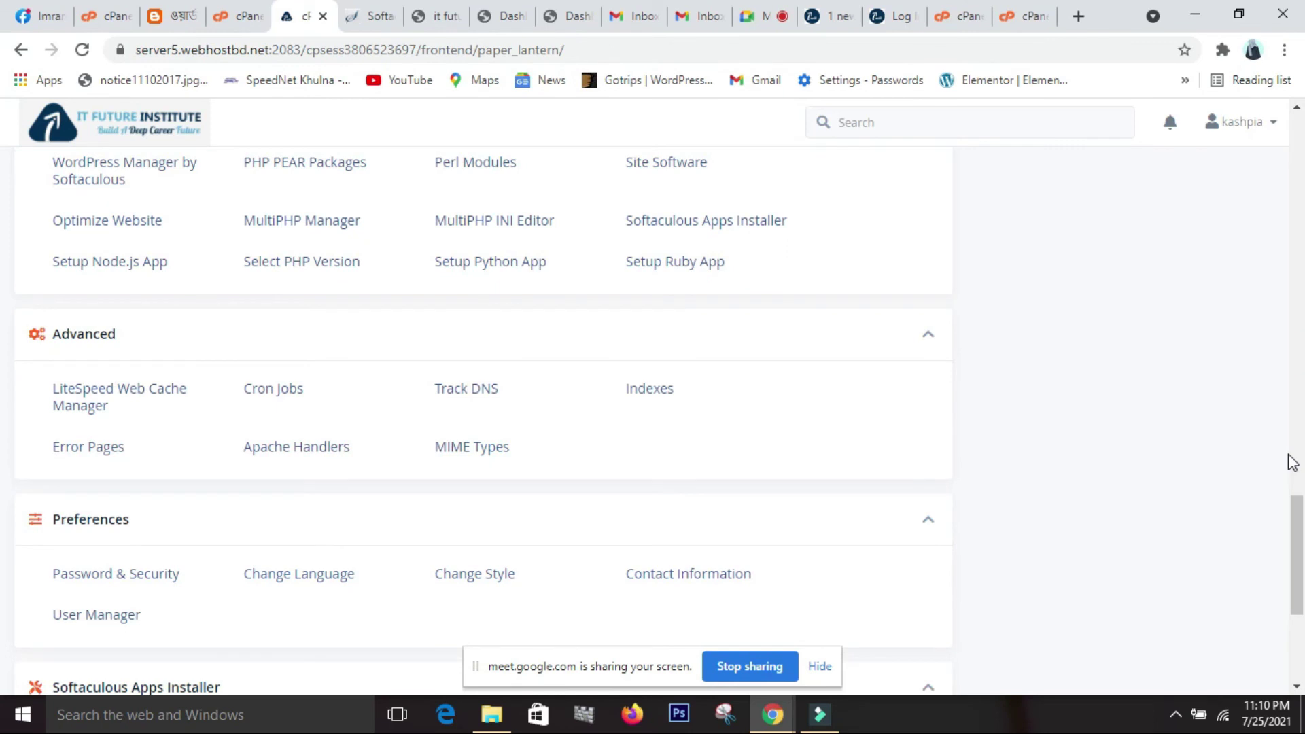
scroll(1291, 461, down, 5)
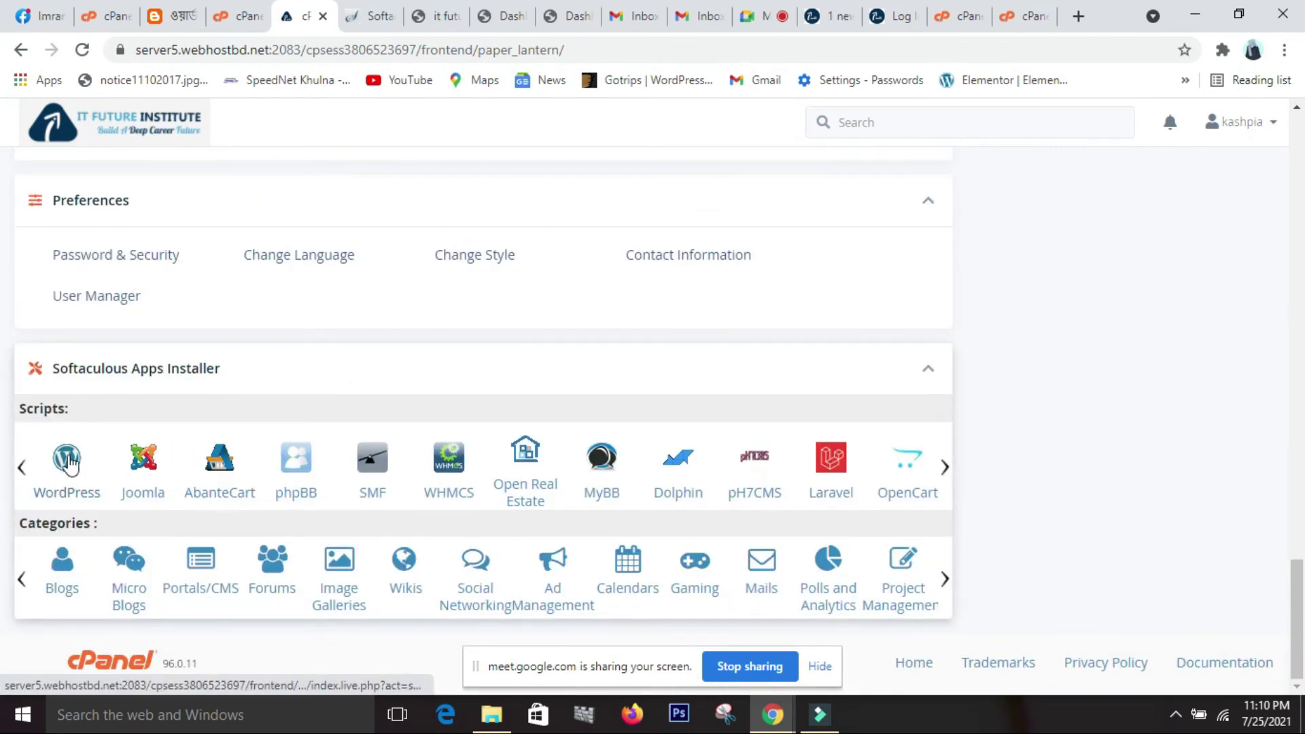
scroll(83, 469, up, 5)
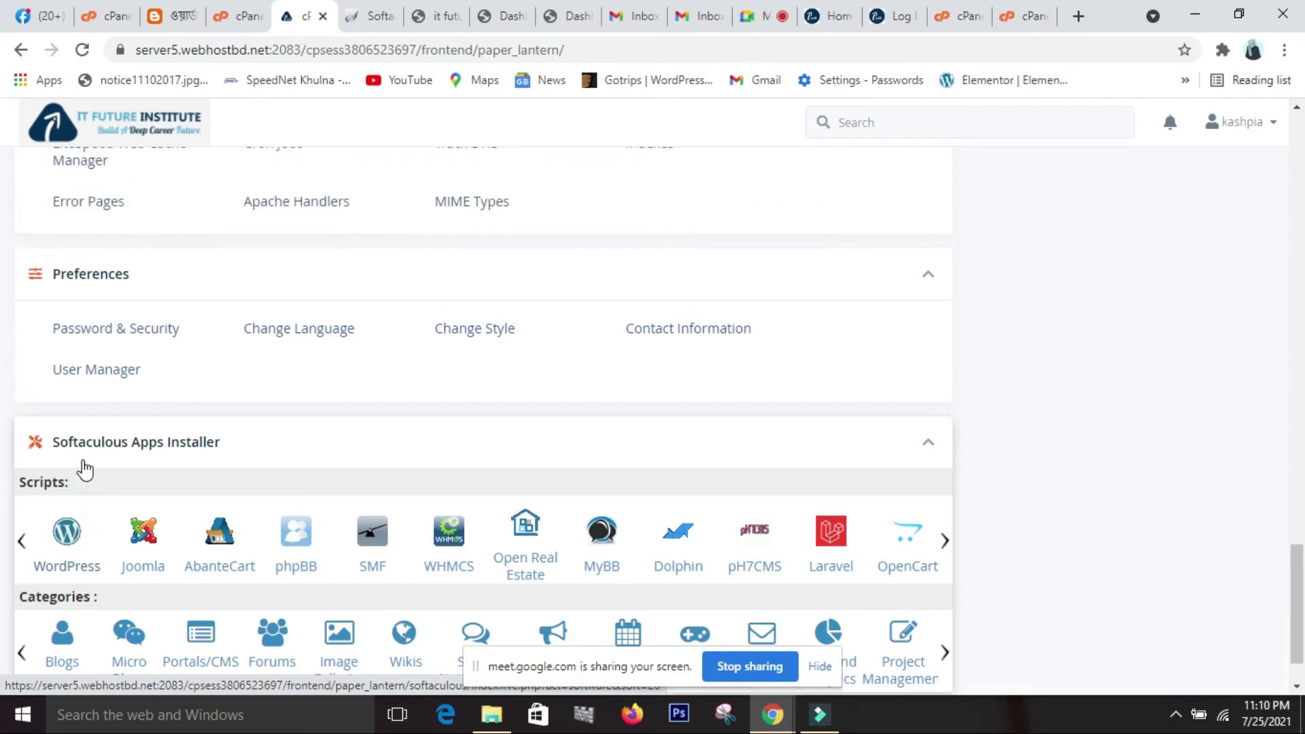
scroll(83, 468, up, 4)
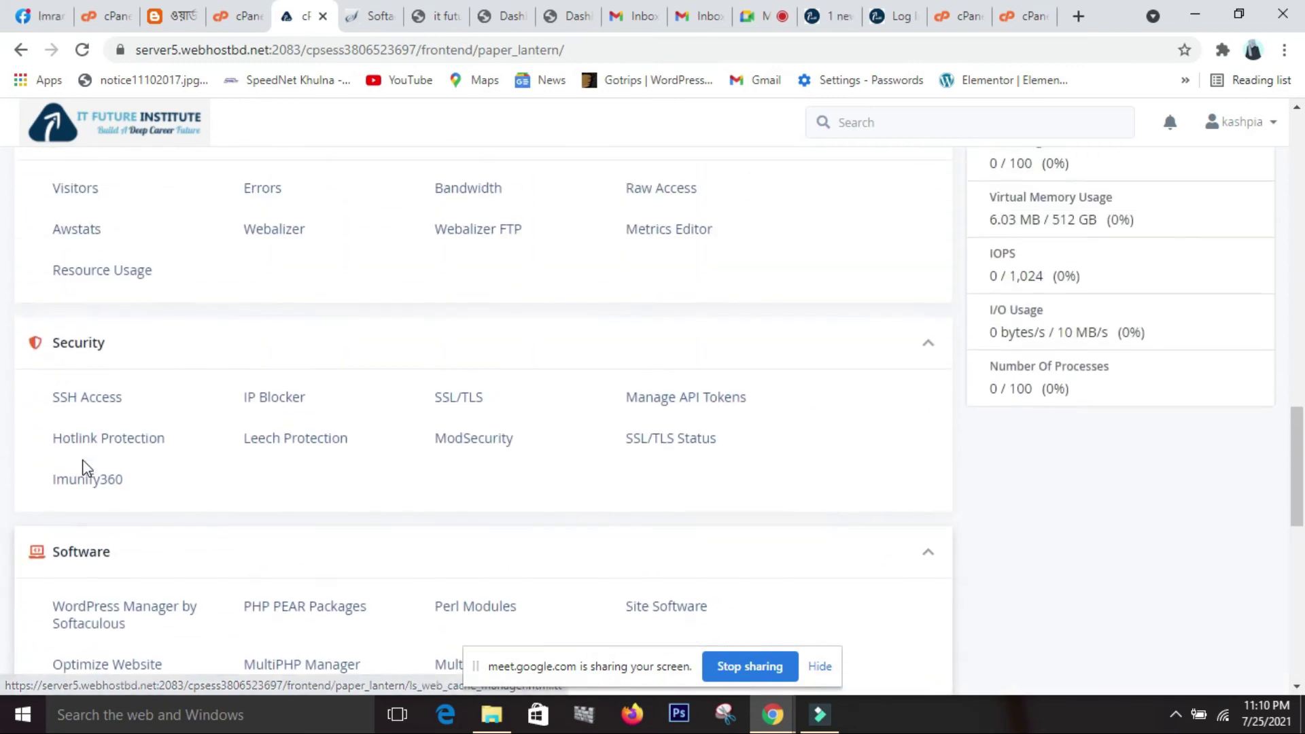
scroll(84, 563, down, 1)
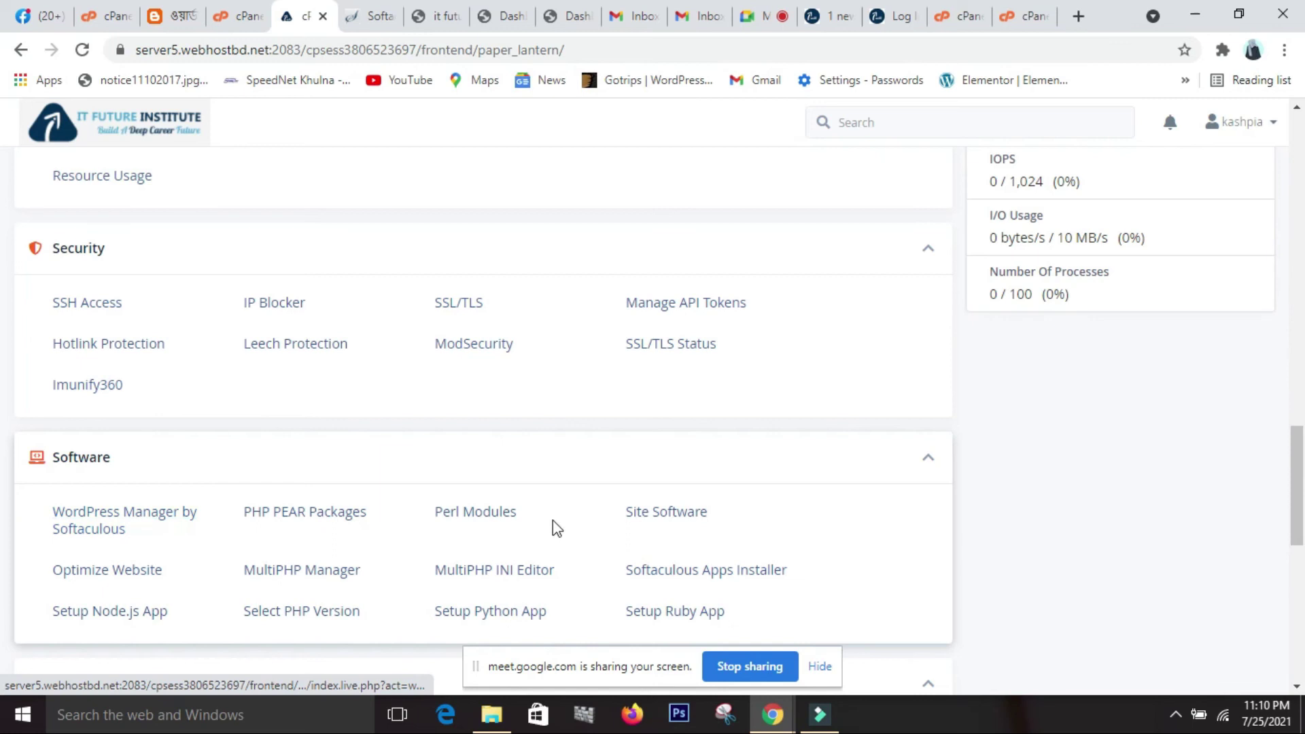
scroll(662, 527, down, 1)
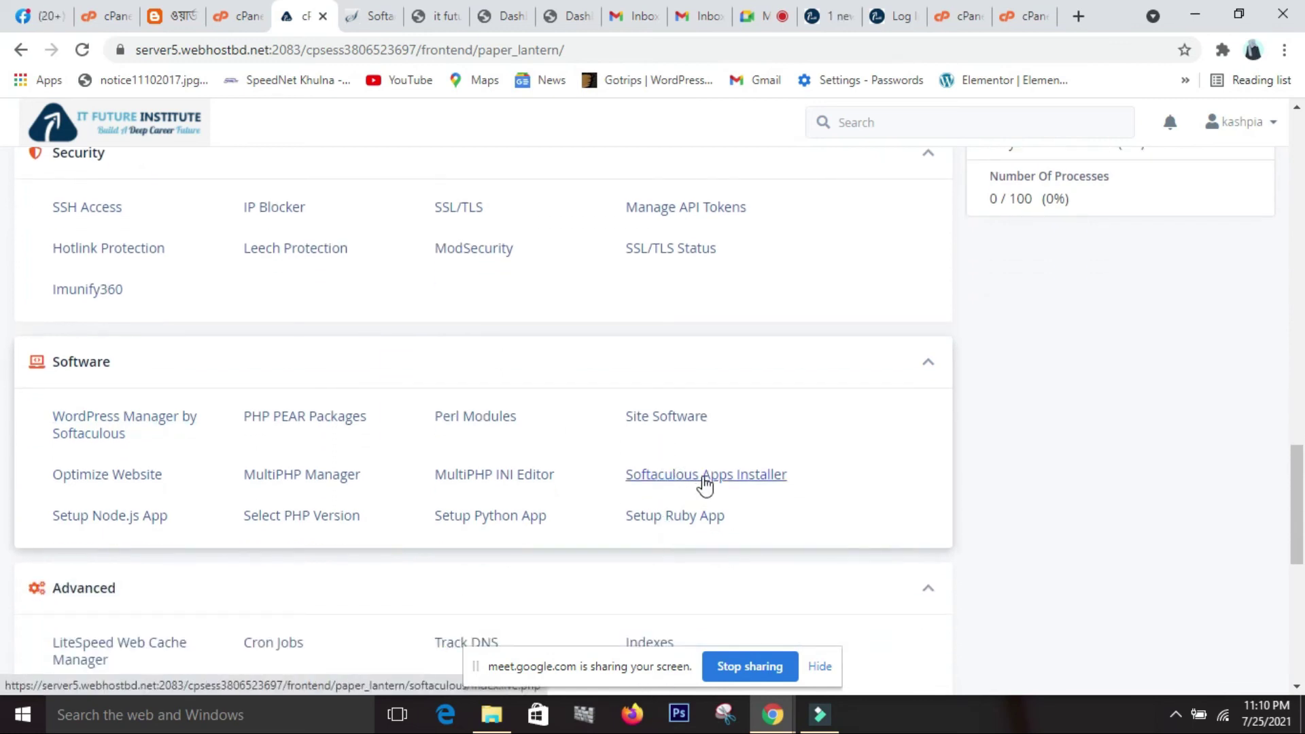
scroll(705, 485, down, 3)
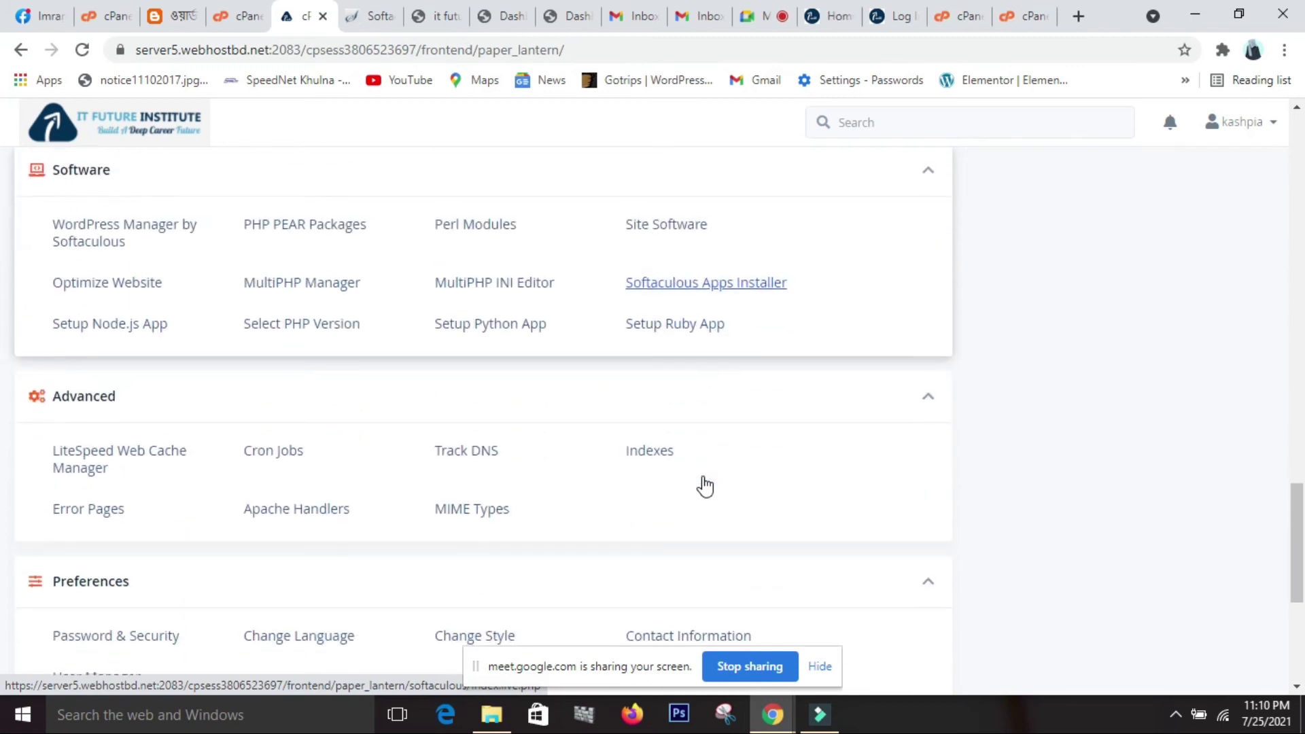
scroll(705, 485, down, 5)
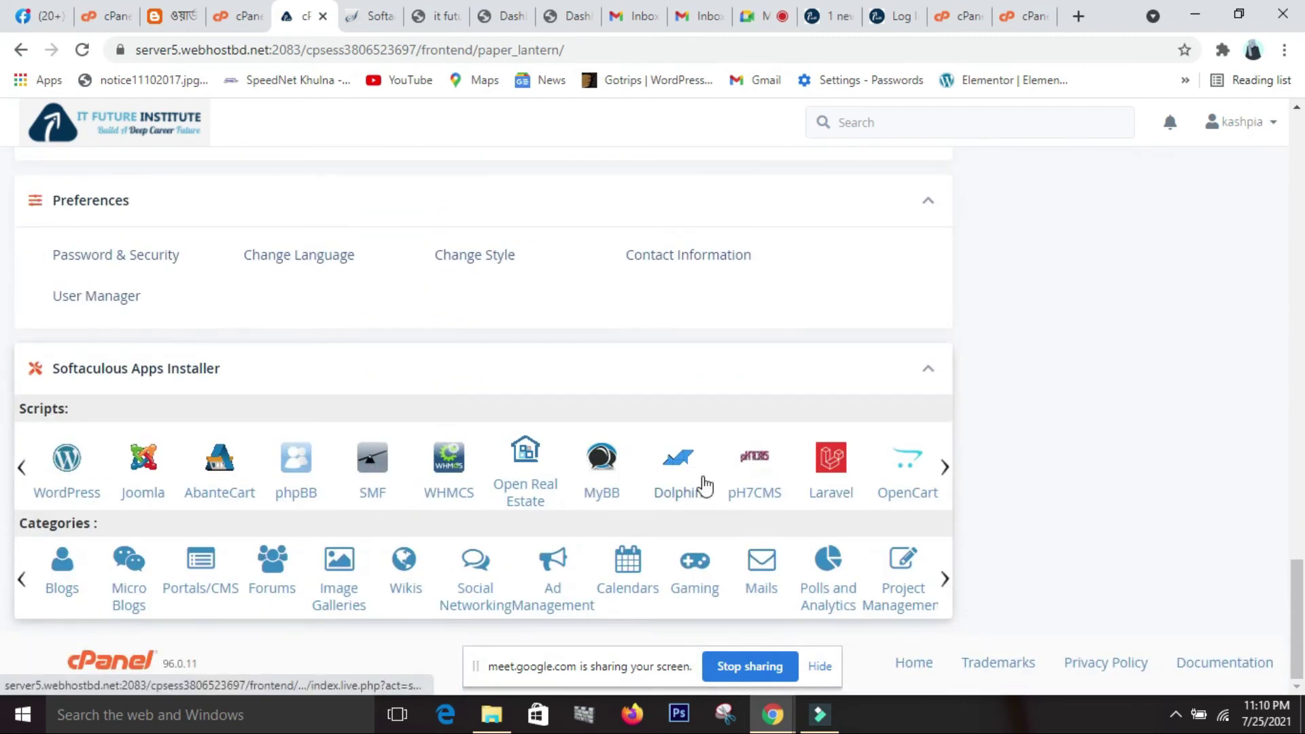
scroll(1029, 425, up, 4)
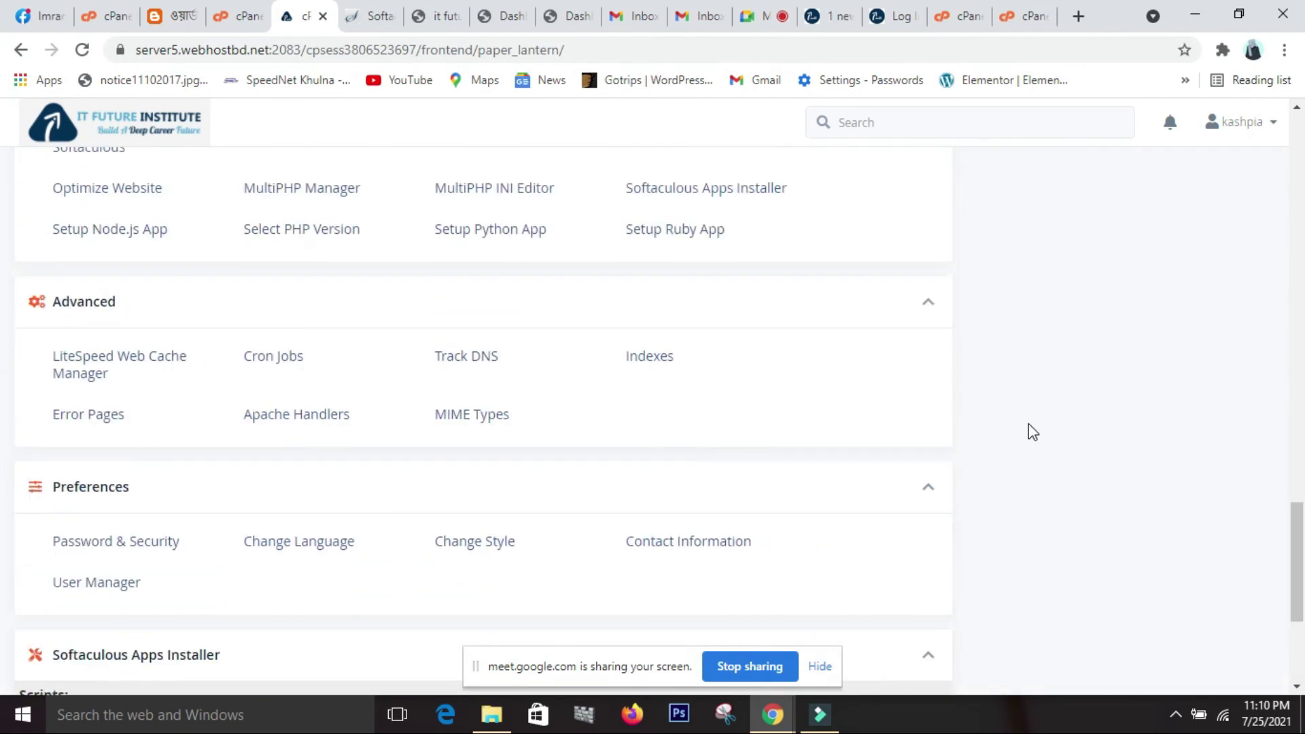
scroll(1027, 424, down, 4)
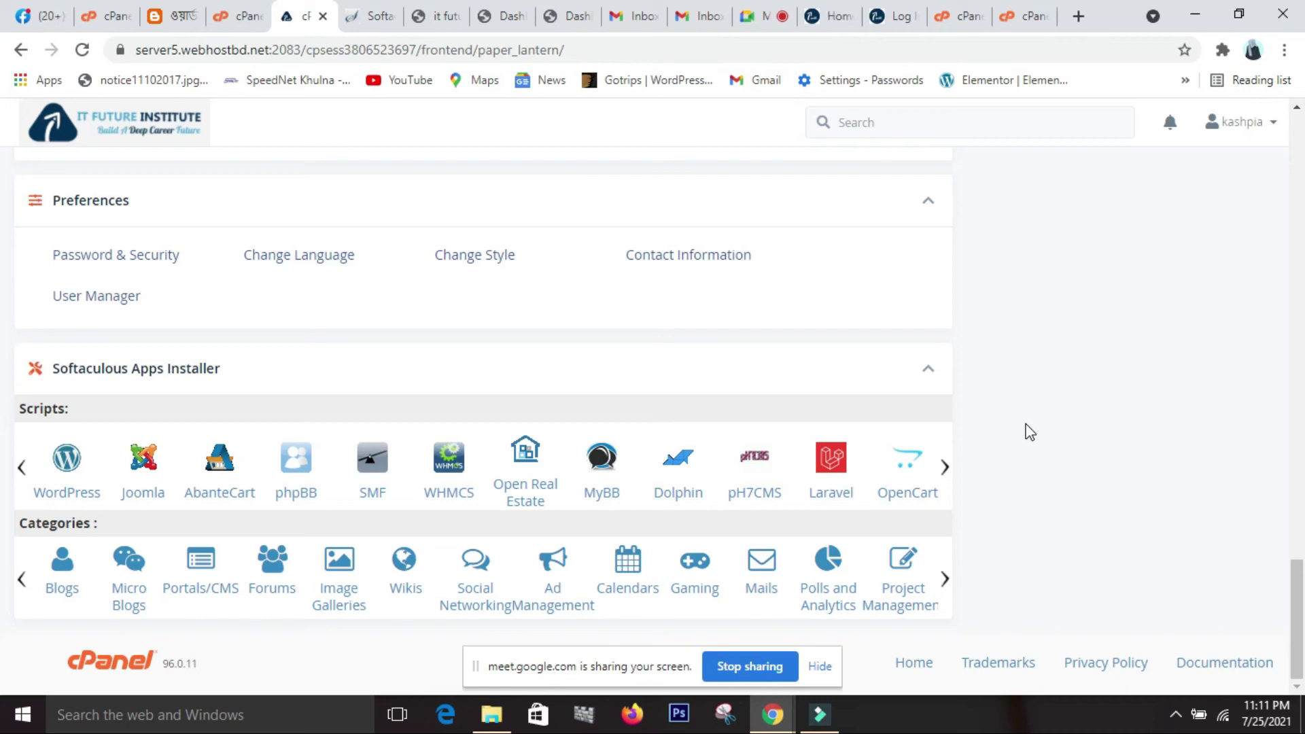
scroll(1073, 413, up, 2)
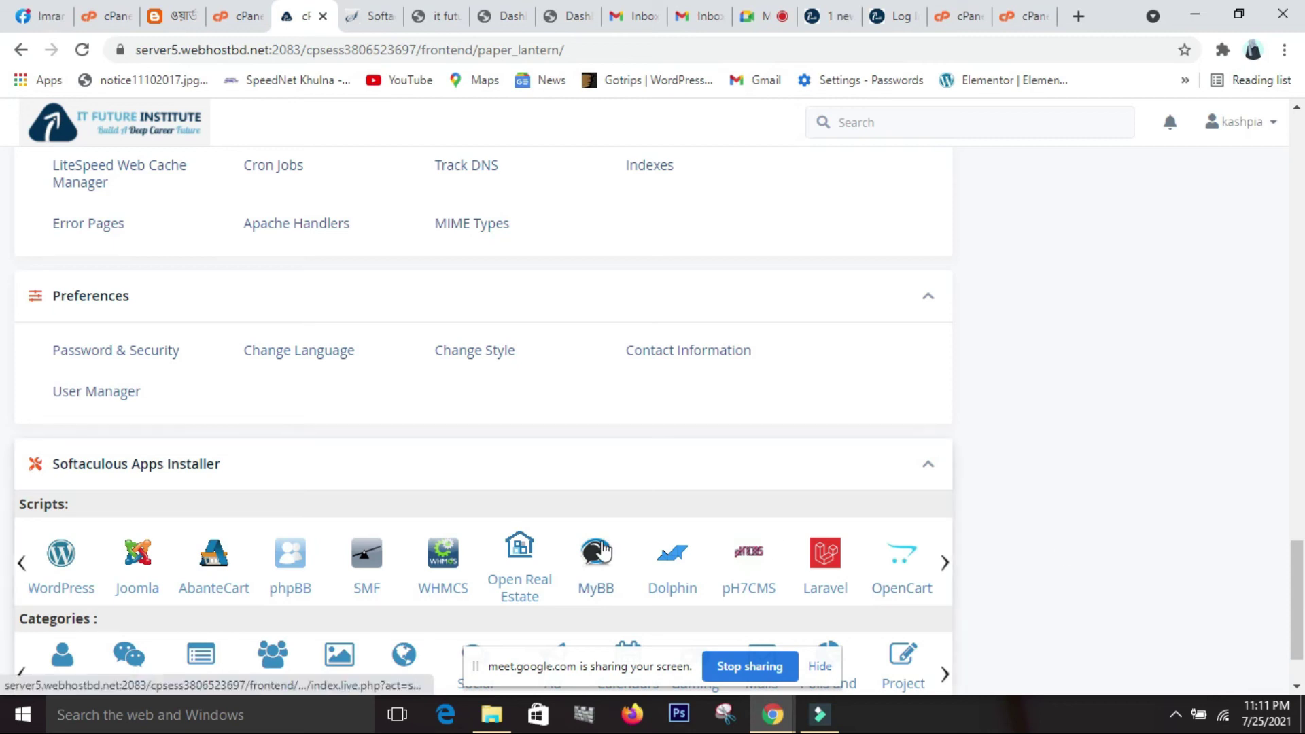
scroll(1175, 553, up, 3)
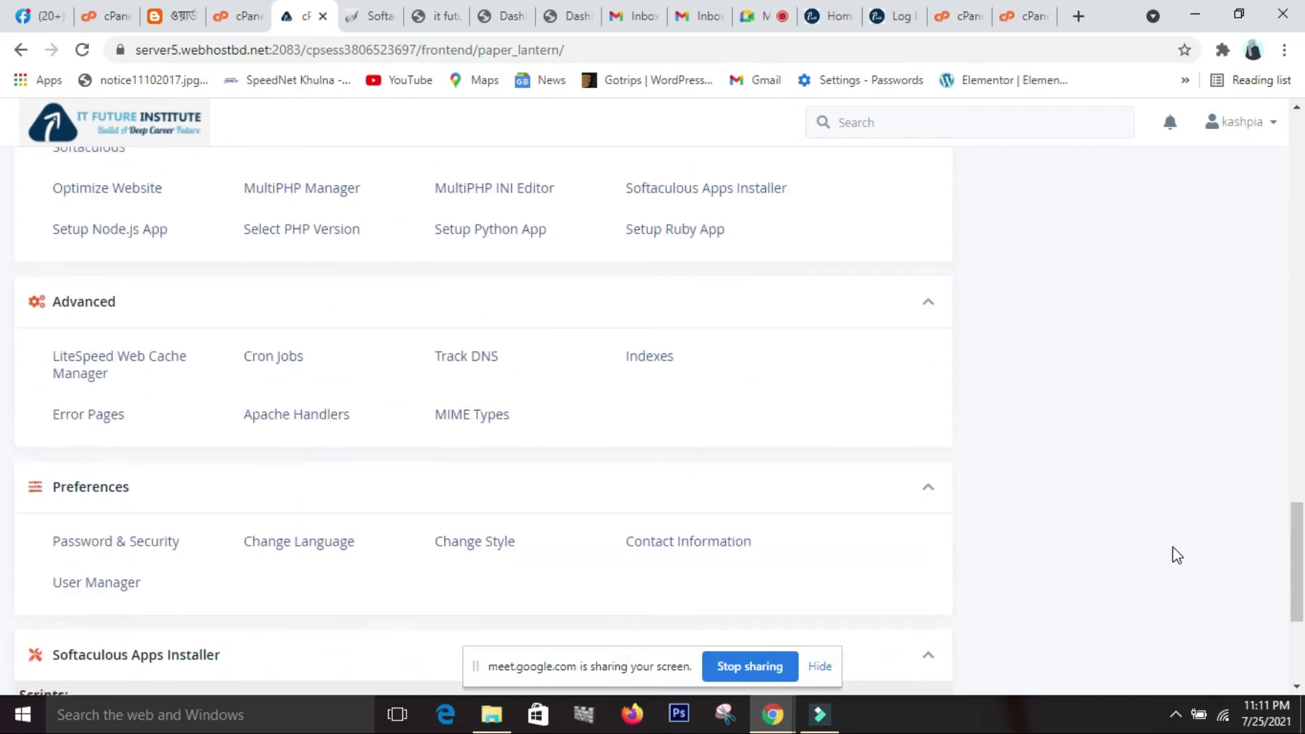
scroll(1174, 549, up, 20)
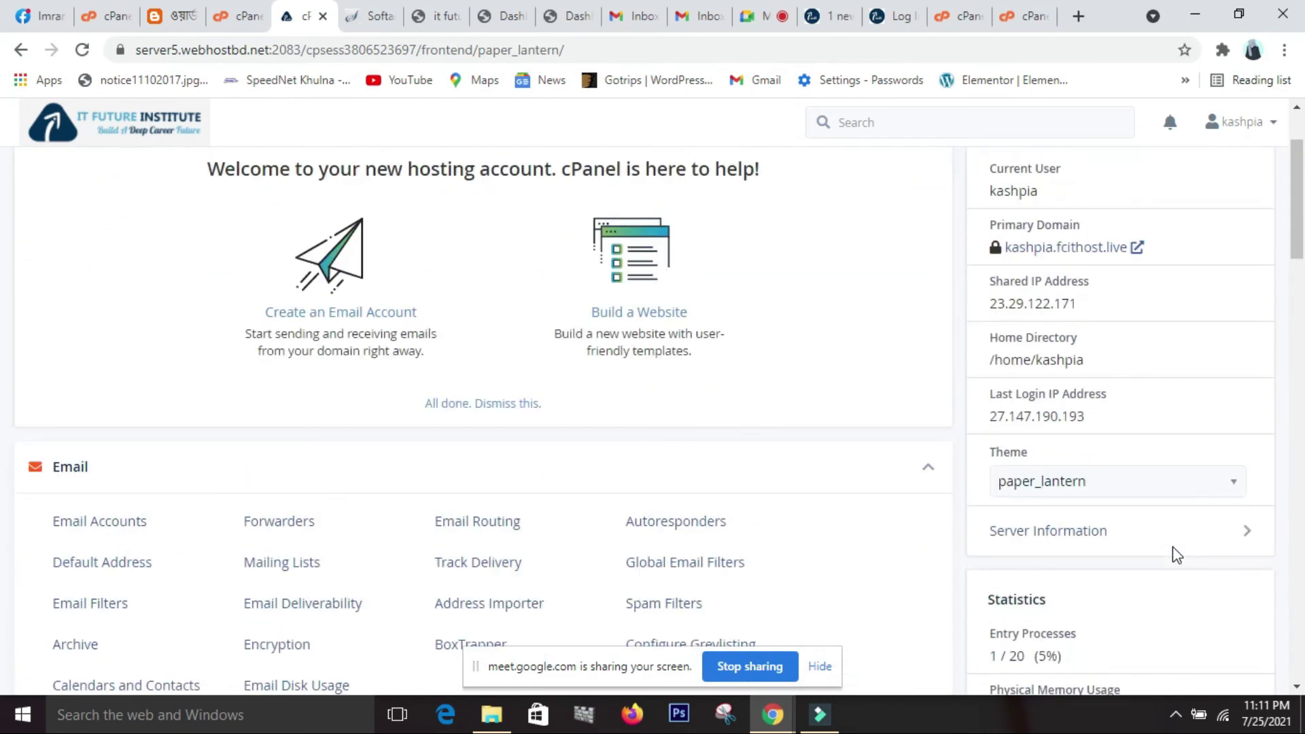
scroll(1172, 546, up, 2)
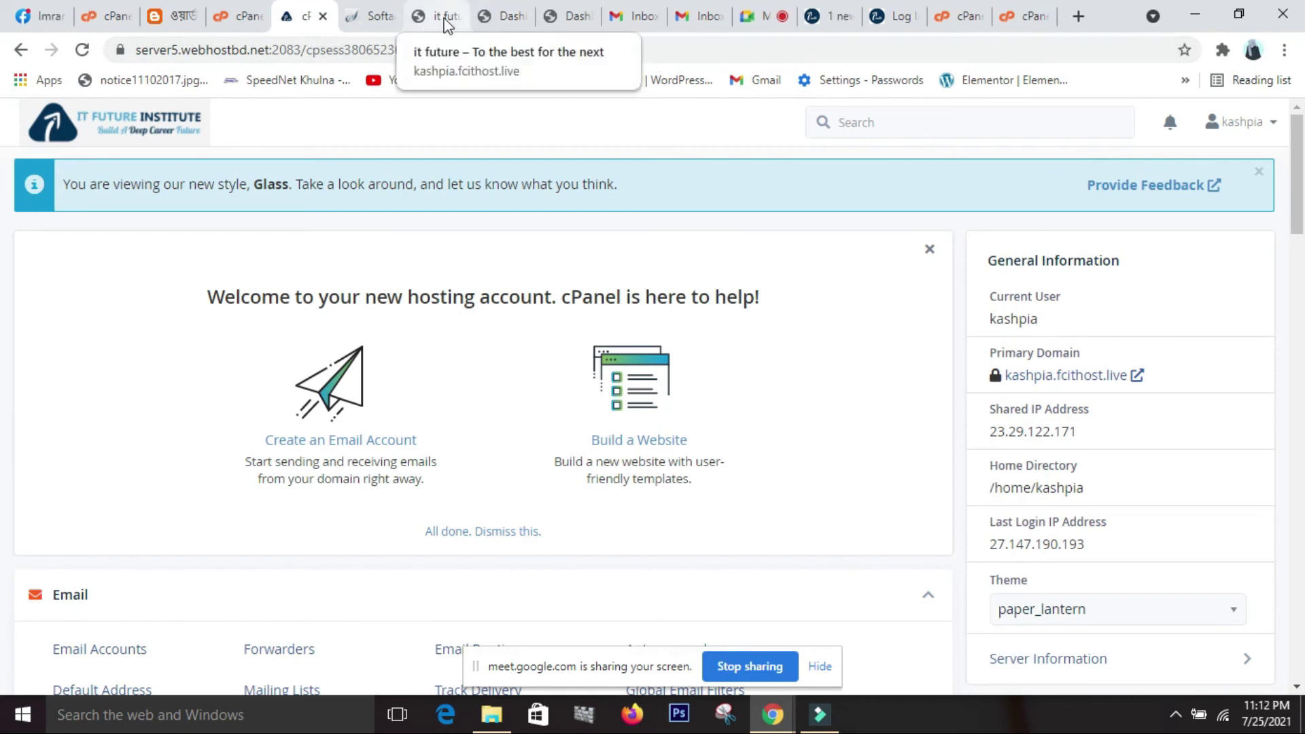
Copy the site address from the WordPress Dashboard tab and load kashpia.fcithost.live/cpanel in a new tab.
click(494, 19)
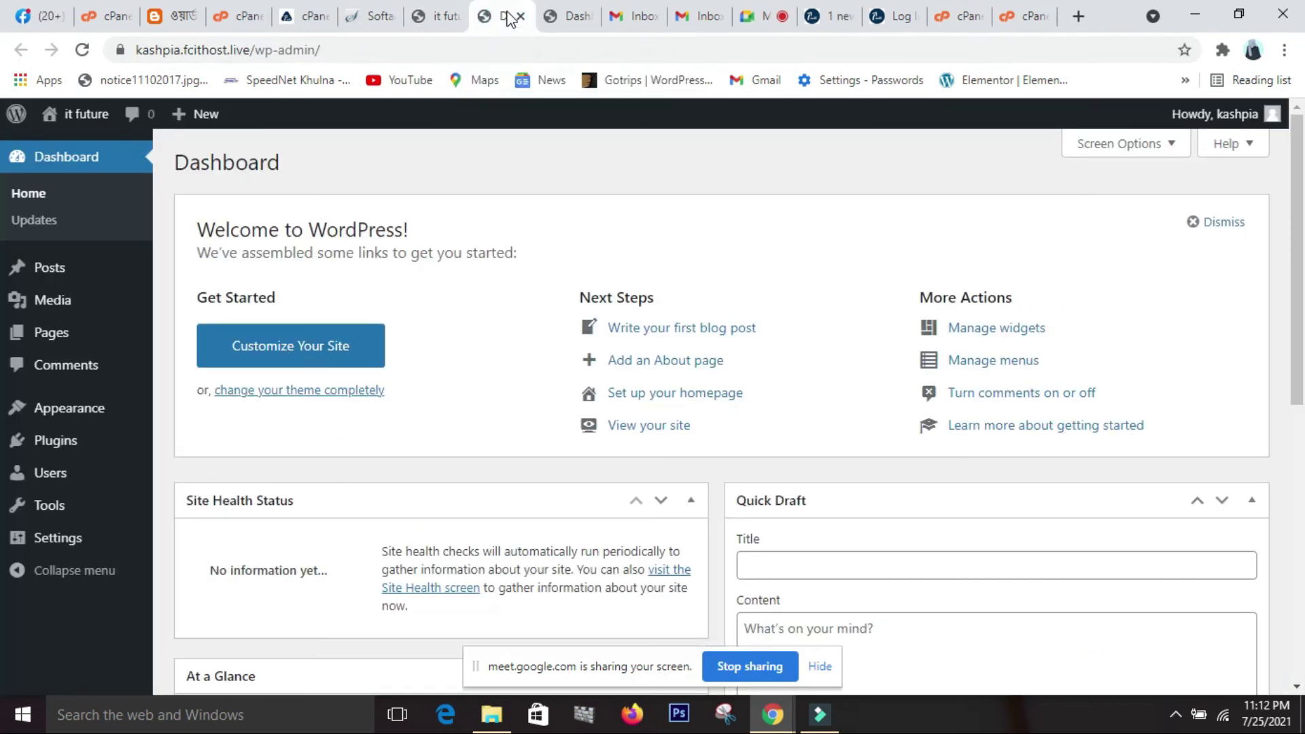
mouse_move(522, 21)
mouse_down()
mouse_move(577, 24)
mouse_move(500, 23)
mouse_up()
drag(252, 49, 139, 83)
key(ctrl+c)
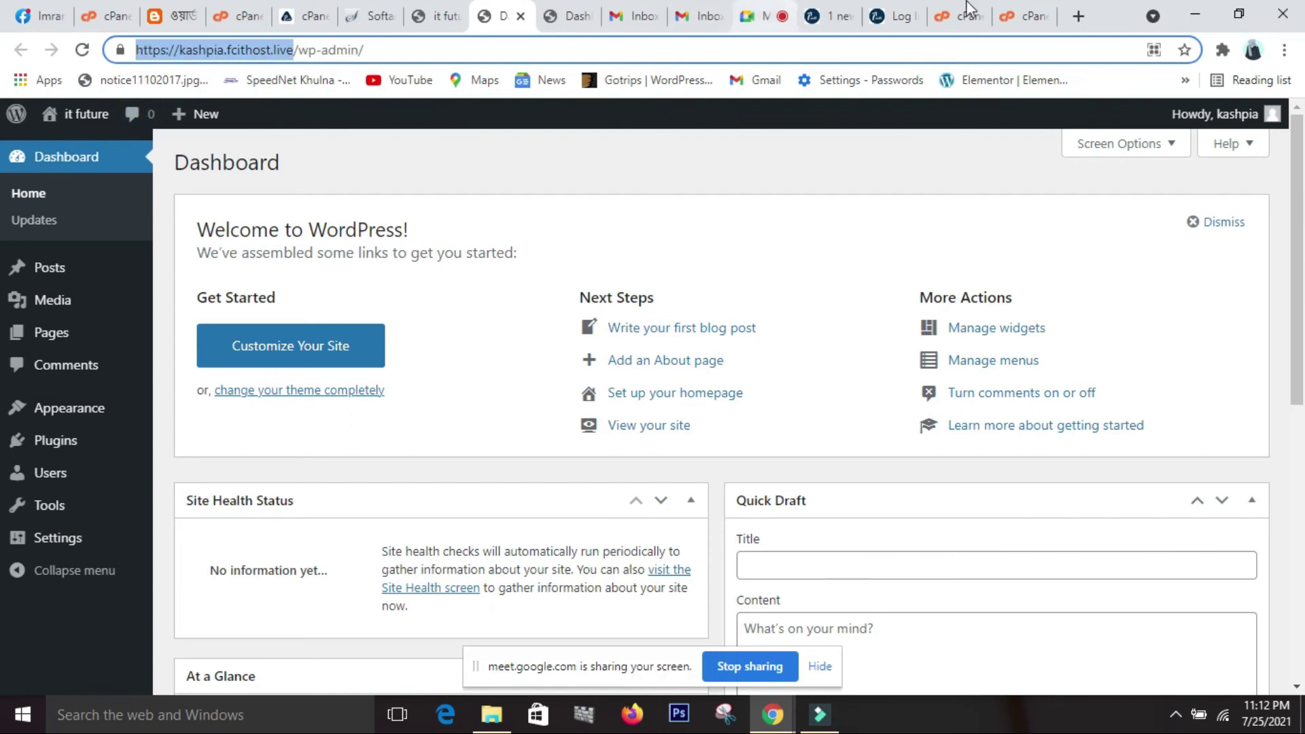
click(1081, 17)
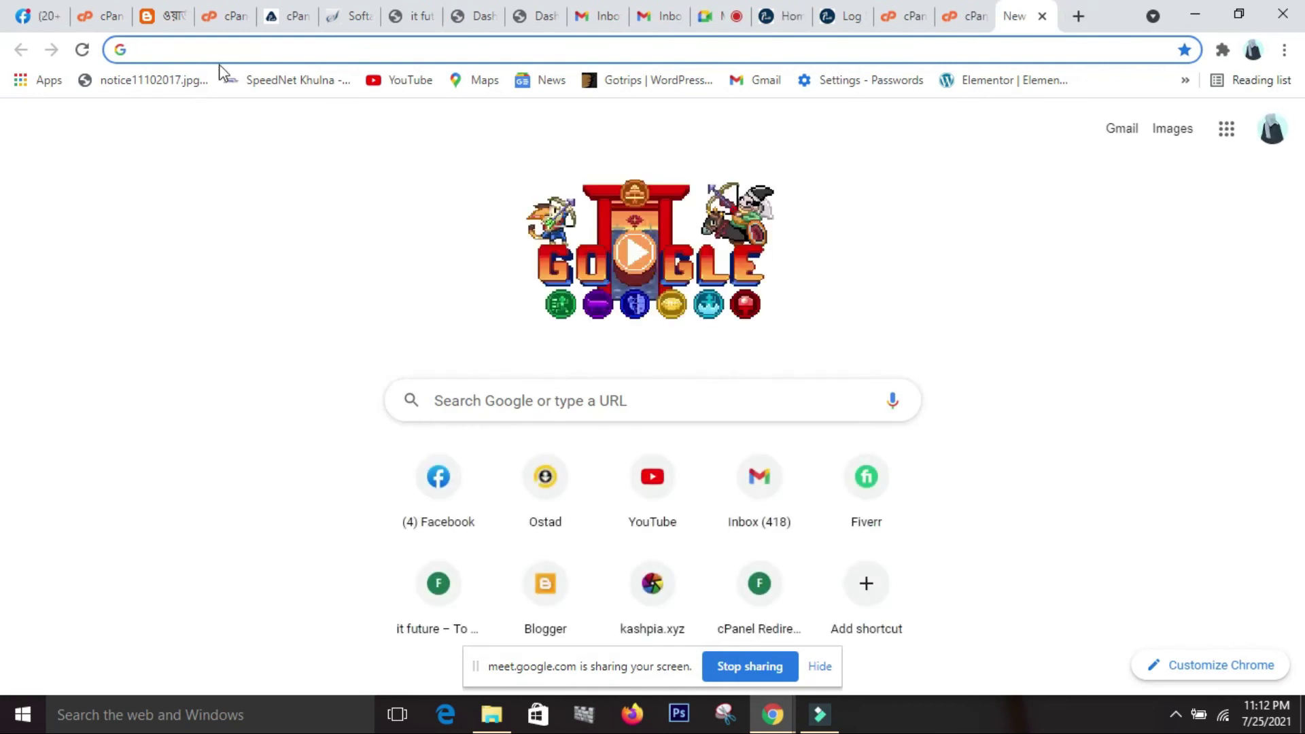
key(ctrl+v)
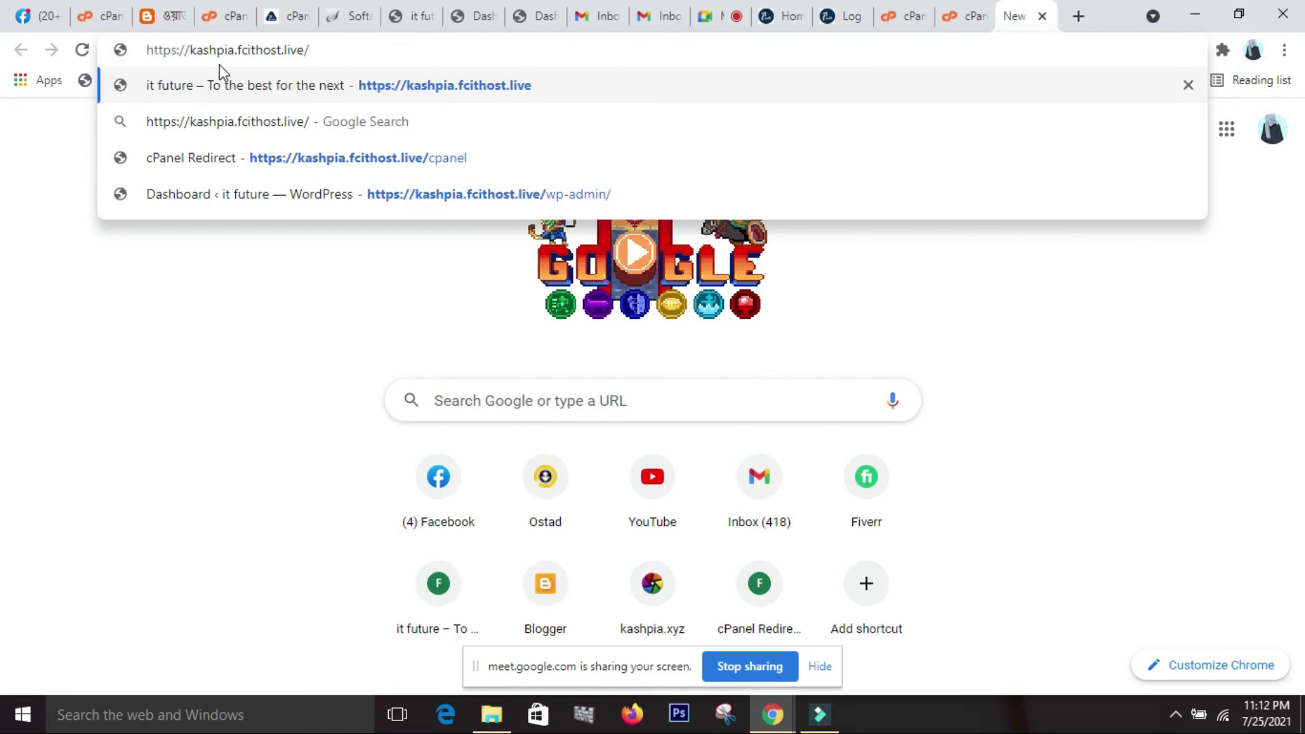
text(cpanel)
key(Return)
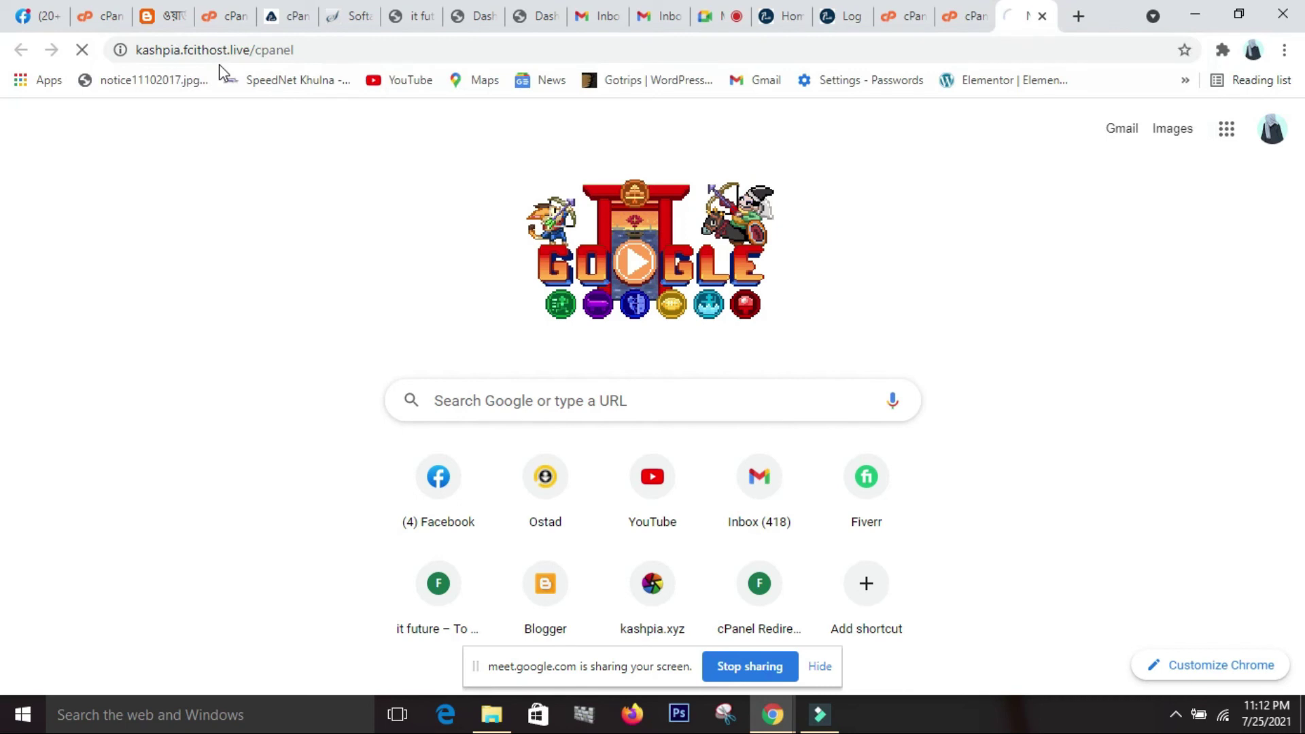